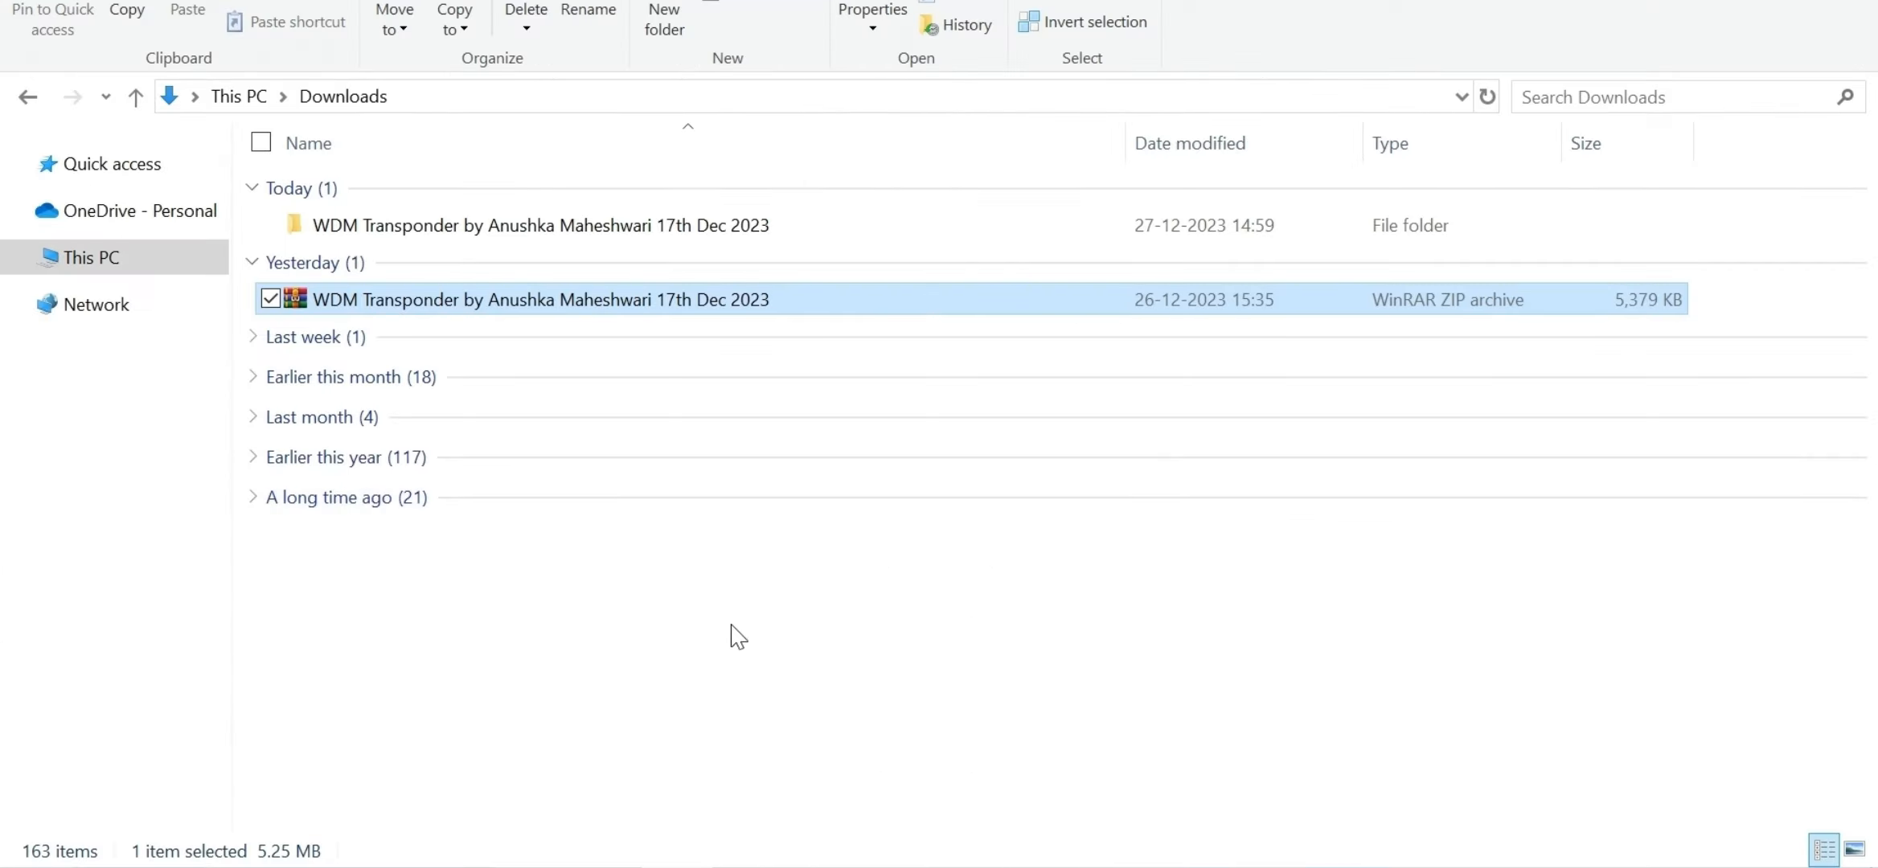
- Extract the WDM Transponder ZIP archive into a folder of the same name and open that folder
right_click(774, 308)
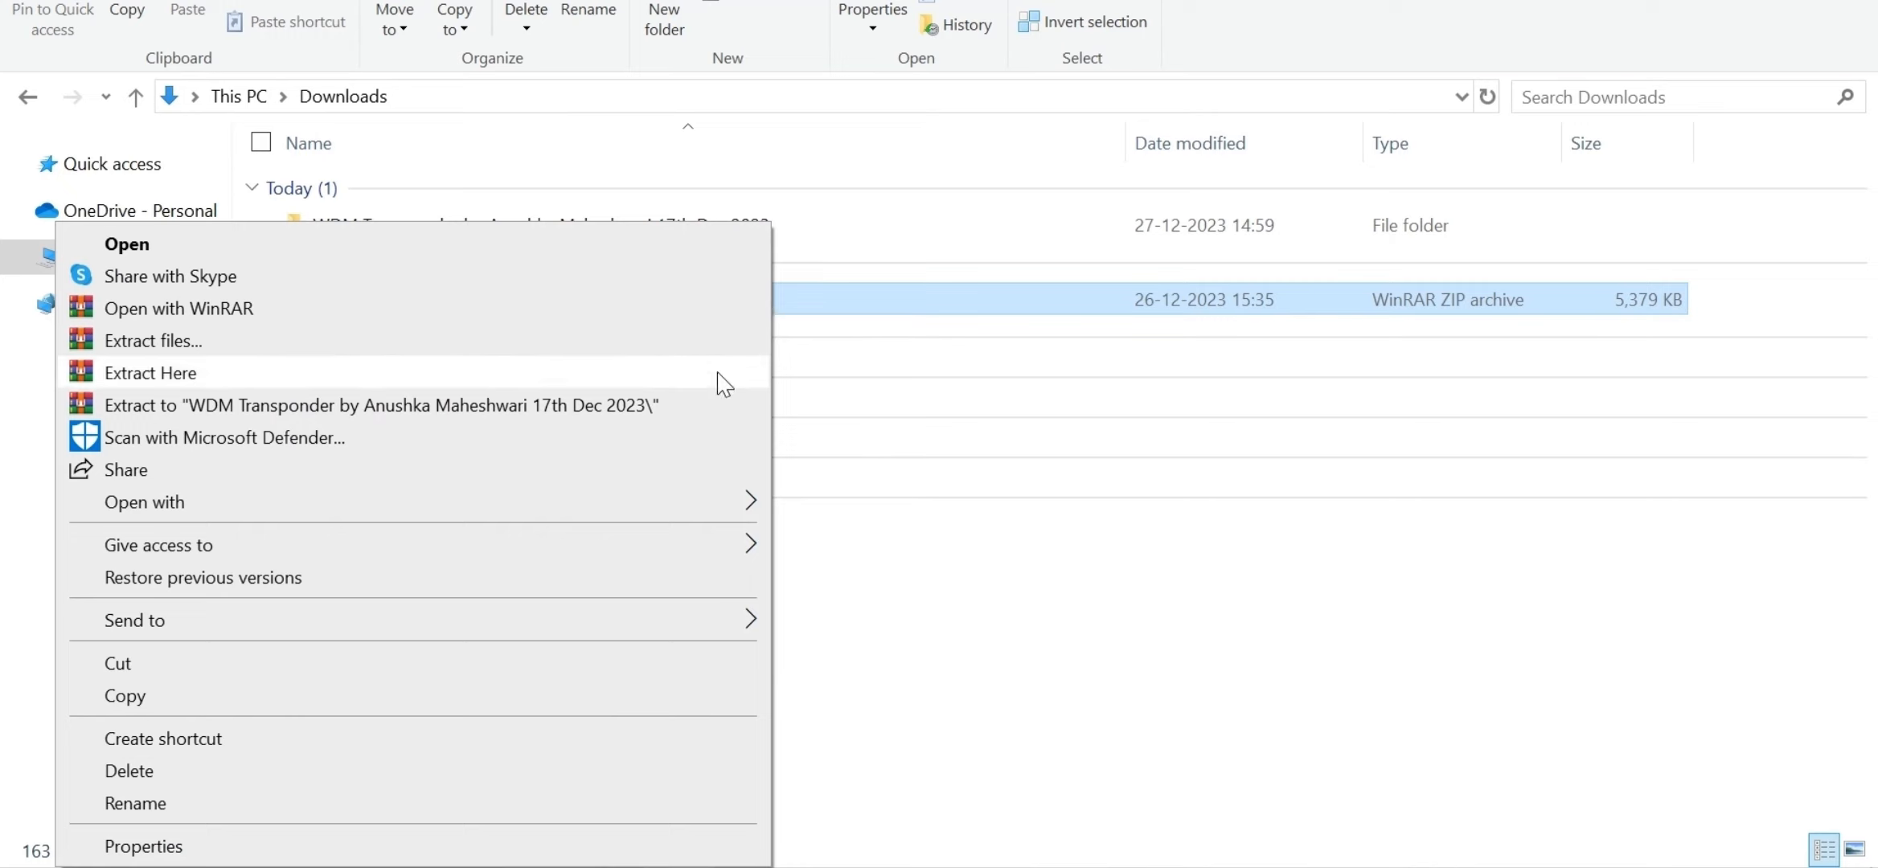
click(675, 414)
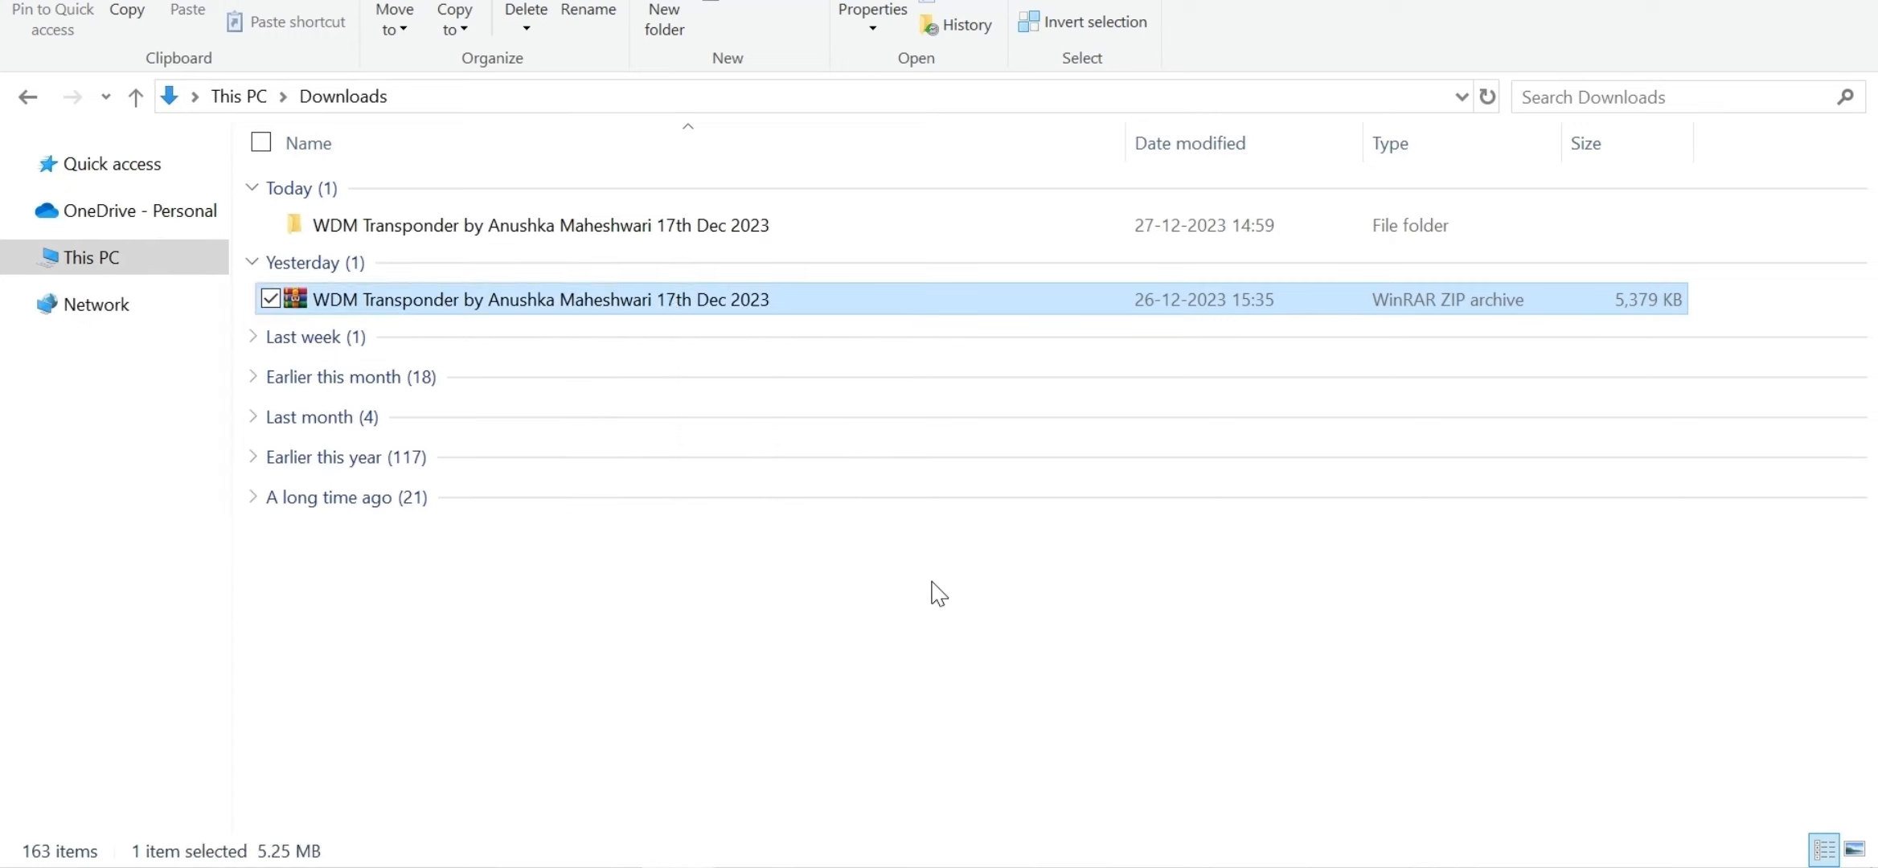
double_click(661, 226)
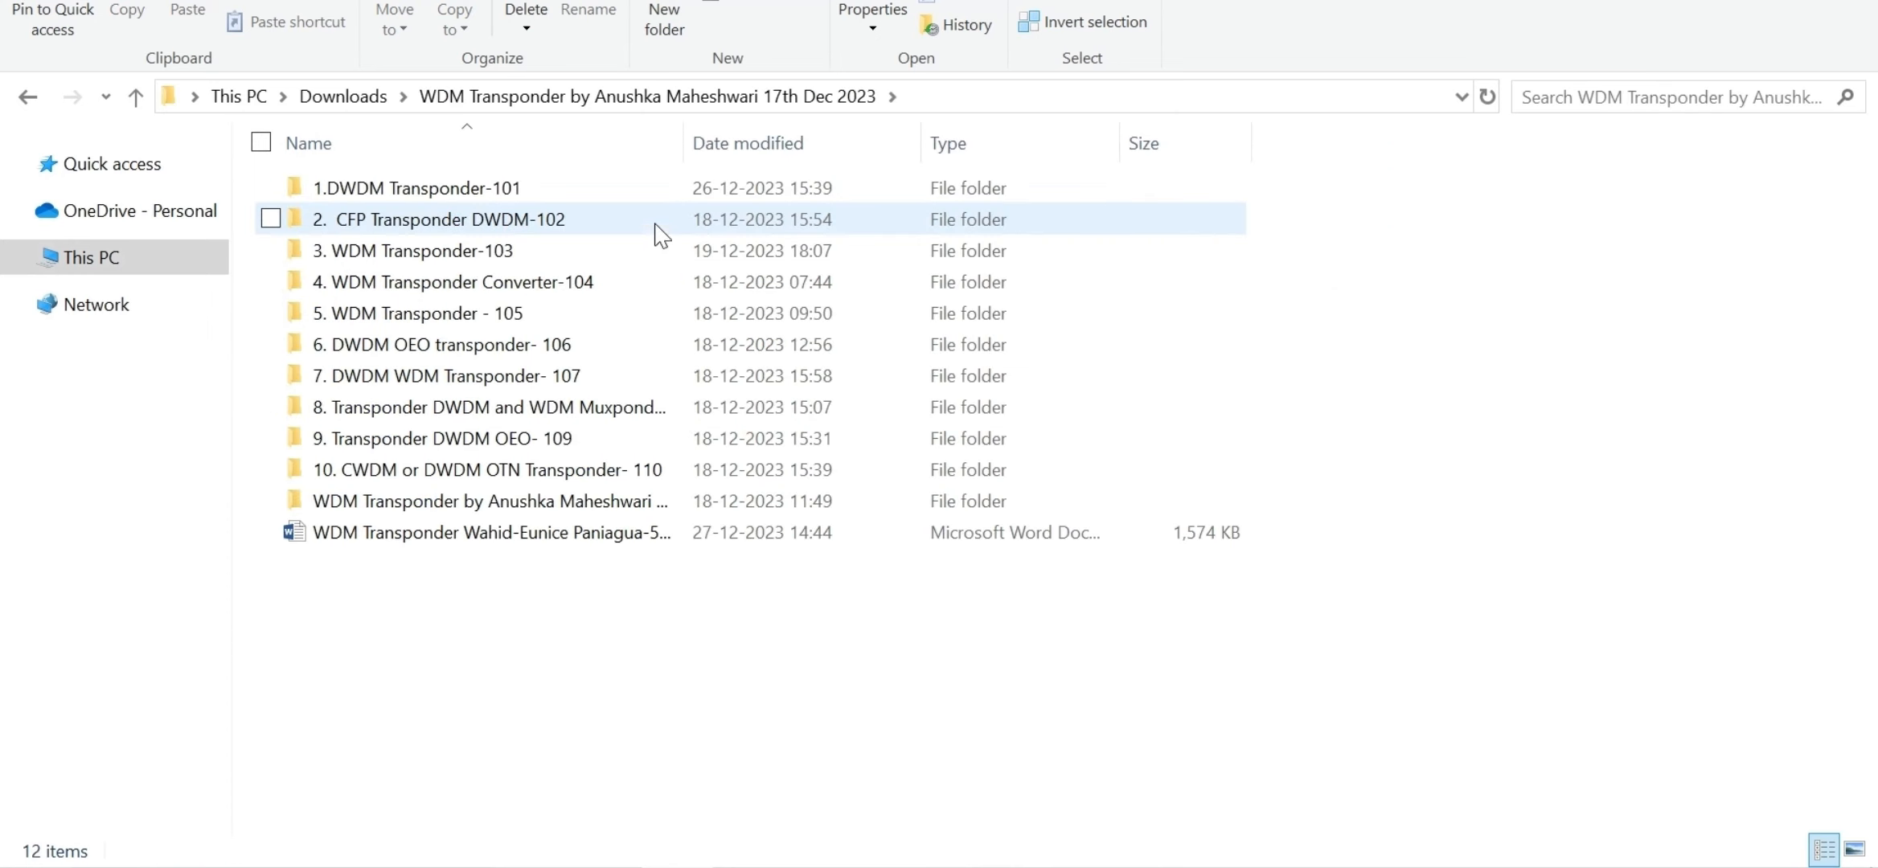
- Look at the images in the 1.DWDM Transponder-101 folder and return to the parent folder
double_click(655, 197)
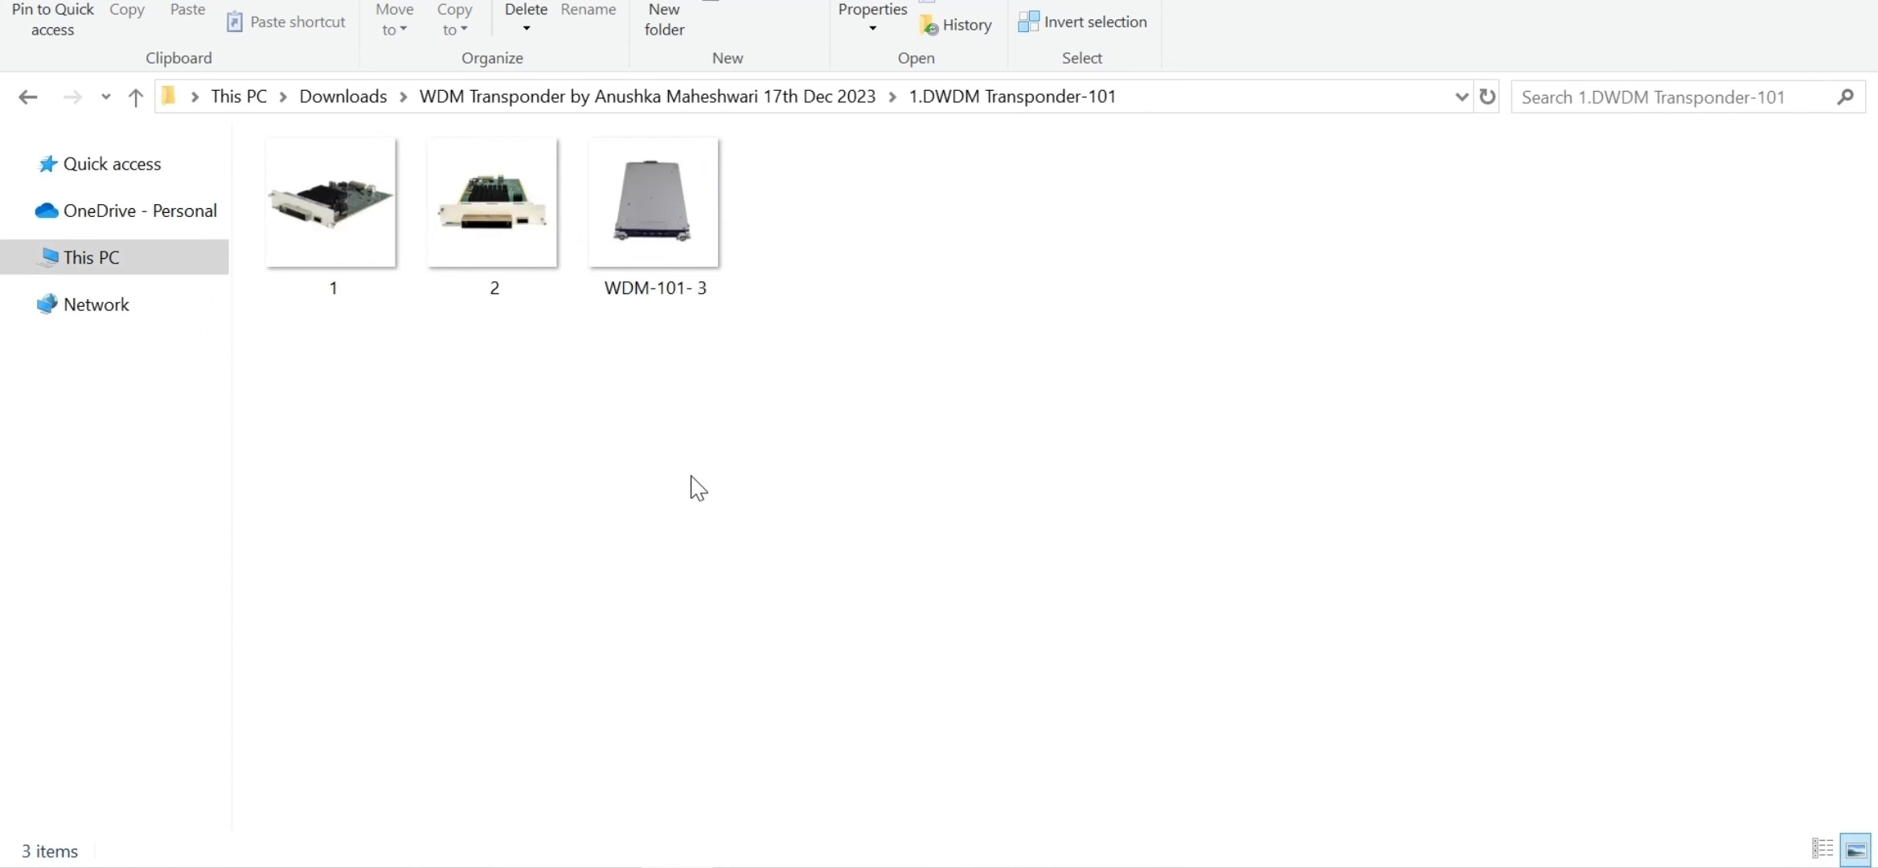
key(alt+Left)
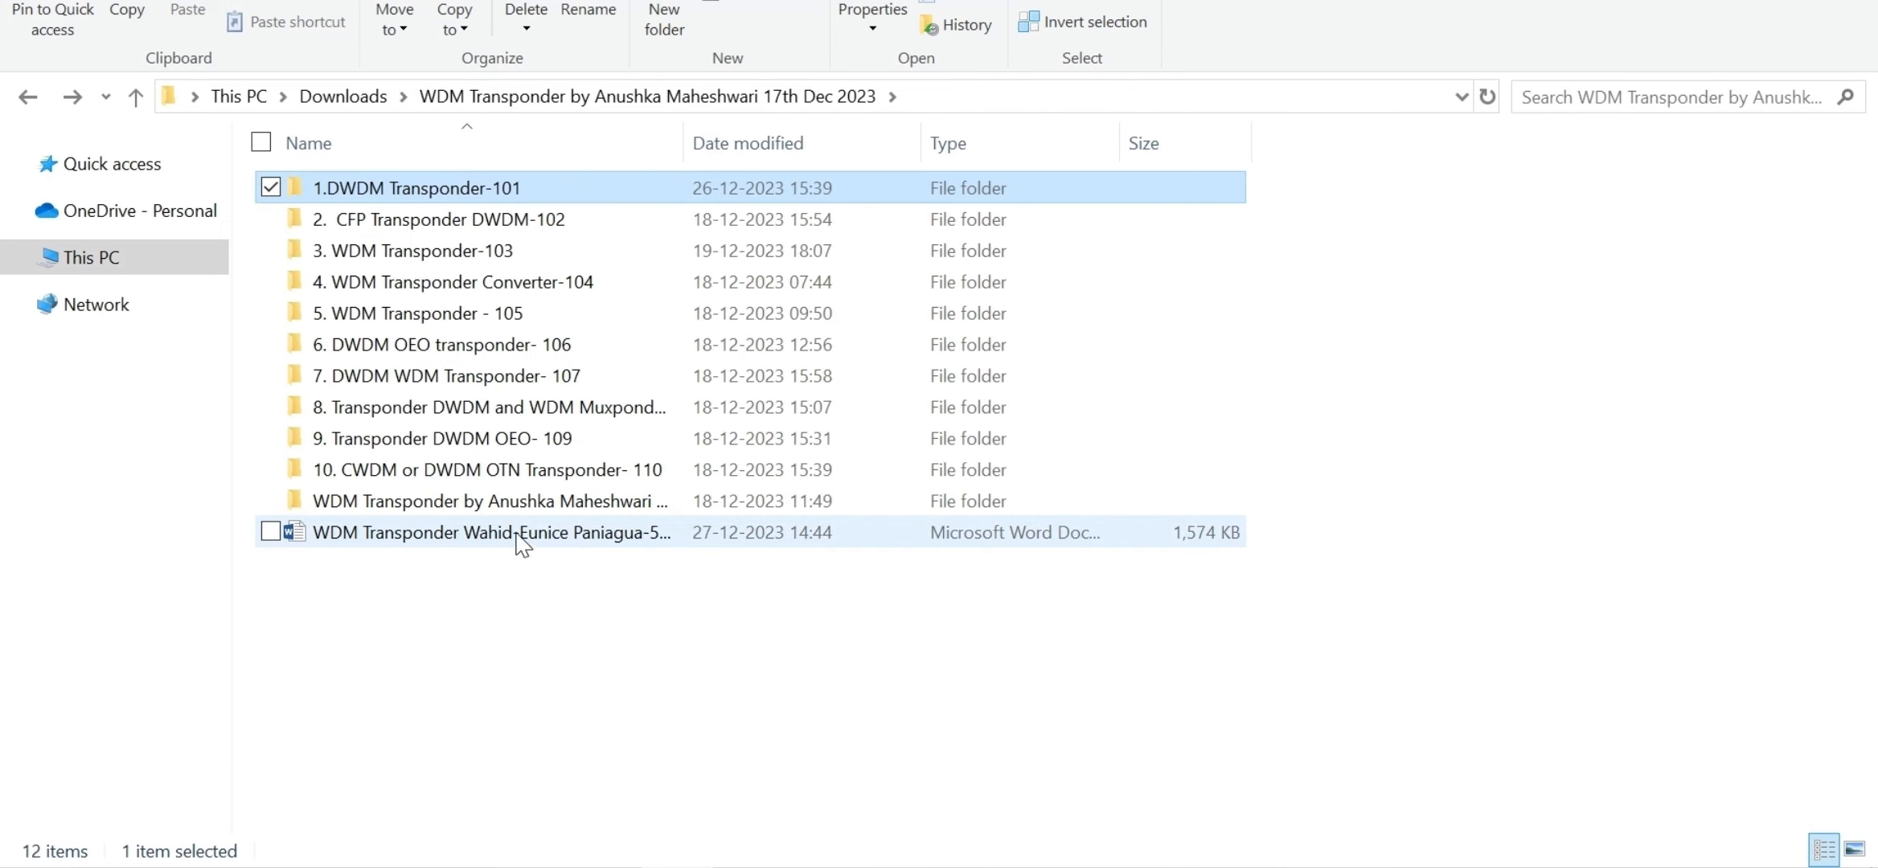
click(493, 637)
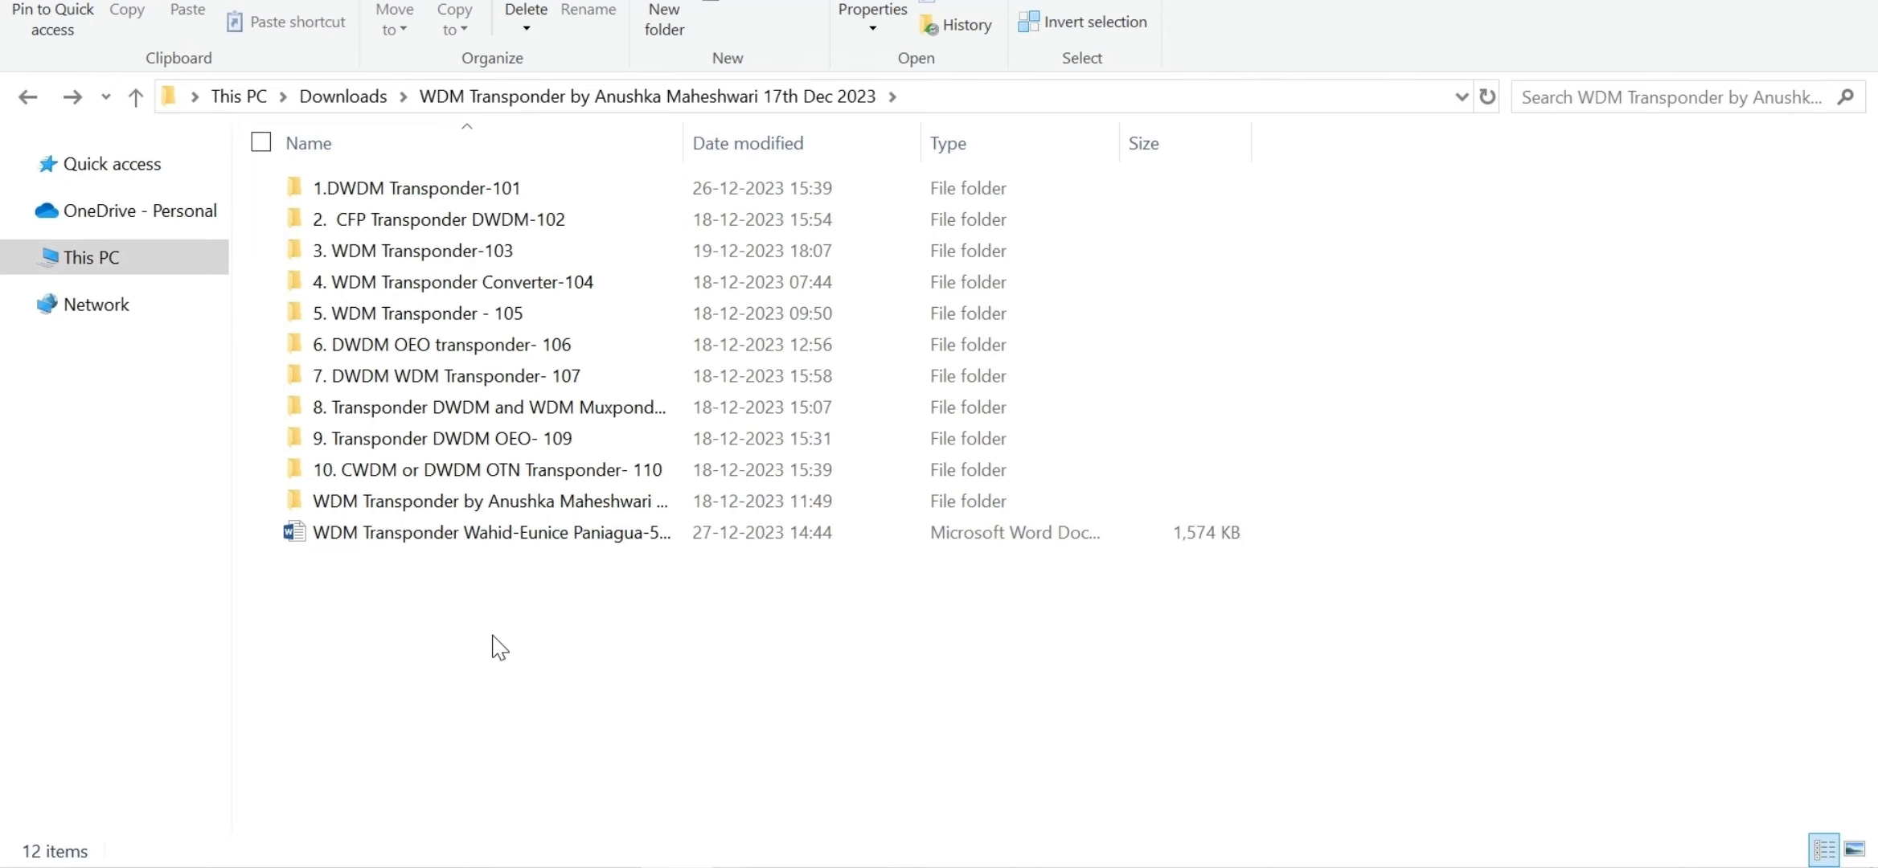
- Switch to the Word upload instructions and strike through item 1 about unzipping the folder
click(1061, 867)
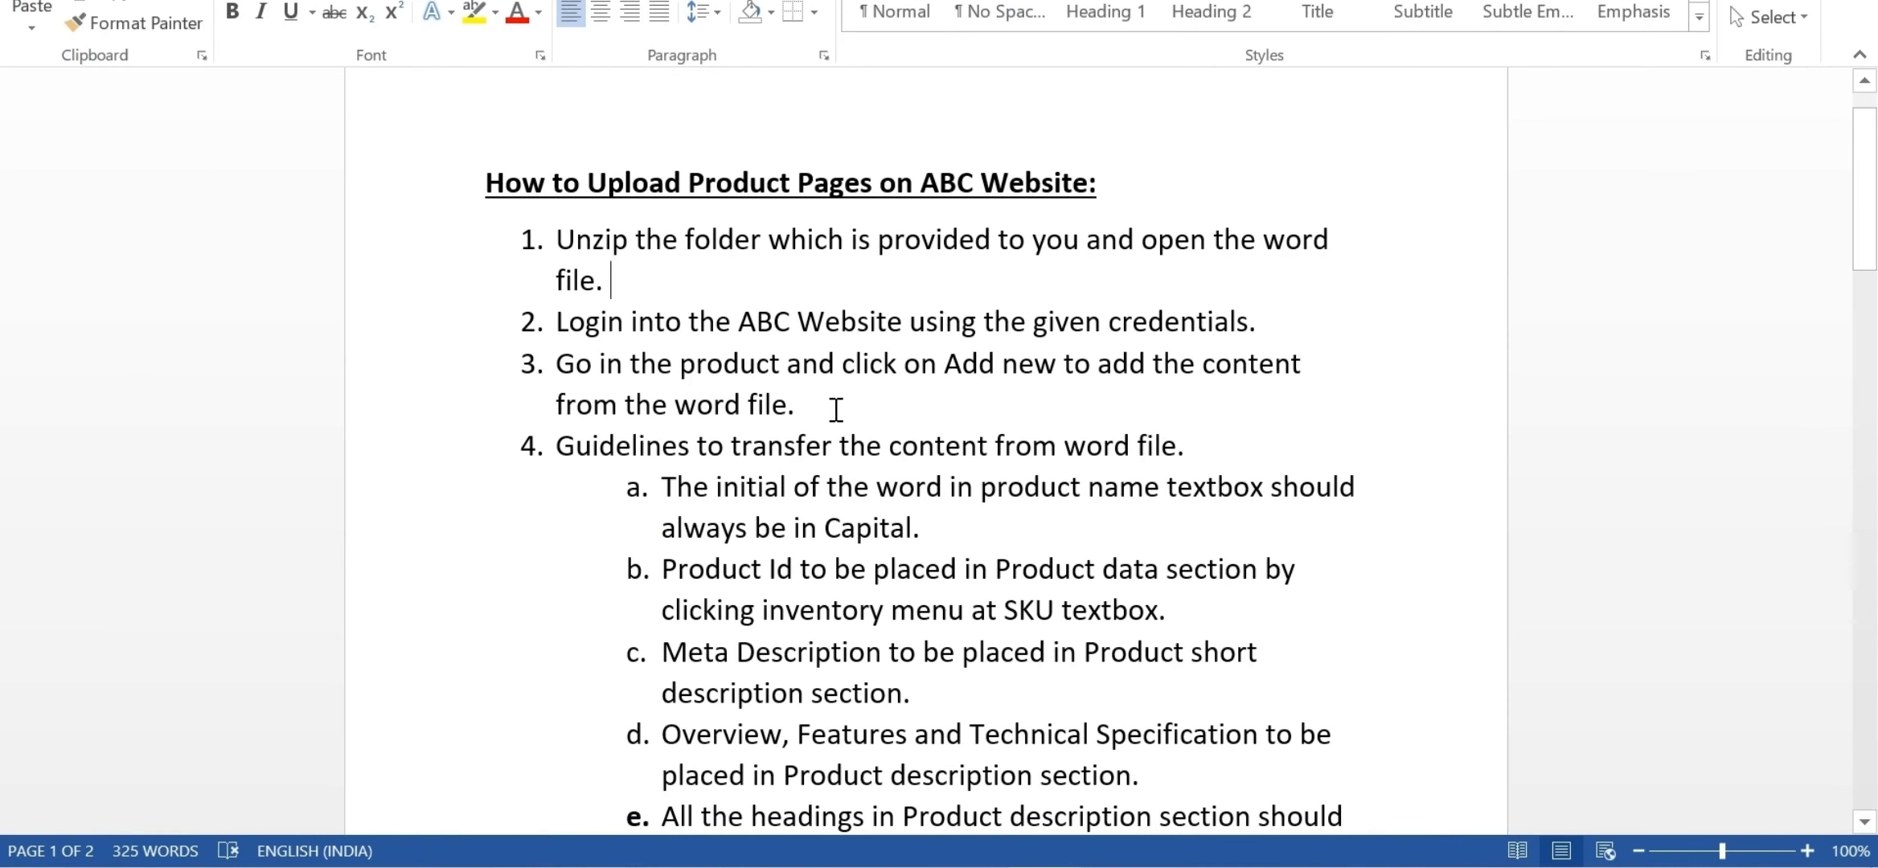
drag(556, 239, 621, 284)
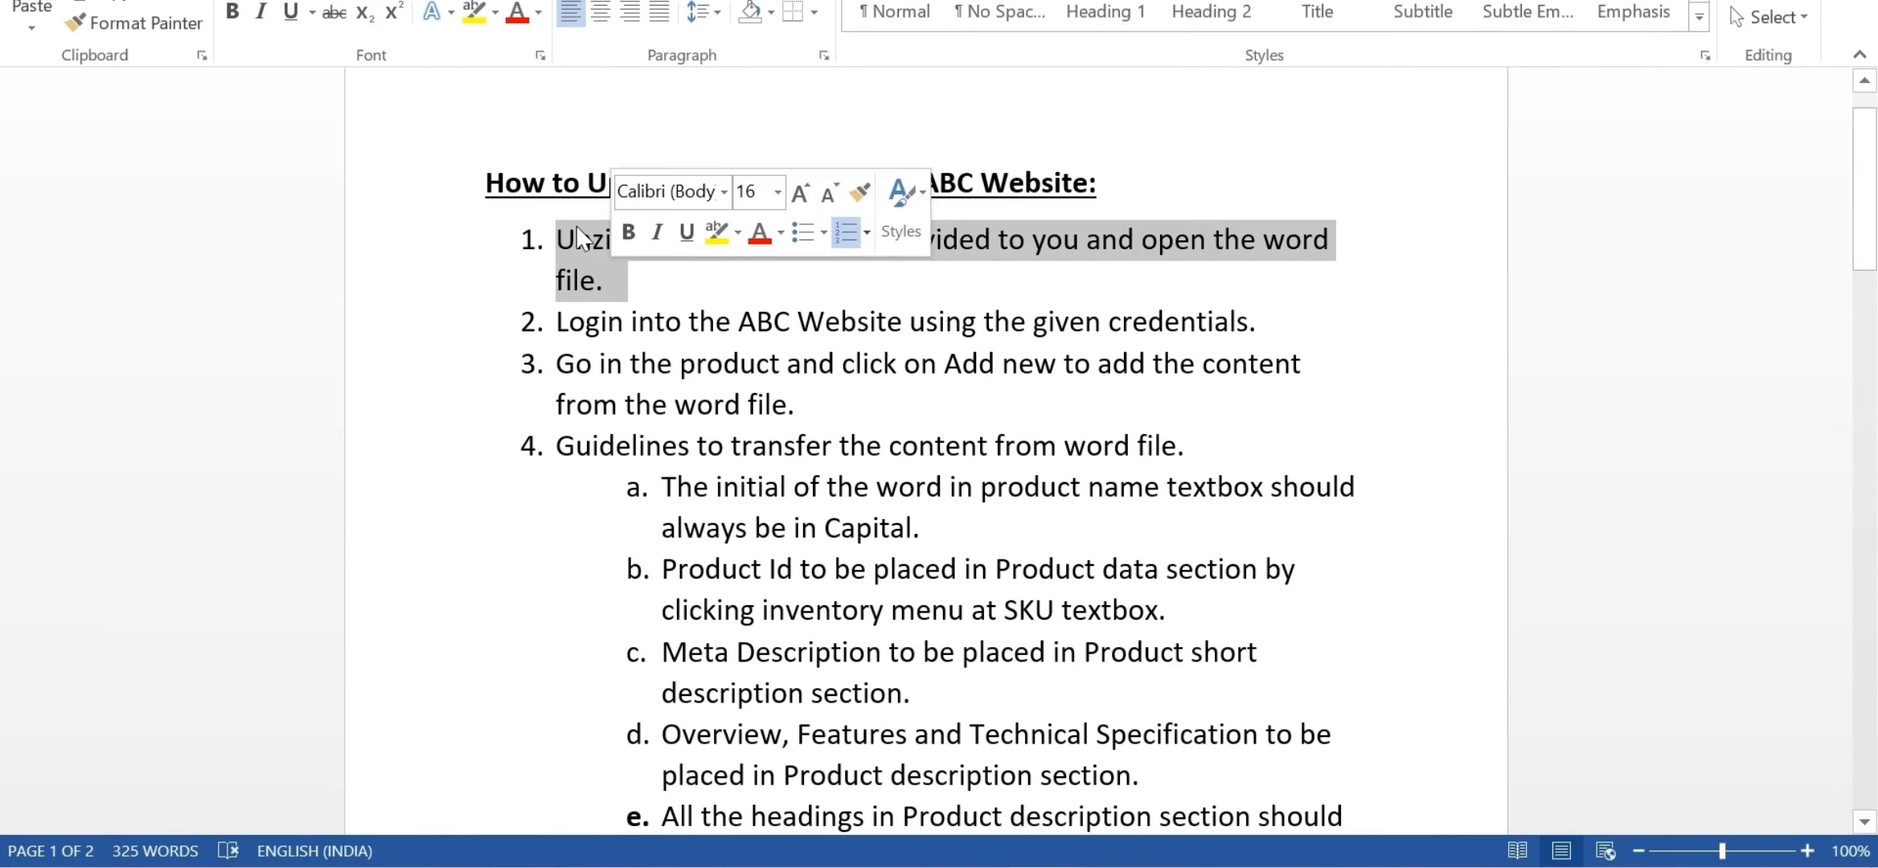
click(333, 23)
click(683, 321)
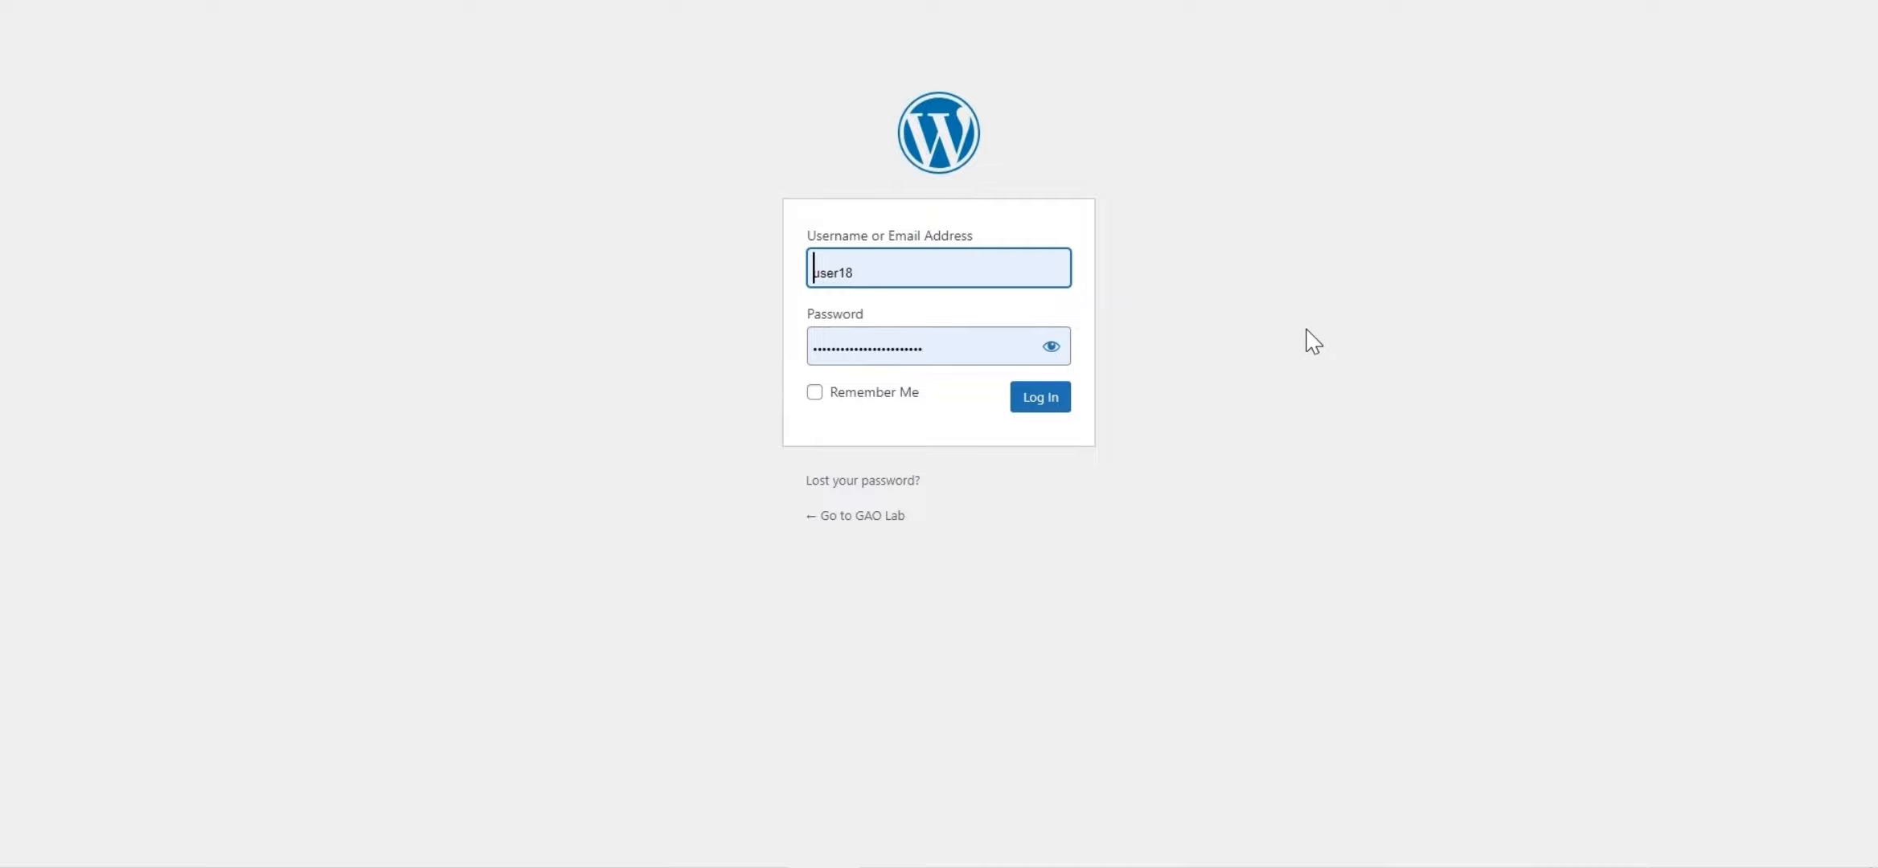
- Log in to the WordPress site with the prefilled username and password
click(1053, 272)
click(674, 365)
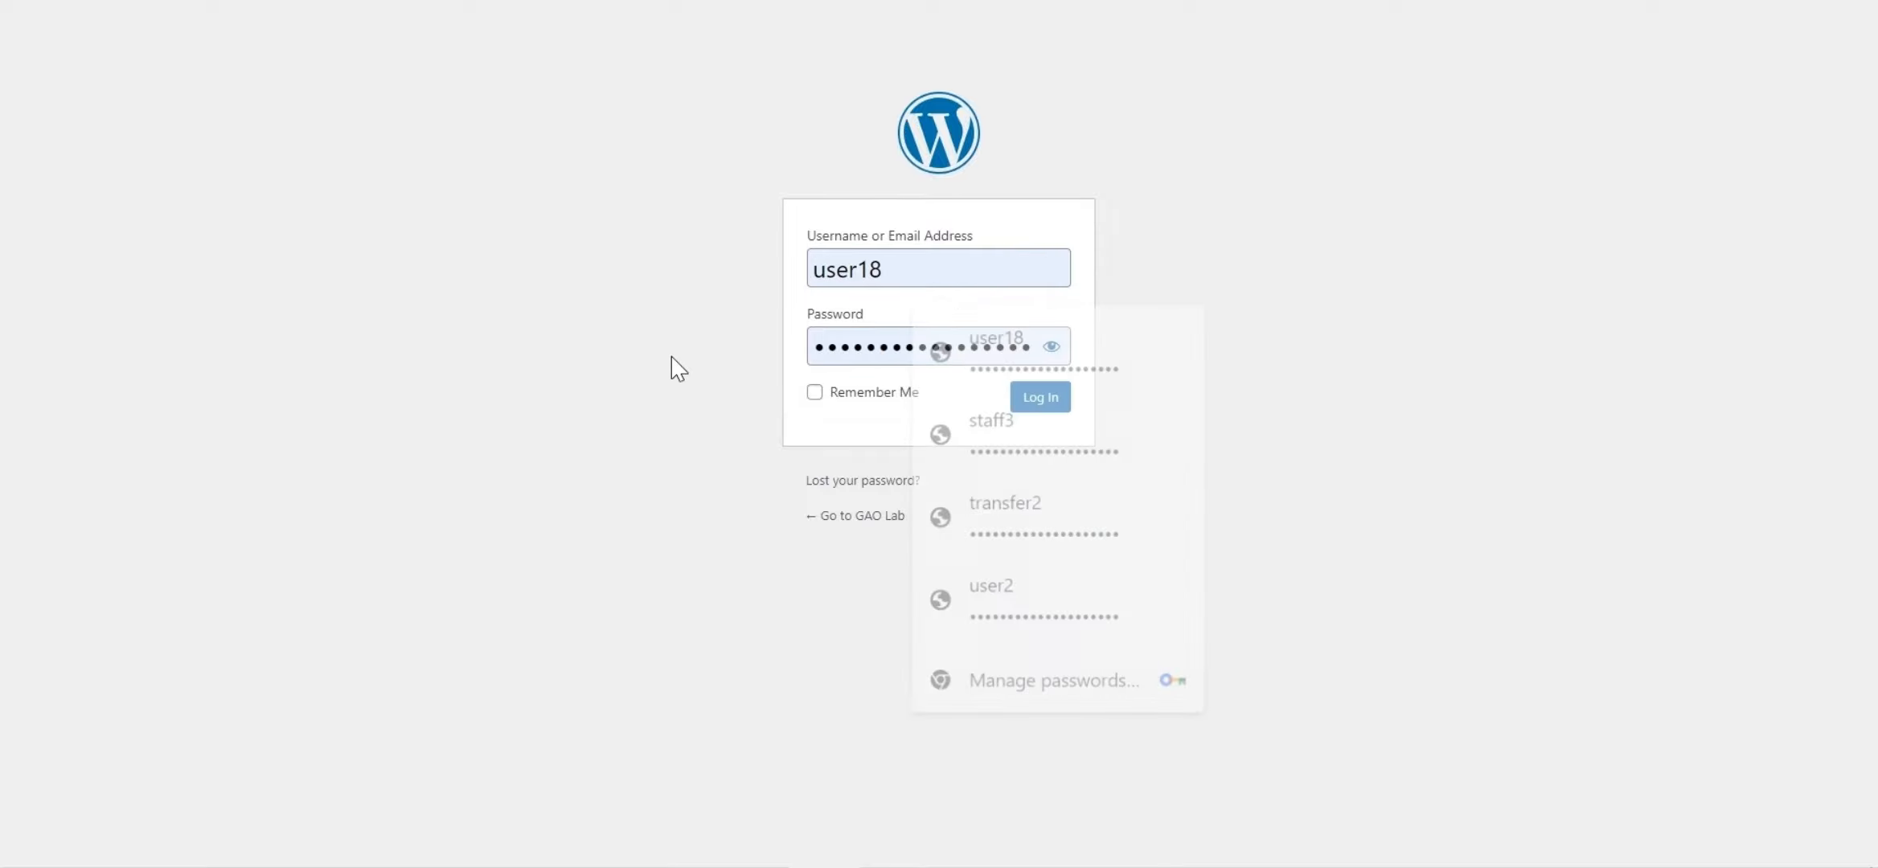
click(1041, 399)
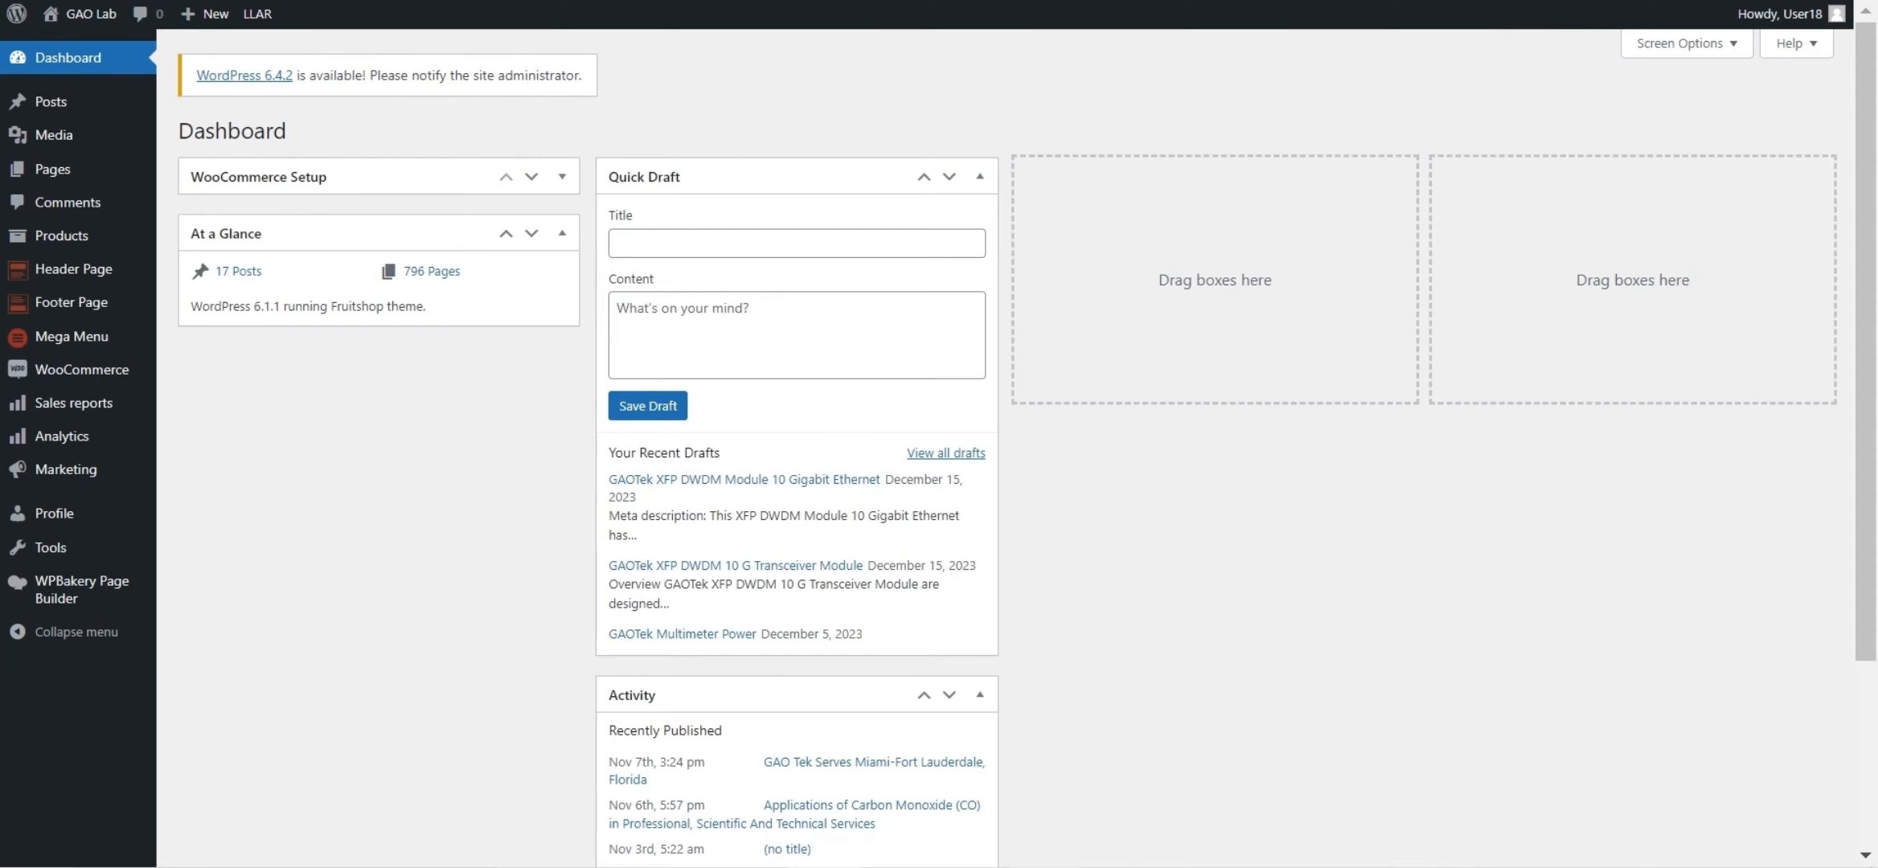
- Return to the Word upload instructions and strike through item 2 about logging into the website
key(alt+Tab)
drag(557, 322, 1306, 334)
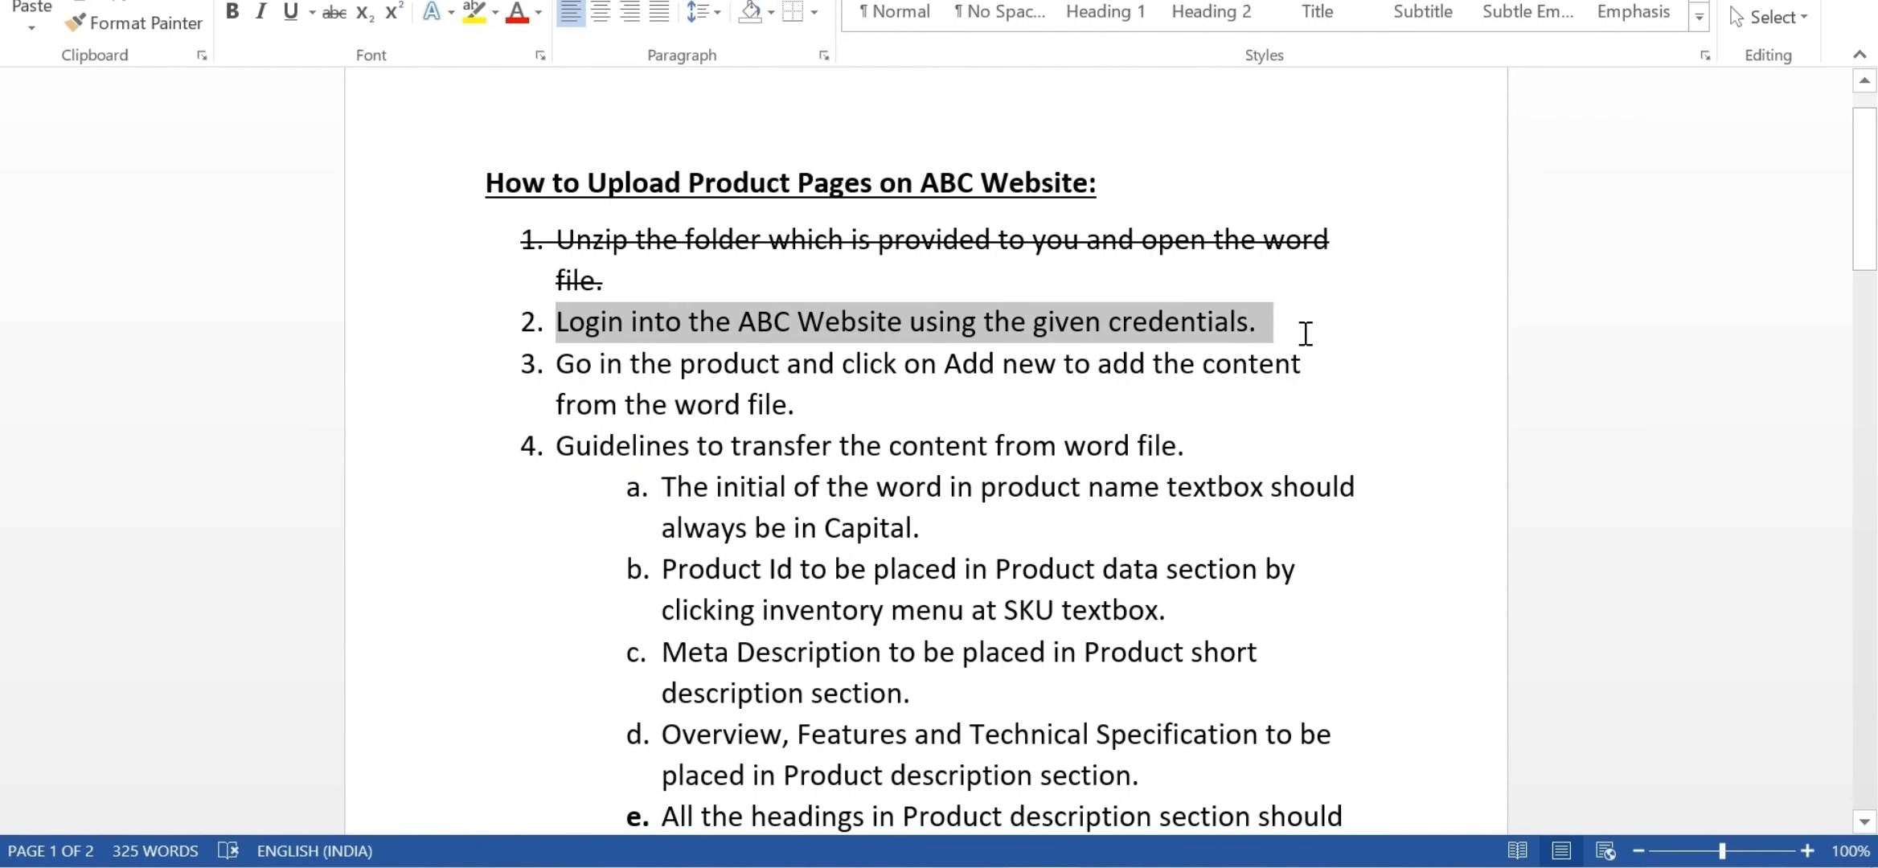
click(334, 11)
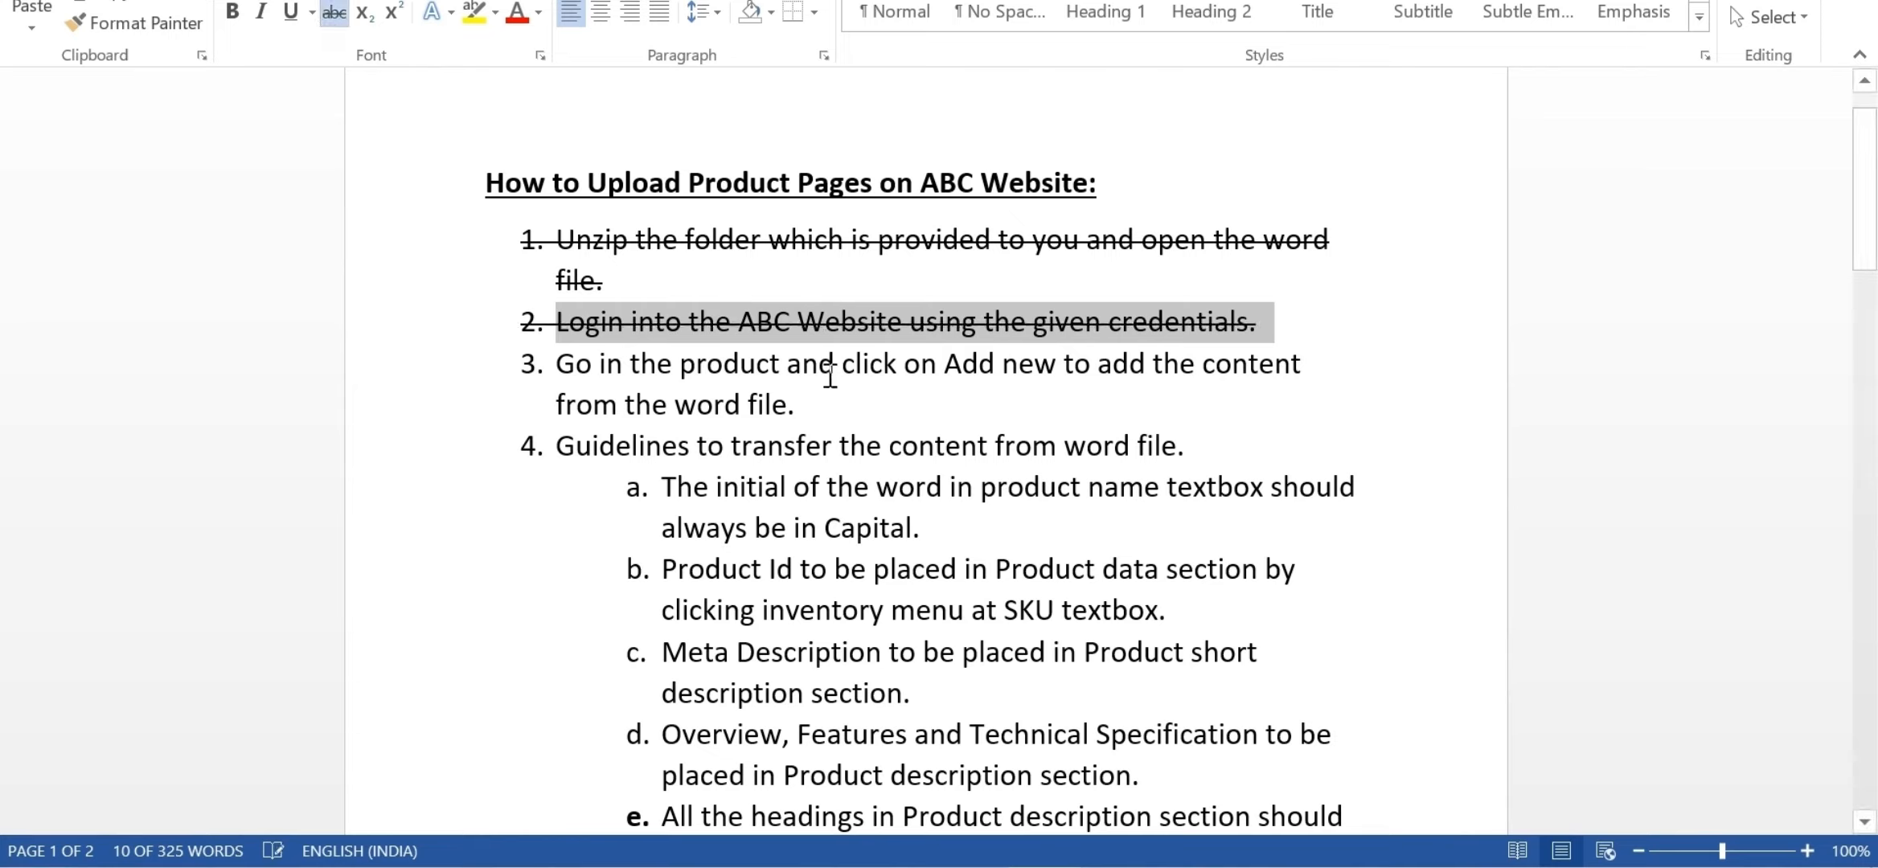
click(826, 393)
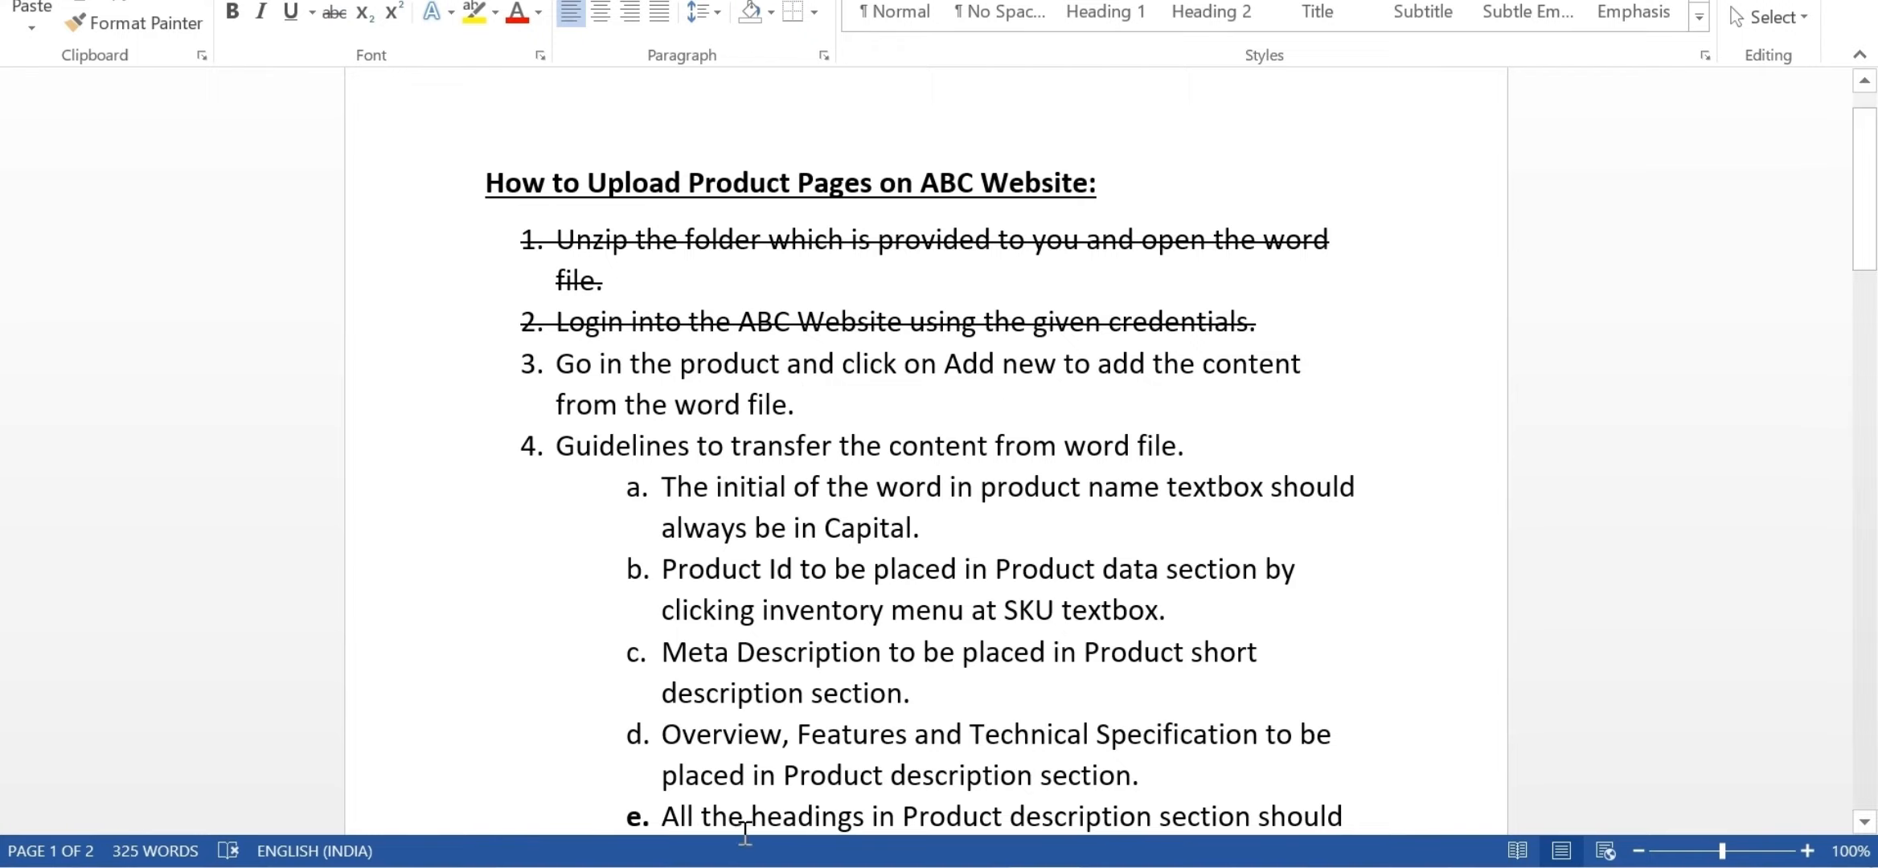
- Open the WDM Transponder Word document from the extracted folder and look through its product content
click(724, 867)
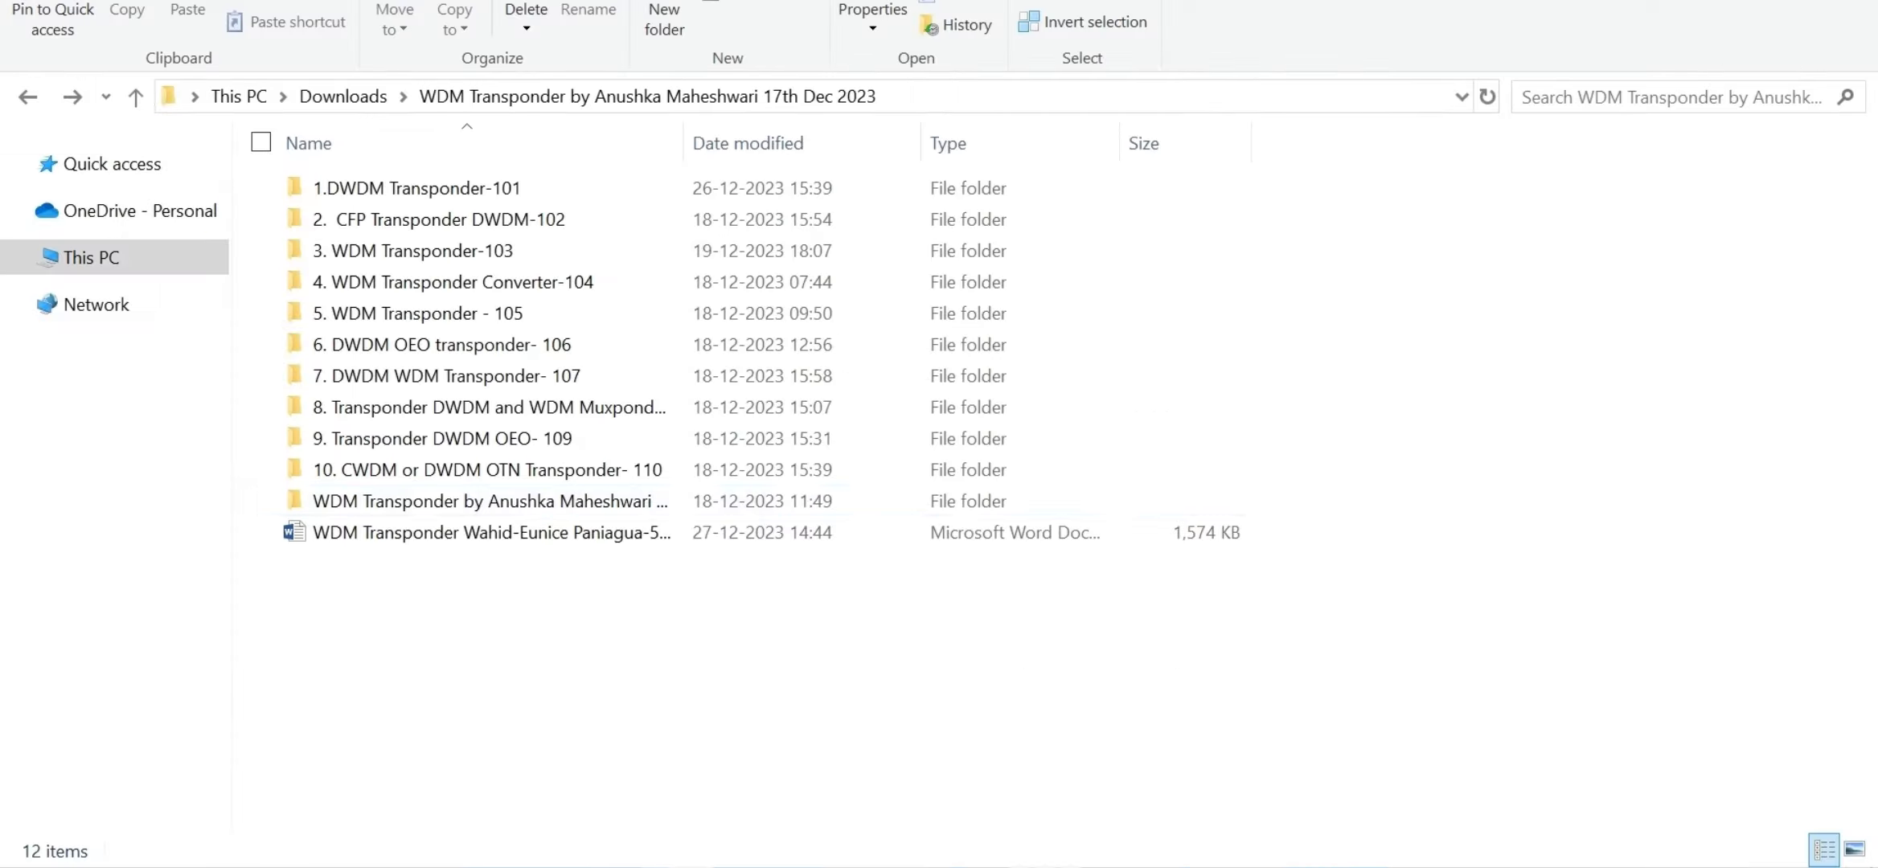
double_click(587, 534)
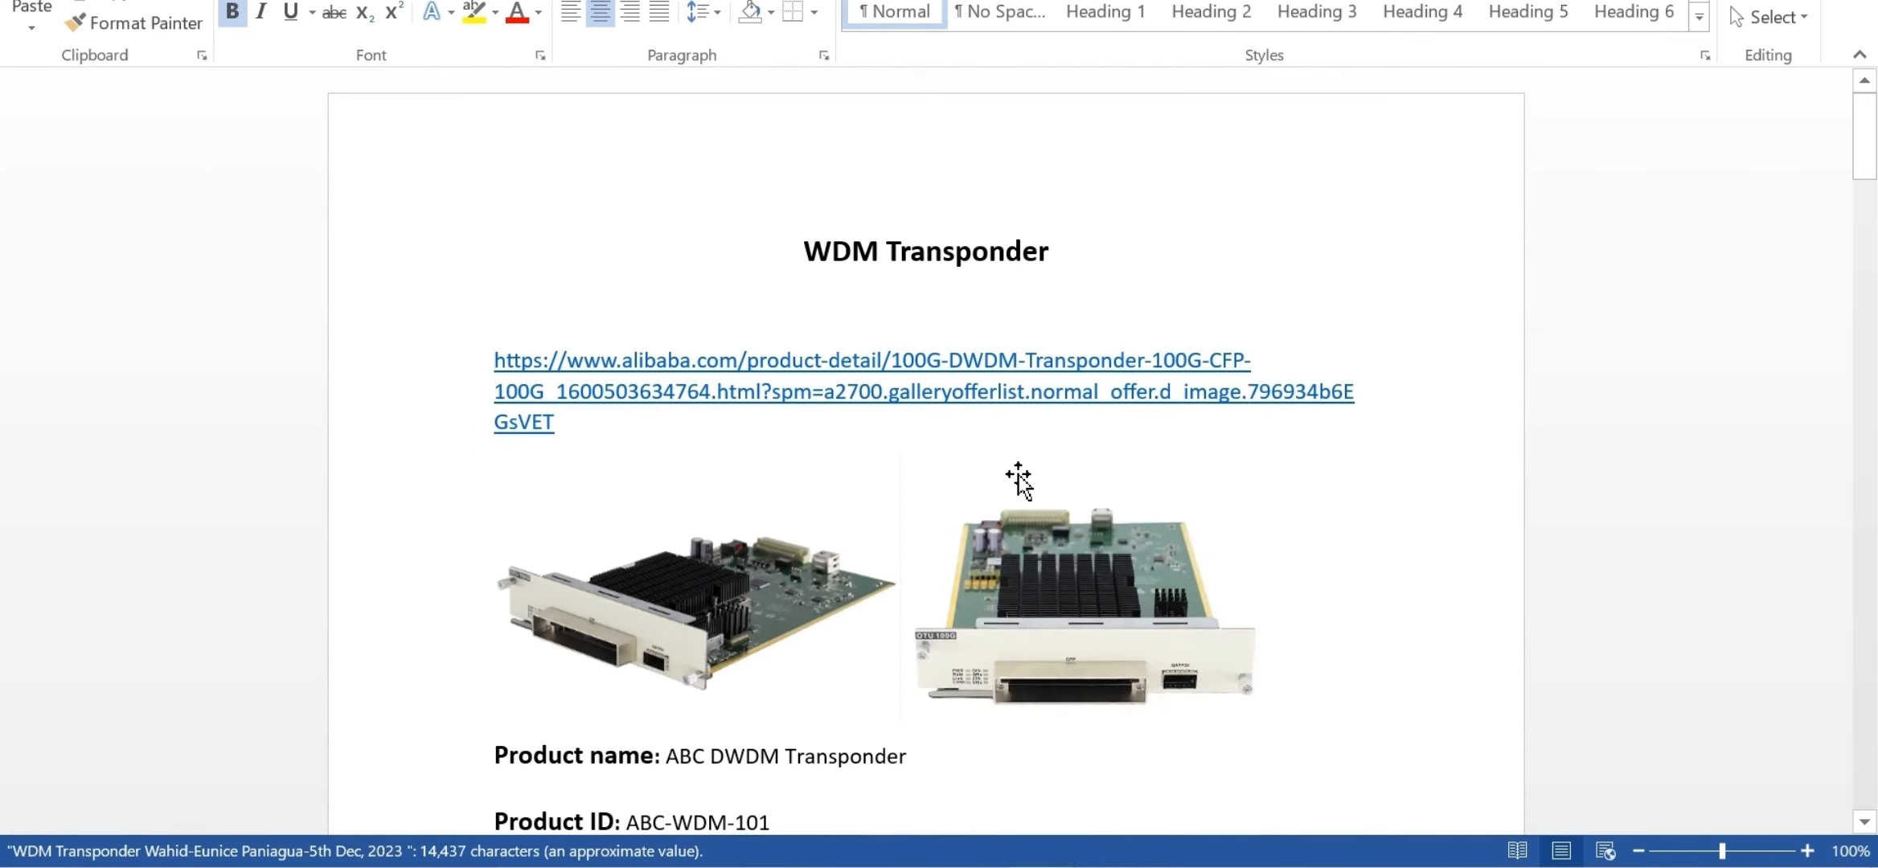
scroll(1035, 370, down, 2)
scroll(1035, 370, down, 7)
scroll(1032, 364, down, 1)
- Switch to the WordPress dashboard and start adding a new product
click(825, 866)
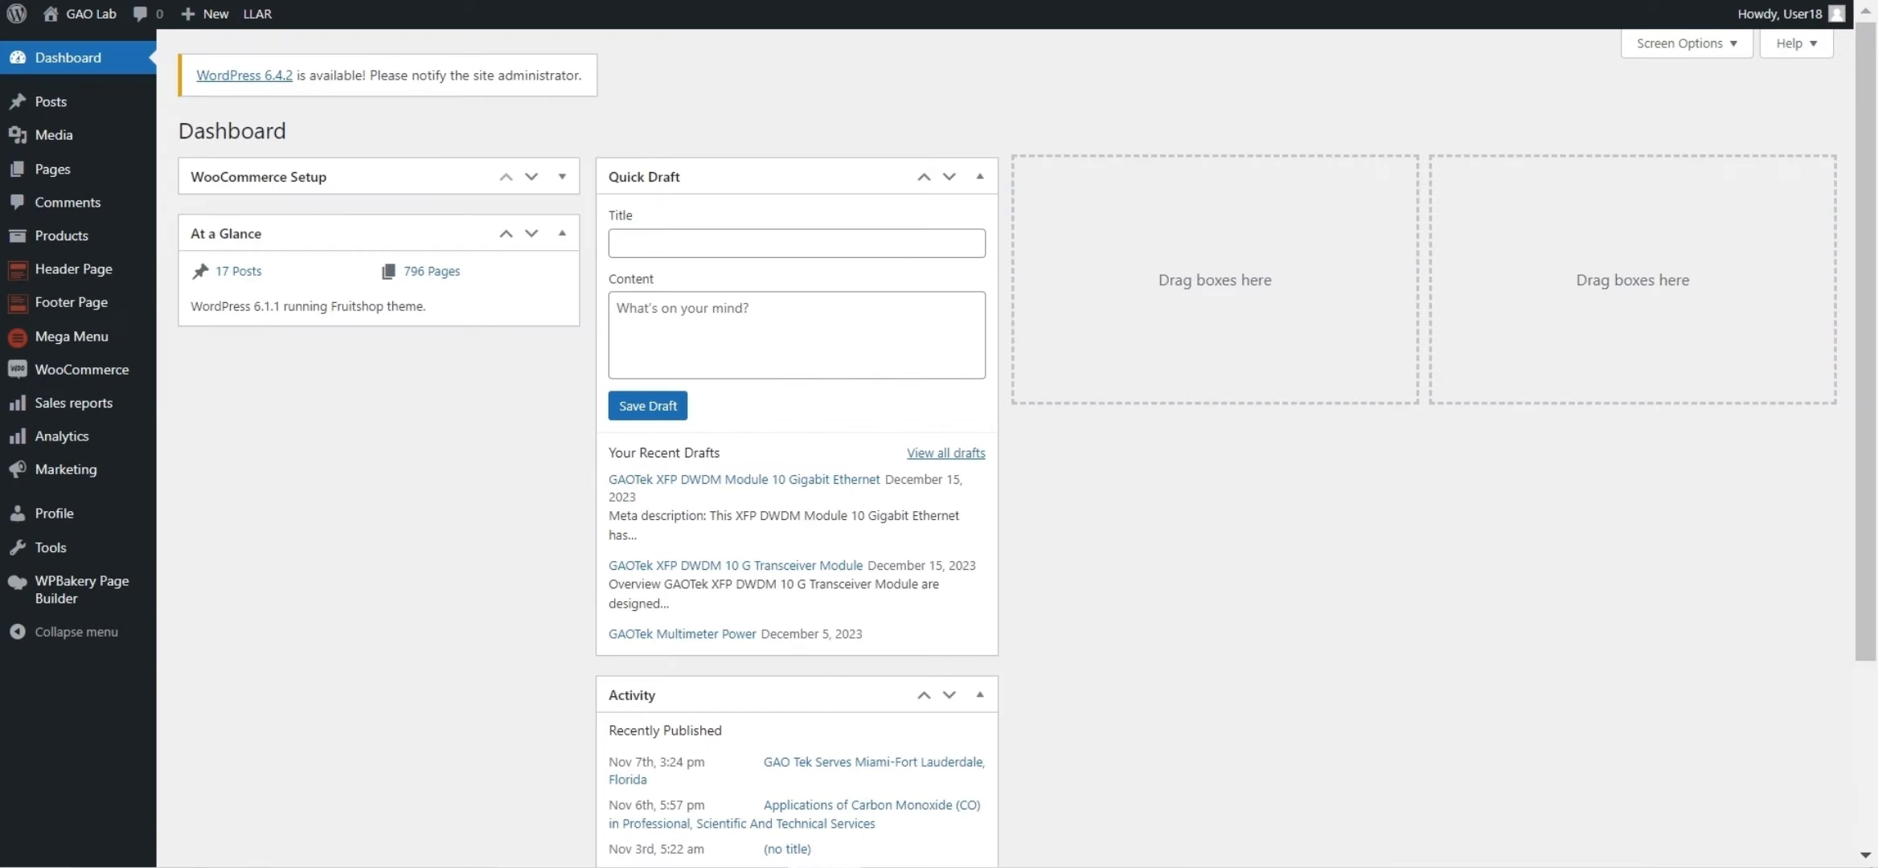
mouse_move(133, 250)
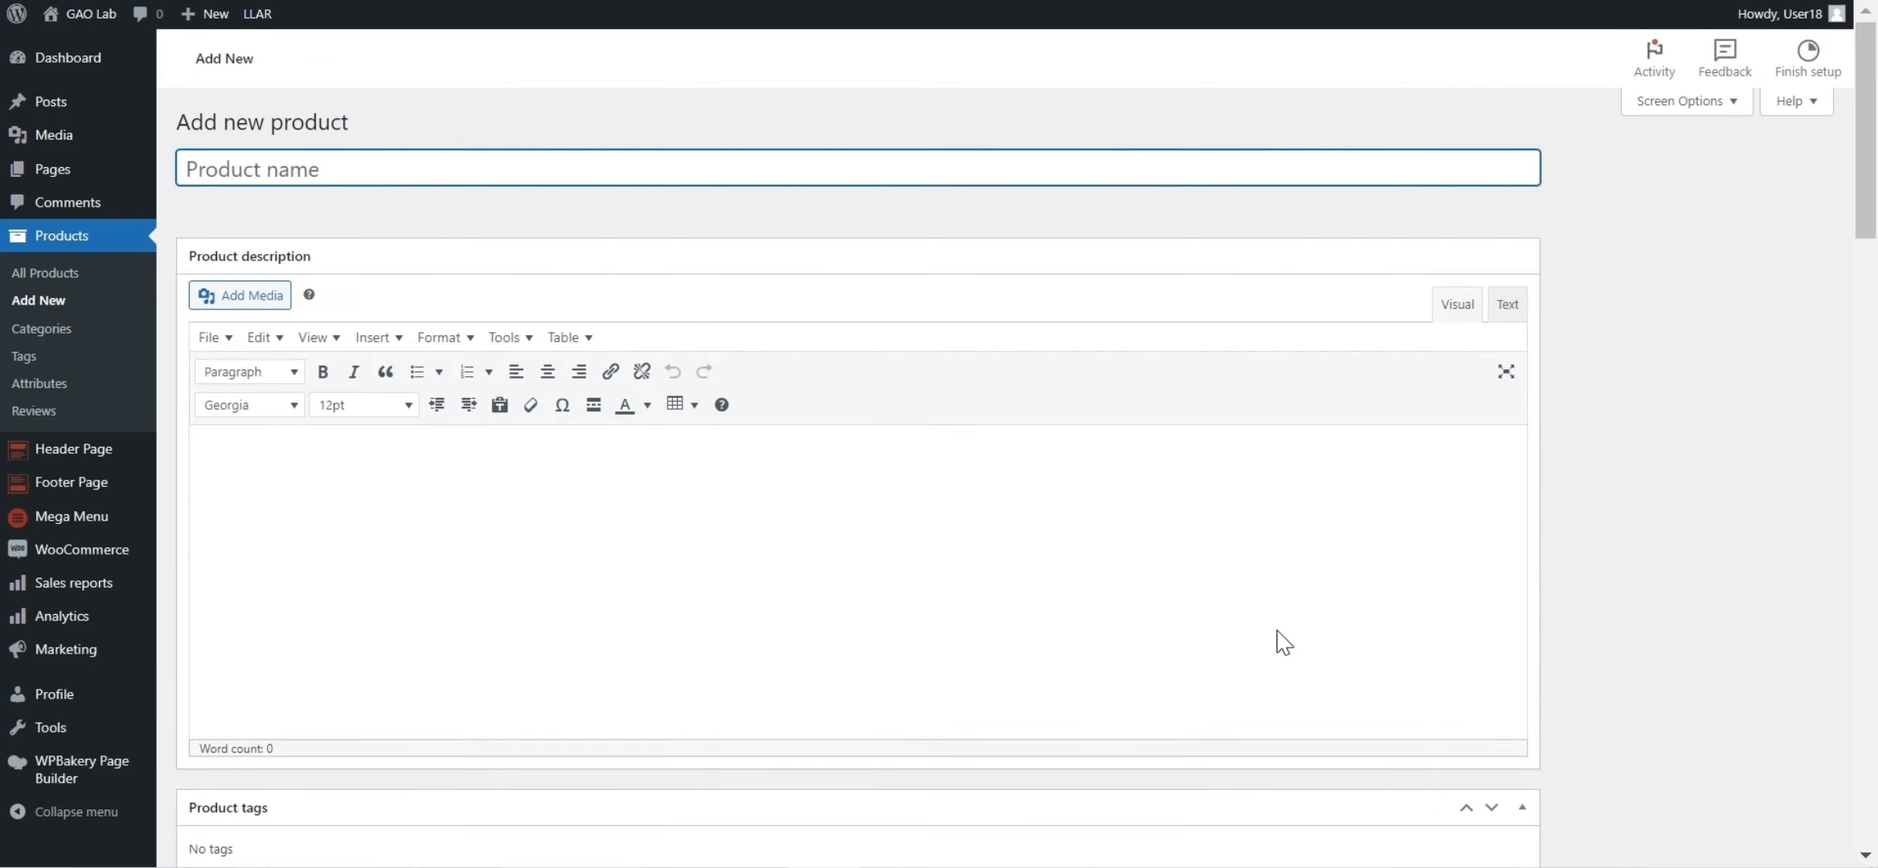
- Switch to the Word upload instructions and strike through item 3 about adding a new product
click(1050, 866)
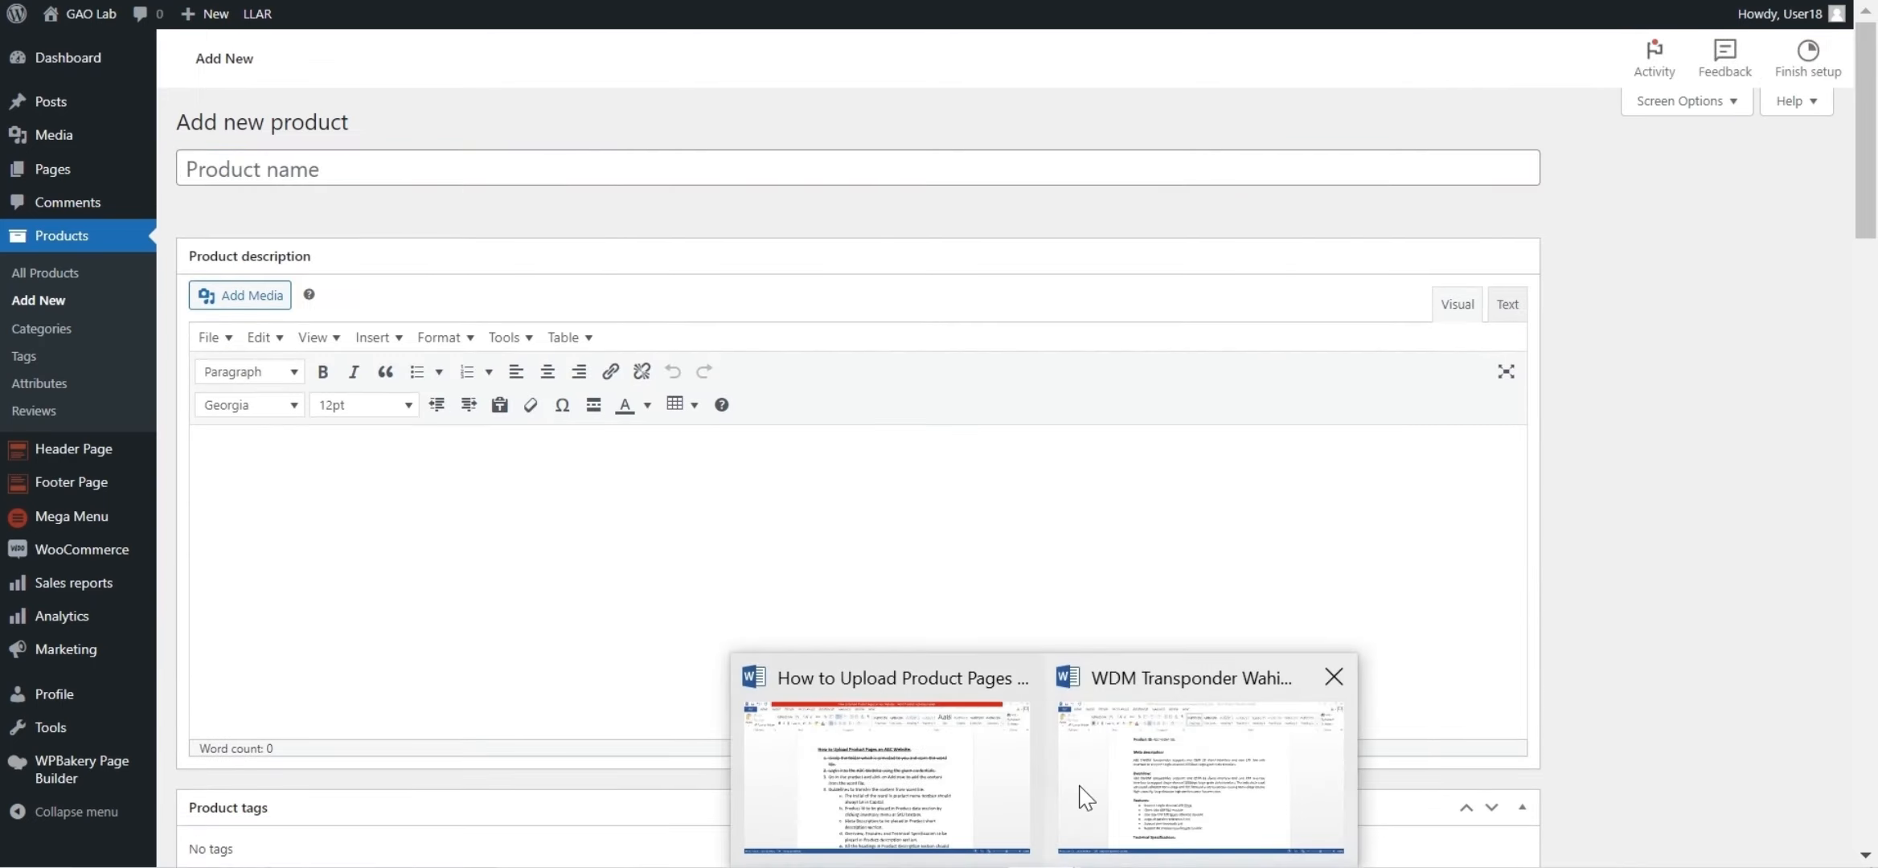
click(956, 776)
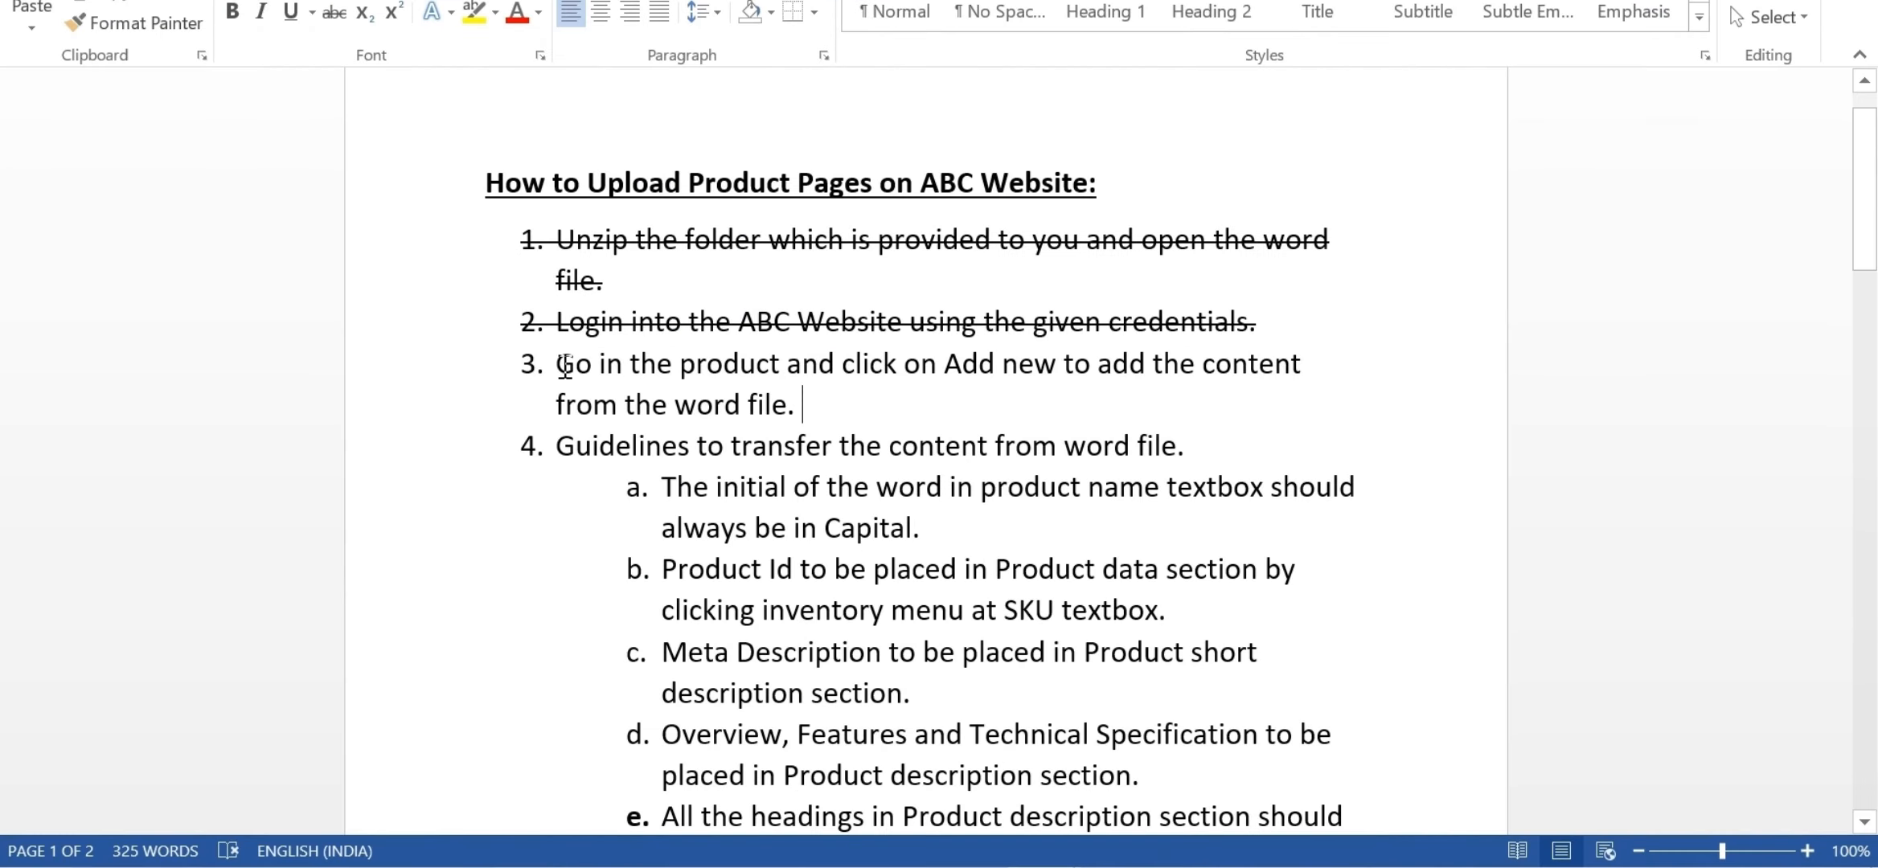
drag(563, 365, 812, 408)
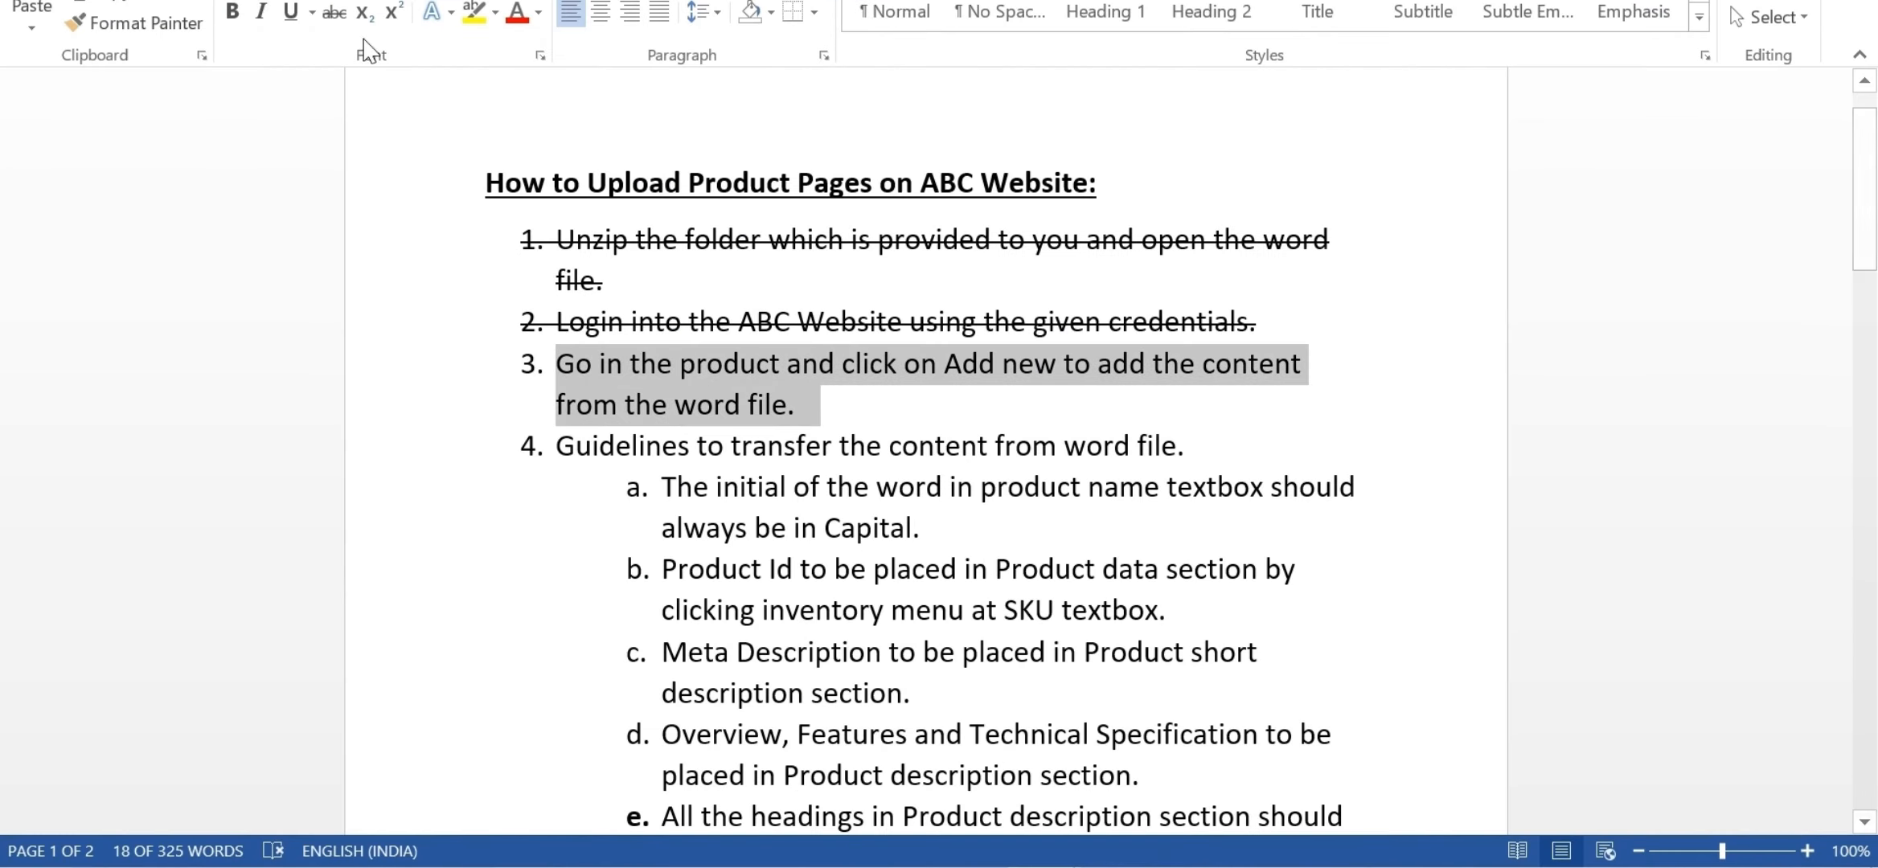
click(334, 11)
click(989, 440)
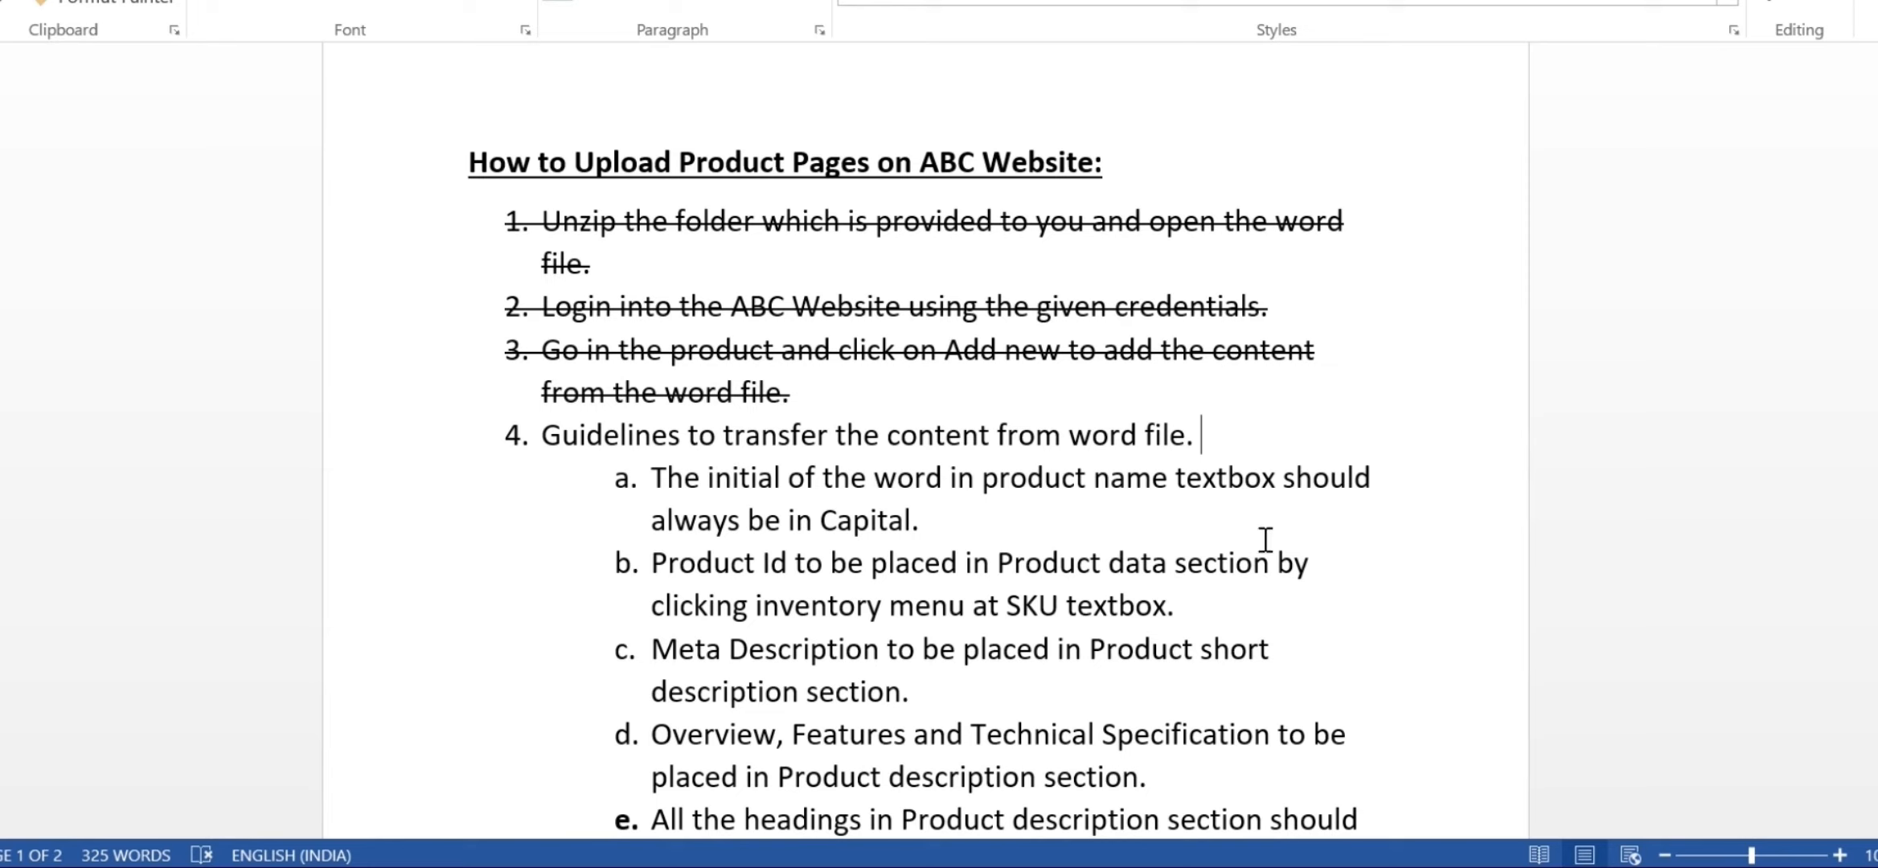
click(1184, 519)
- Copy the product name ABC DWDM Transponder from the product document into the new product's name field in WordPress
mouse_move(1166, 856)
click(1169, 816)
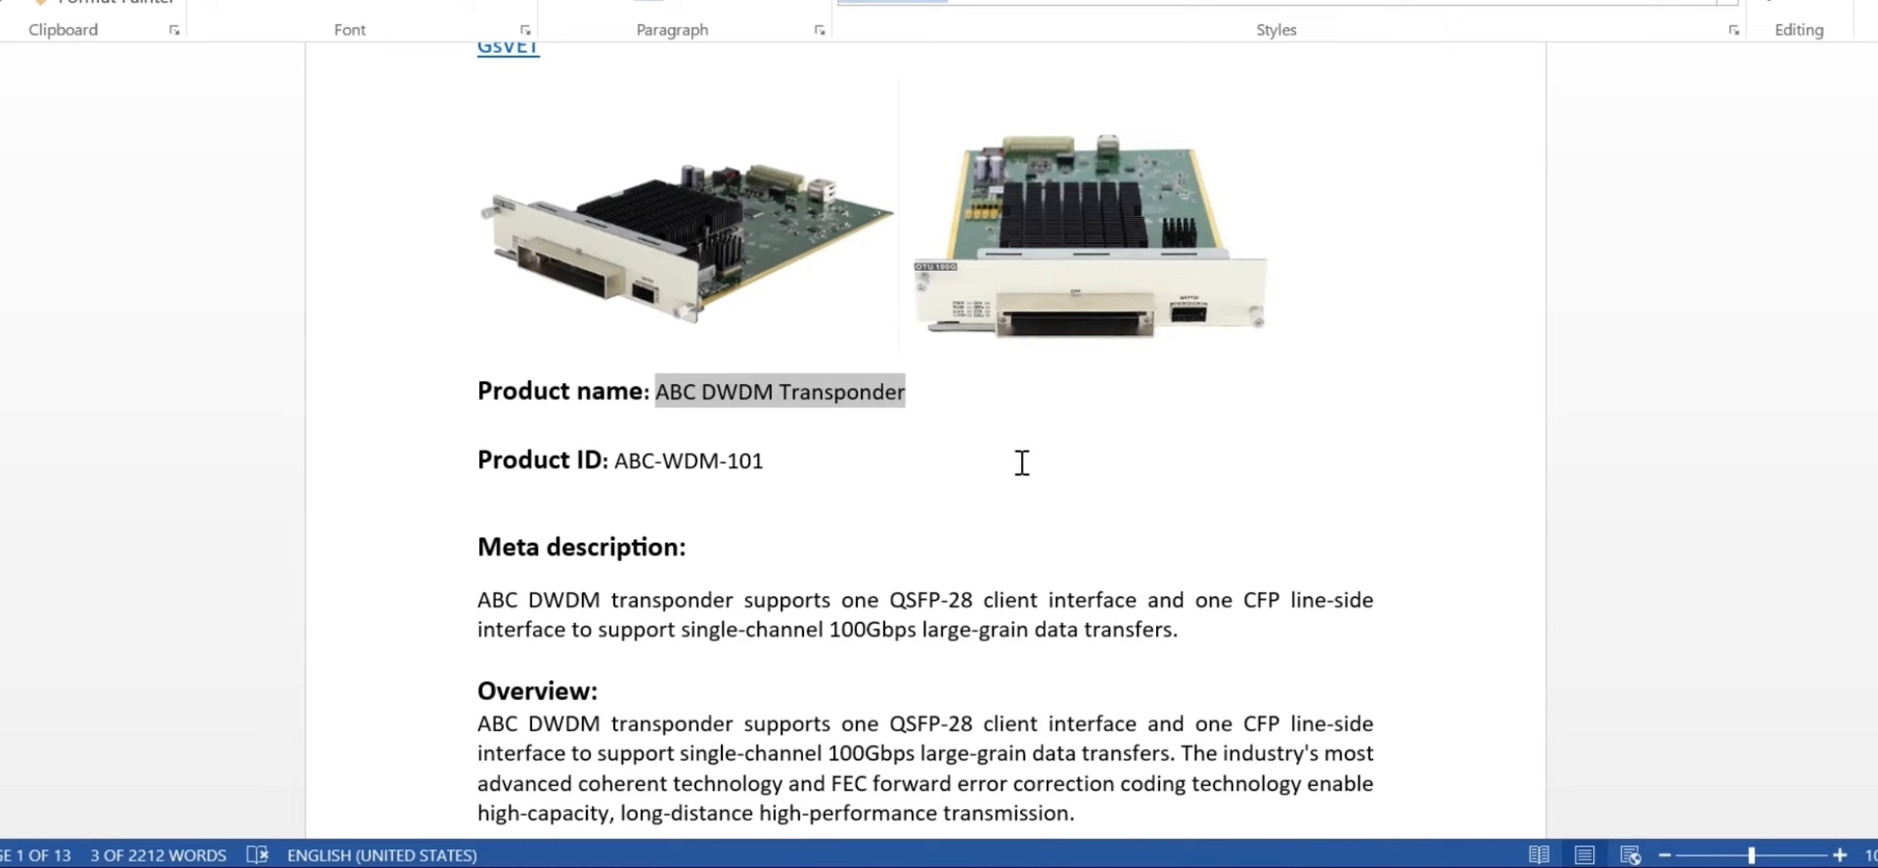
click(784, 415)
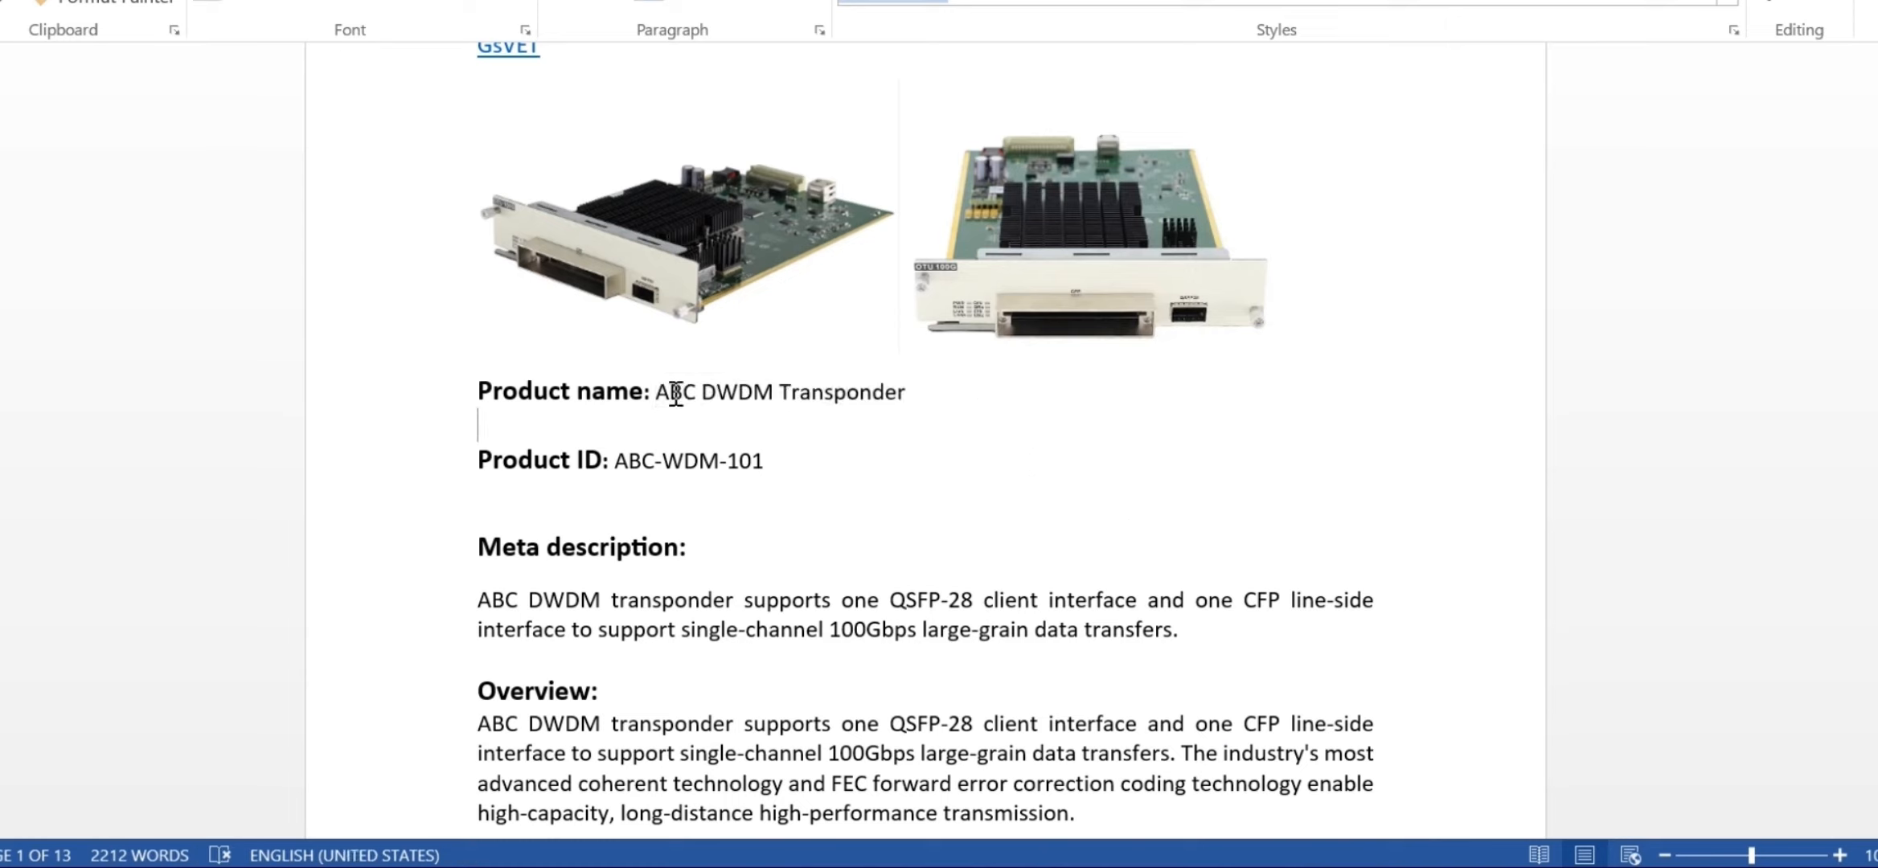
drag(658, 392, 870, 393)
key(ctrl+c)
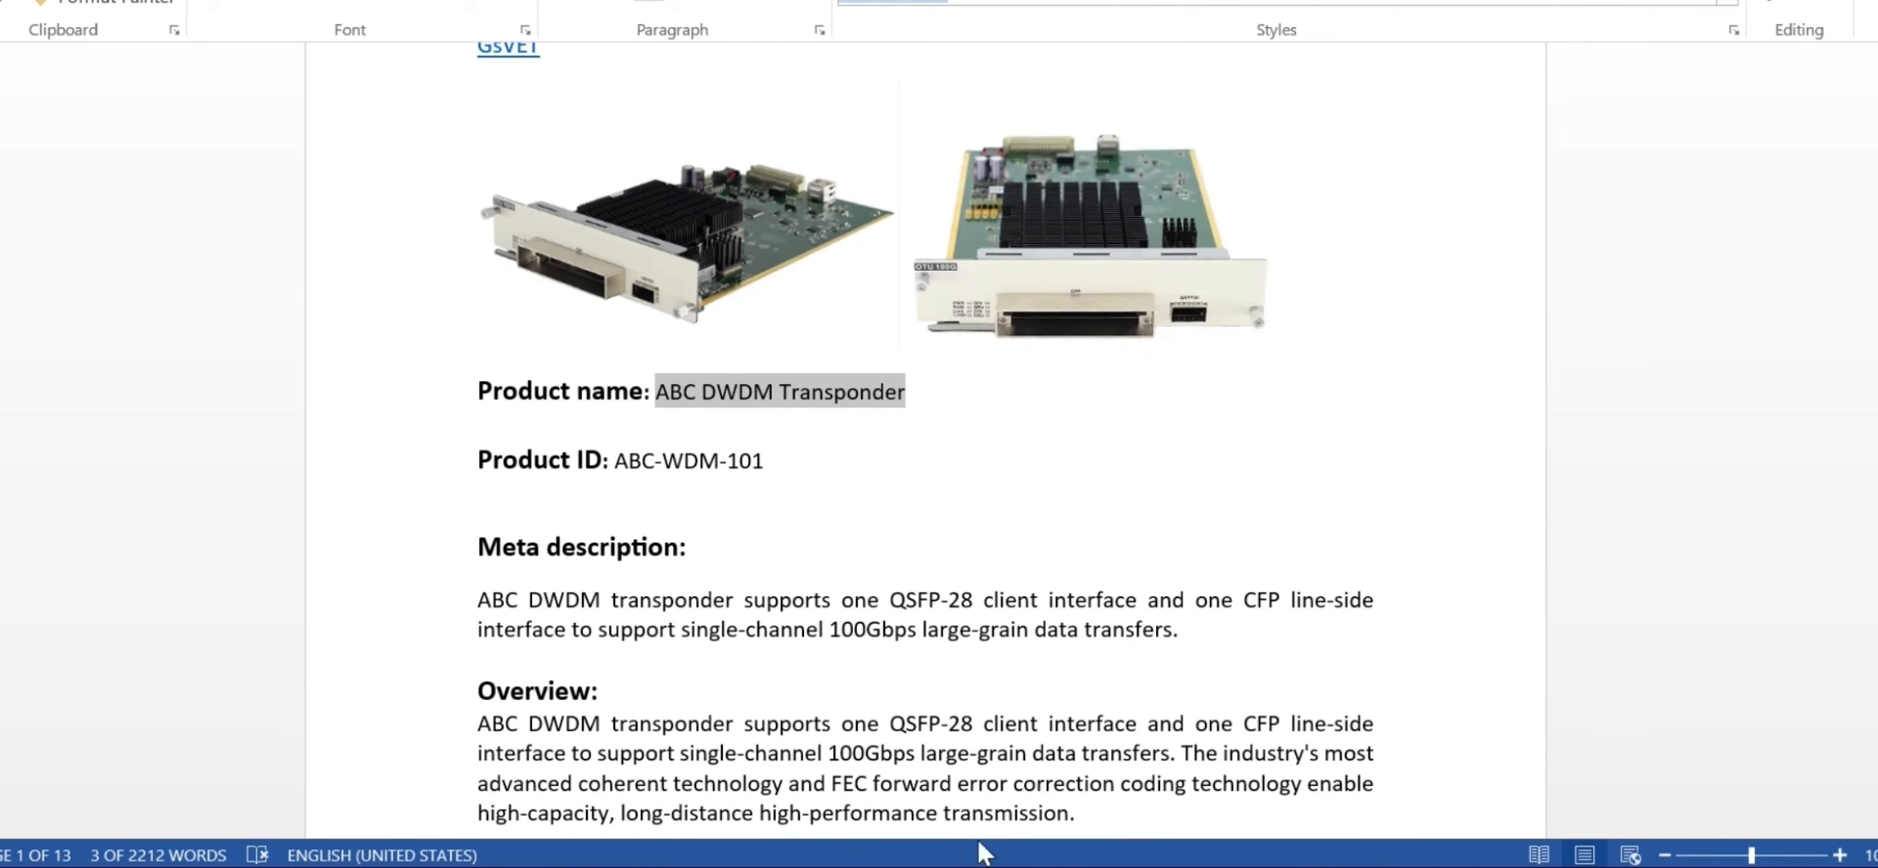
click(836, 867)
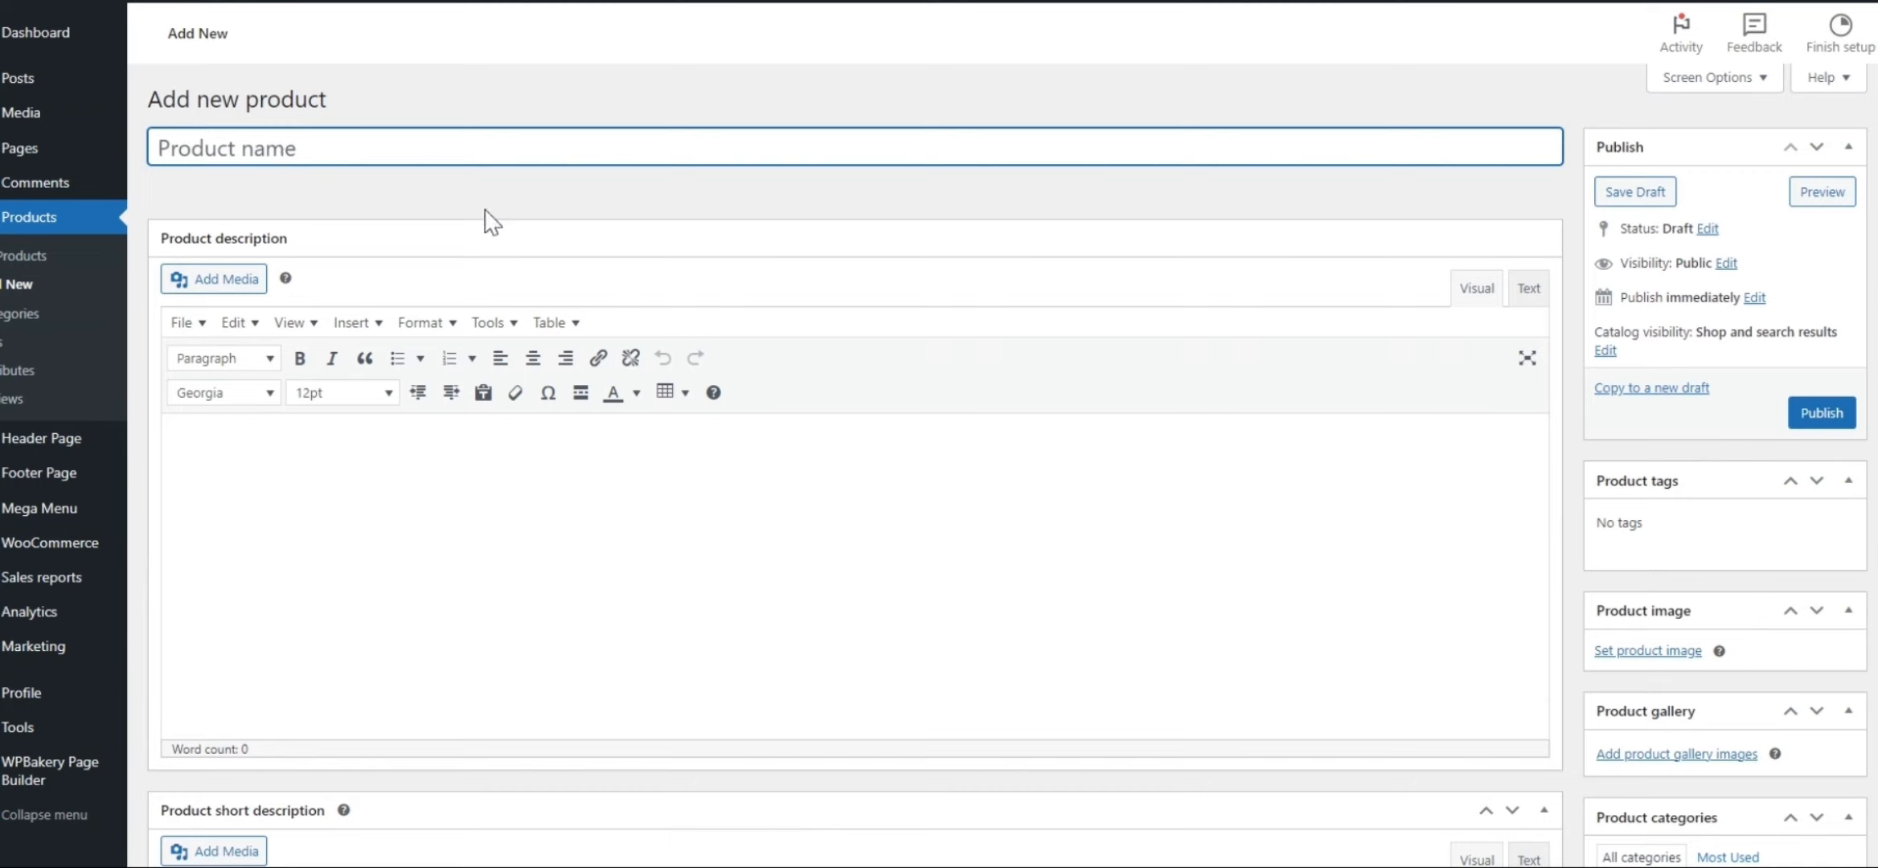
key(ctrl+v)
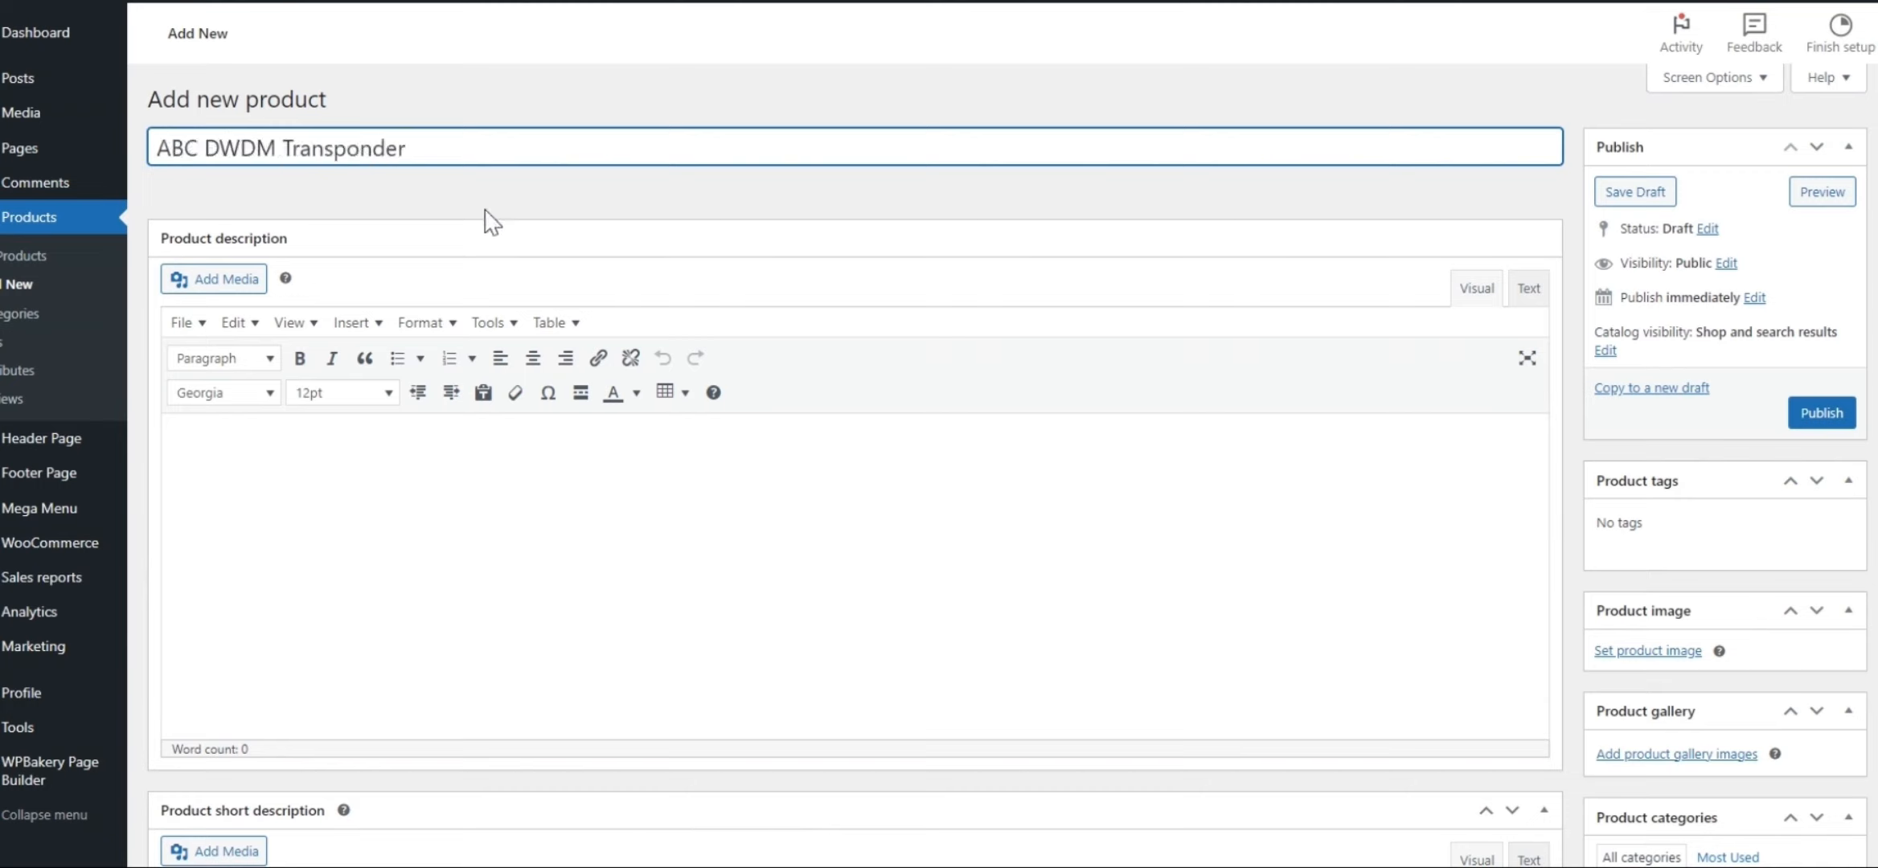
- Change the initial of Transponder in the product name to lowercase and restore it to a capital T
click(163, 151)
drag(205, 148, 293, 148)
text(t)
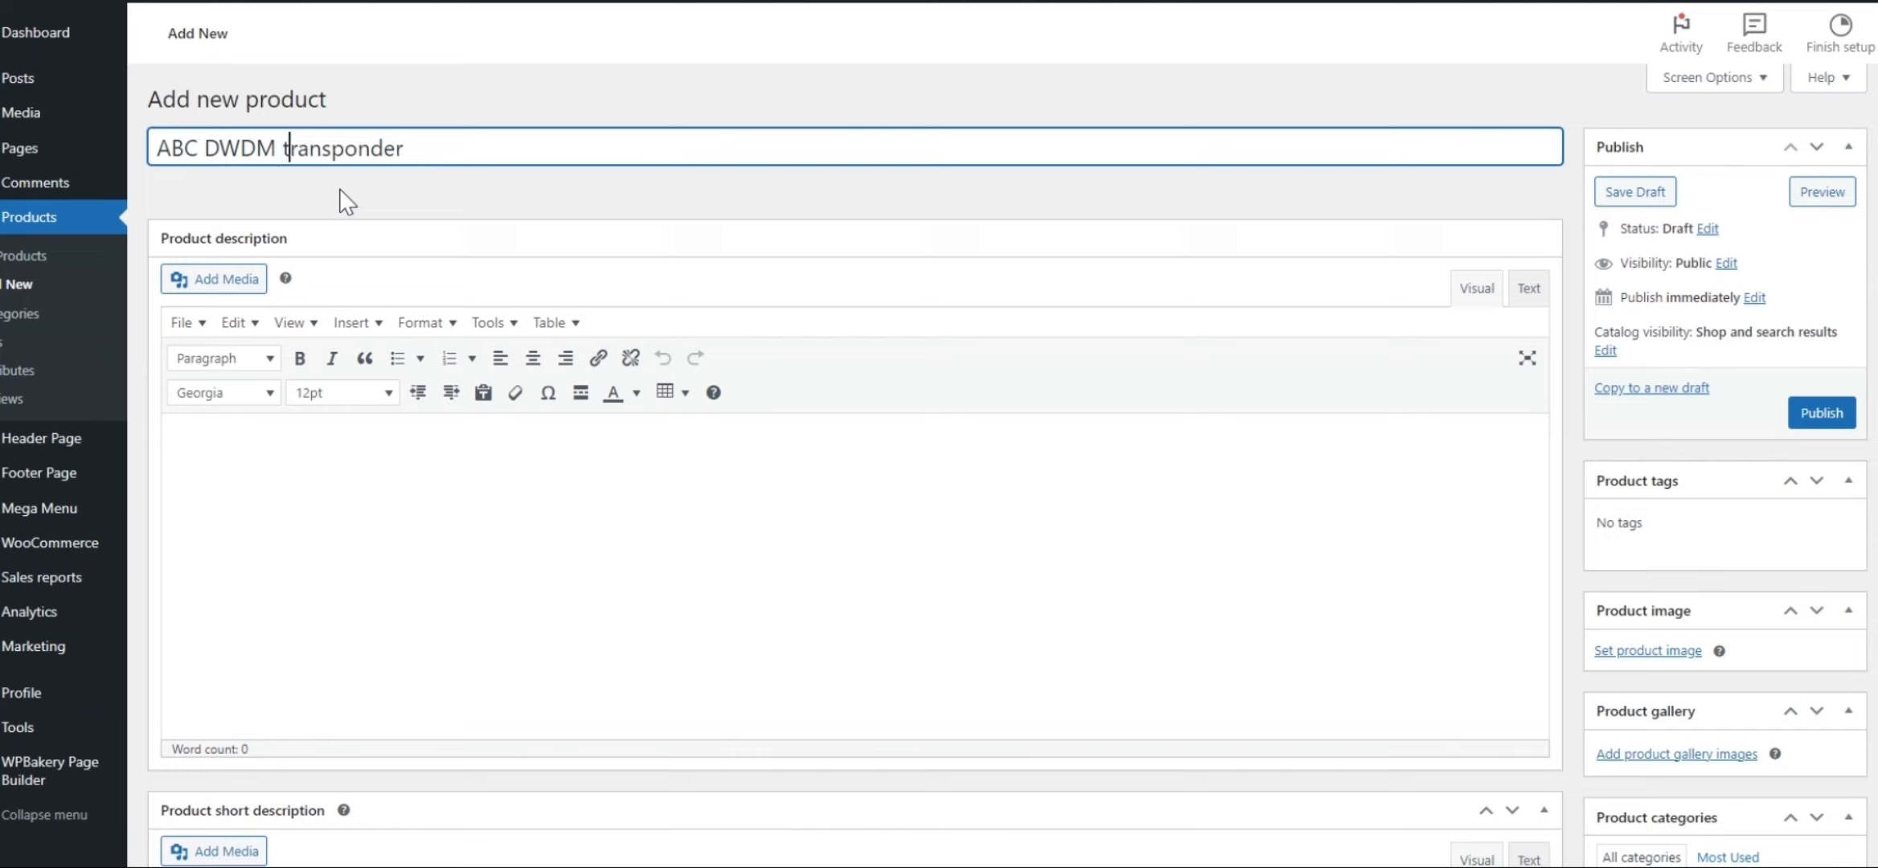
key(BackSpace)
text(T)
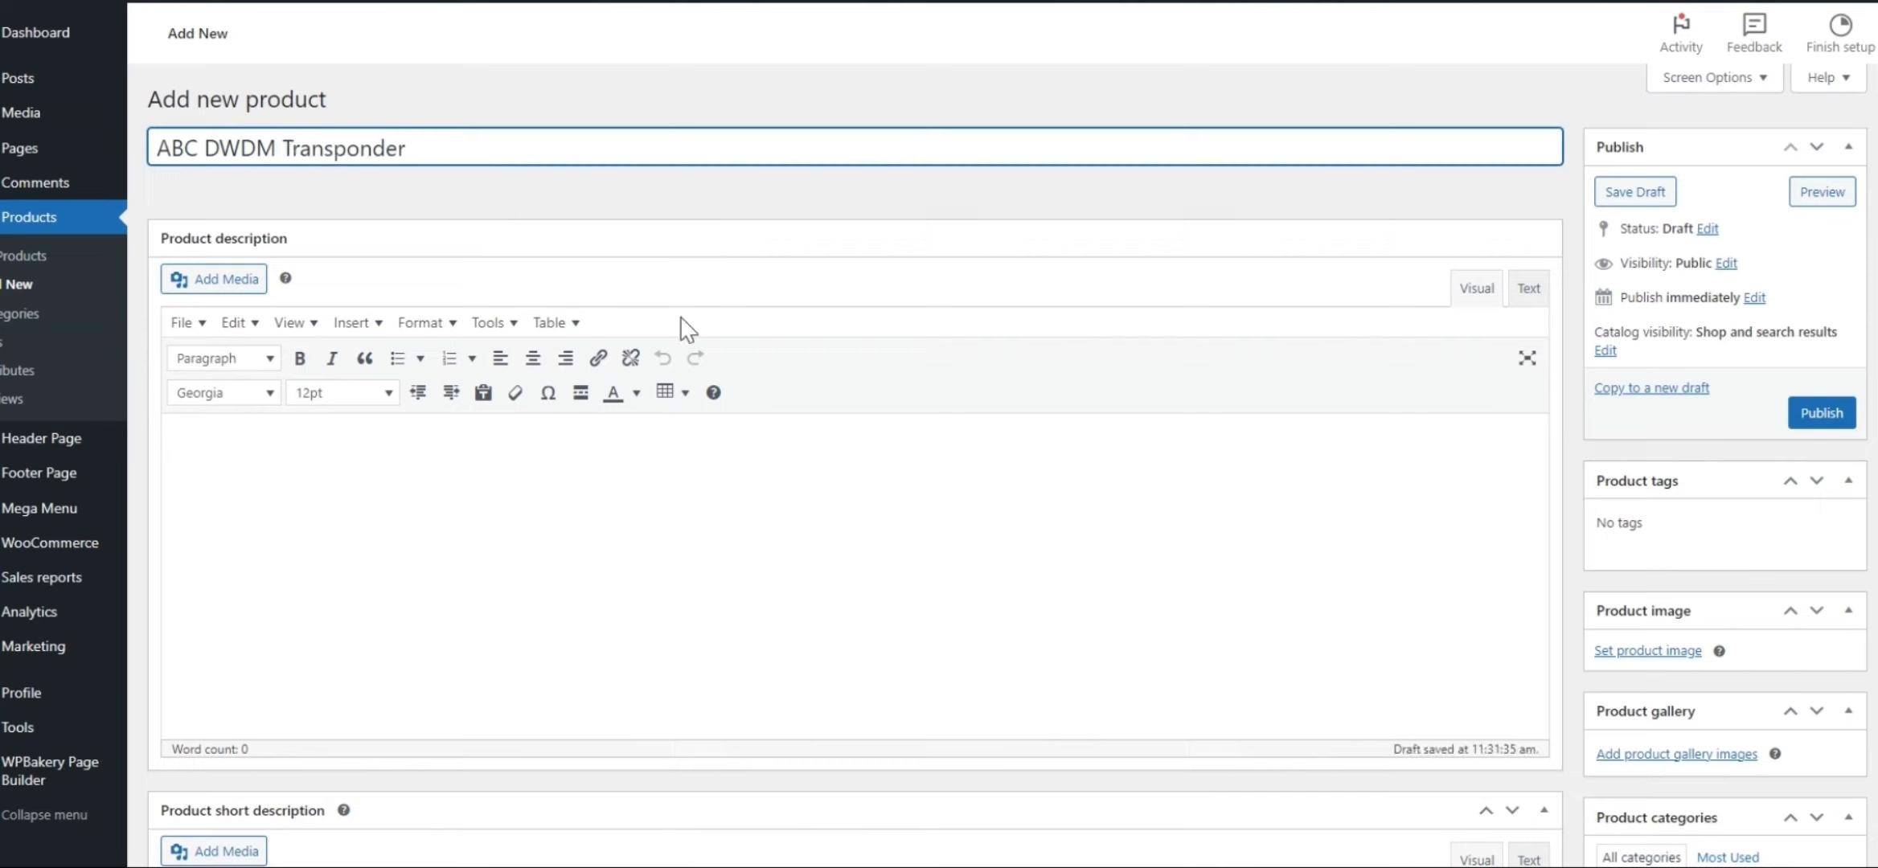
- Return to the Word upload instructions and strike through guideline a about capital initials in the product name
click(1052, 867)
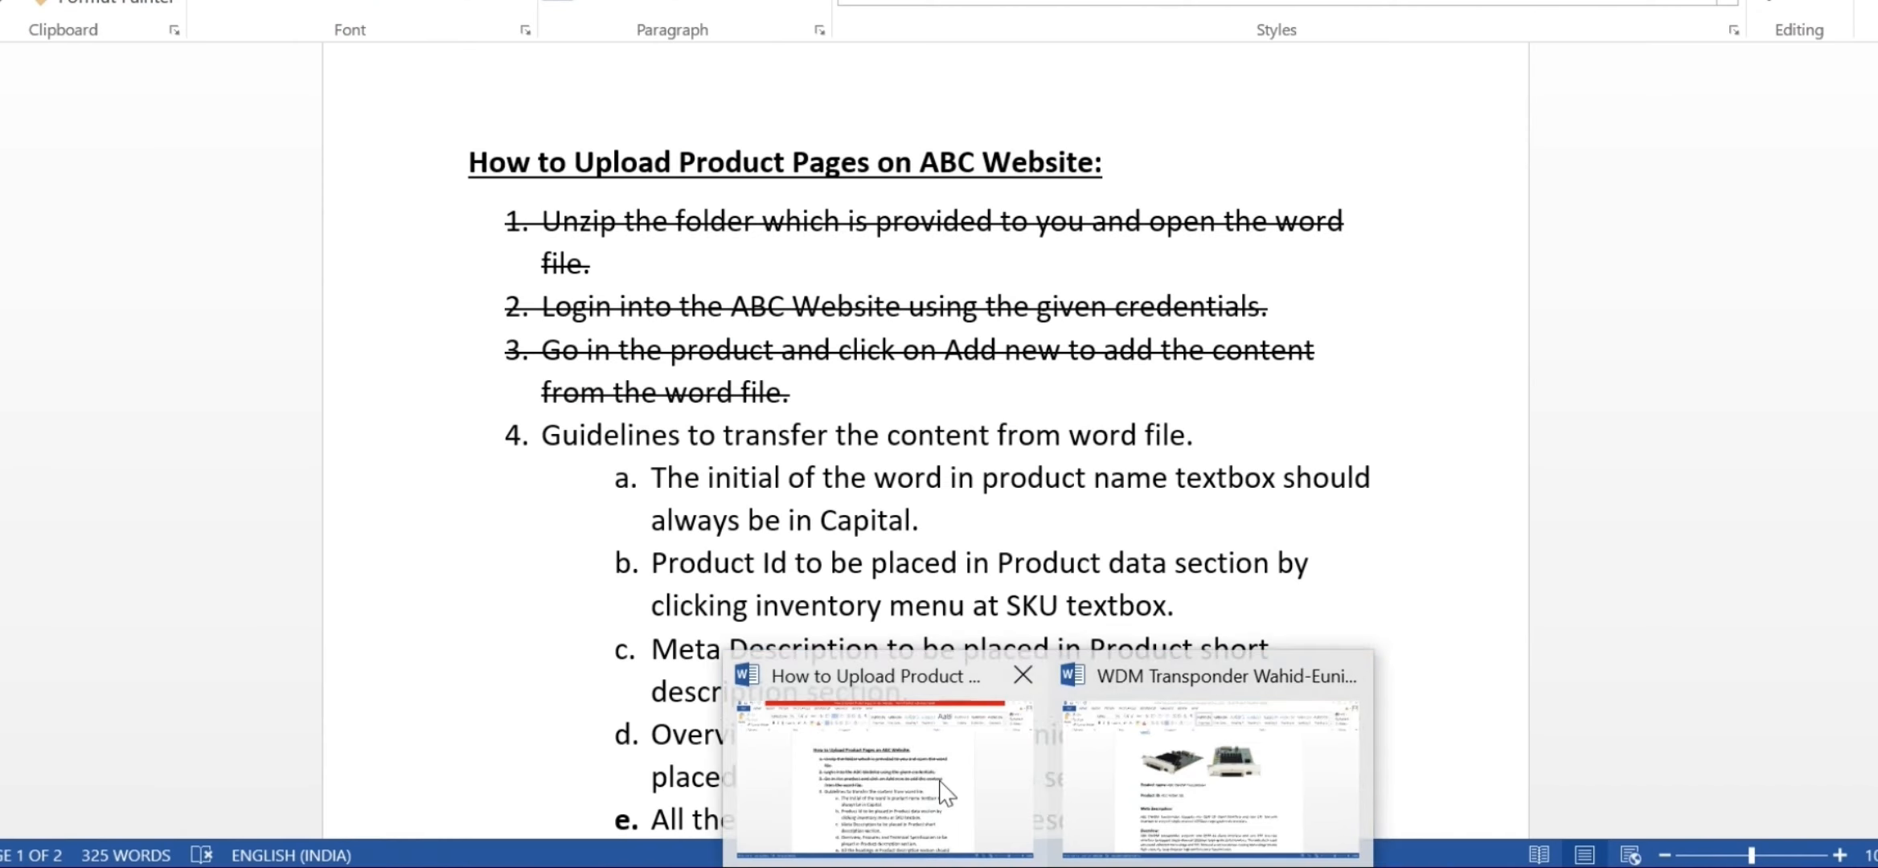
click(917, 692)
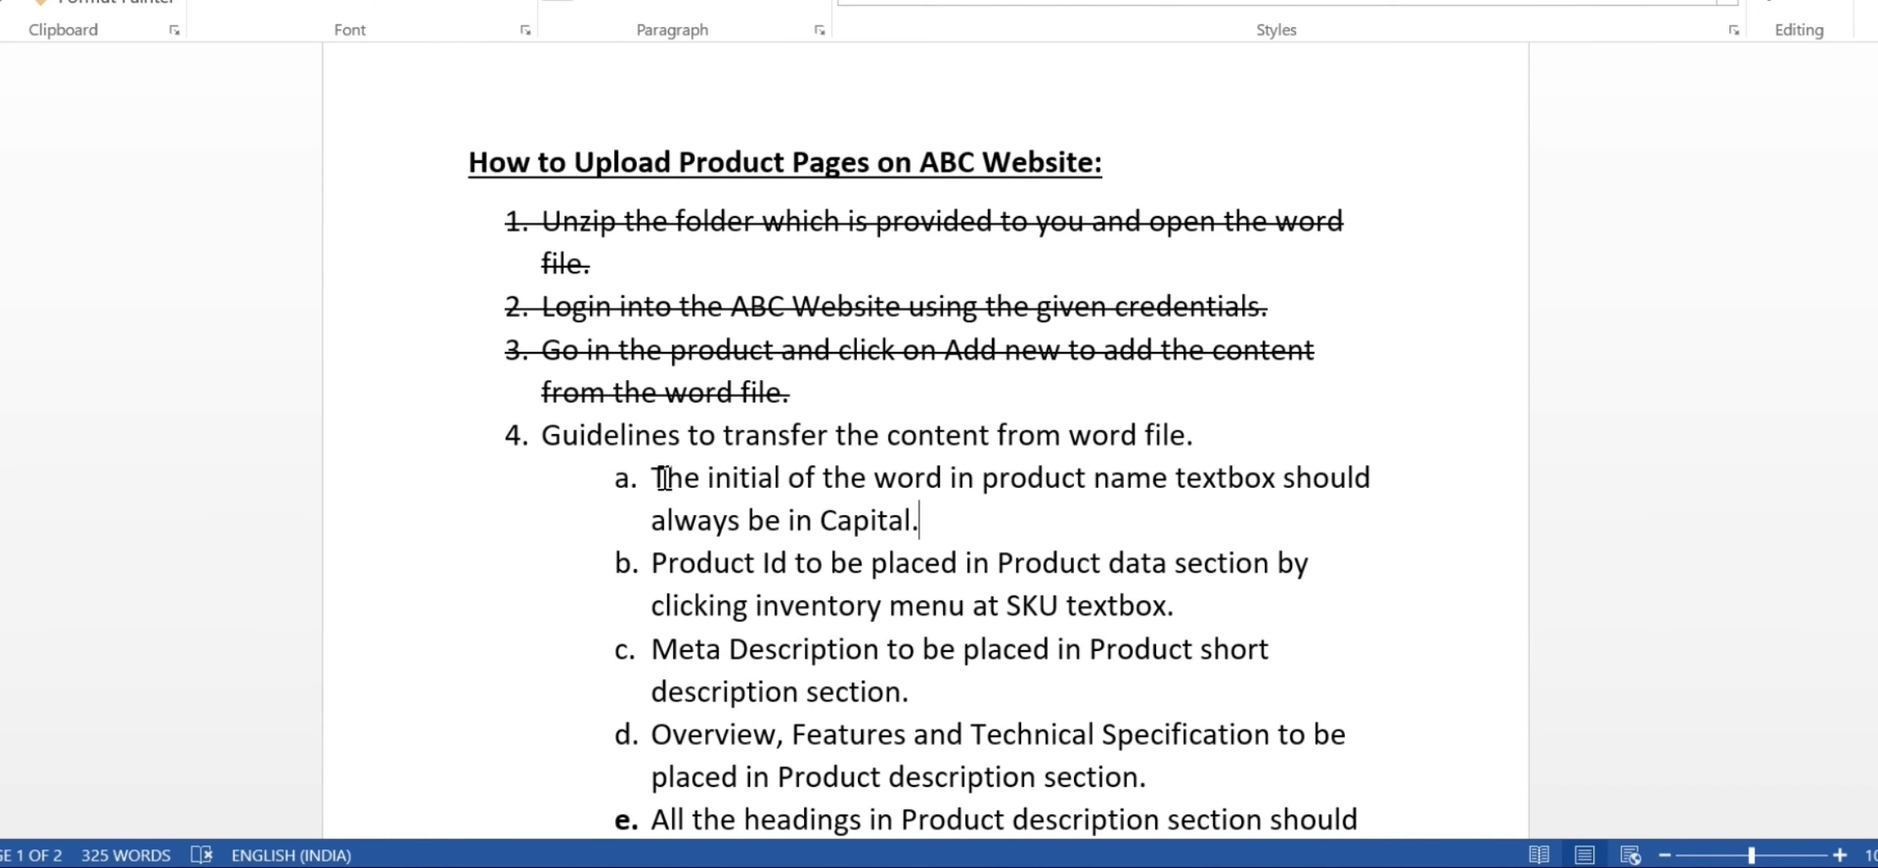
drag(653, 478, 933, 520)
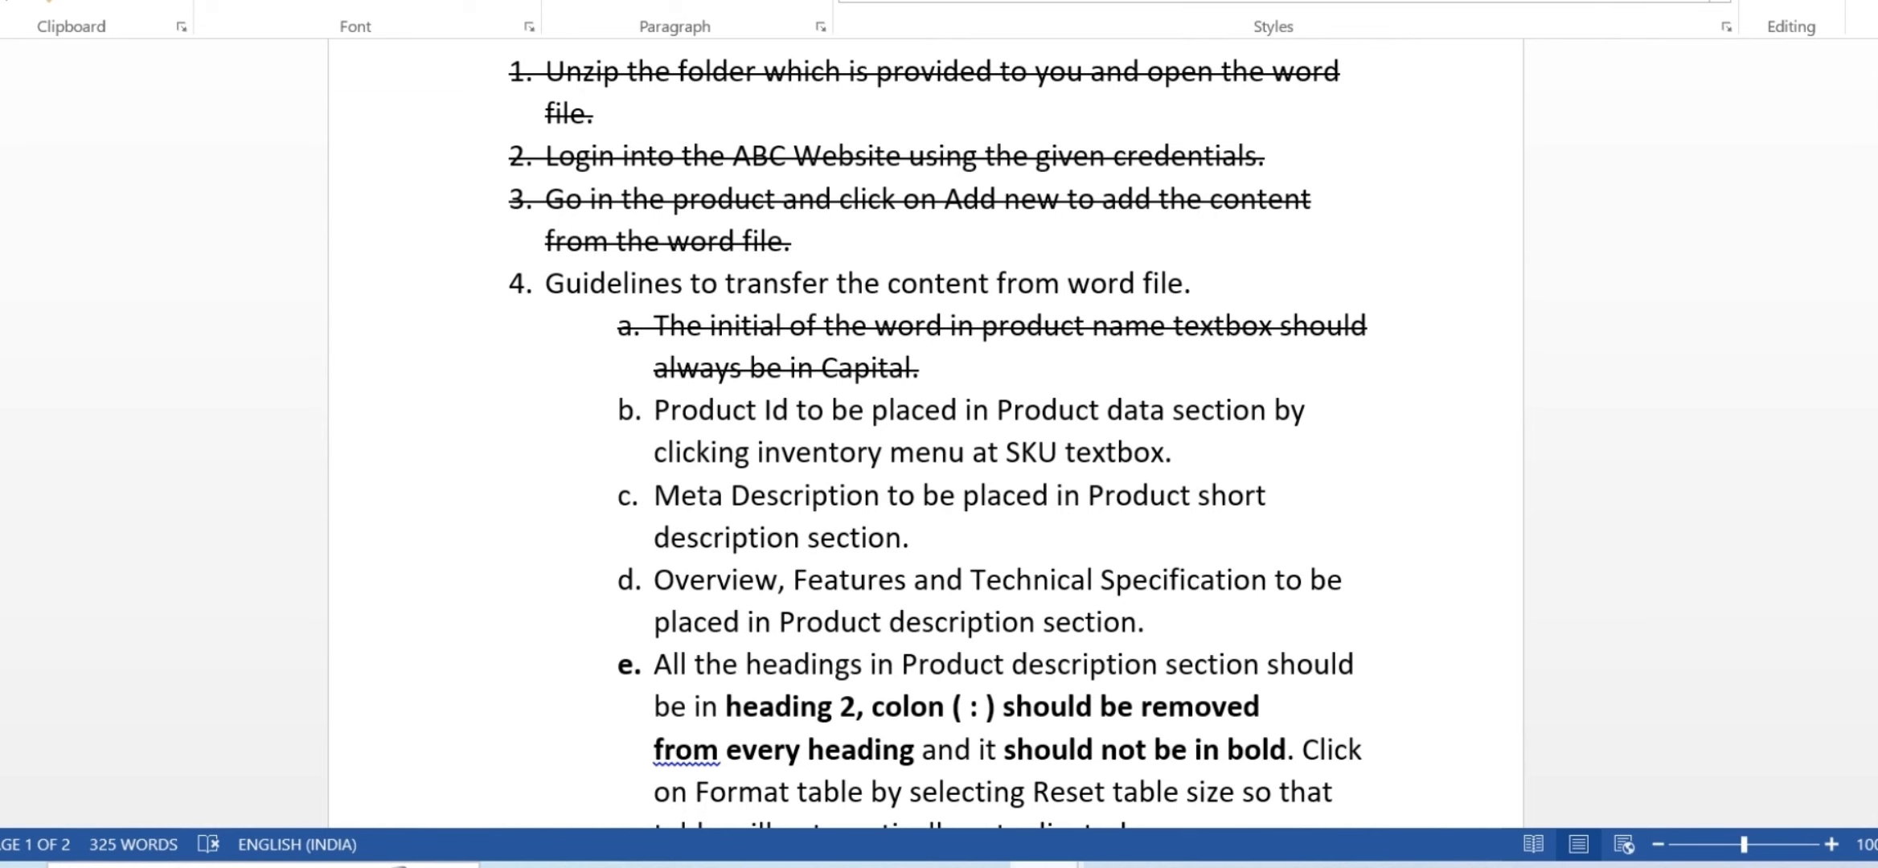
- Copy the product ID ABC-WDM-101 from the product document into the SKU field of the WordPress product's inventory data
mouse_move(1045, 866)
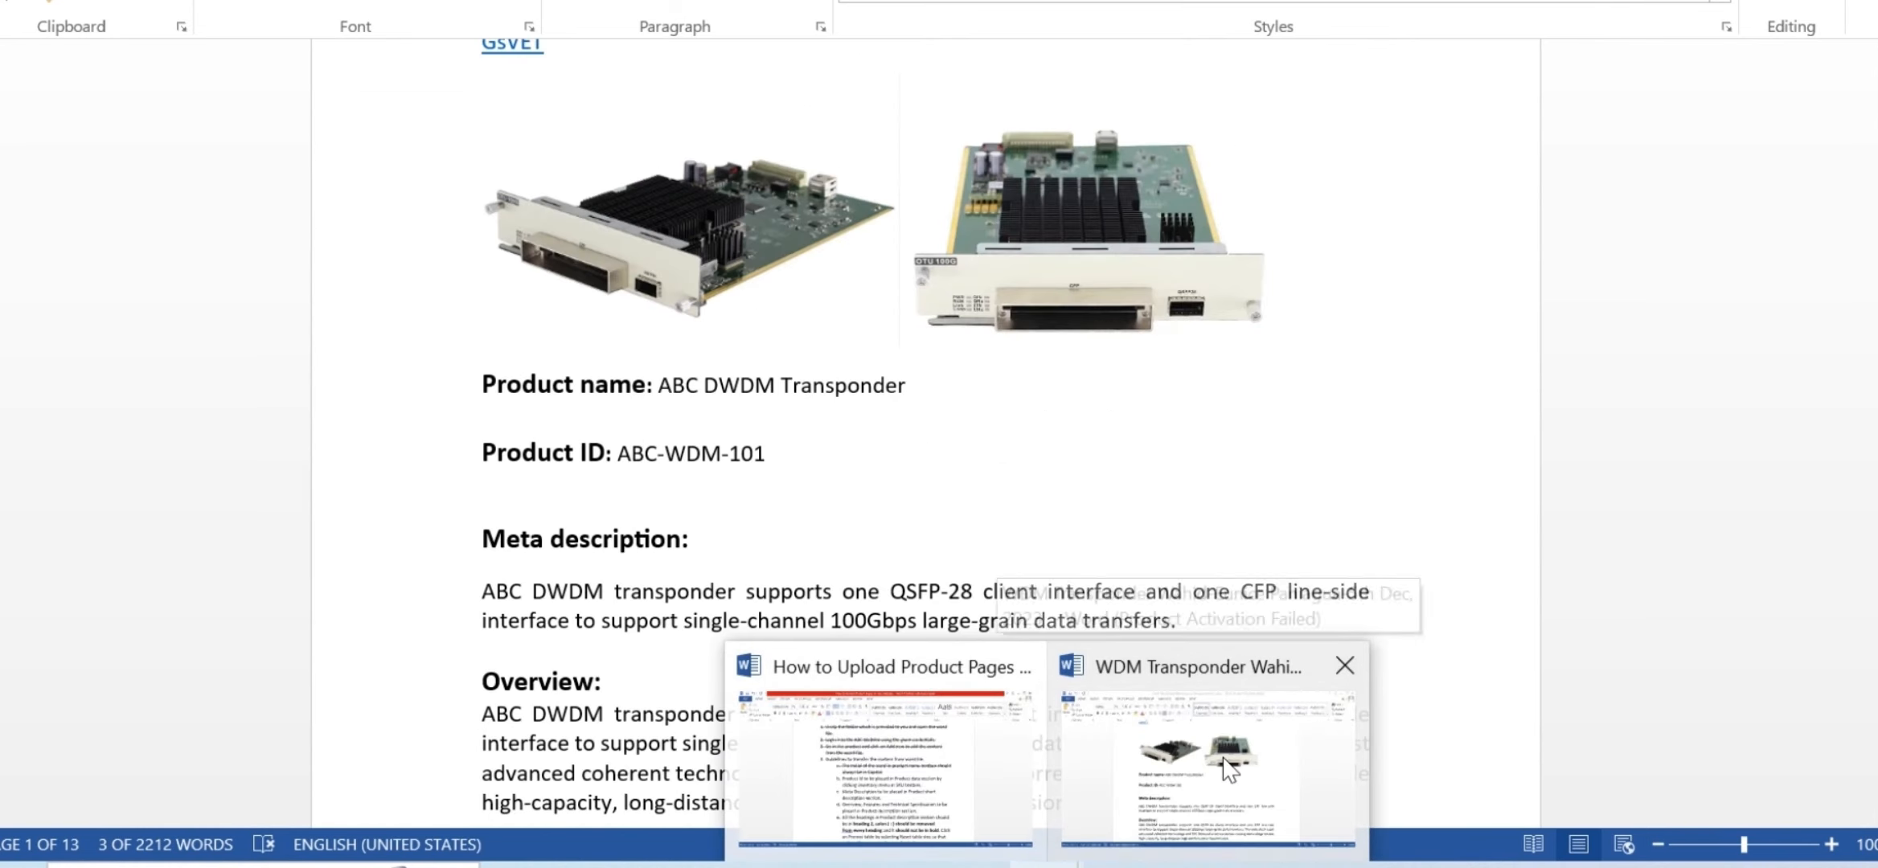
click(1228, 768)
click(682, 479)
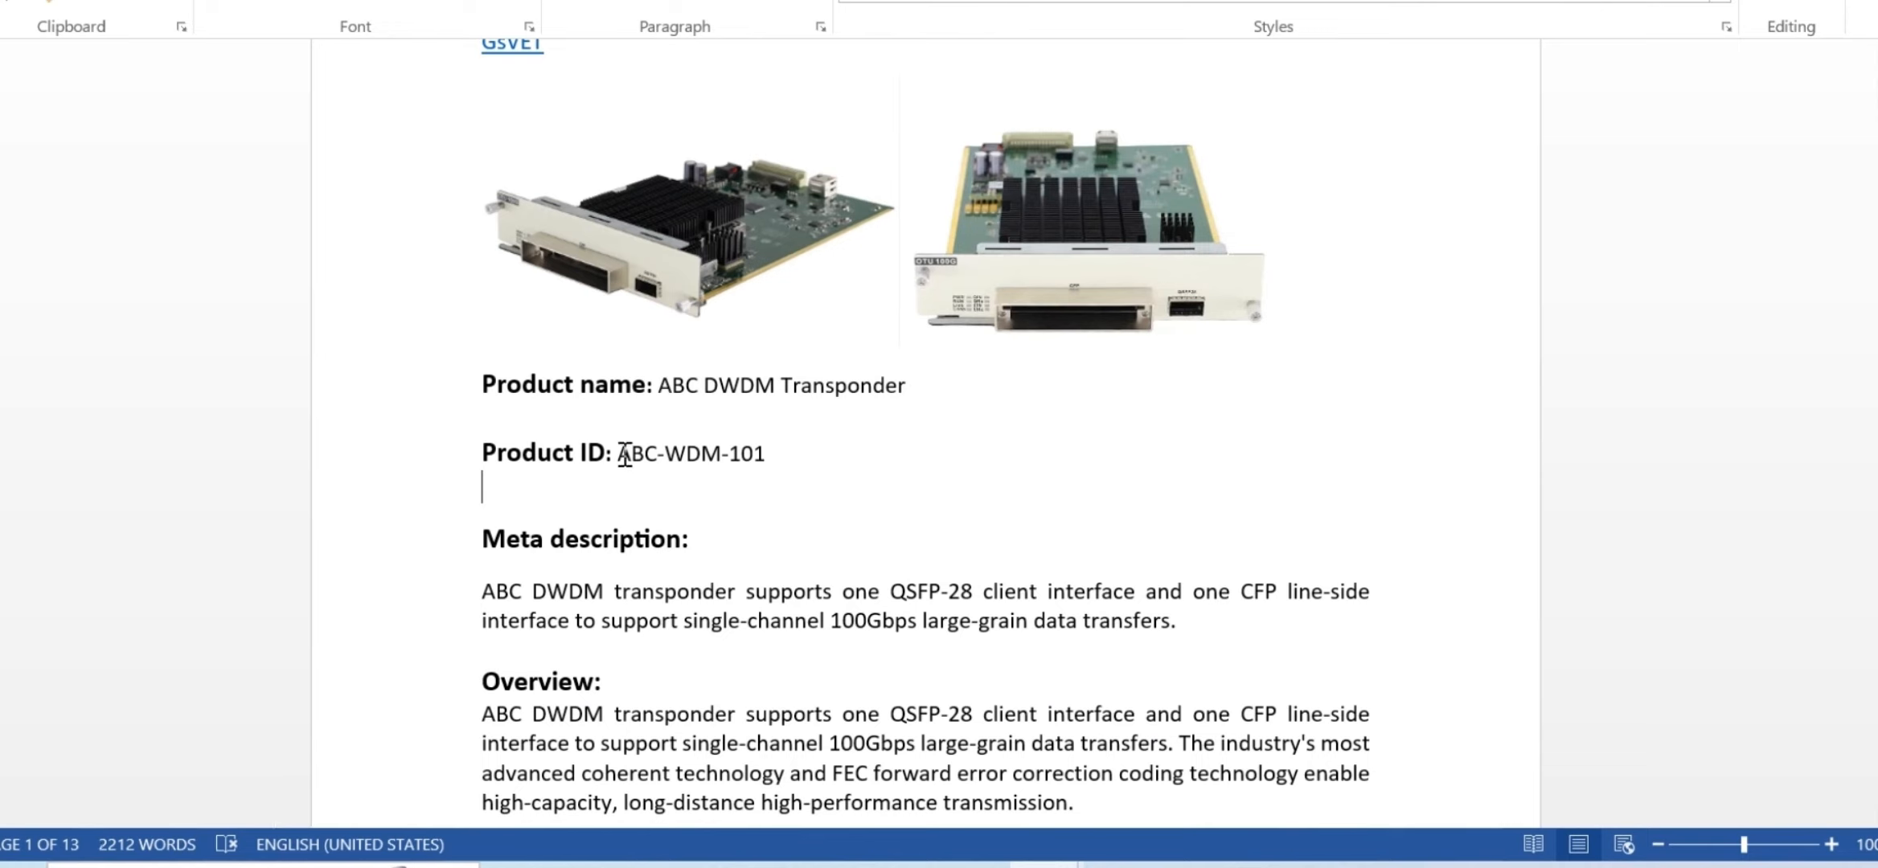
drag(620, 454, 767, 455)
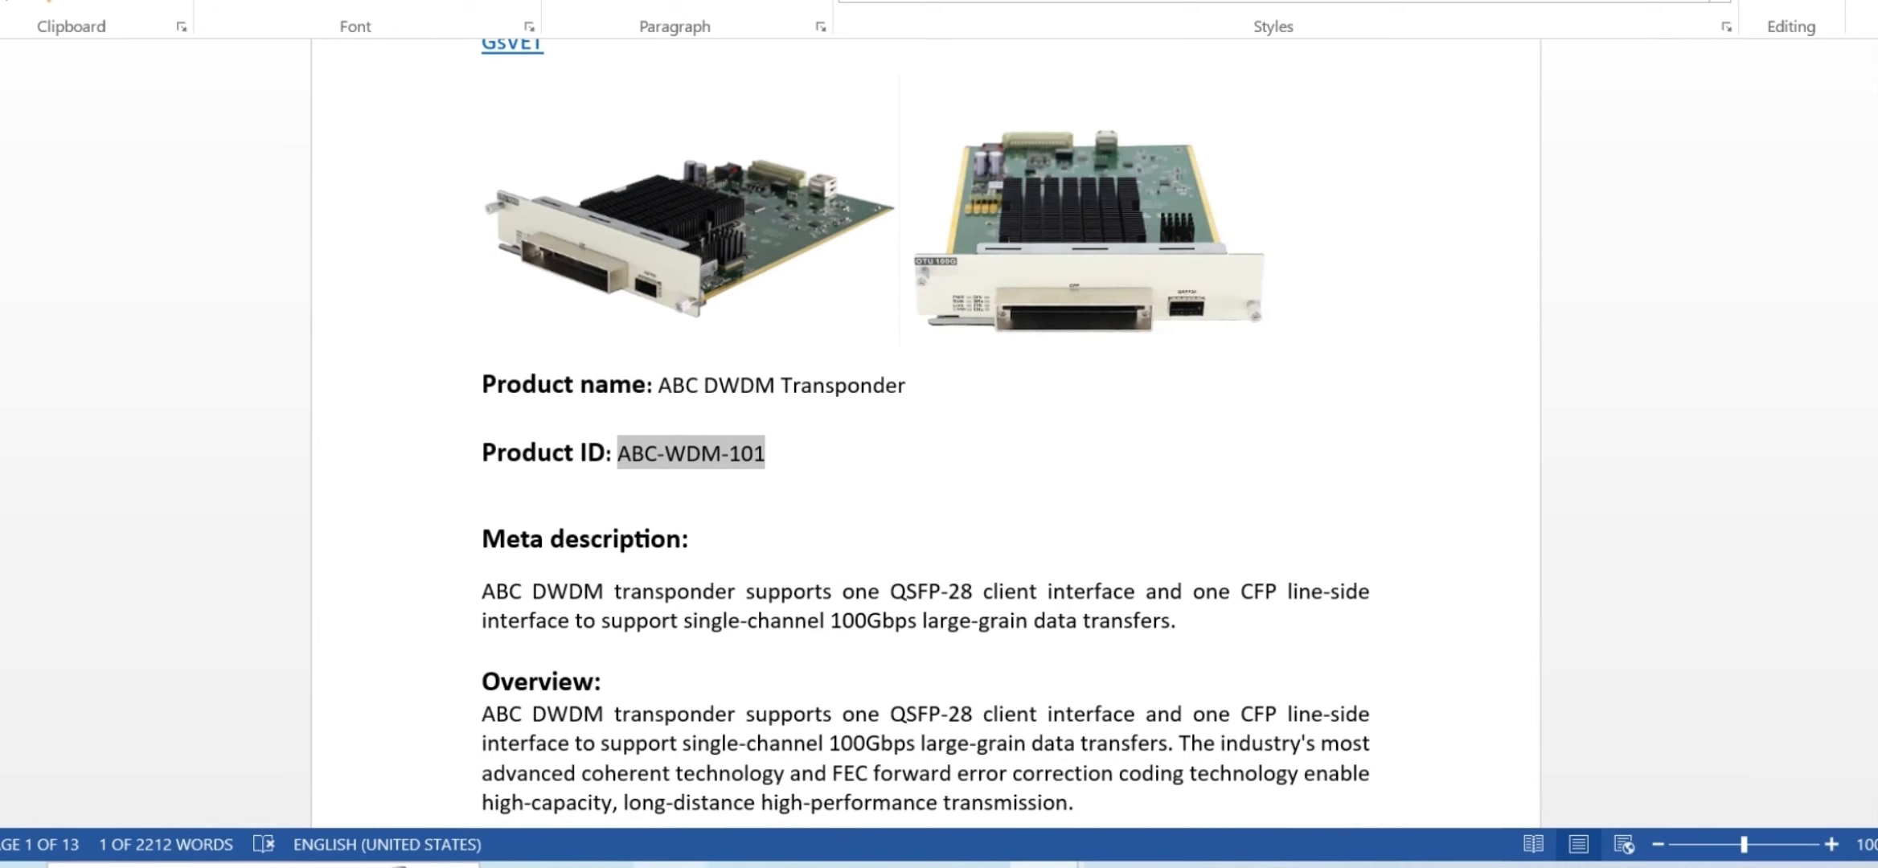
click(821, 866)
scroll(876, 457, down, 1)
scroll(876, 457, down, 5)
scroll(876, 457, down, 6)
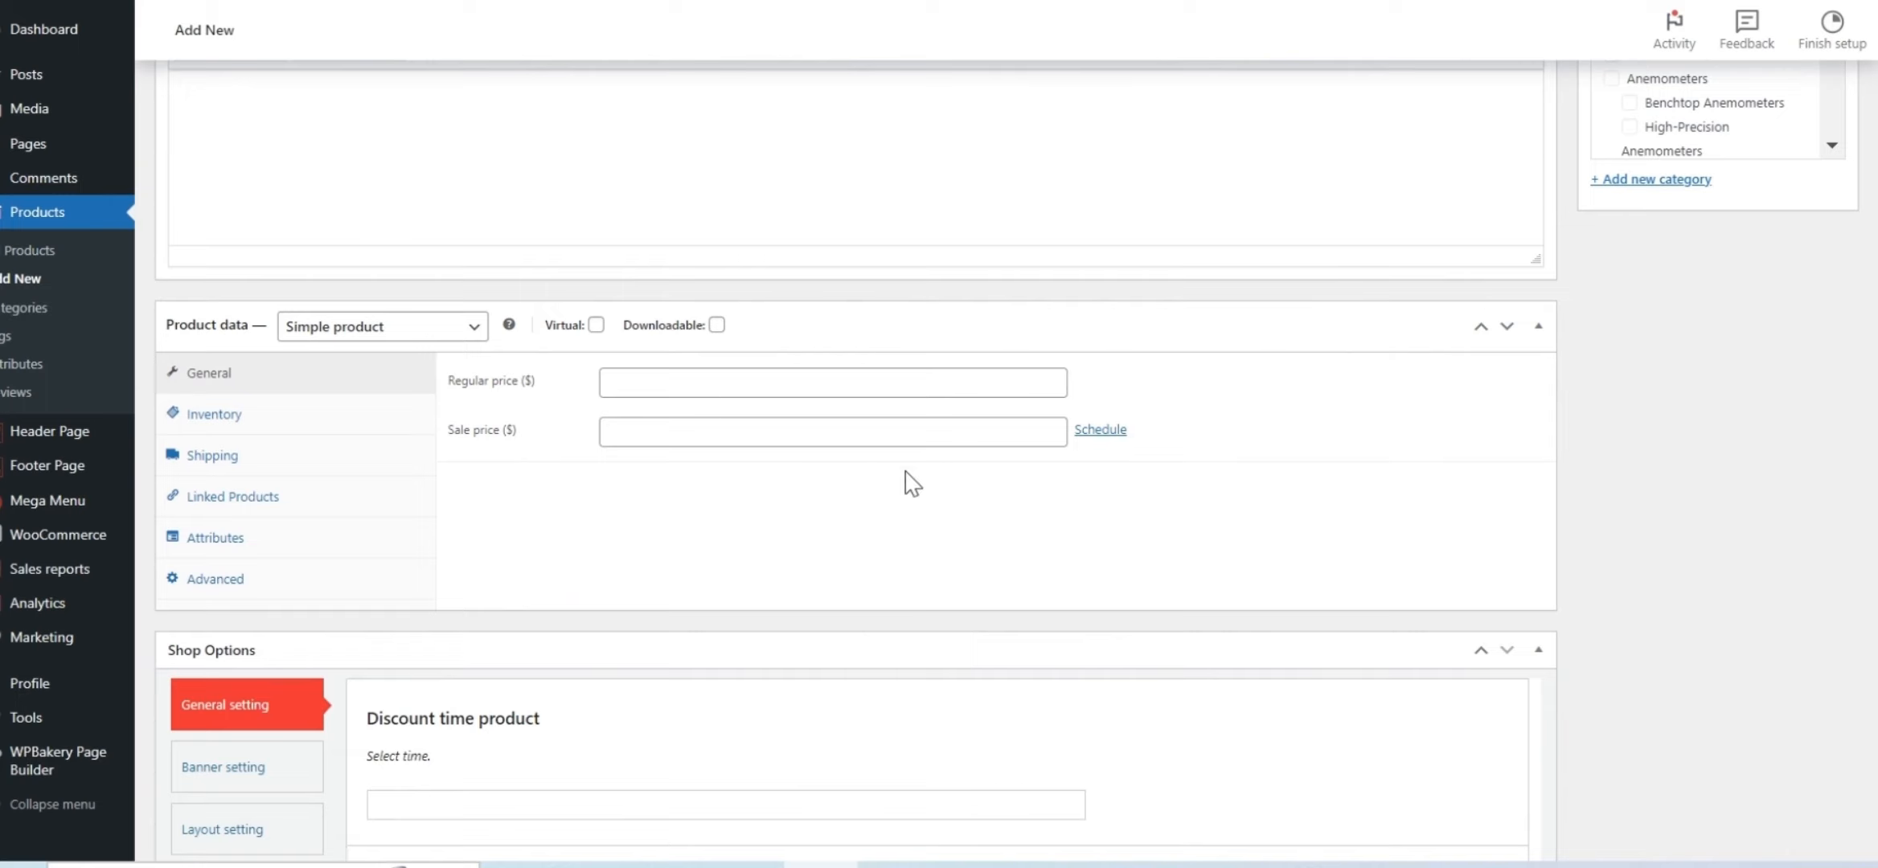
click(246, 419)
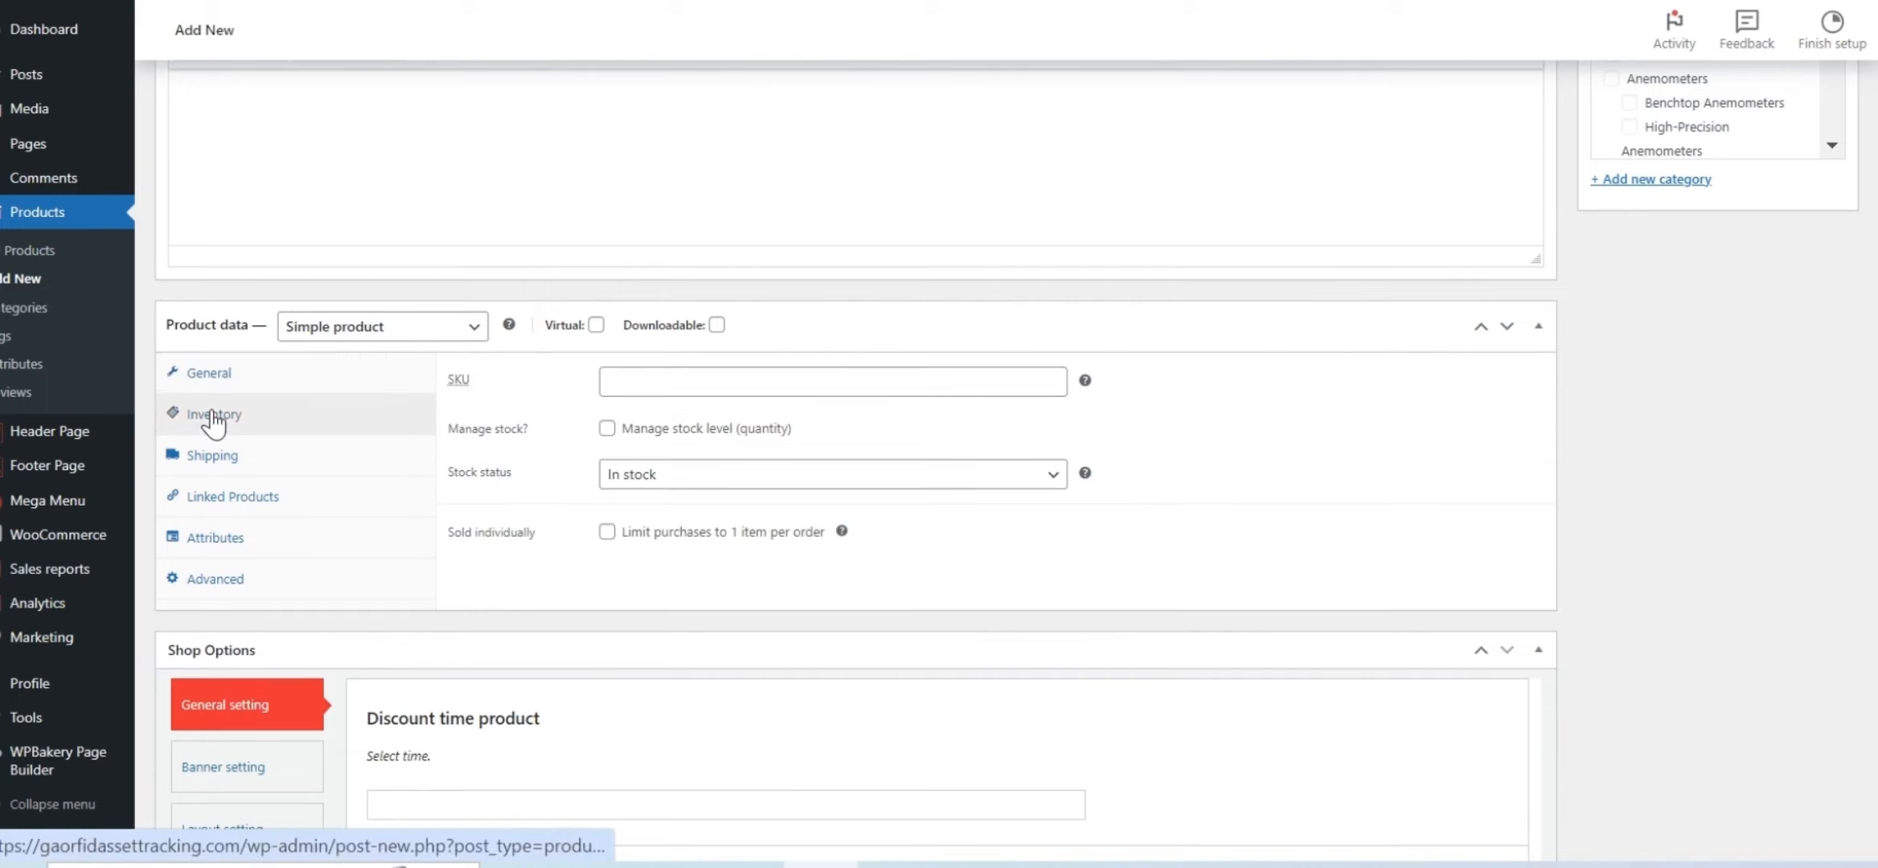
click(820, 381)
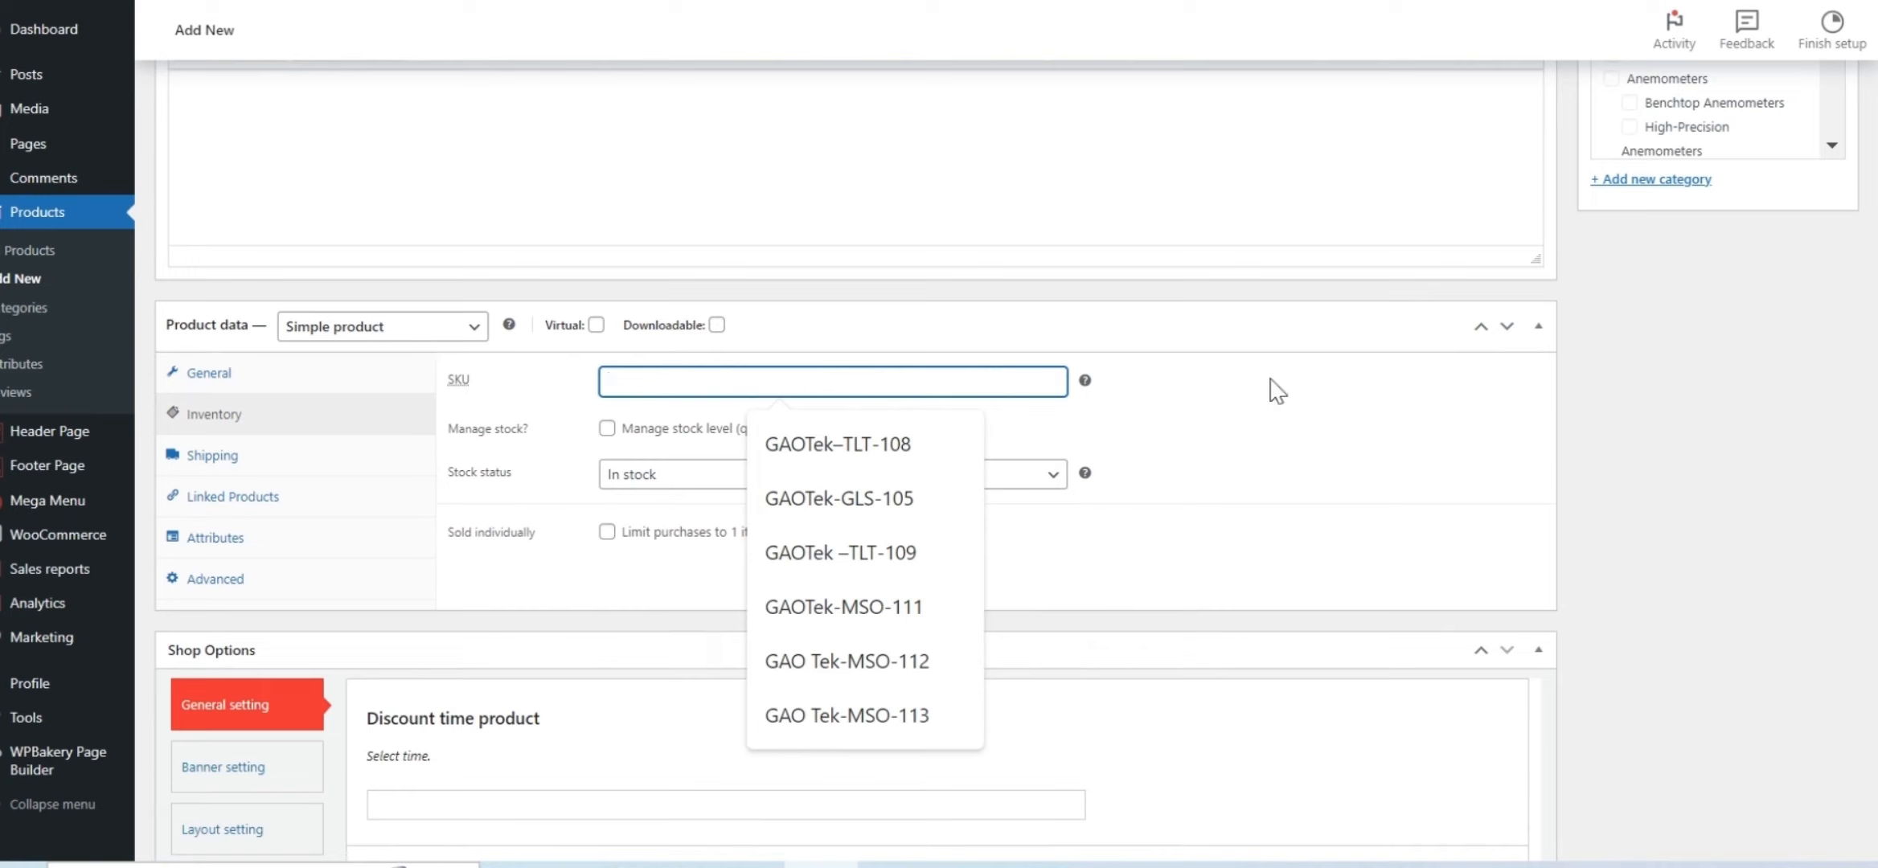
text(ABC-WDM-101)
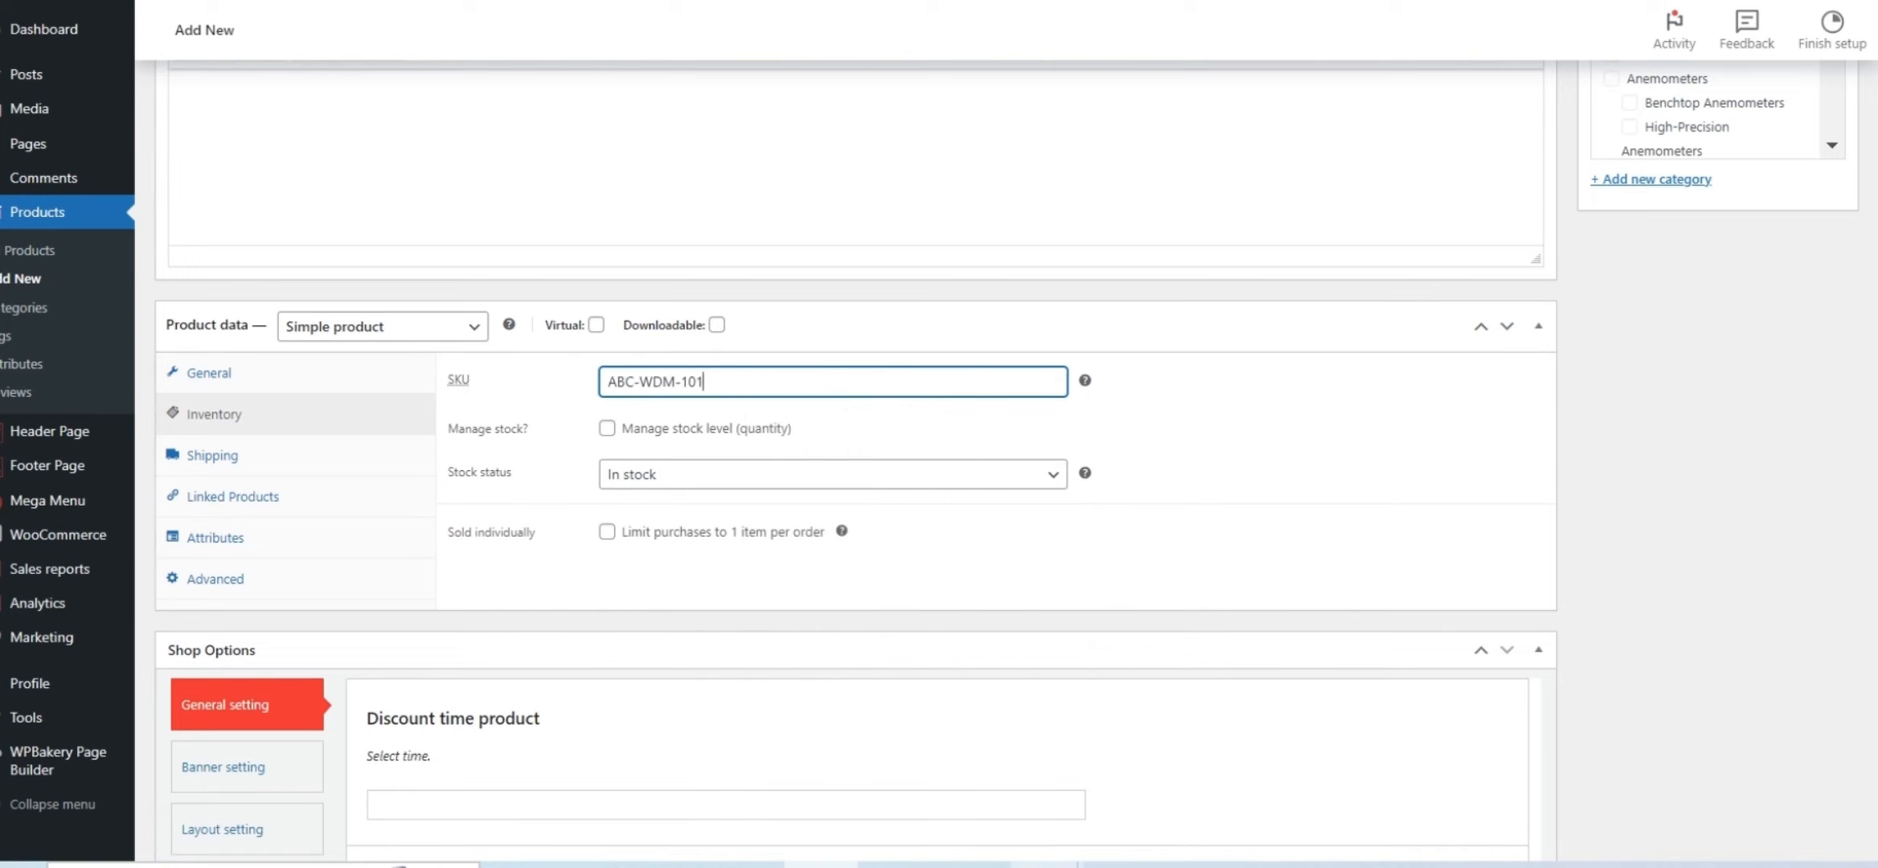
- Switch to the Word upload instructions and strike through guideline b about placing the product ID in the SKU textbox
mouse_move(972, 854)
click(928, 812)
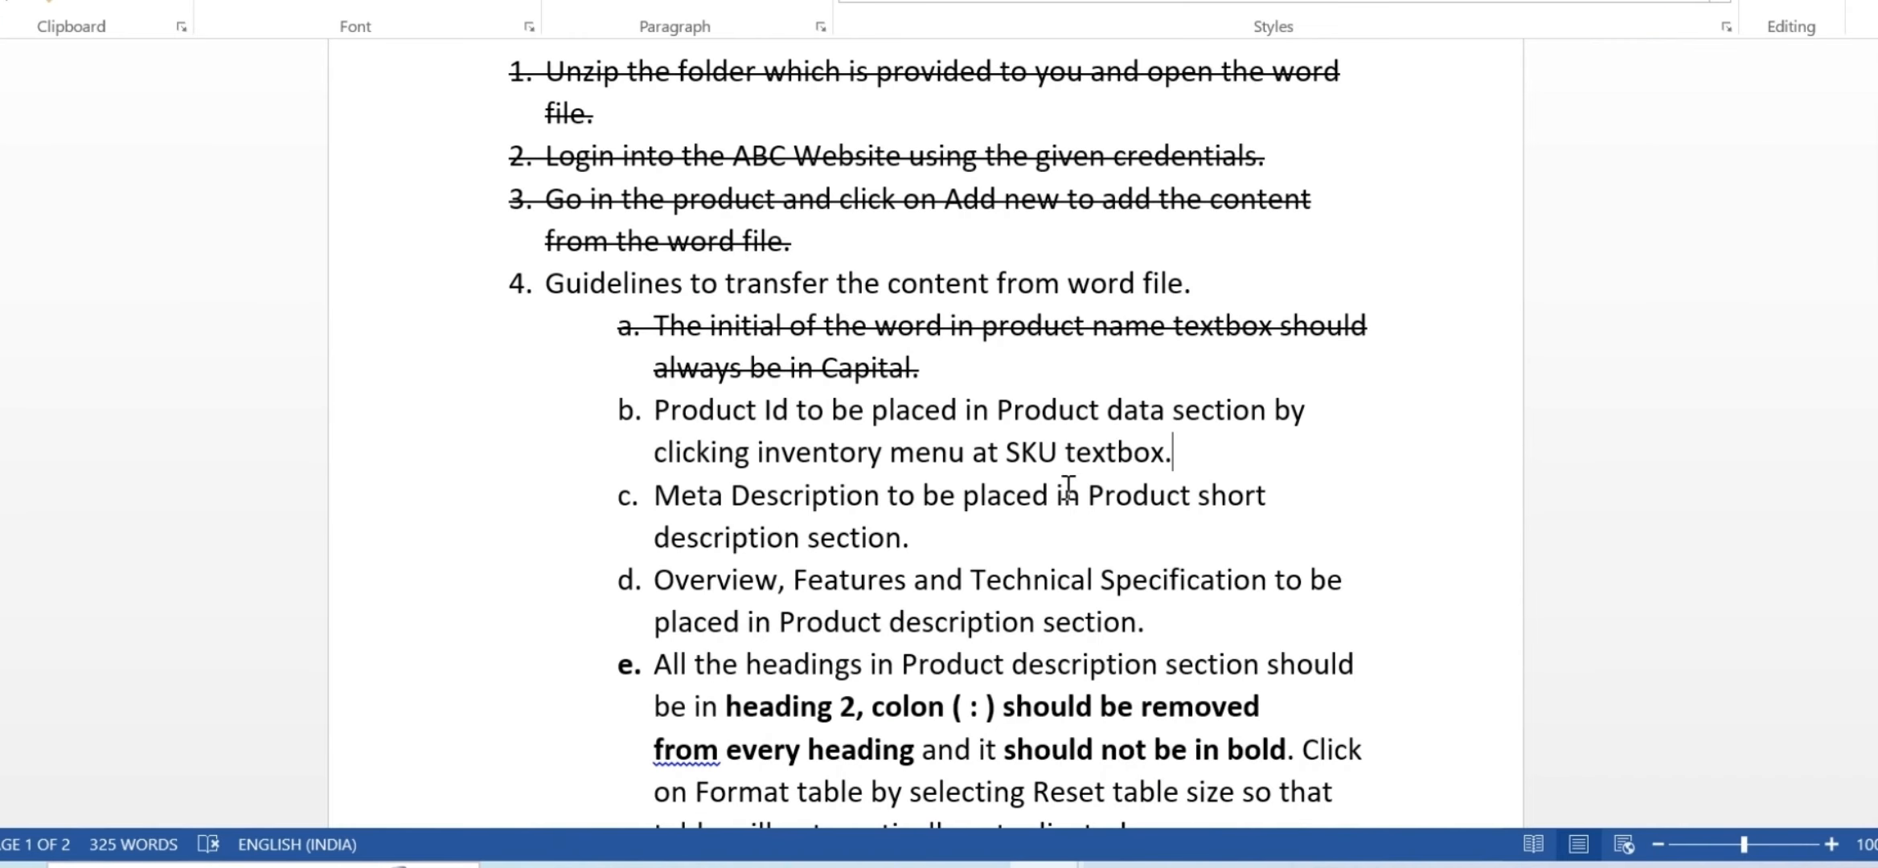
drag(654, 411, 1174, 442)
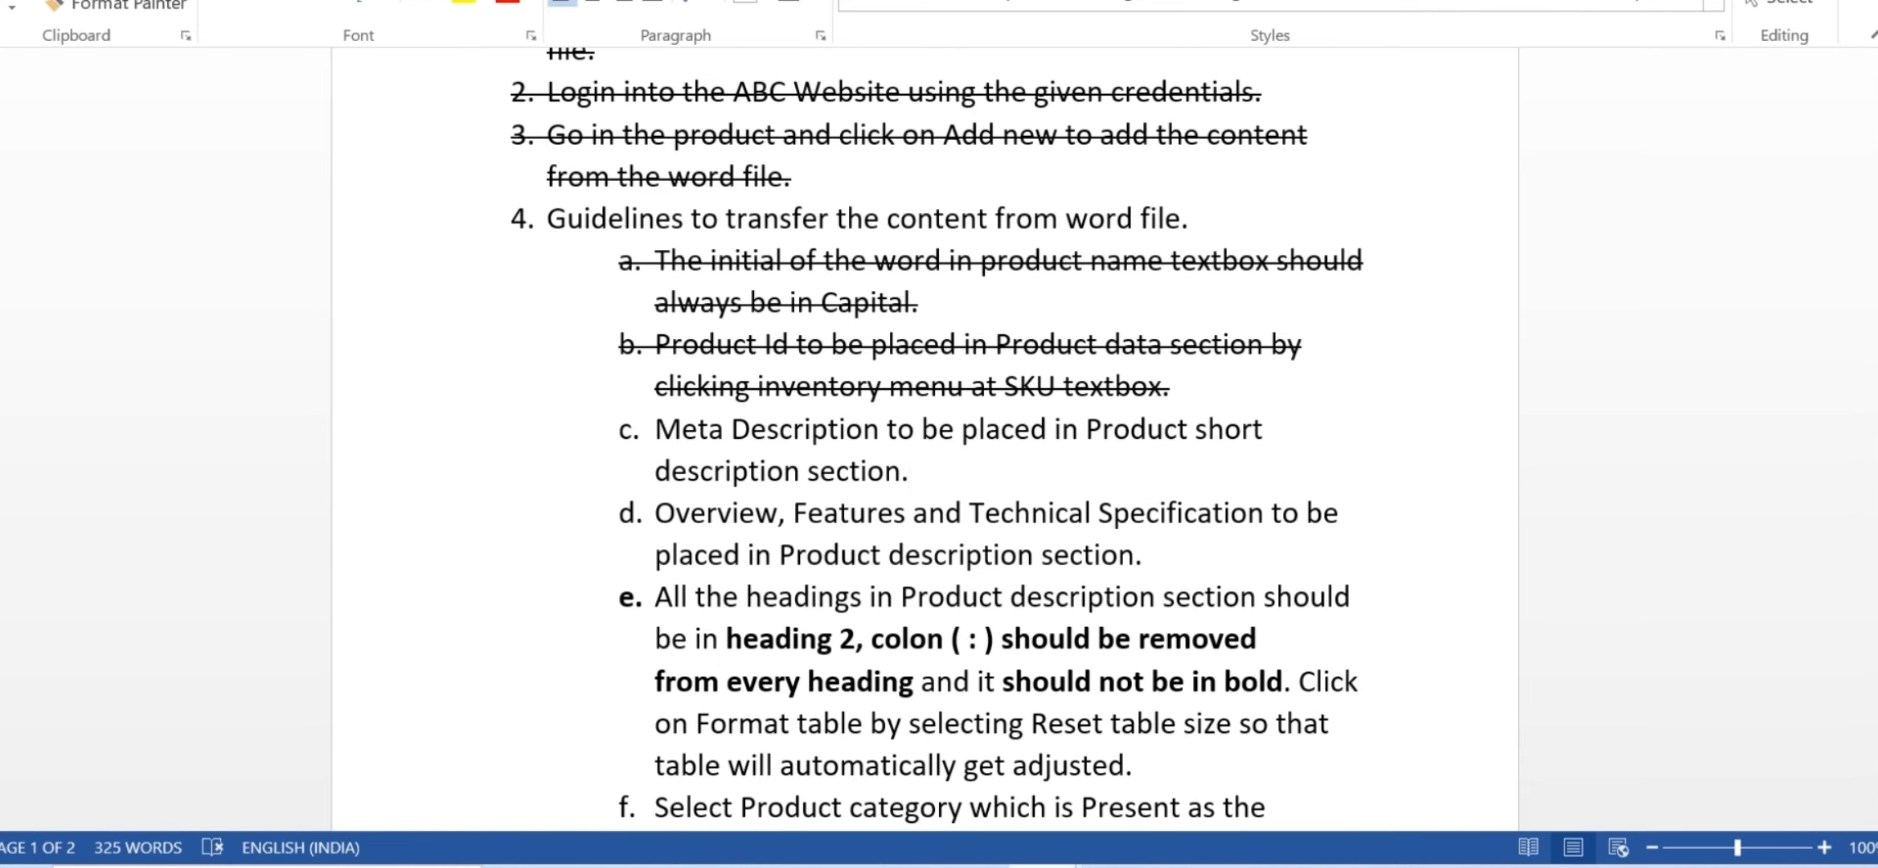
- Copy the meta description text from the product document into the product short description in WordPress
mouse_move(1206, 856)
click(1220, 784)
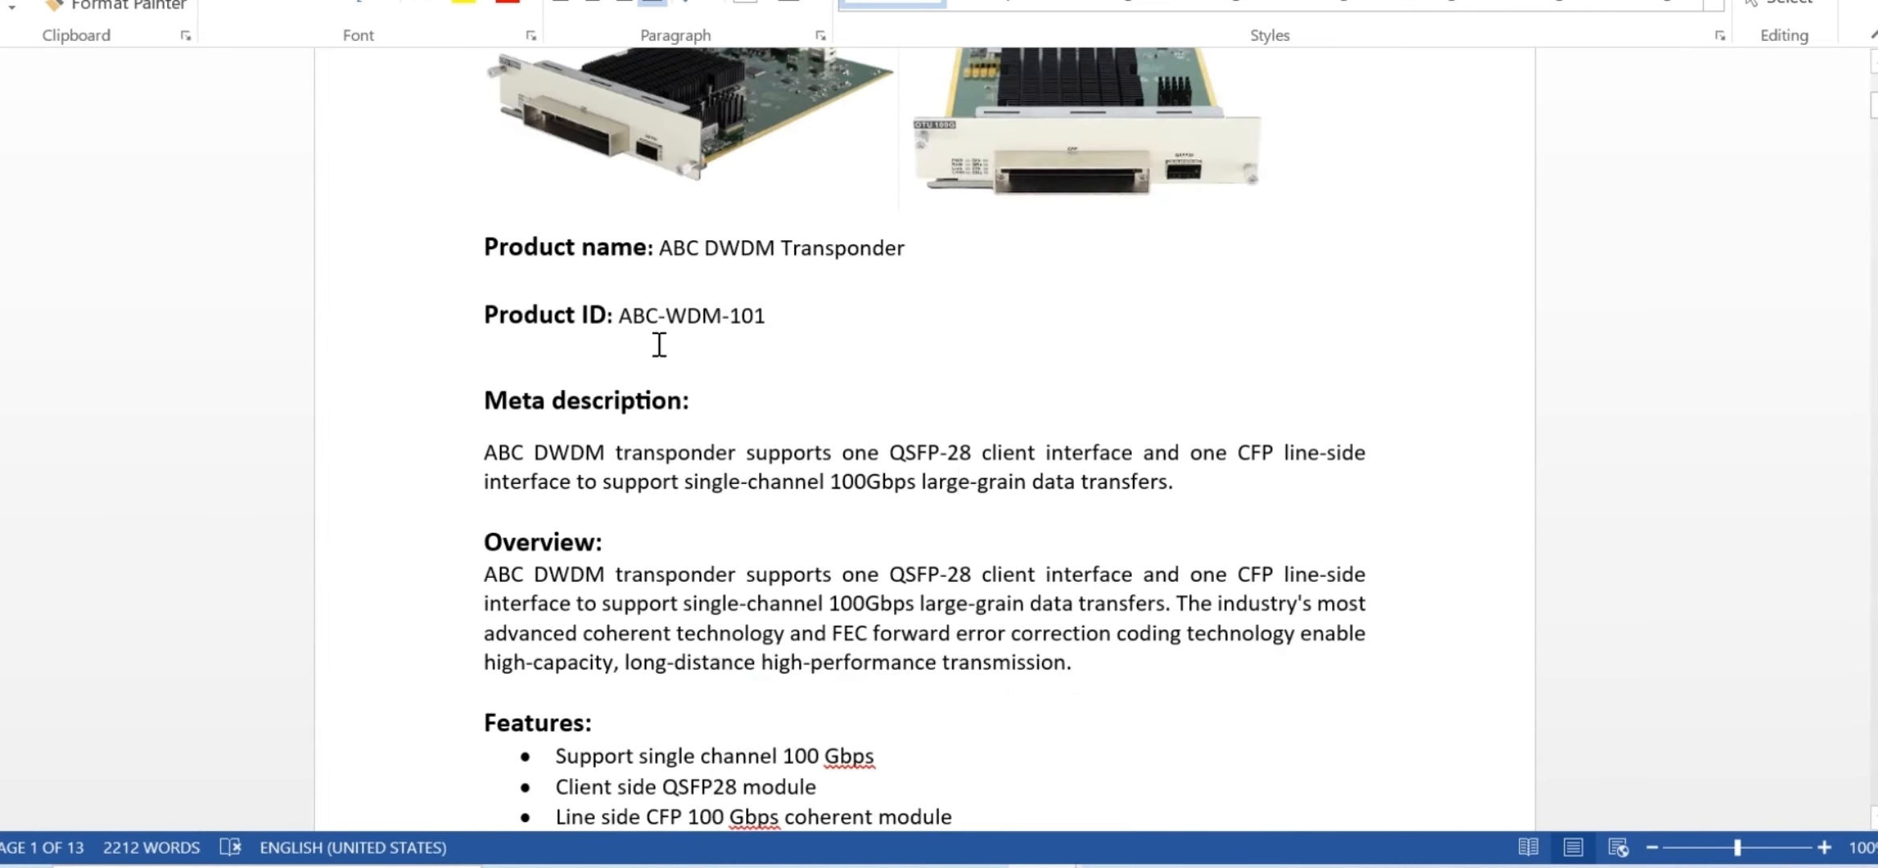
click(712, 399)
drag(484, 451, 1212, 477)
key(ctrl+c)
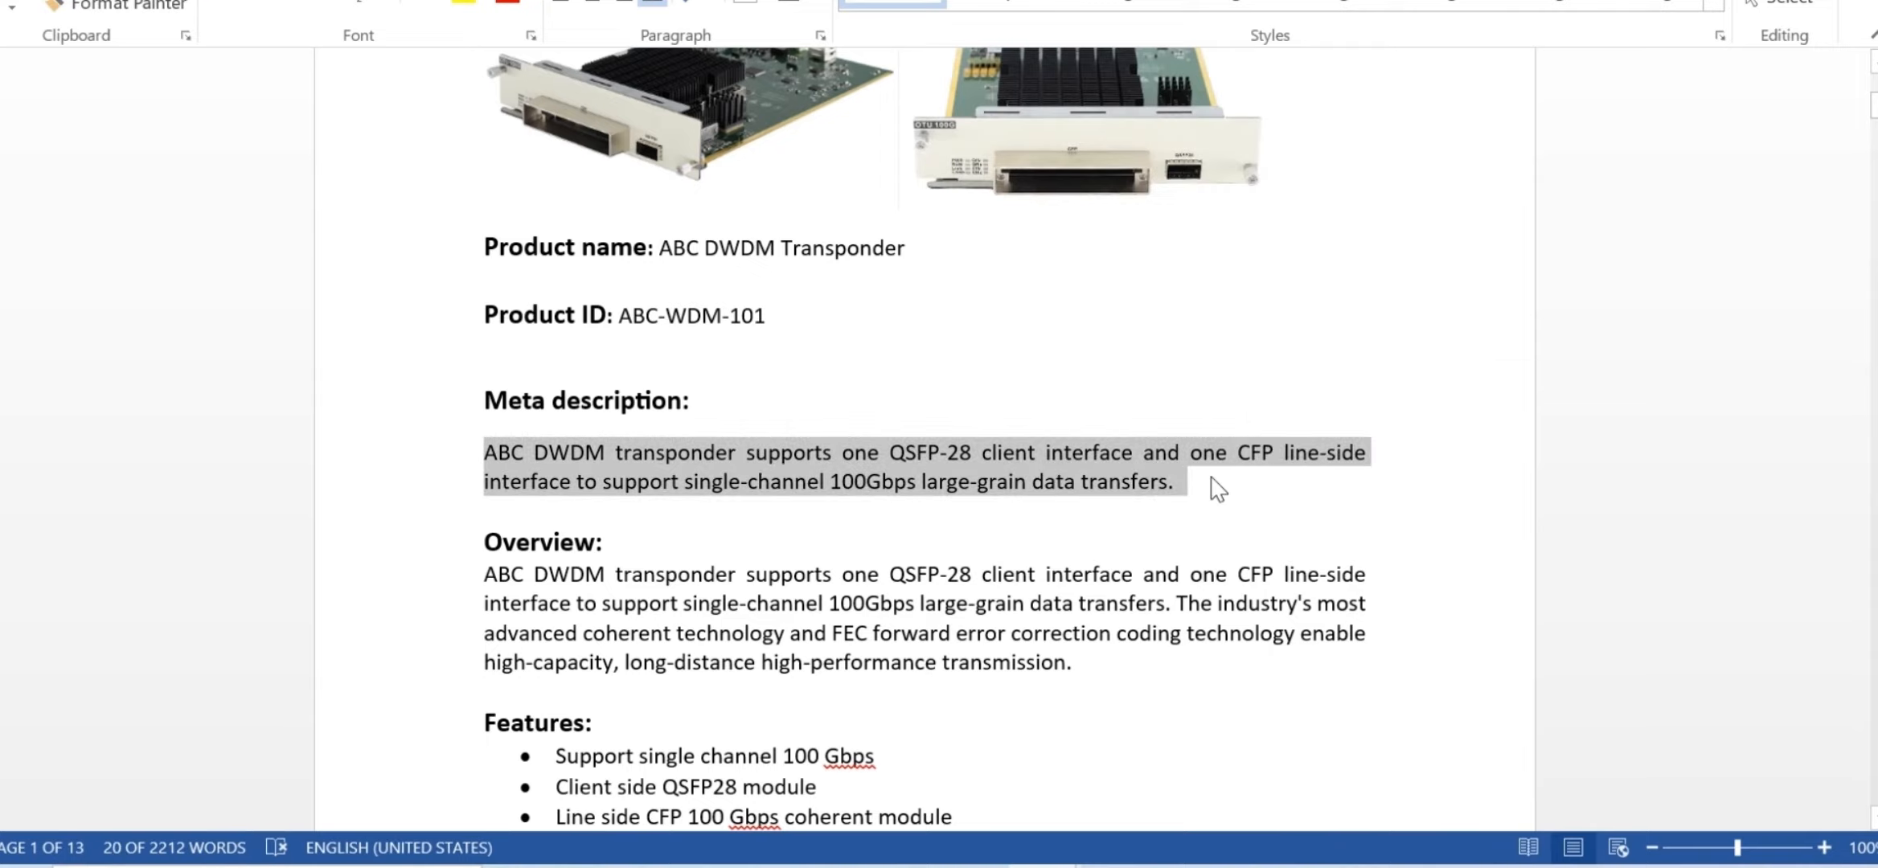
click(822, 865)
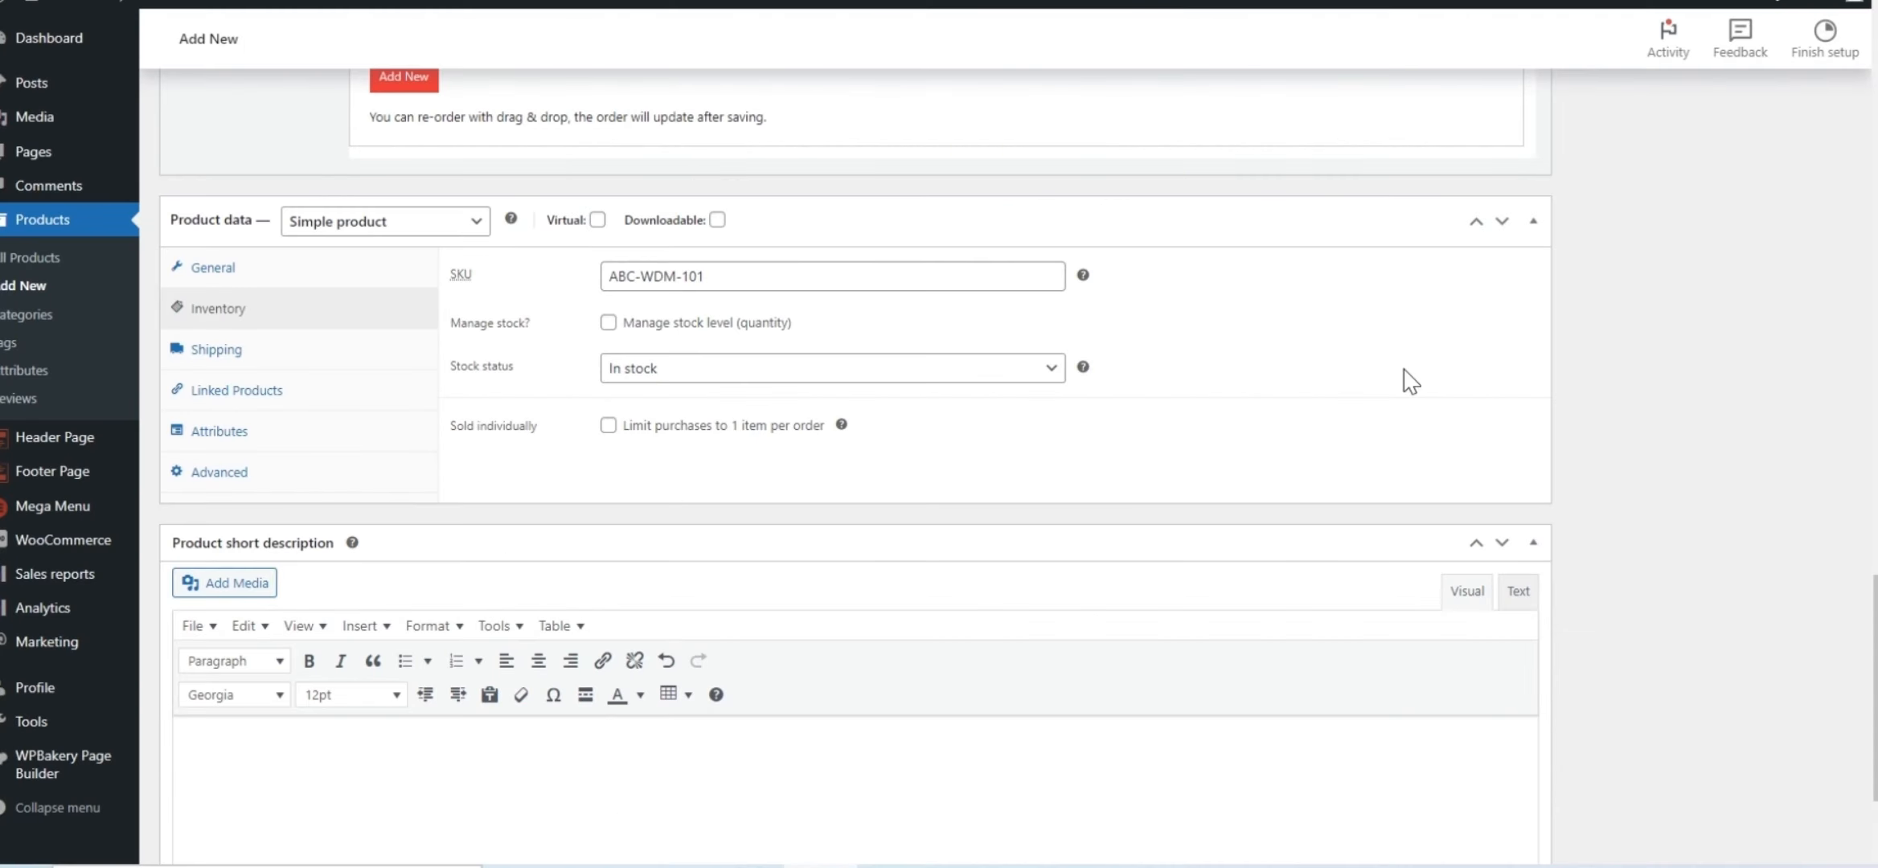
scroll(1405, 370, down, 2)
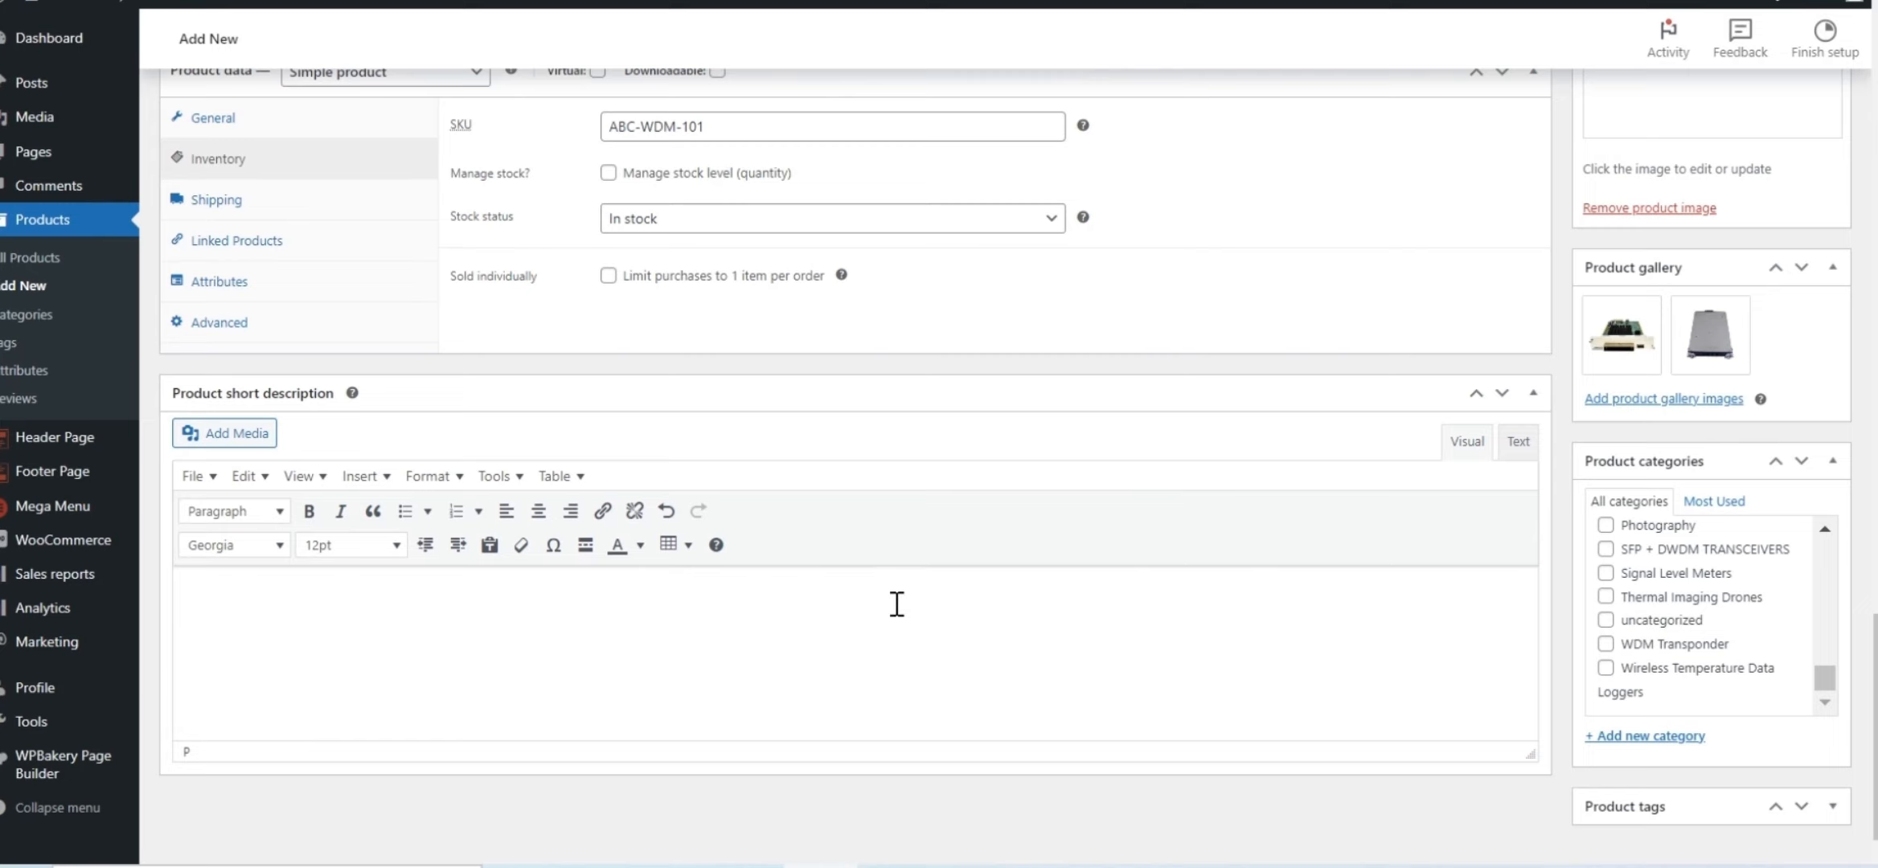
key(ctrl+v)
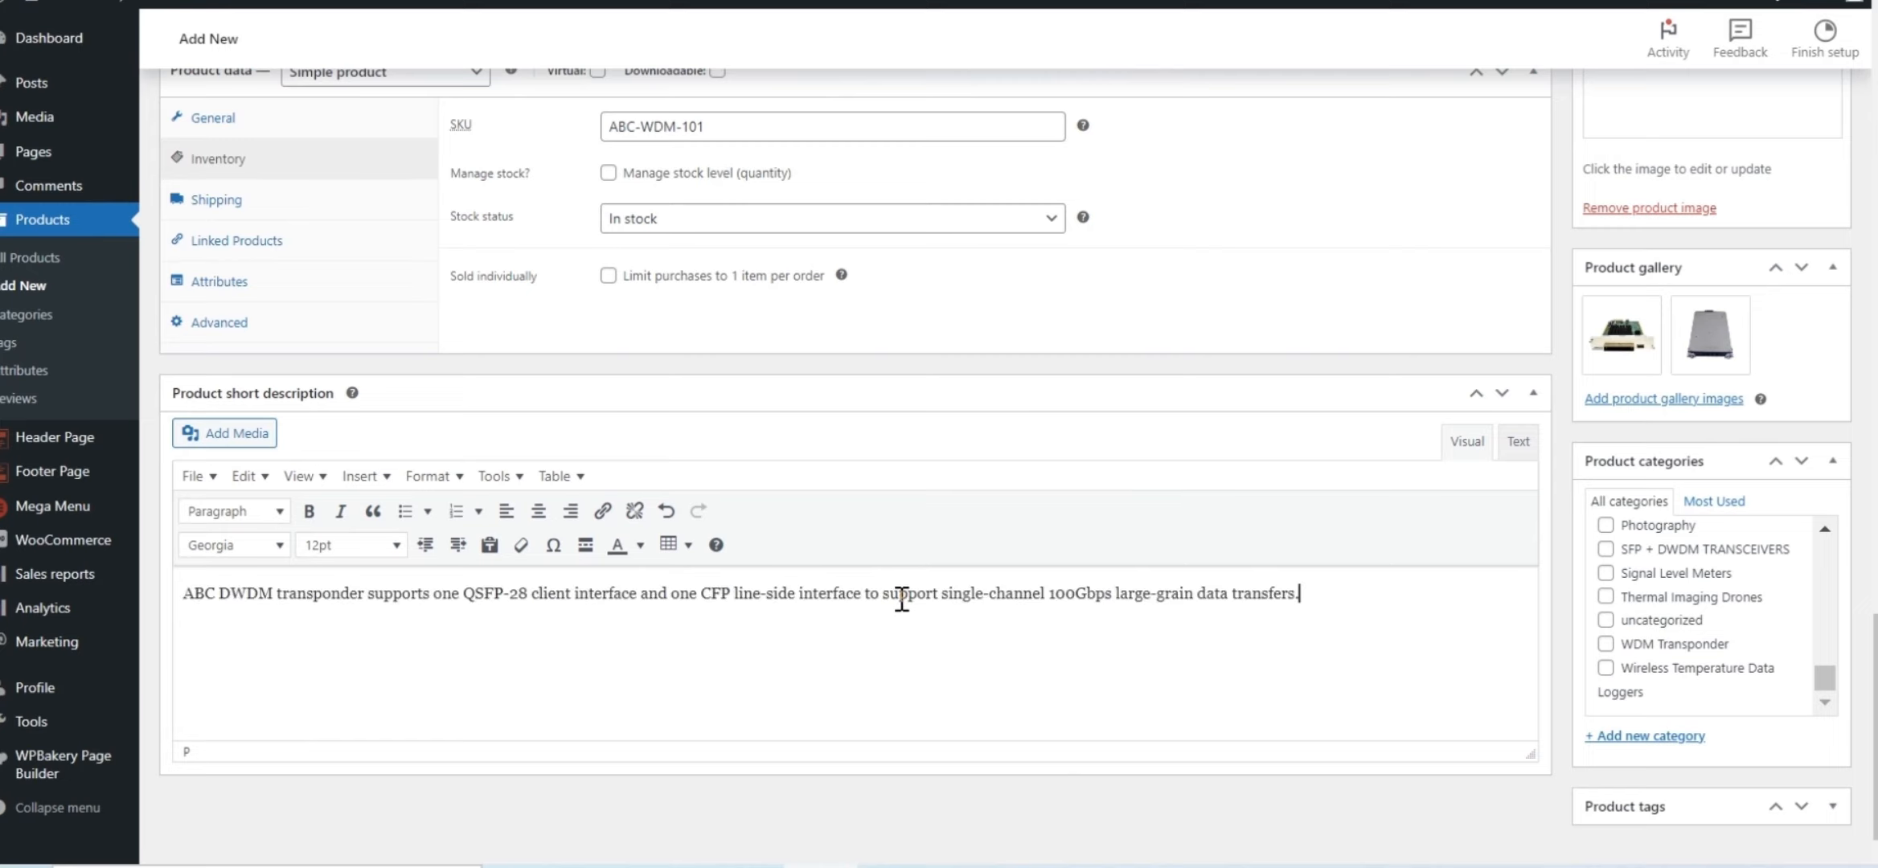
- Return to the Word upload instructions and strike through guideline c about the meta description
mouse_move(1046, 867)
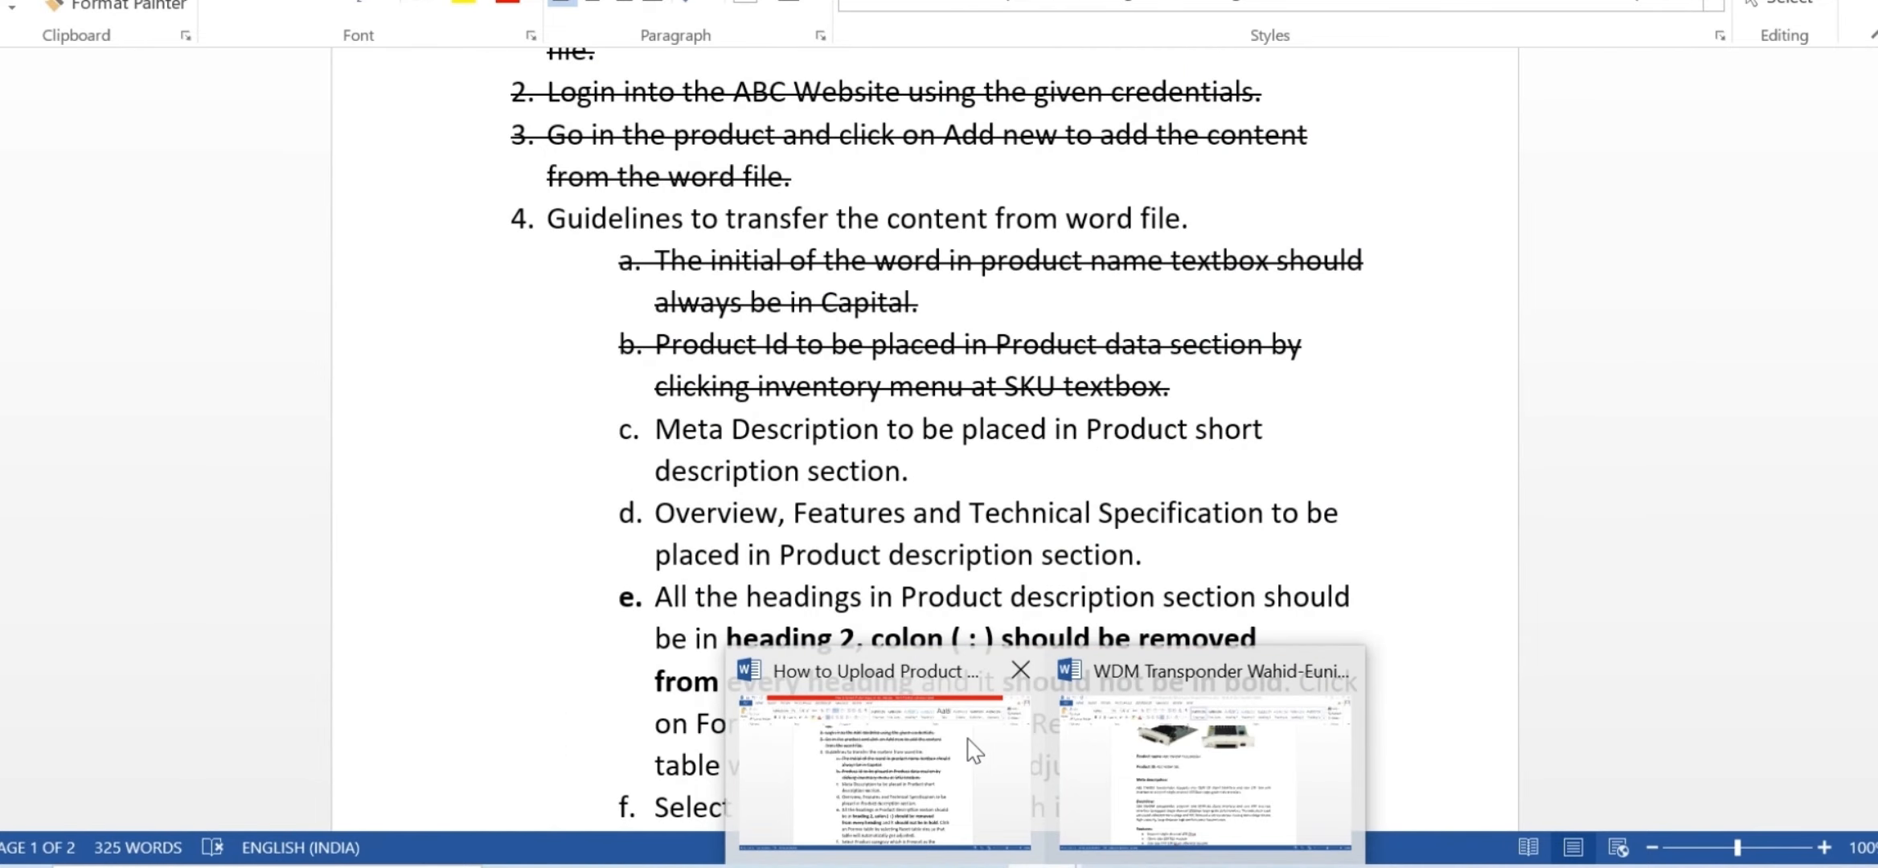
click(965, 752)
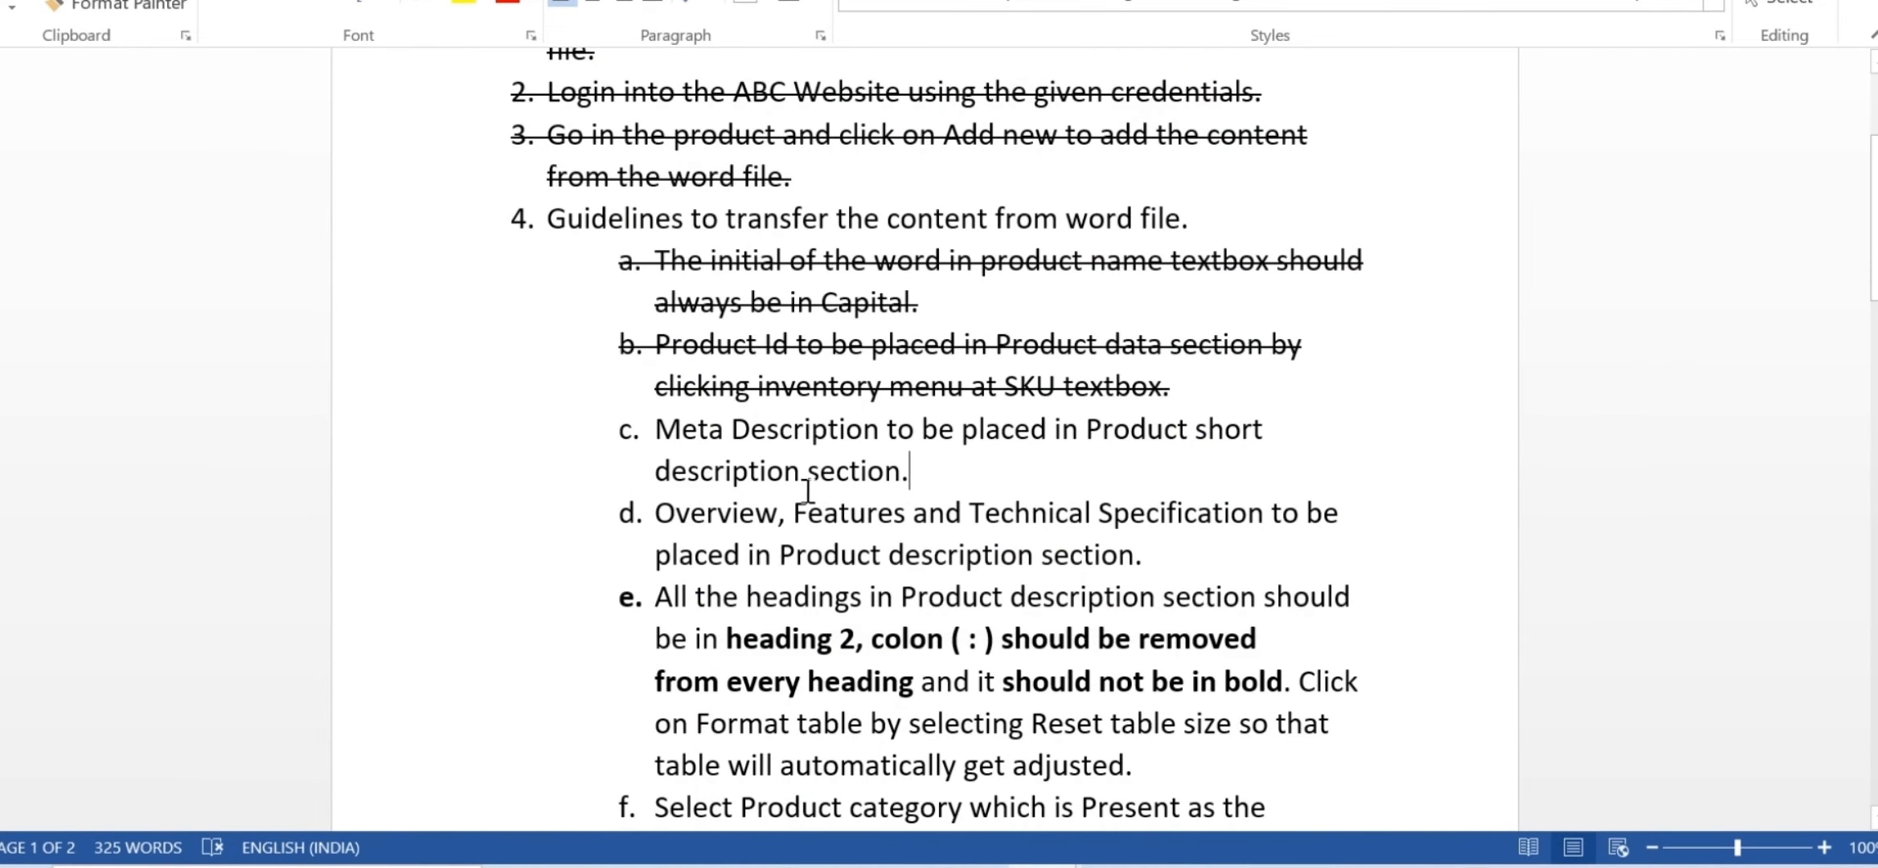
drag(655, 420, 935, 466)
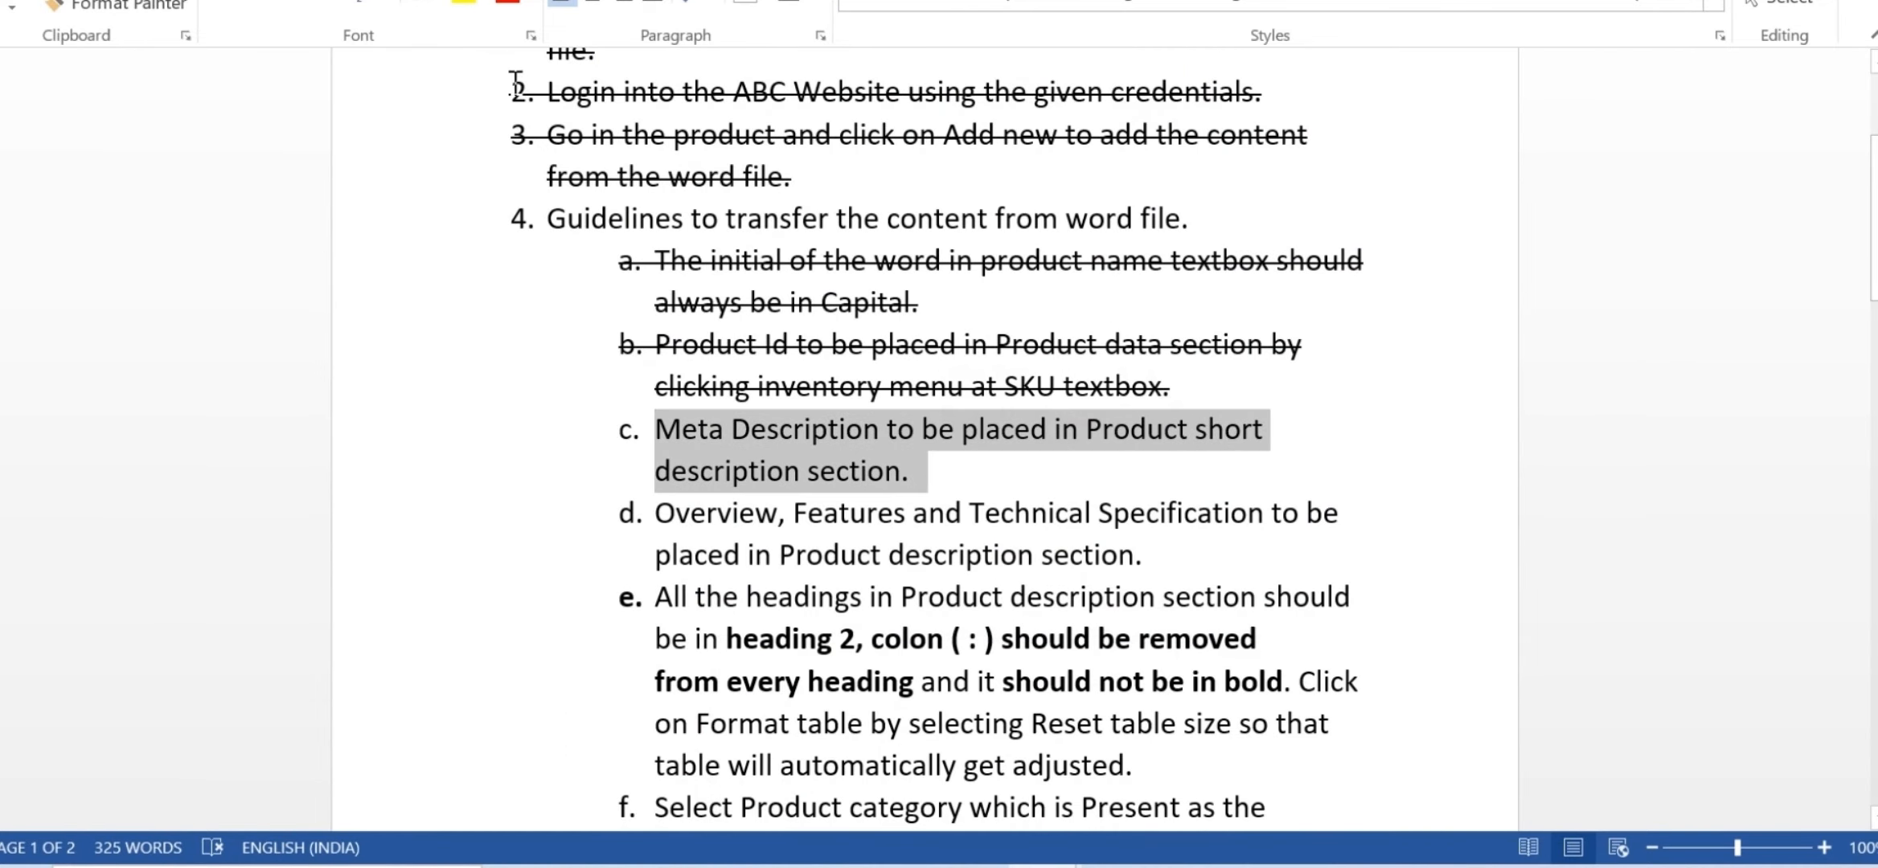
click(315, 7)
click(820, 500)
scroll(820, 498, down, 1)
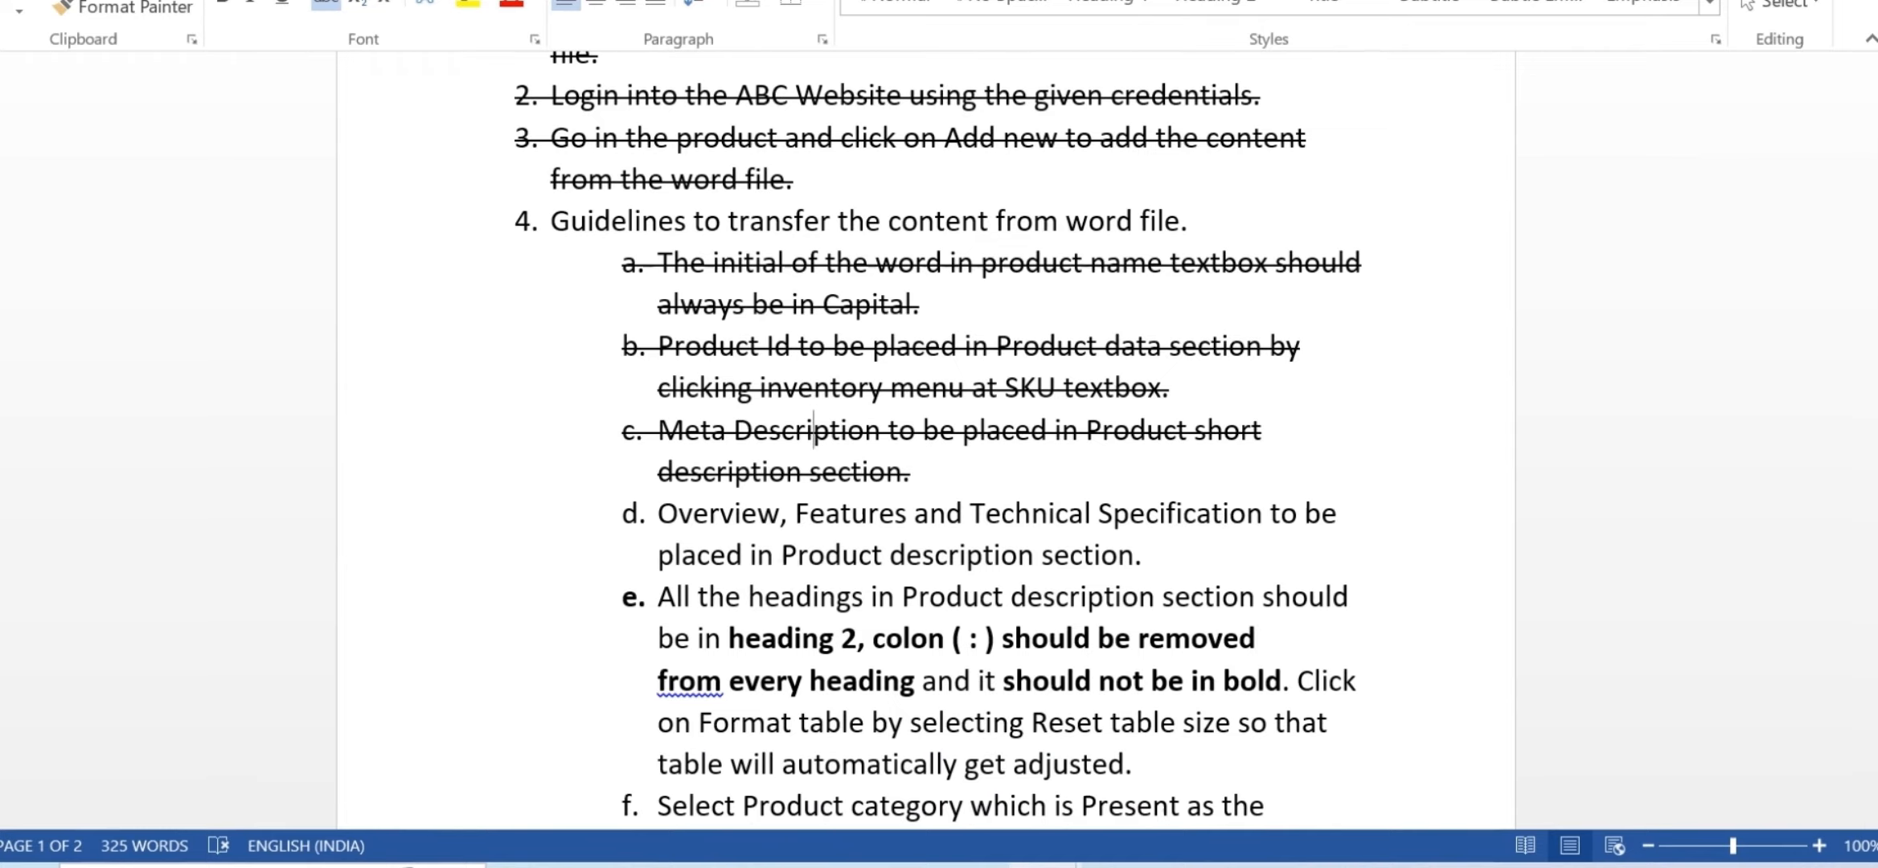
- In the Word product document, select and copy the Overview, Features and Technical Specifications sections, including the whole specification table
mouse_move(1036, 859)
click(1203, 772)
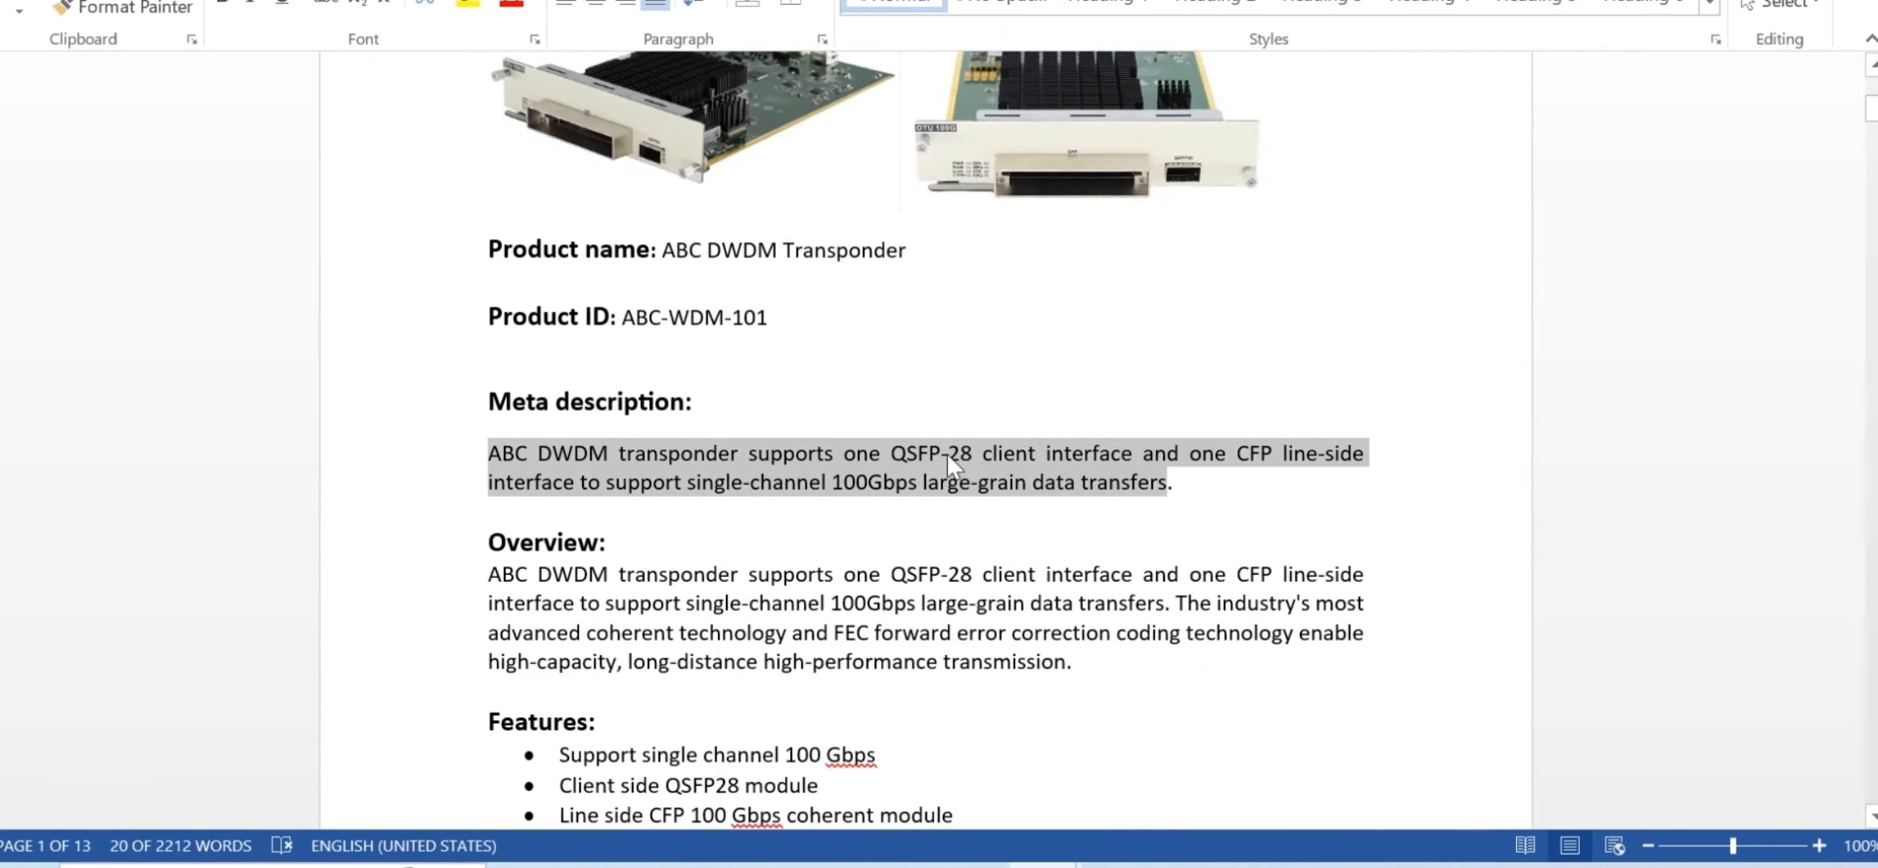
scroll(950, 456, down, 1)
scroll(950, 455, down, 3)
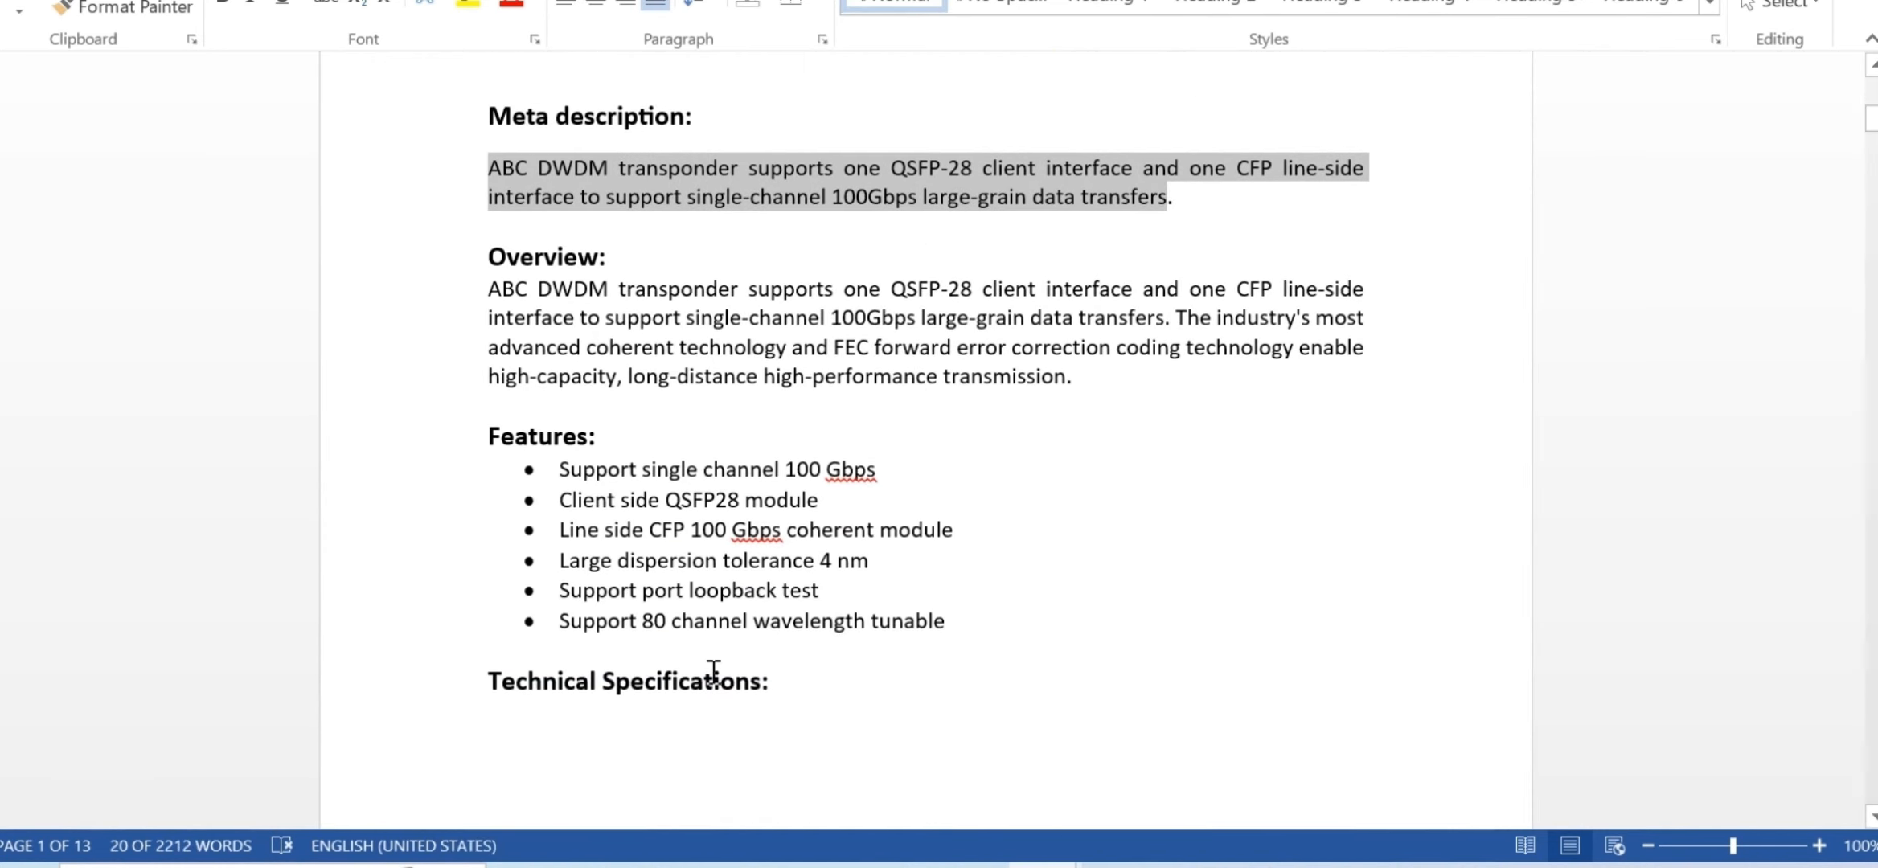
click(566, 291)
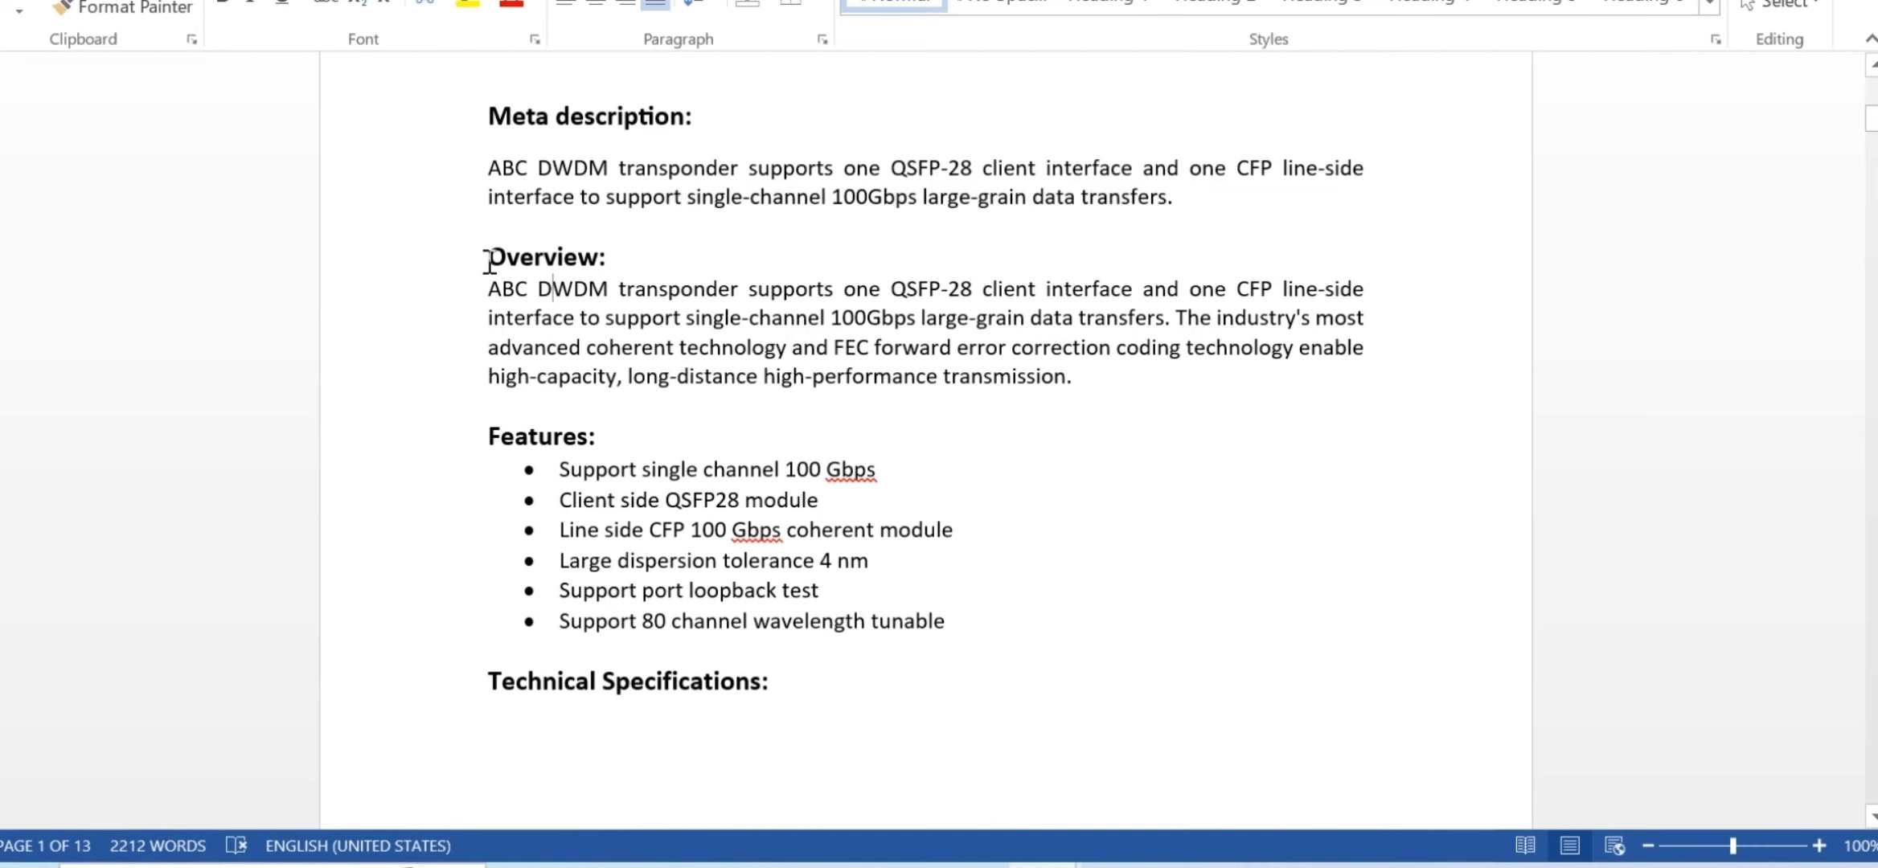
drag(487, 256, 1099, 532)
scroll(912, 448, down, 8)
scroll(914, 440, down, 4)
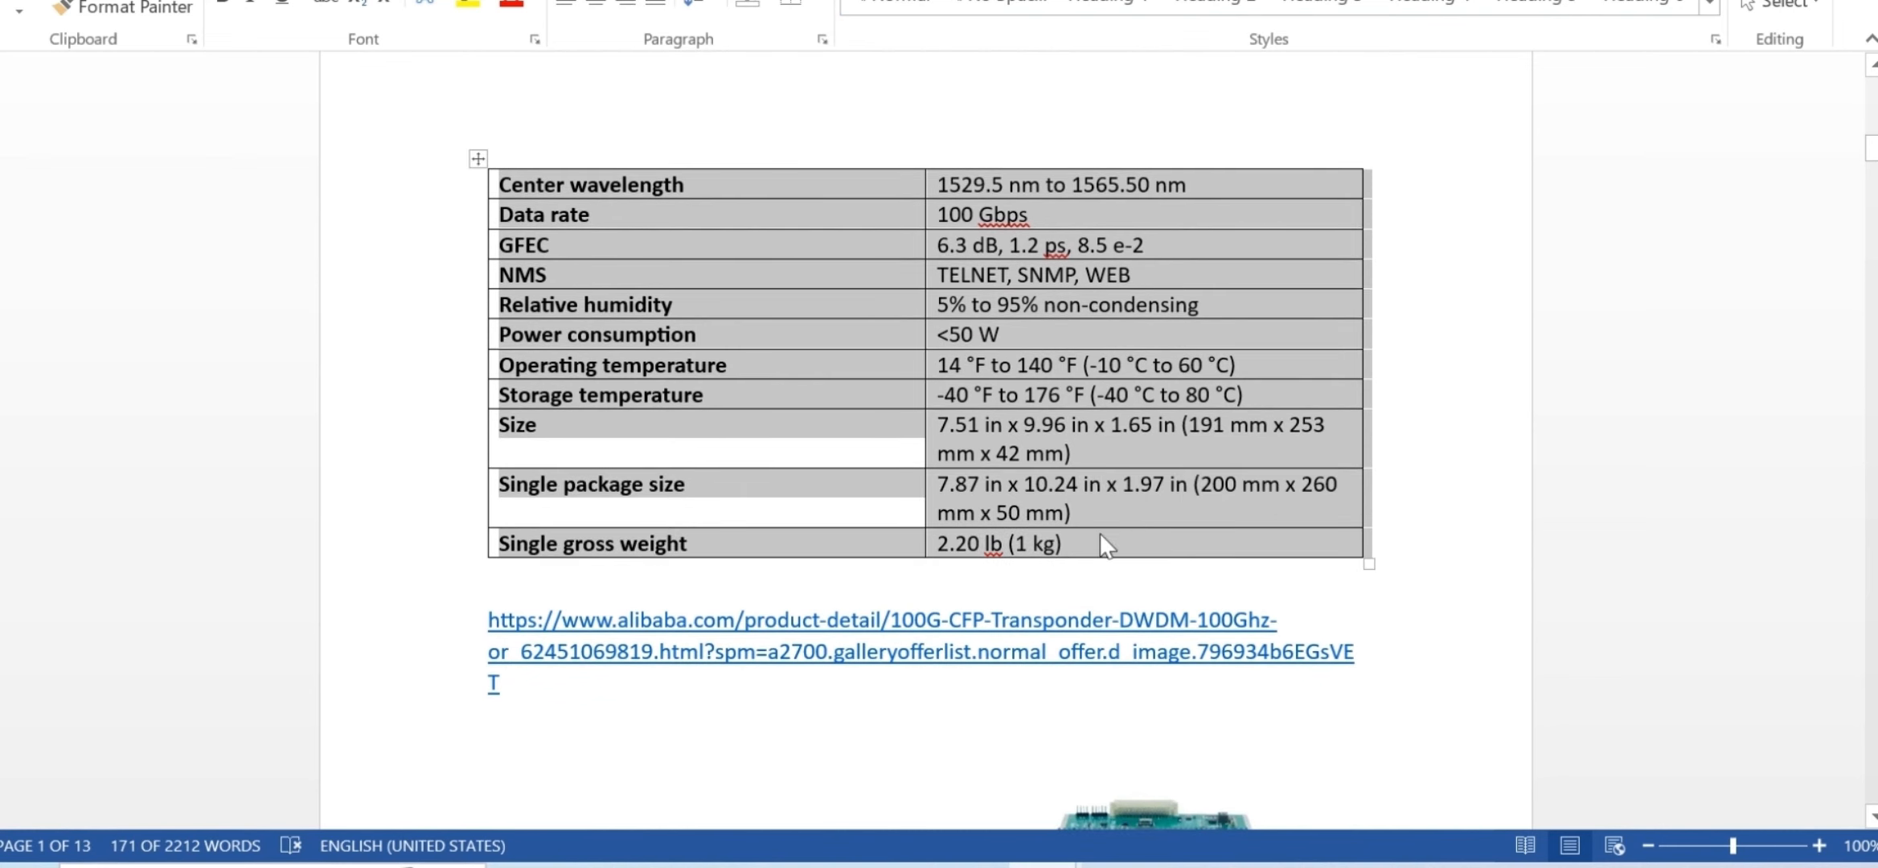
- Paste the copied Overview, Features and Technical Specifications content into the Product description editor in WordPress
click(822, 866)
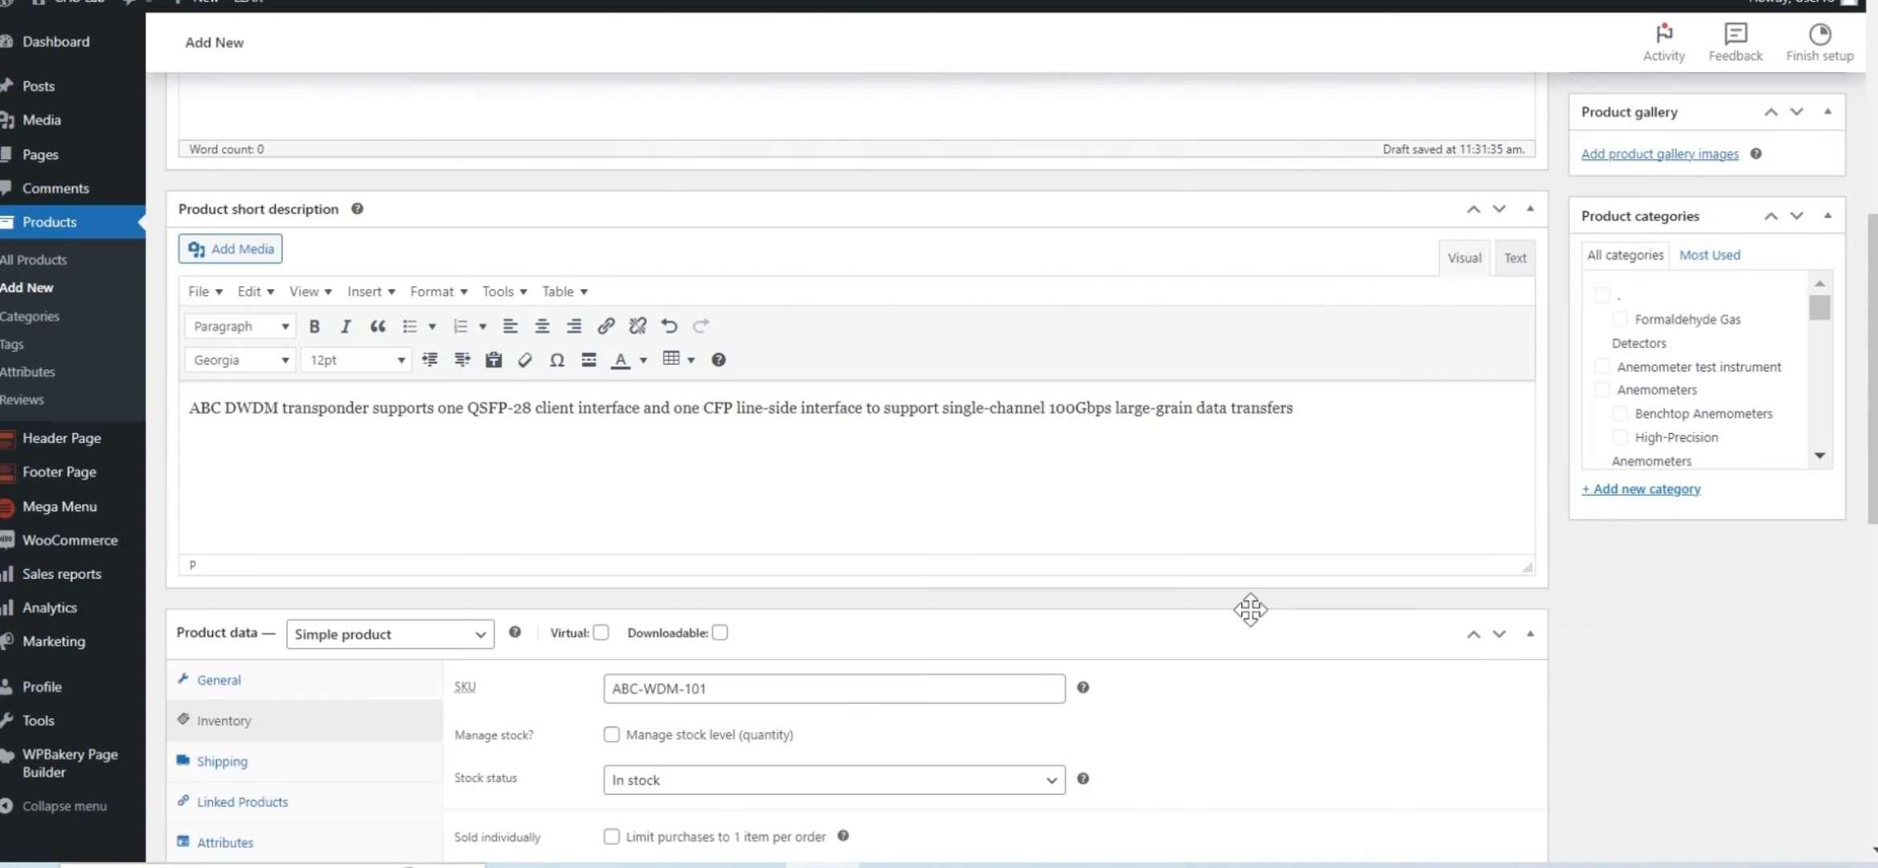
scroll(1207, 608, up, 2)
scroll(1214, 619, up, 5)
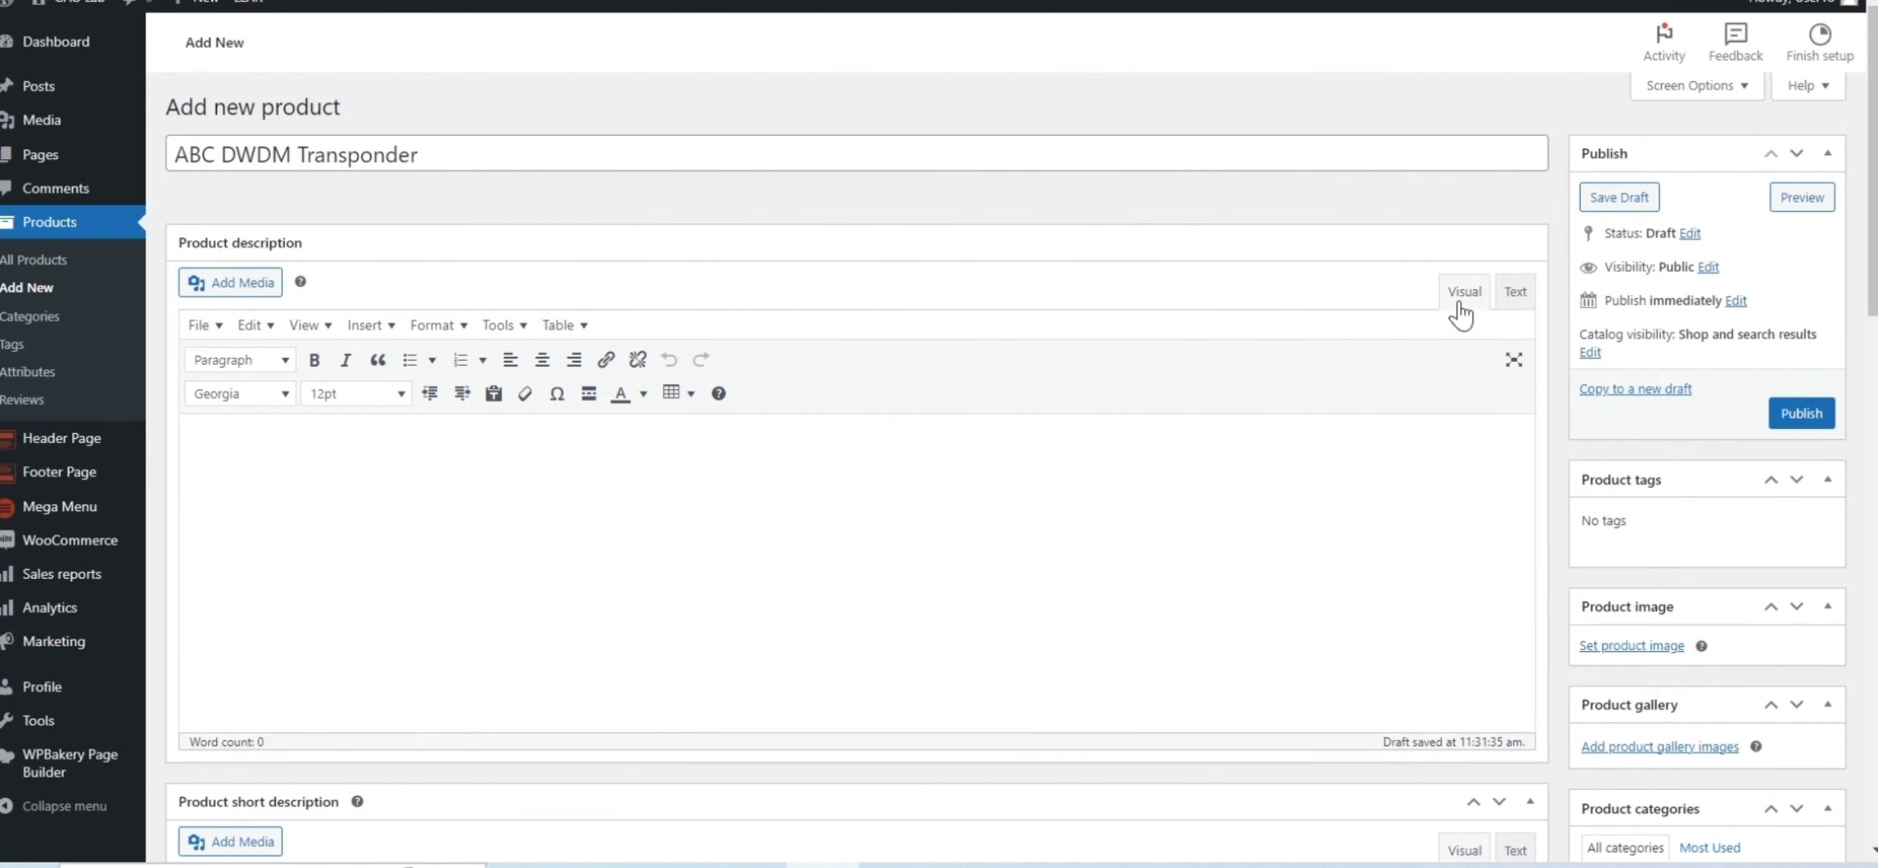
click(1075, 494)
key(ctrl+v)
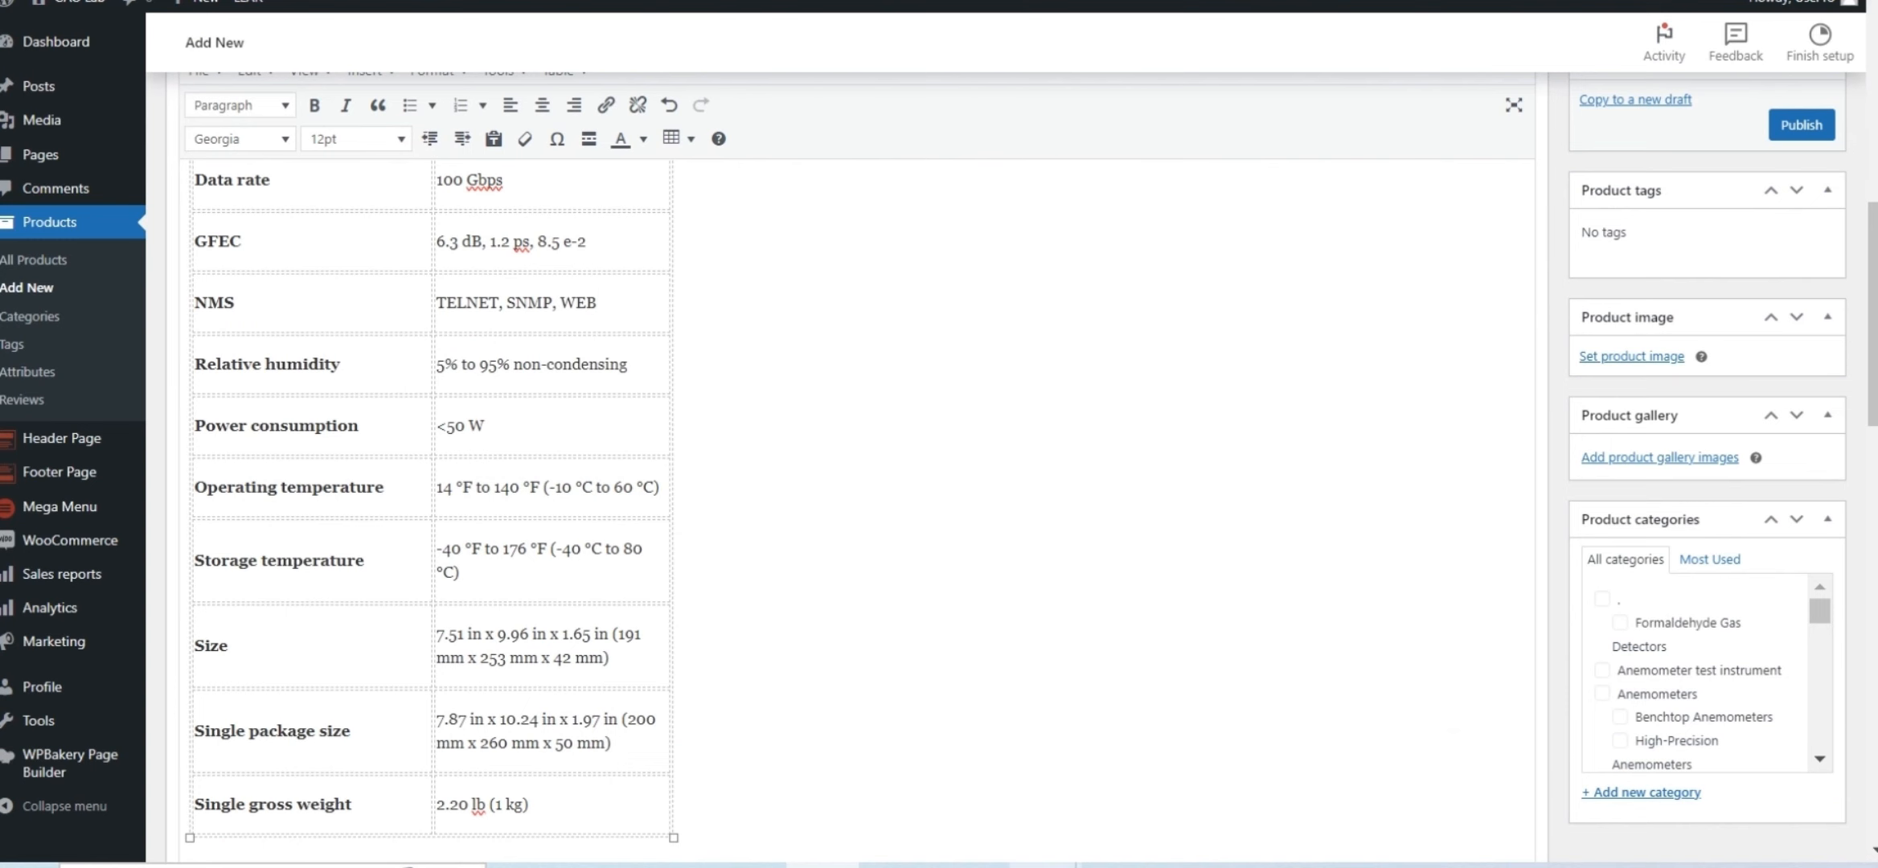
- Strike through guideline d about the Product description content in the Word upload instructions, and return to the WordPress product editor
click(956, 789)
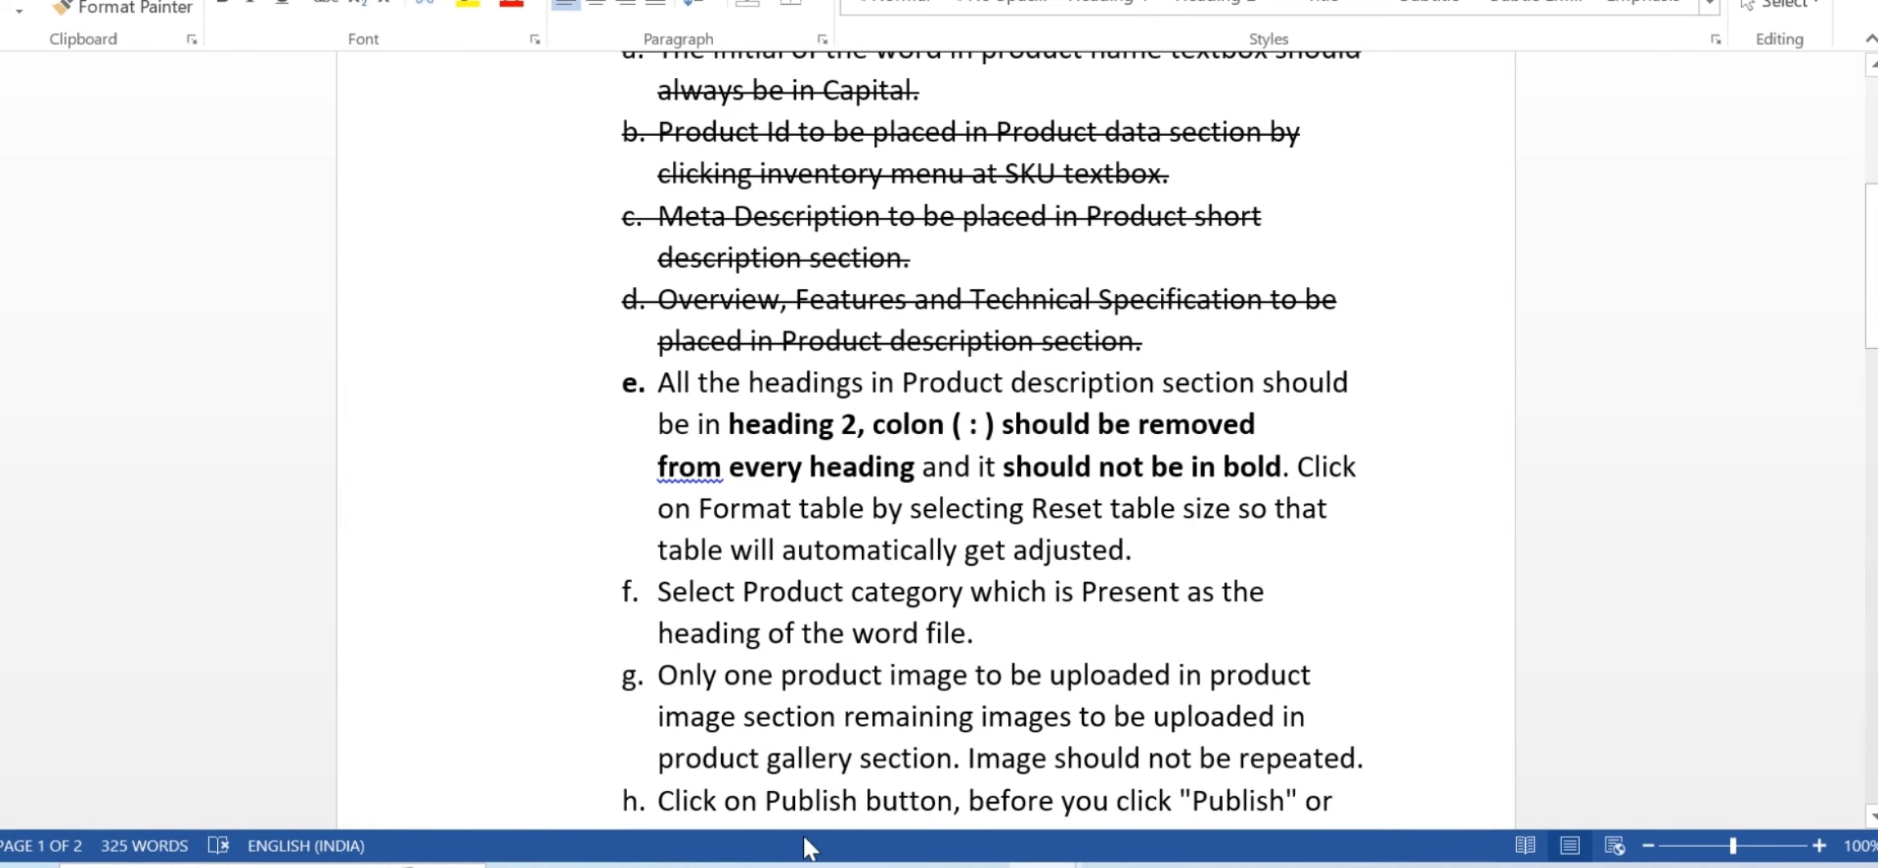
click(822, 865)
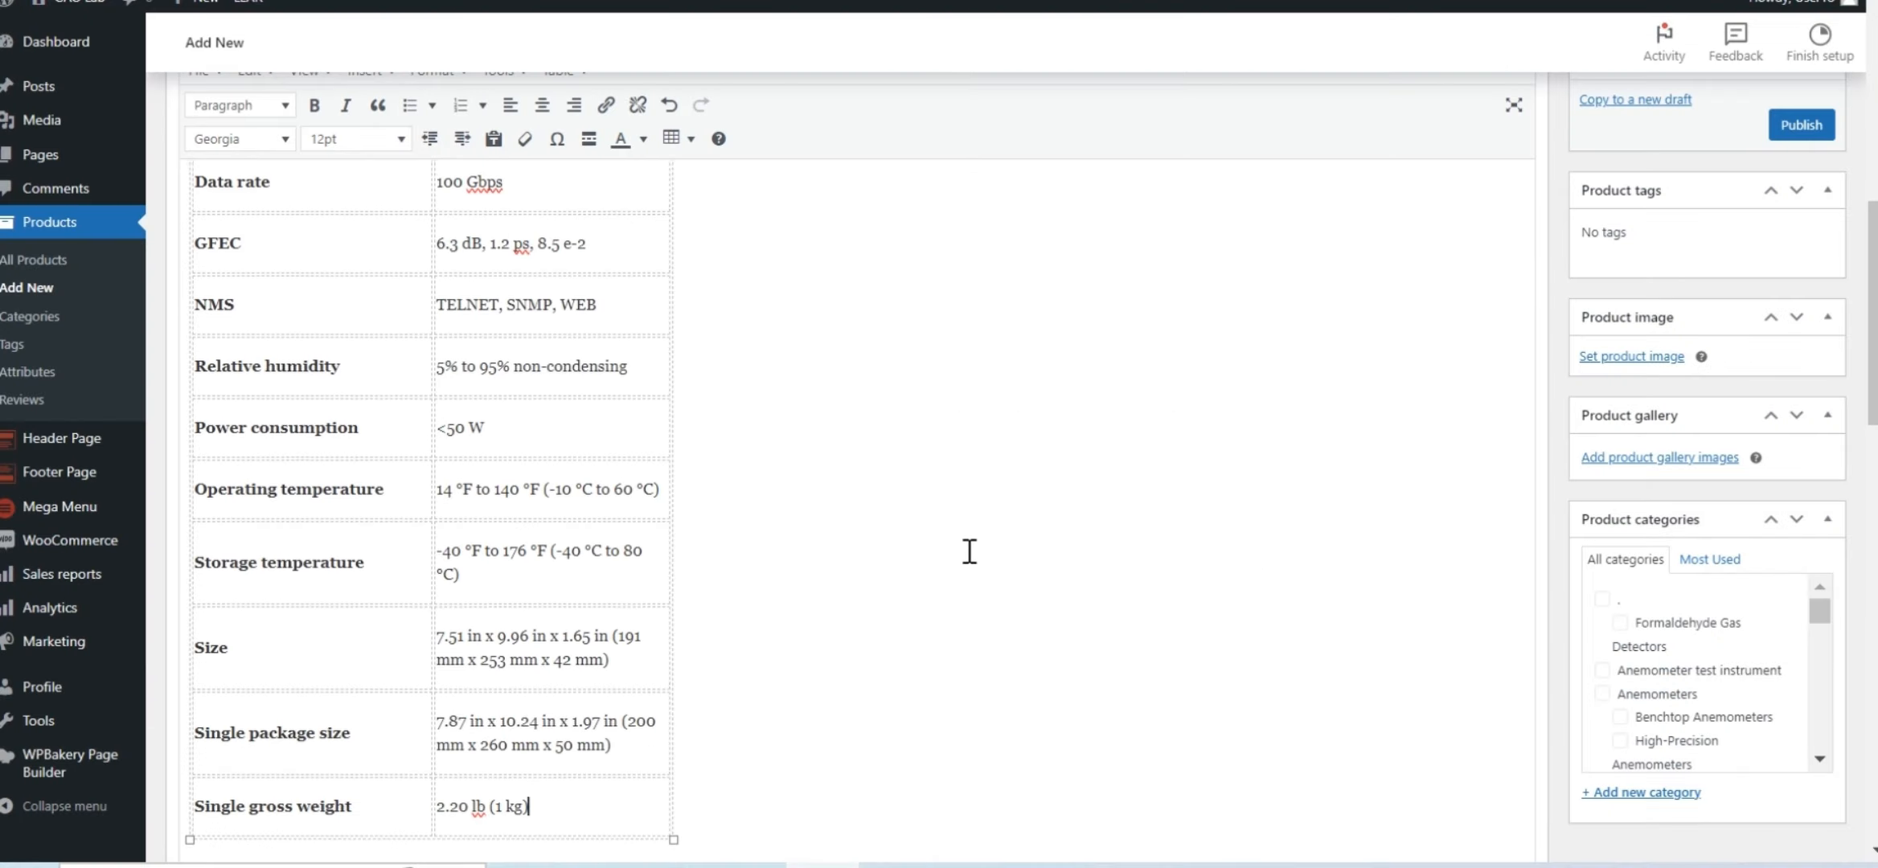
- Format the Overview heading in the product description as Heading 2, turn off its bold and delete its colon
scroll(970, 551, up, 10)
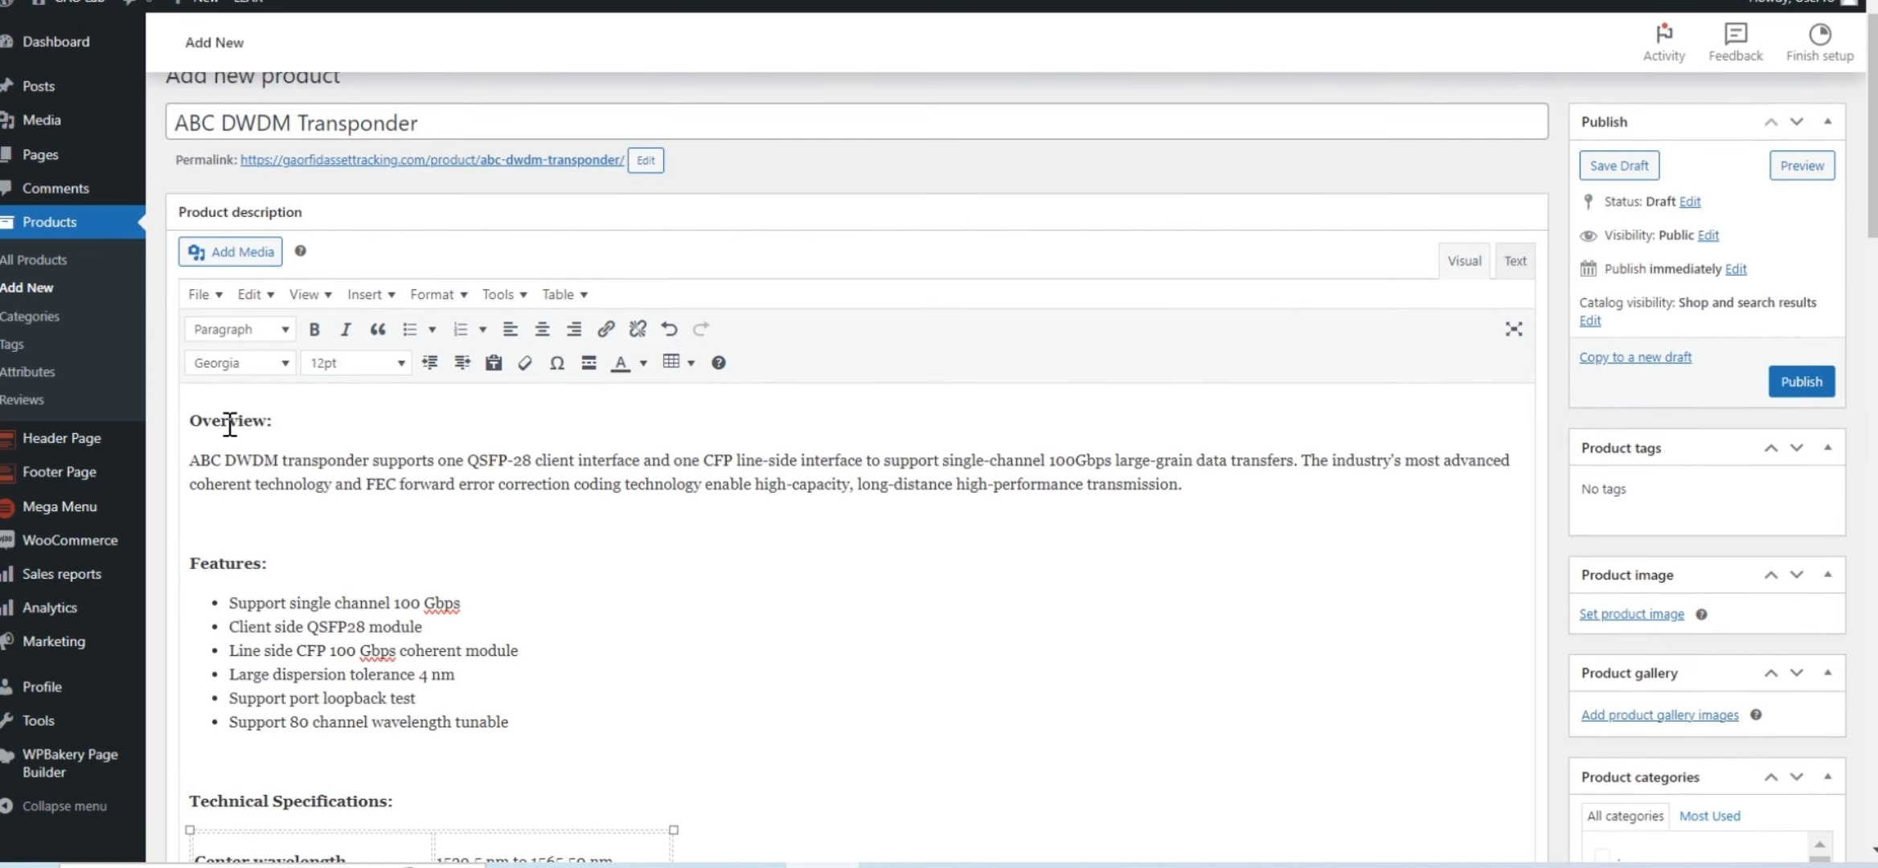
drag(192, 420, 273, 422)
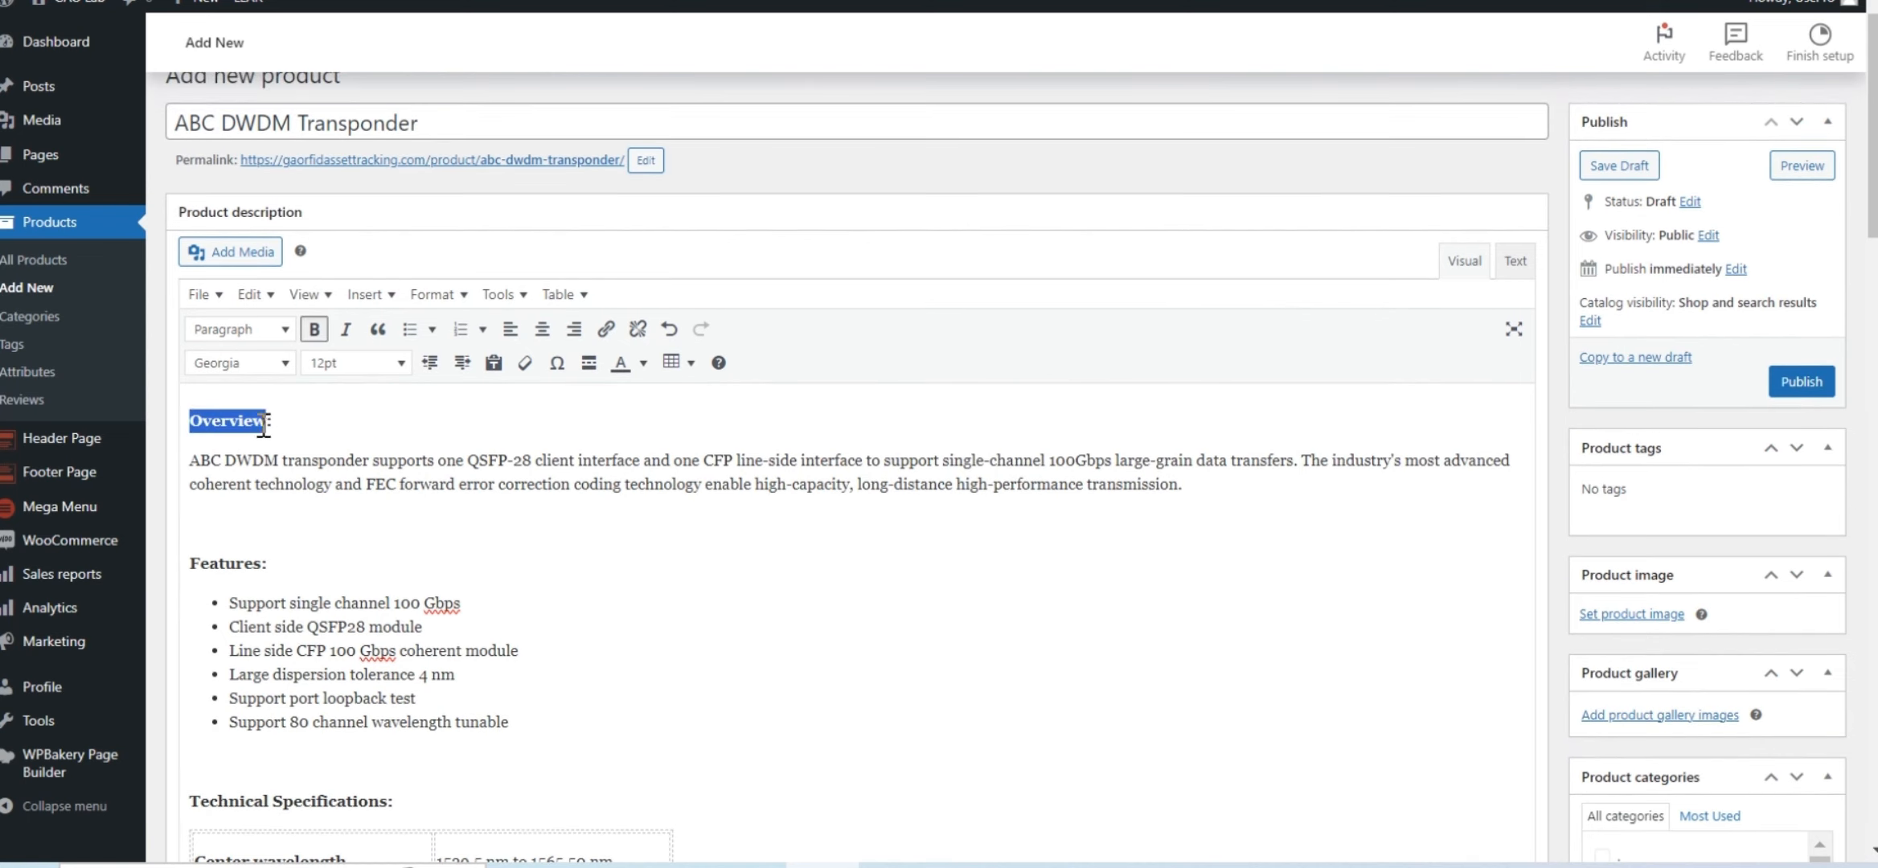
click(242, 330)
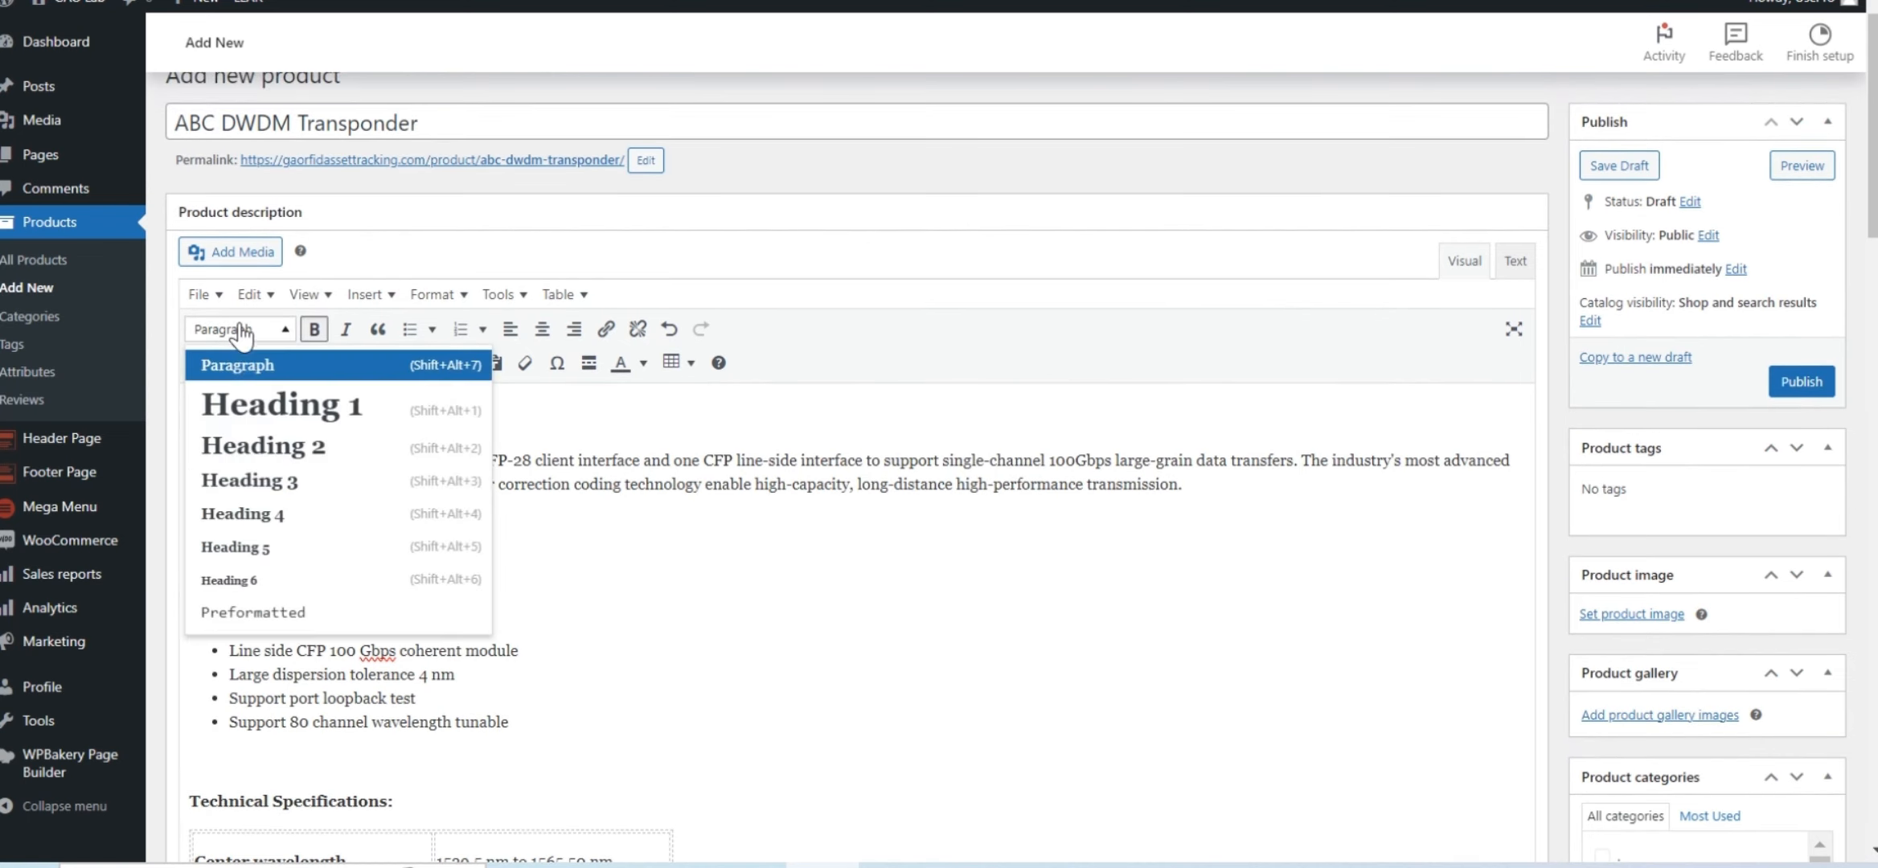
click(256, 444)
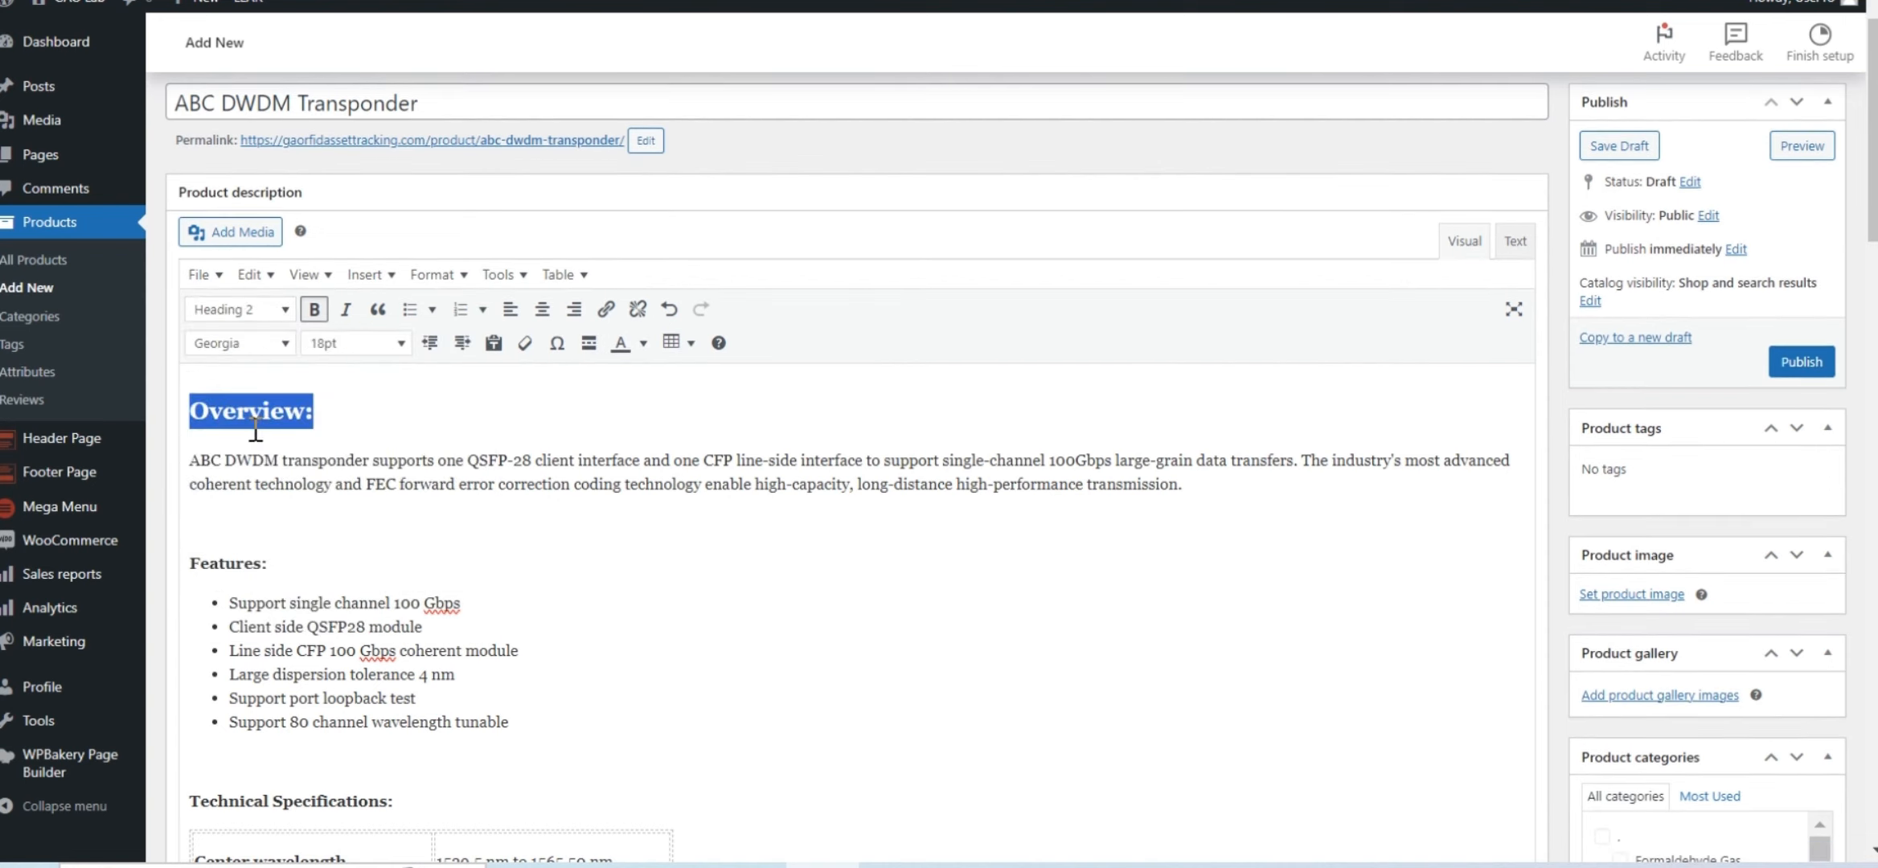
click(321, 314)
click(504, 416)
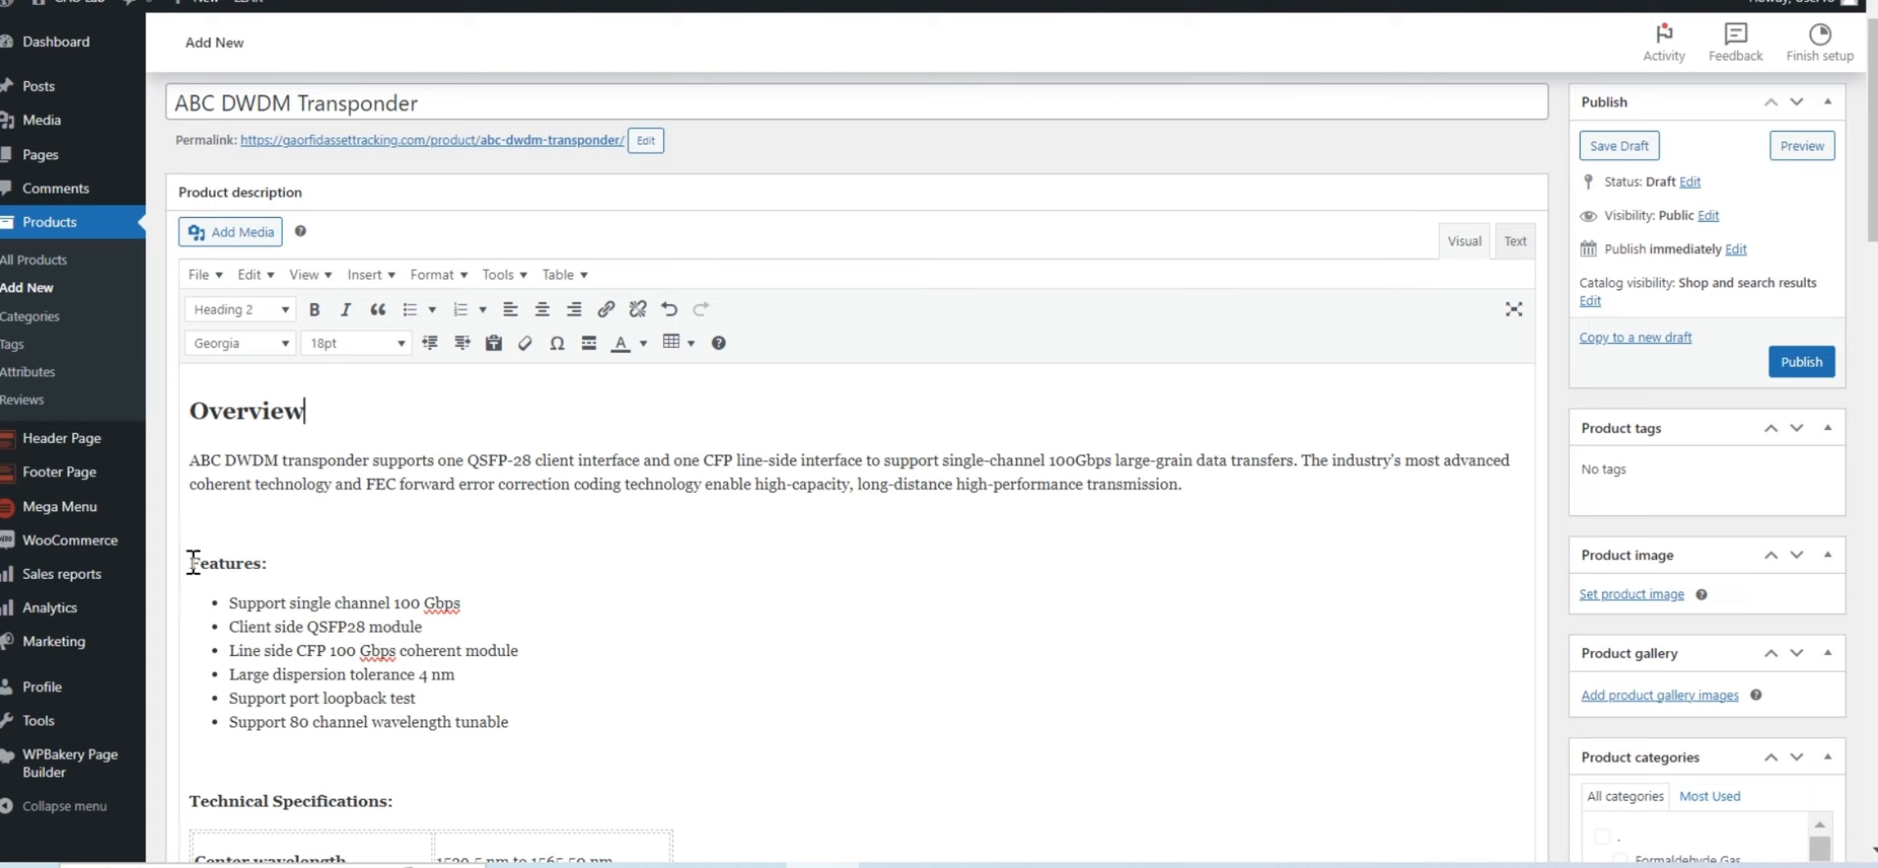
- Format the Features heading in the product description as Heading 2, remove its bold and delete its colon
drag(193, 562, 277, 560)
click(260, 322)
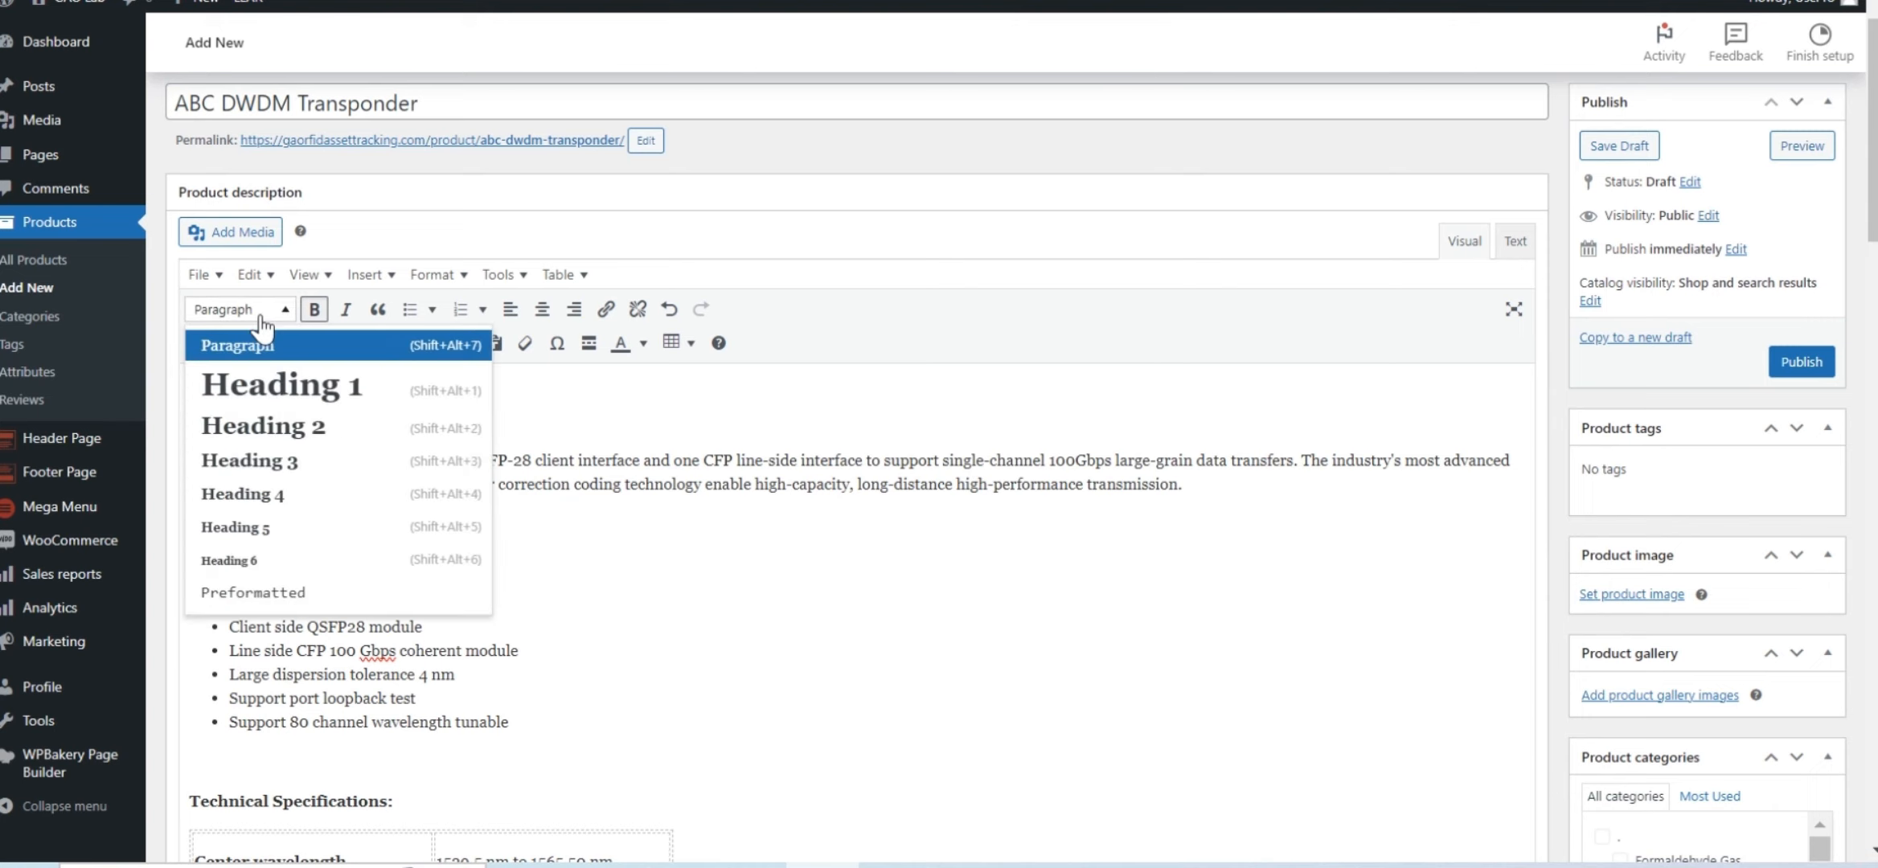
click(273, 438)
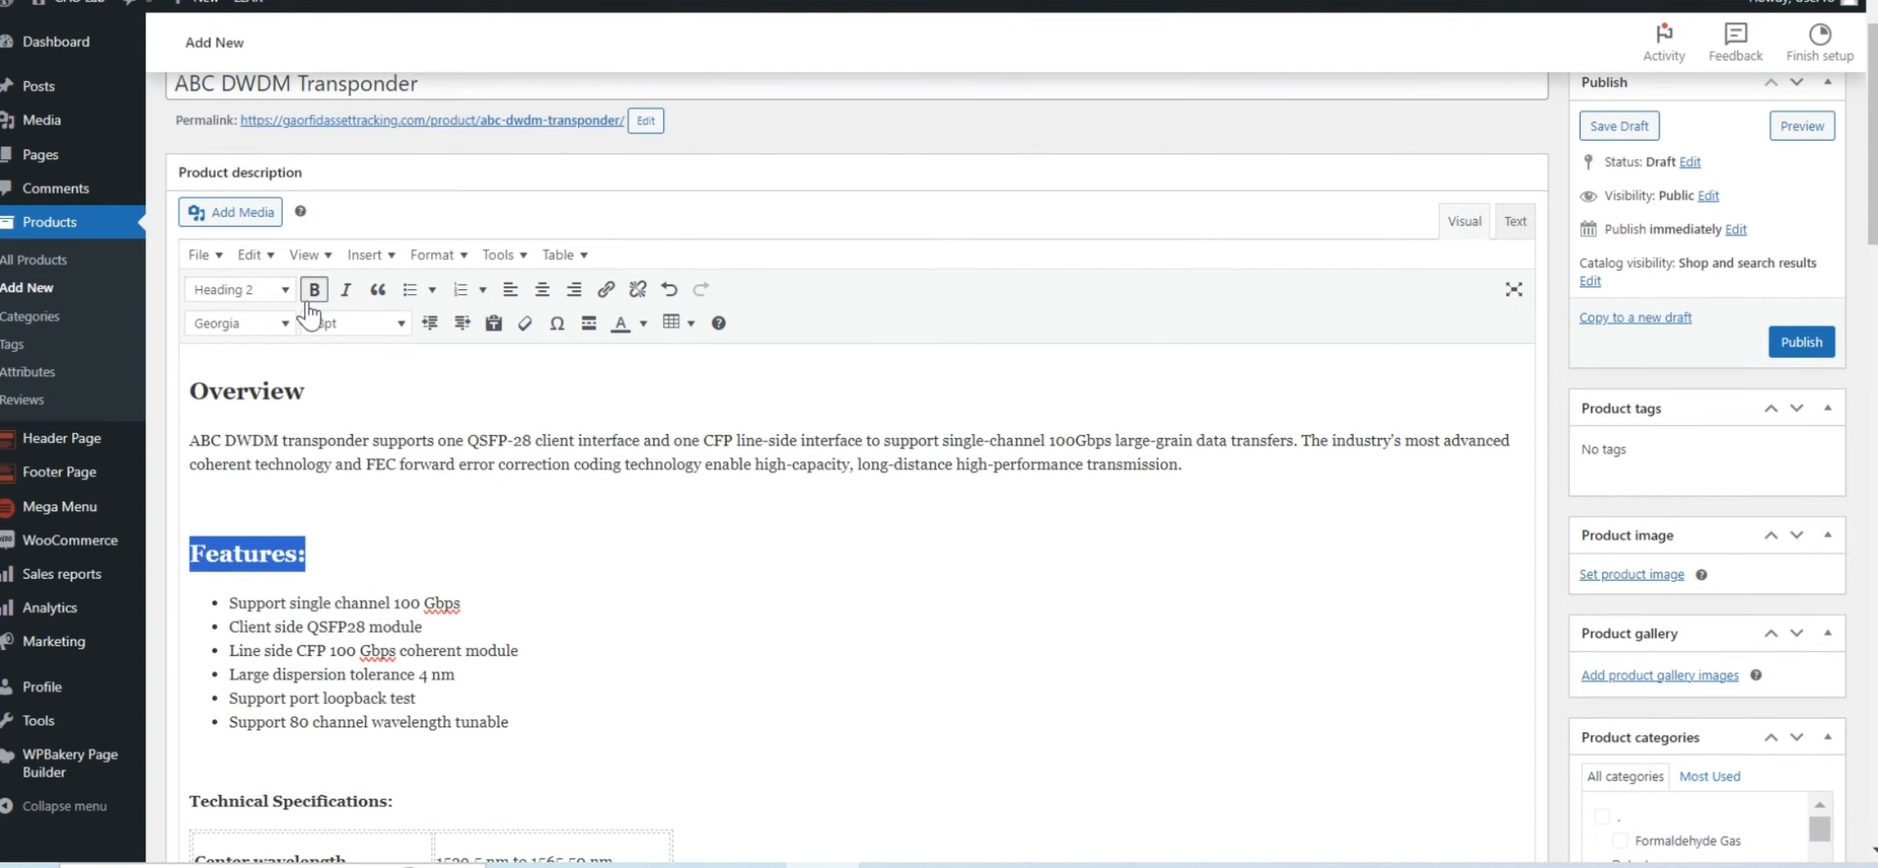
click(309, 559)
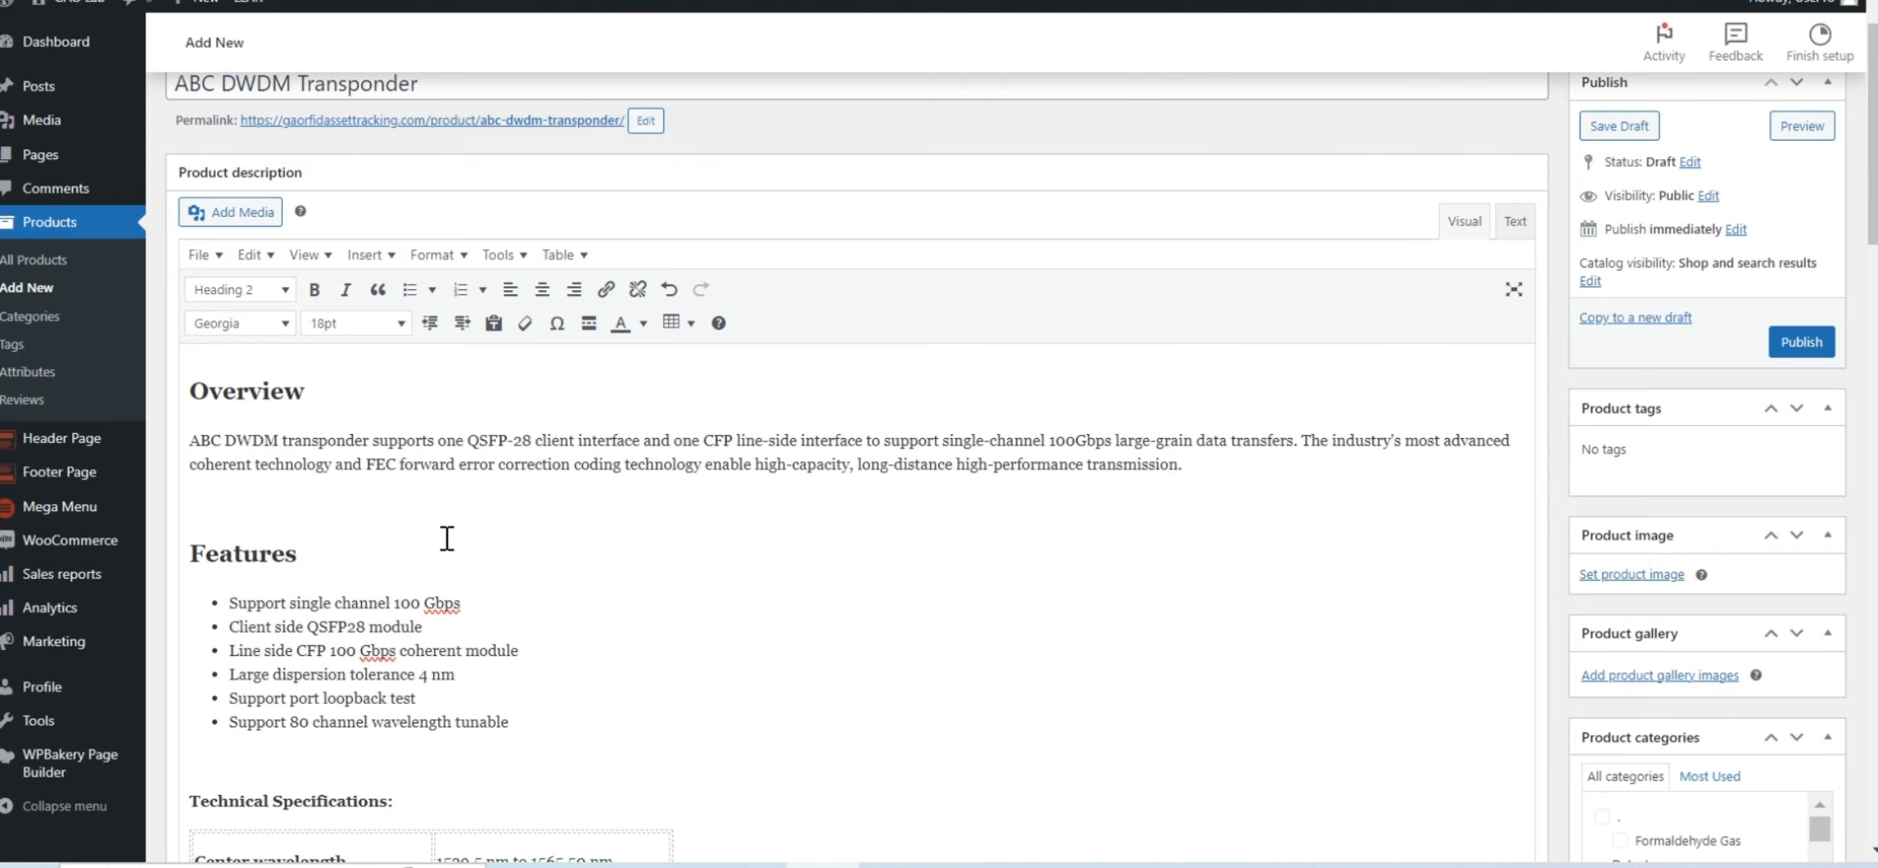
- Format the Technical Specifications heading in the product description as Heading 2, turn off its bold and delete its colon
click(428, 804)
click(183, 799)
triple_click(358, 796)
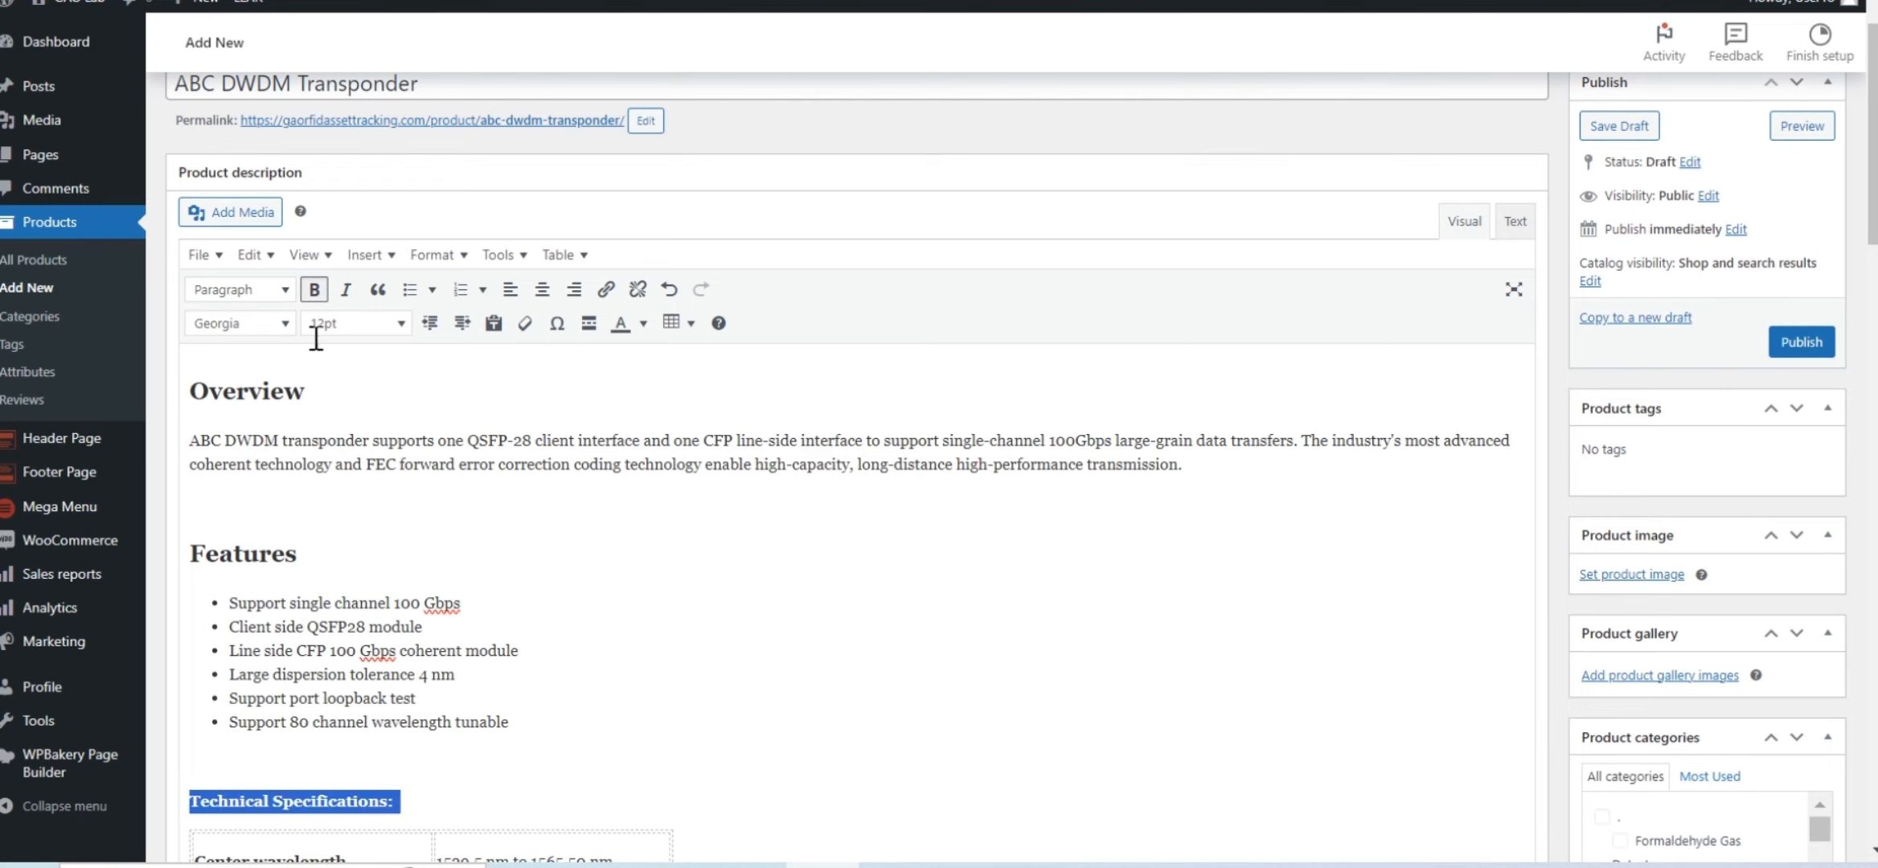
click(285, 290)
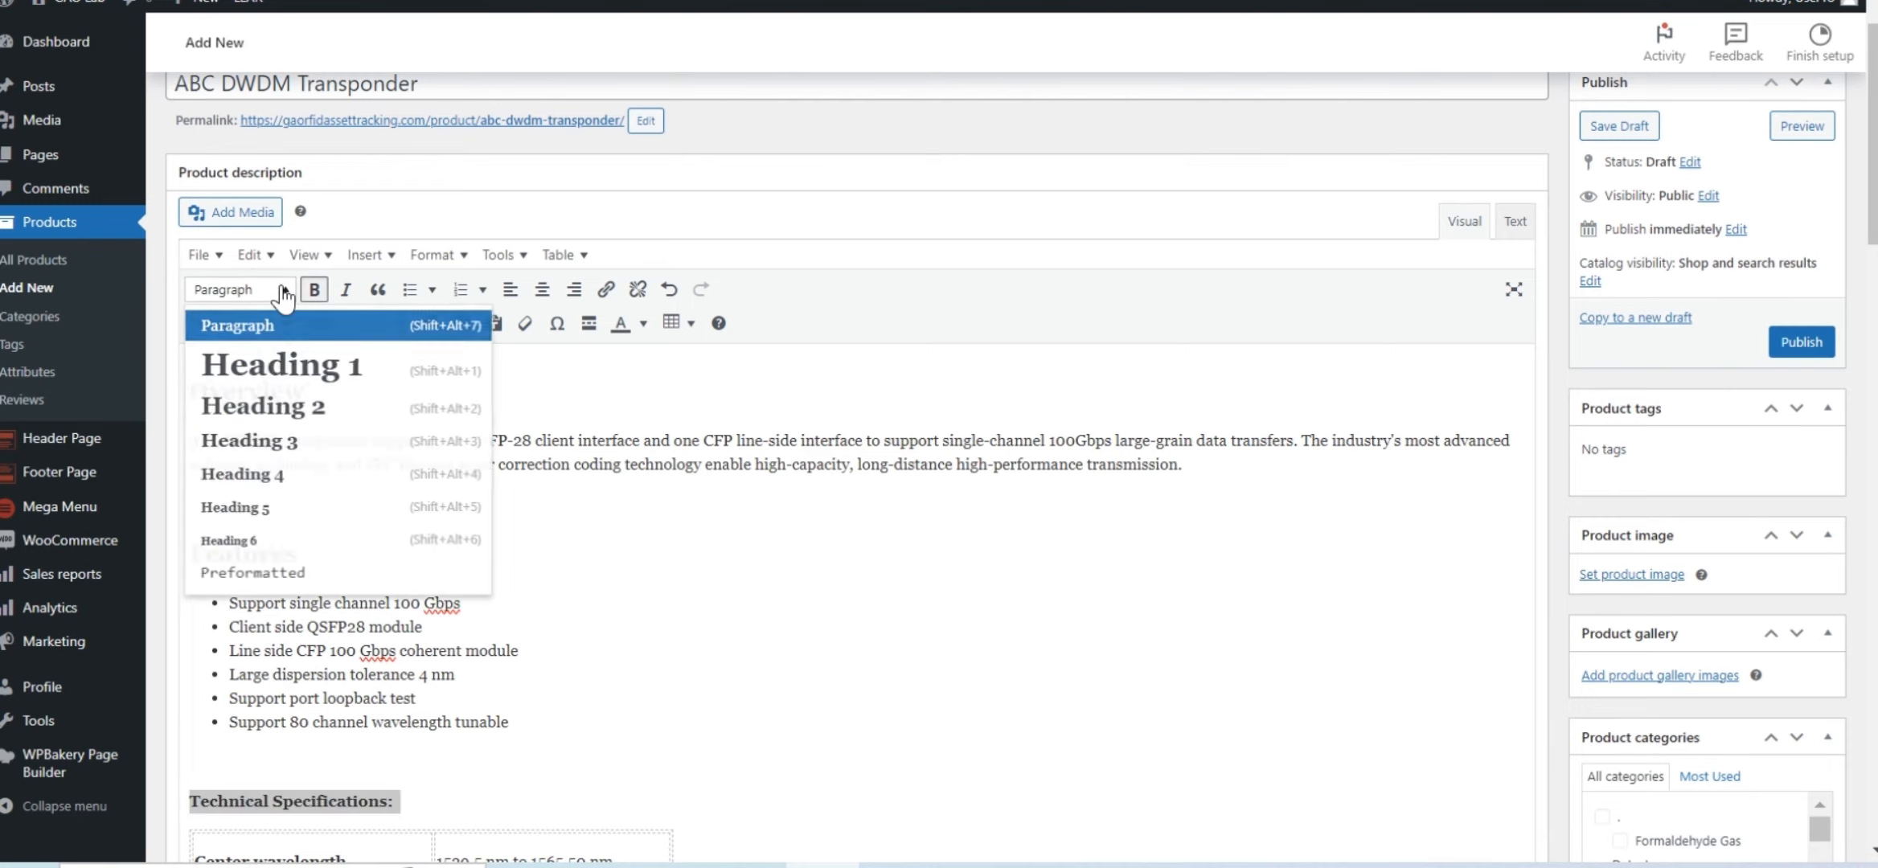
click(273, 408)
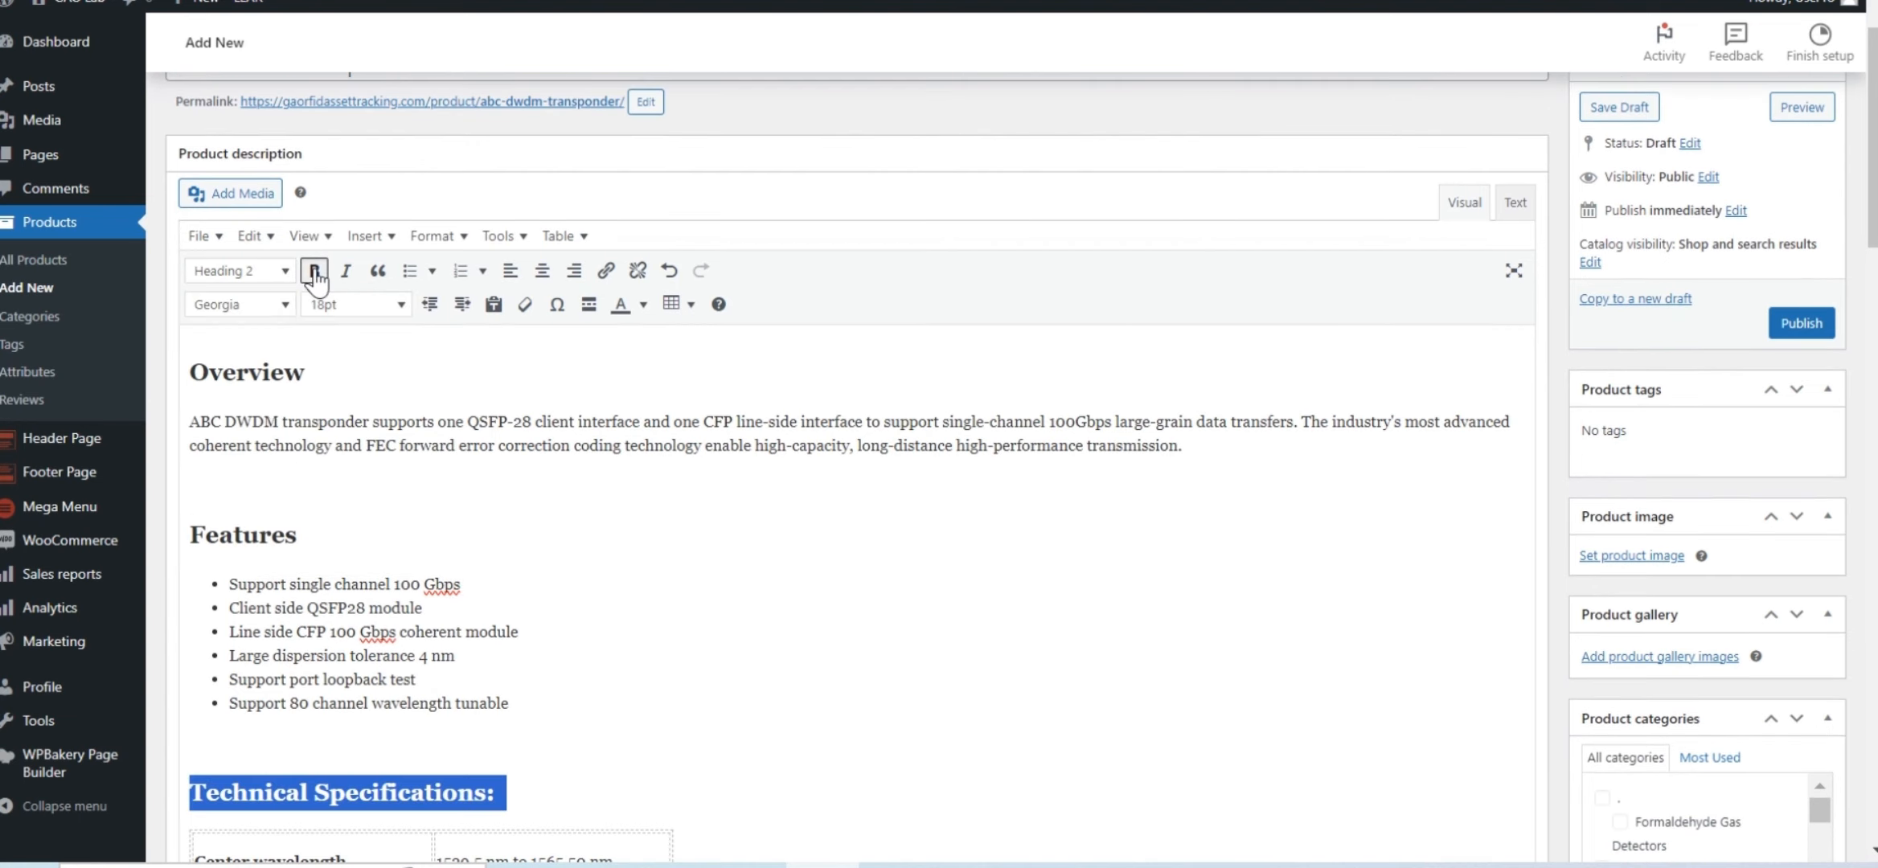
click(510, 792)
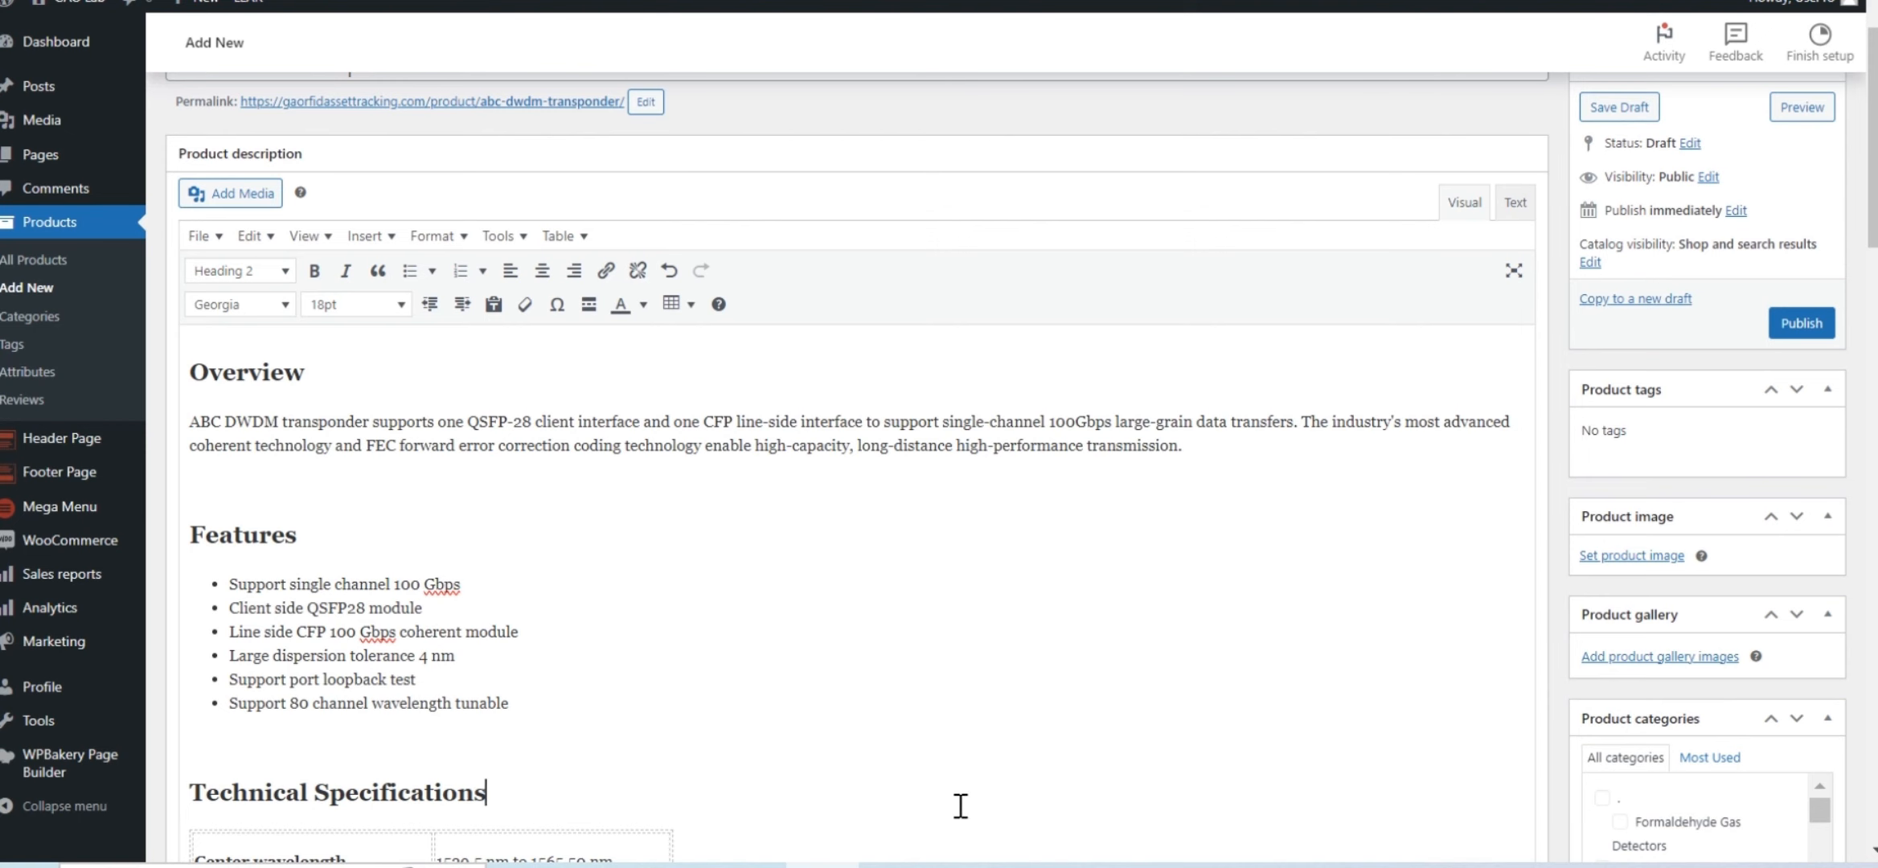
- Highlight the Reset table size sentence of guideline e in the Word upload instructions, and return to the WordPress product editor
mouse_move(1069, 853)
click(885, 768)
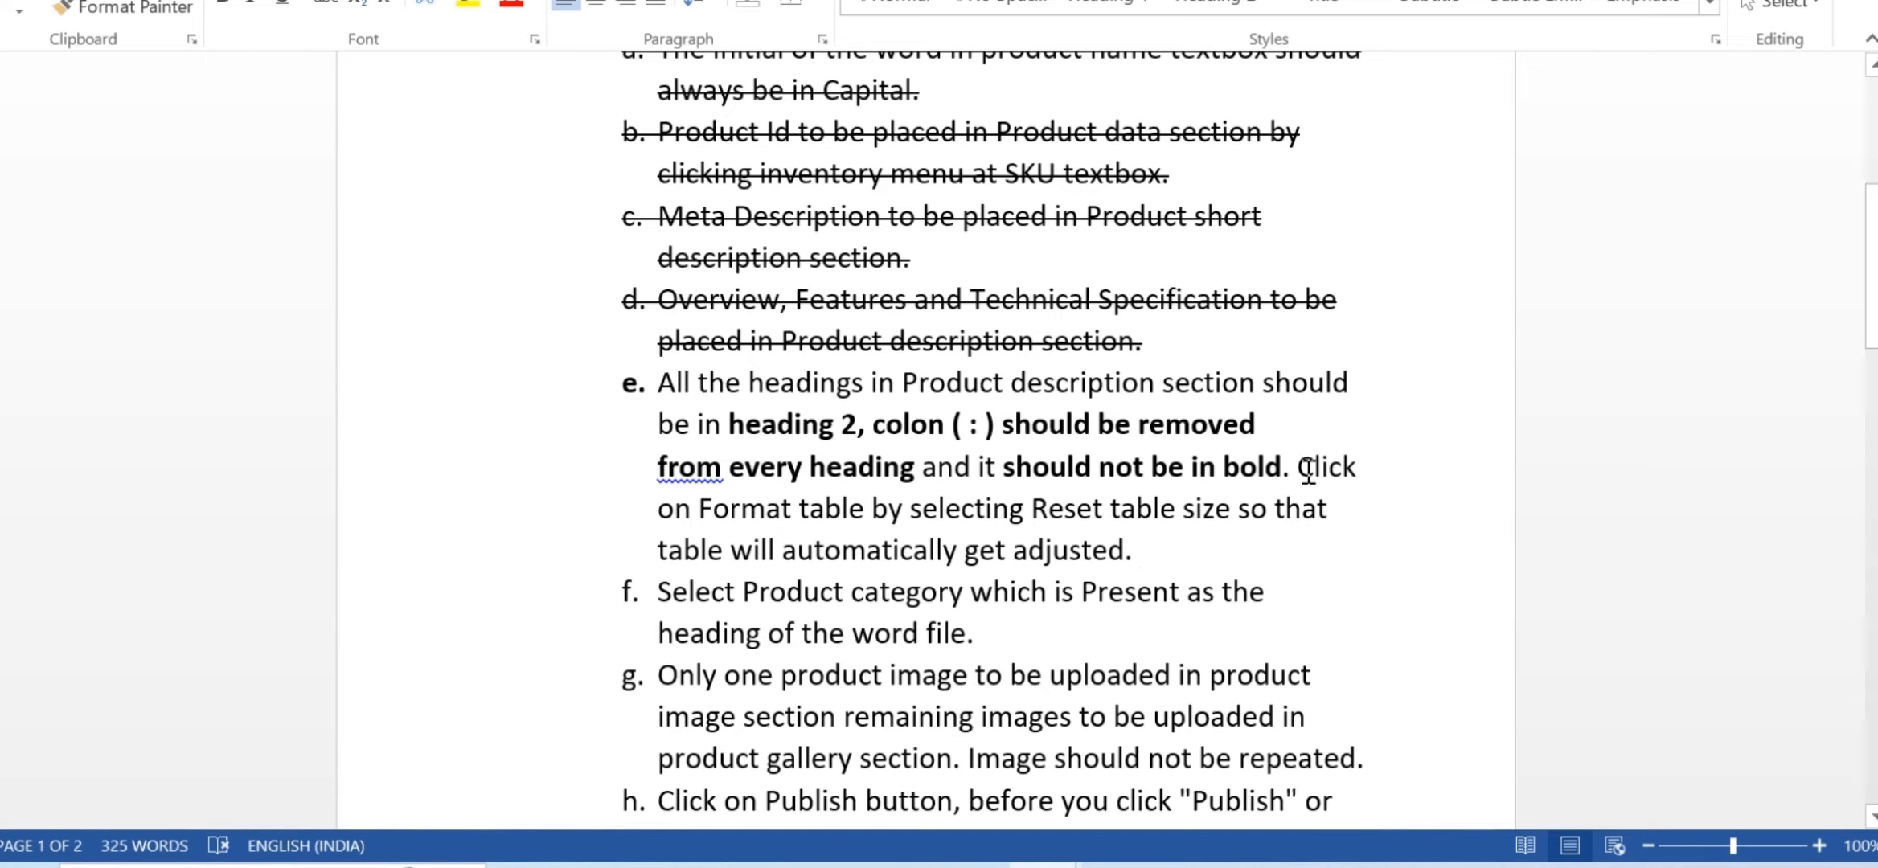
drag(1298, 467, 1383, 553)
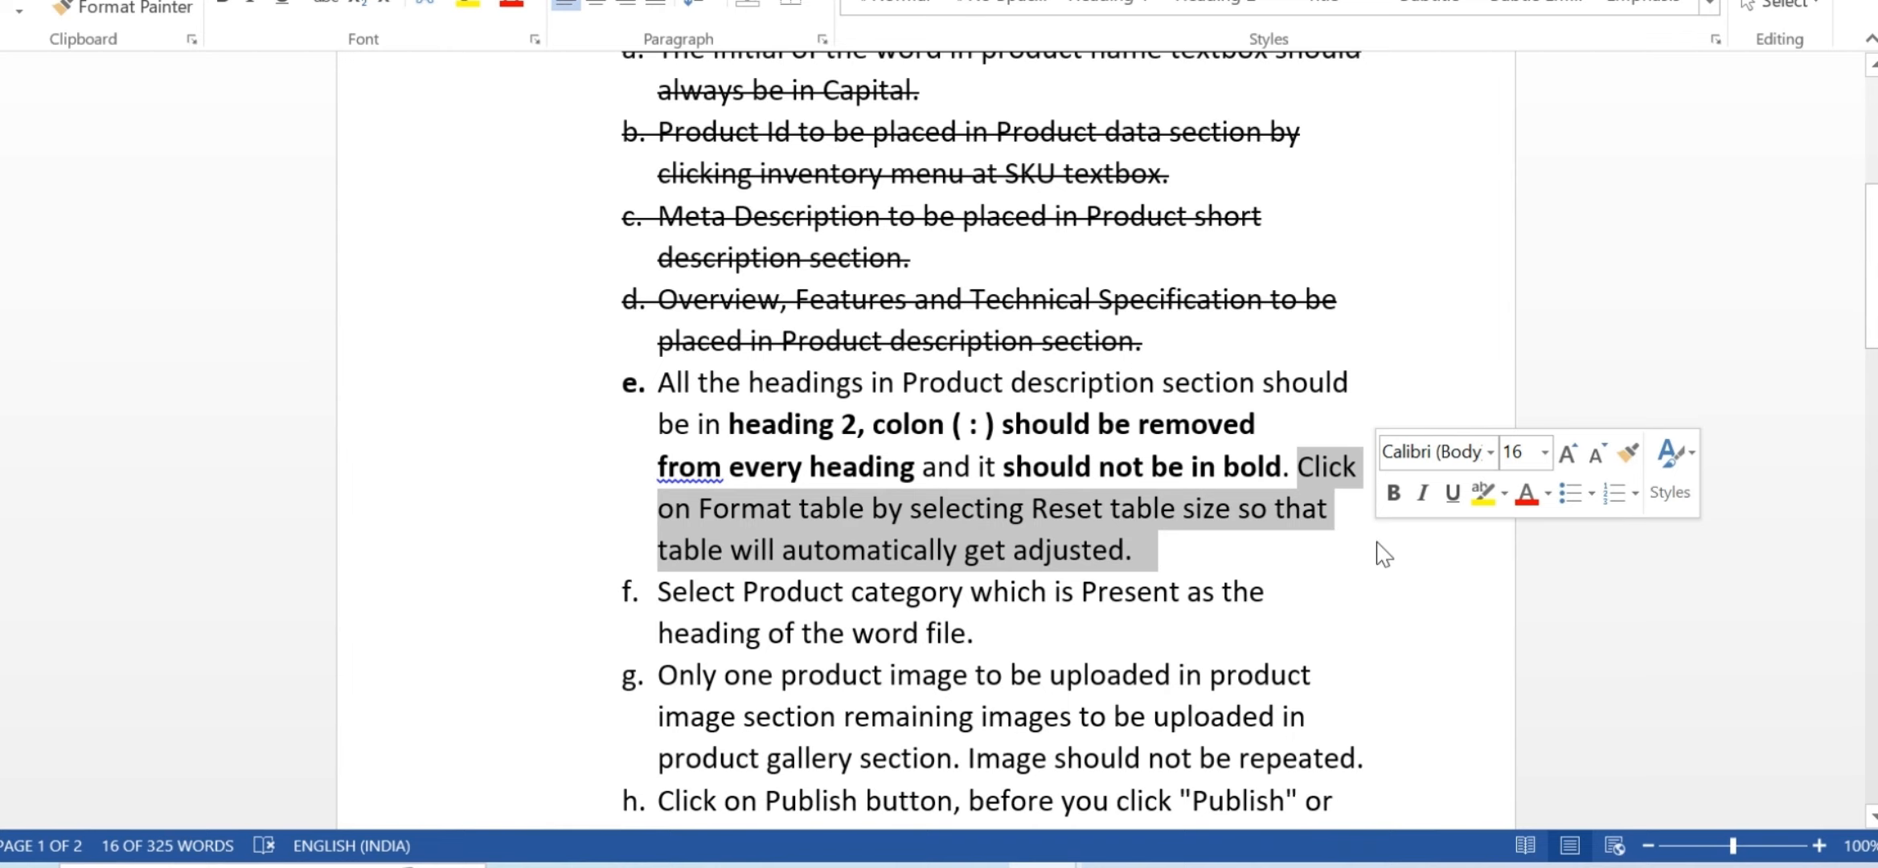
click(821, 866)
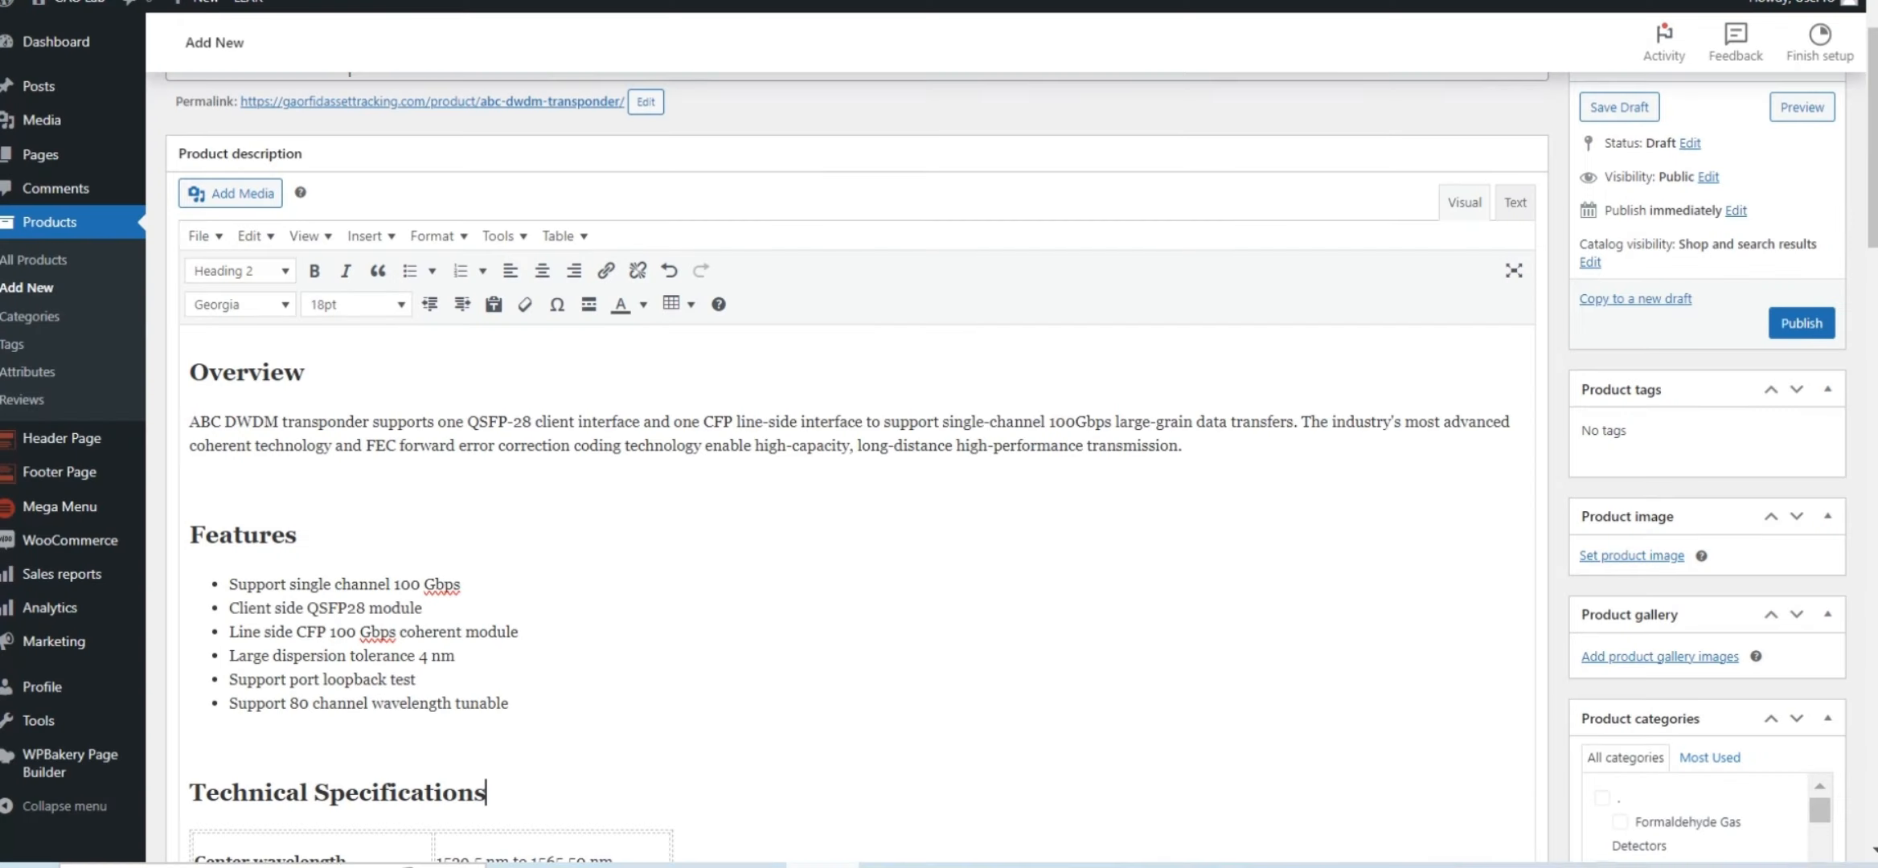
- Apply Reset table size to the Technical Specifications table in the product description
scroll(758, 552, down, 3)
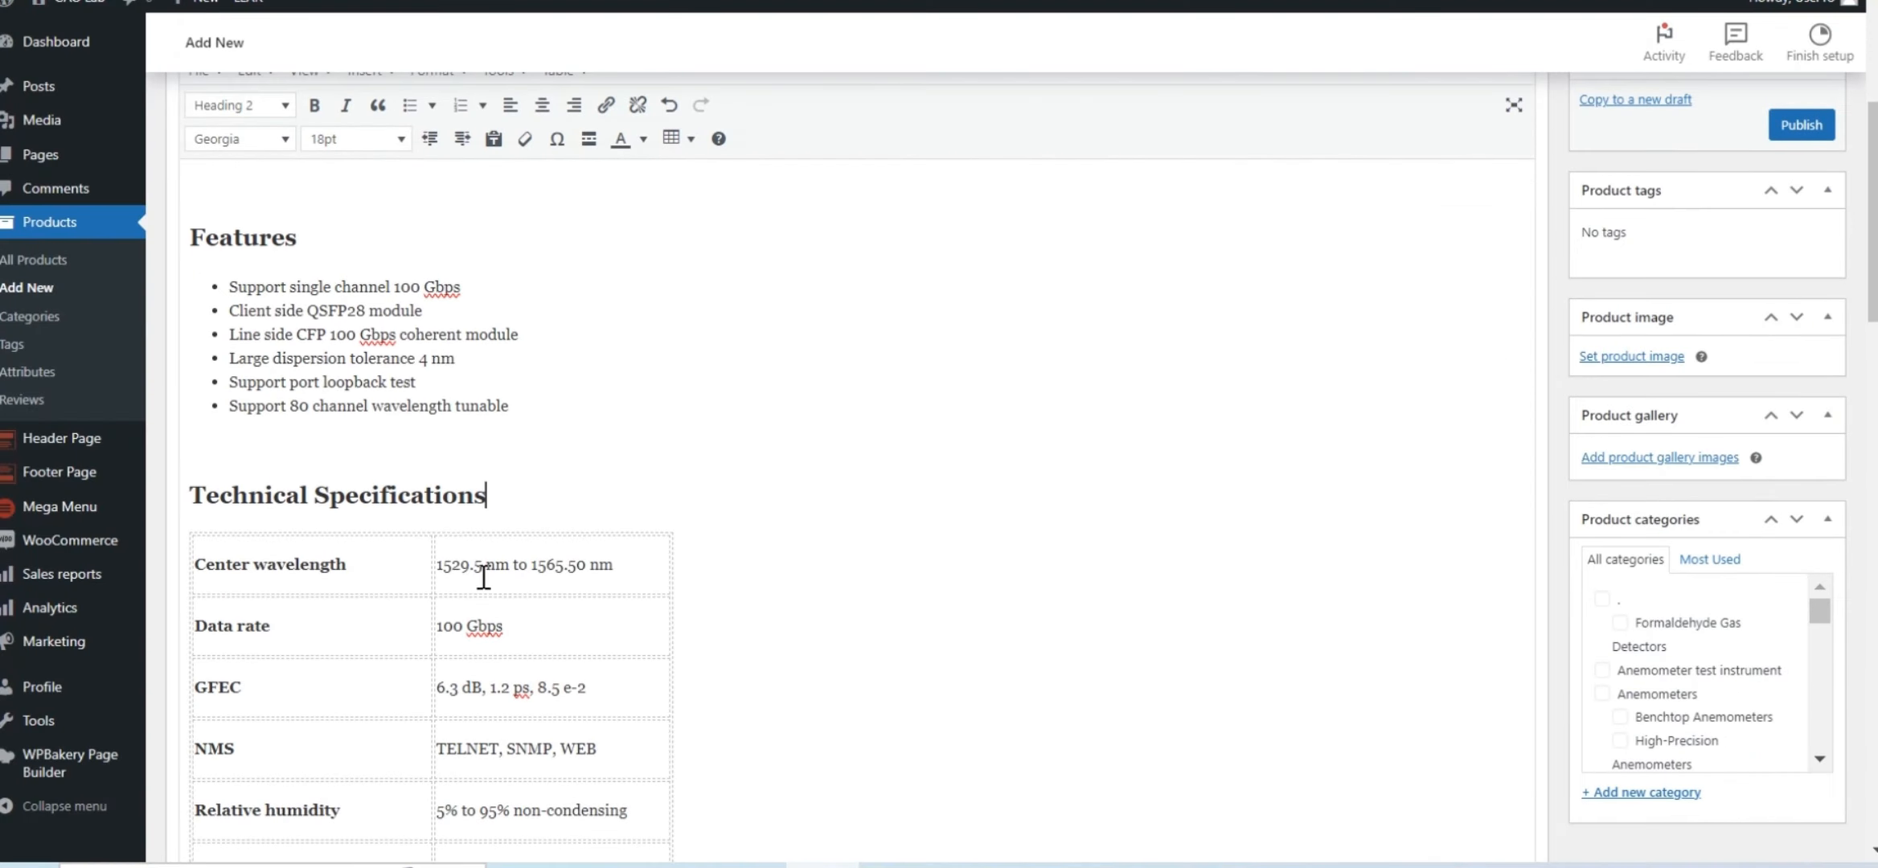
click(381, 562)
click(559, 628)
scroll(894, 532, up, 2)
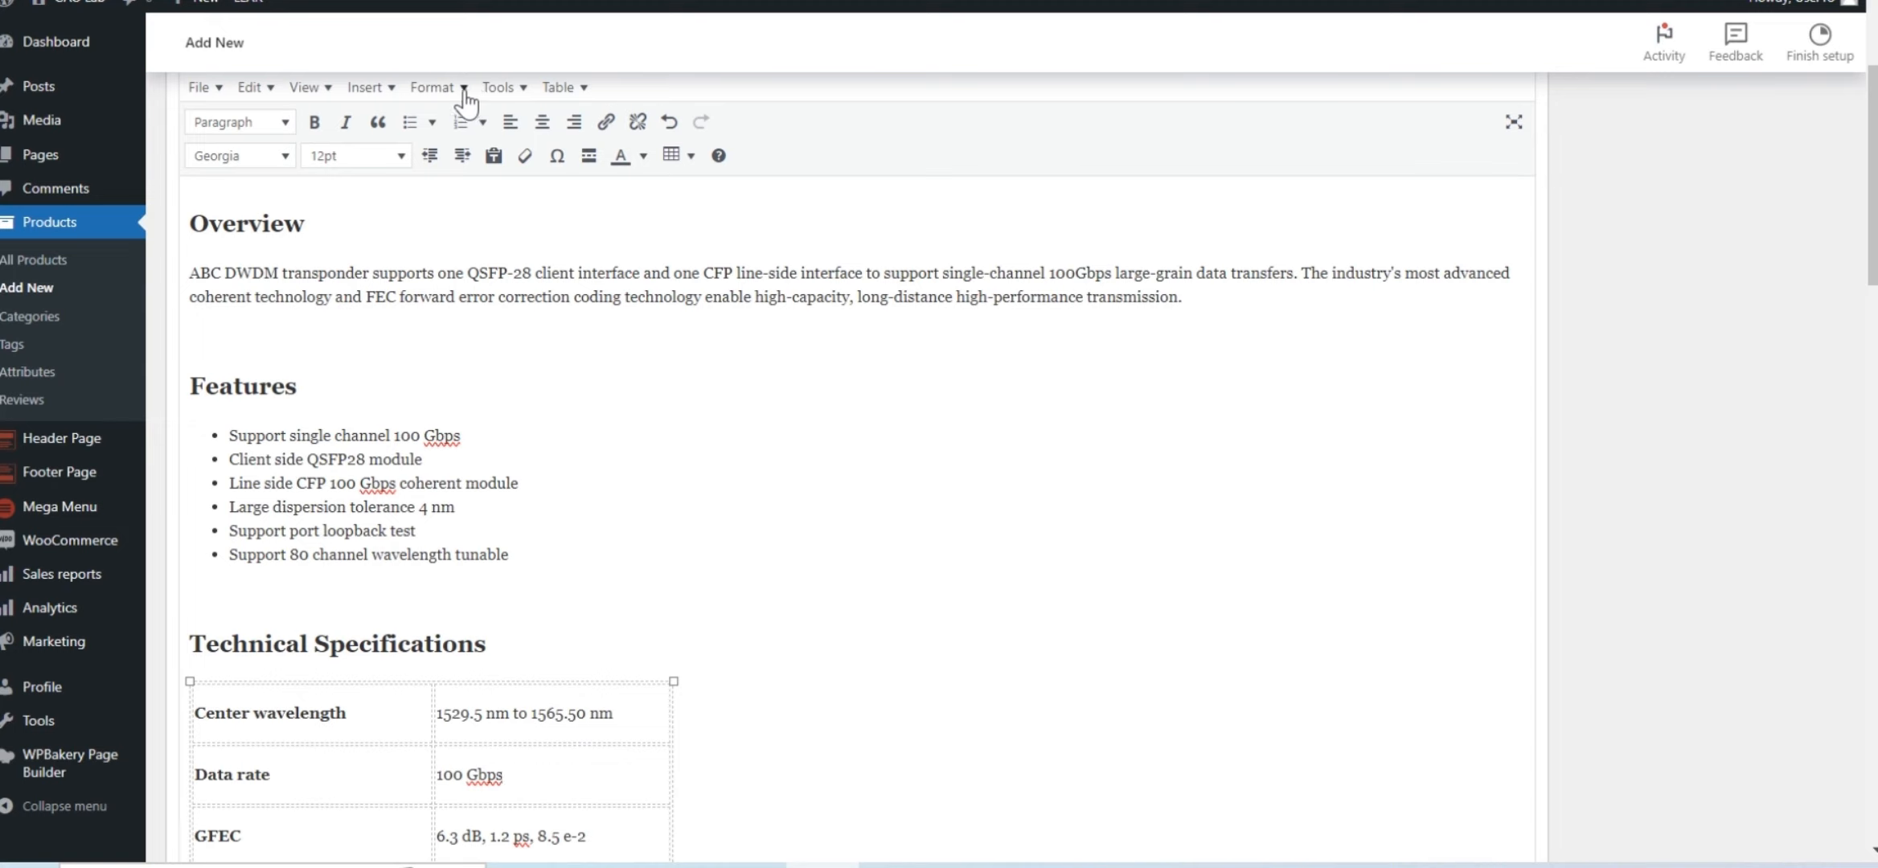
click(465, 92)
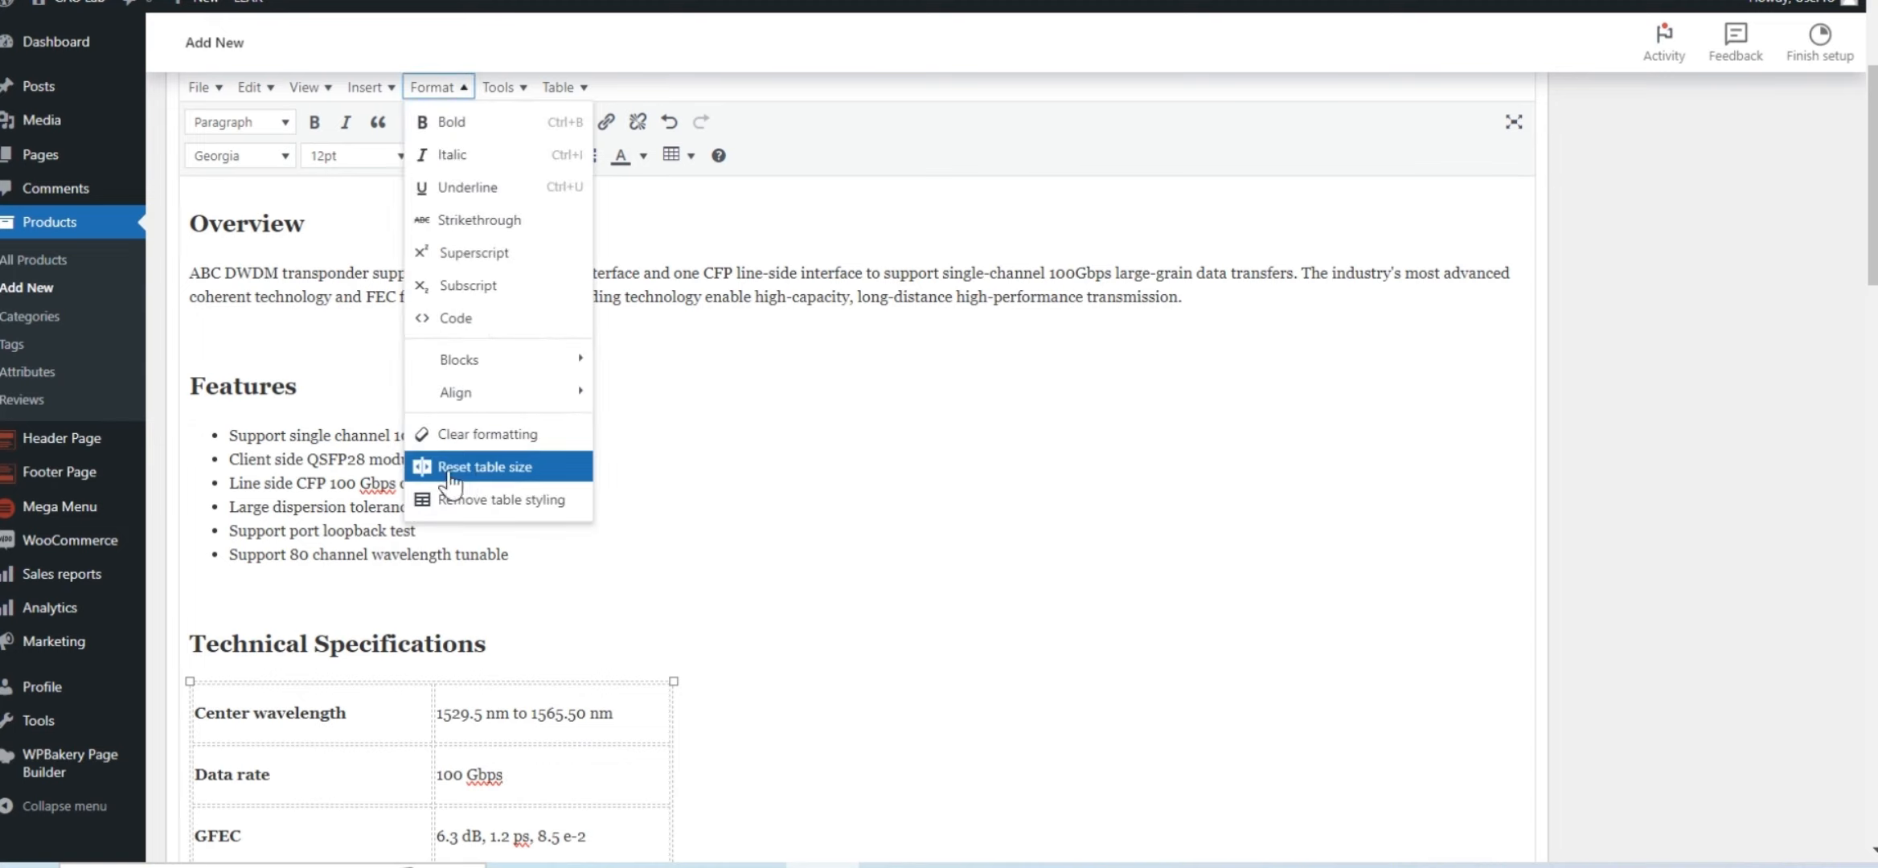
click(546, 481)
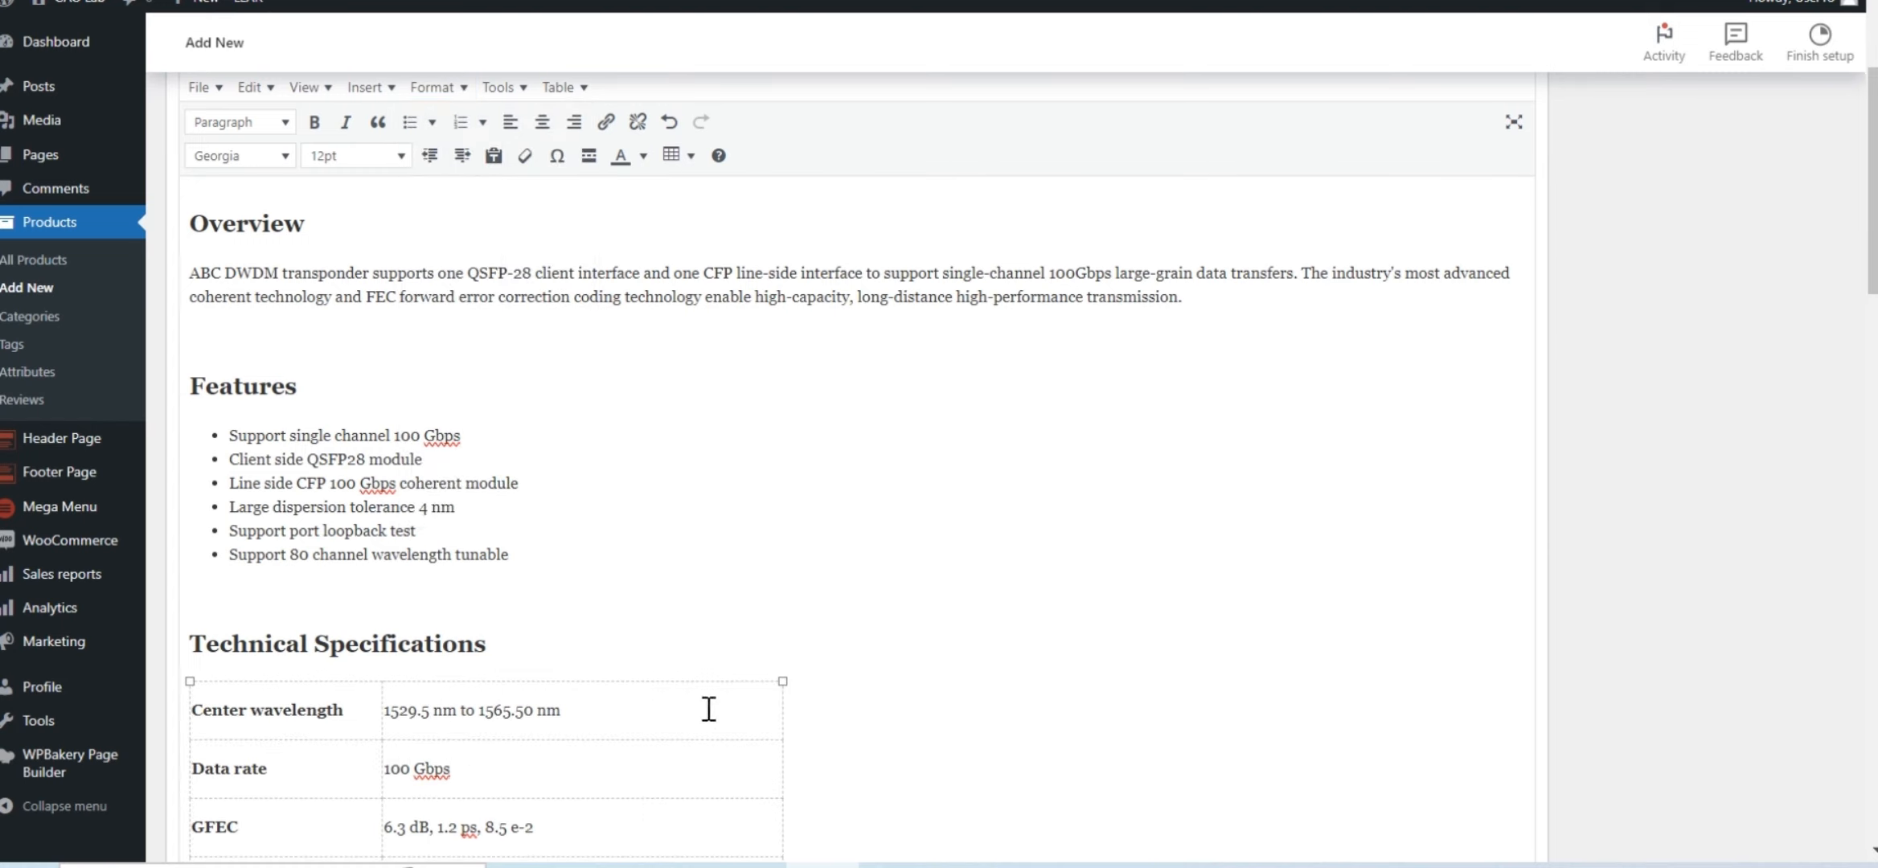
click(370, 721)
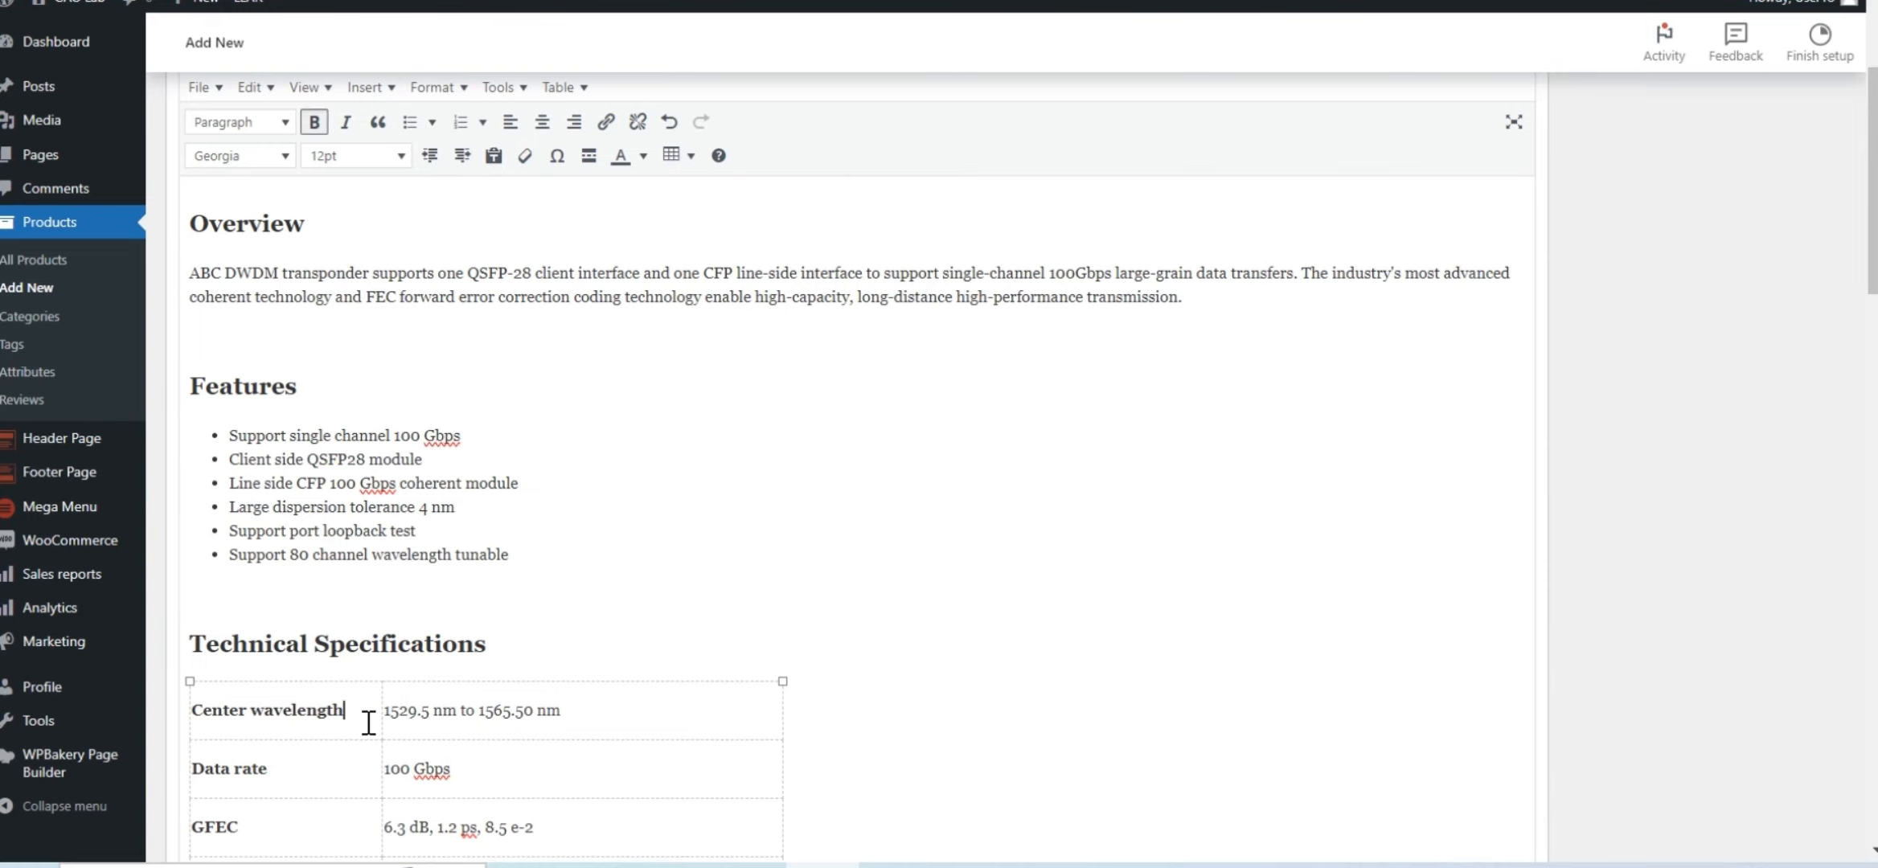
click(473, 763)
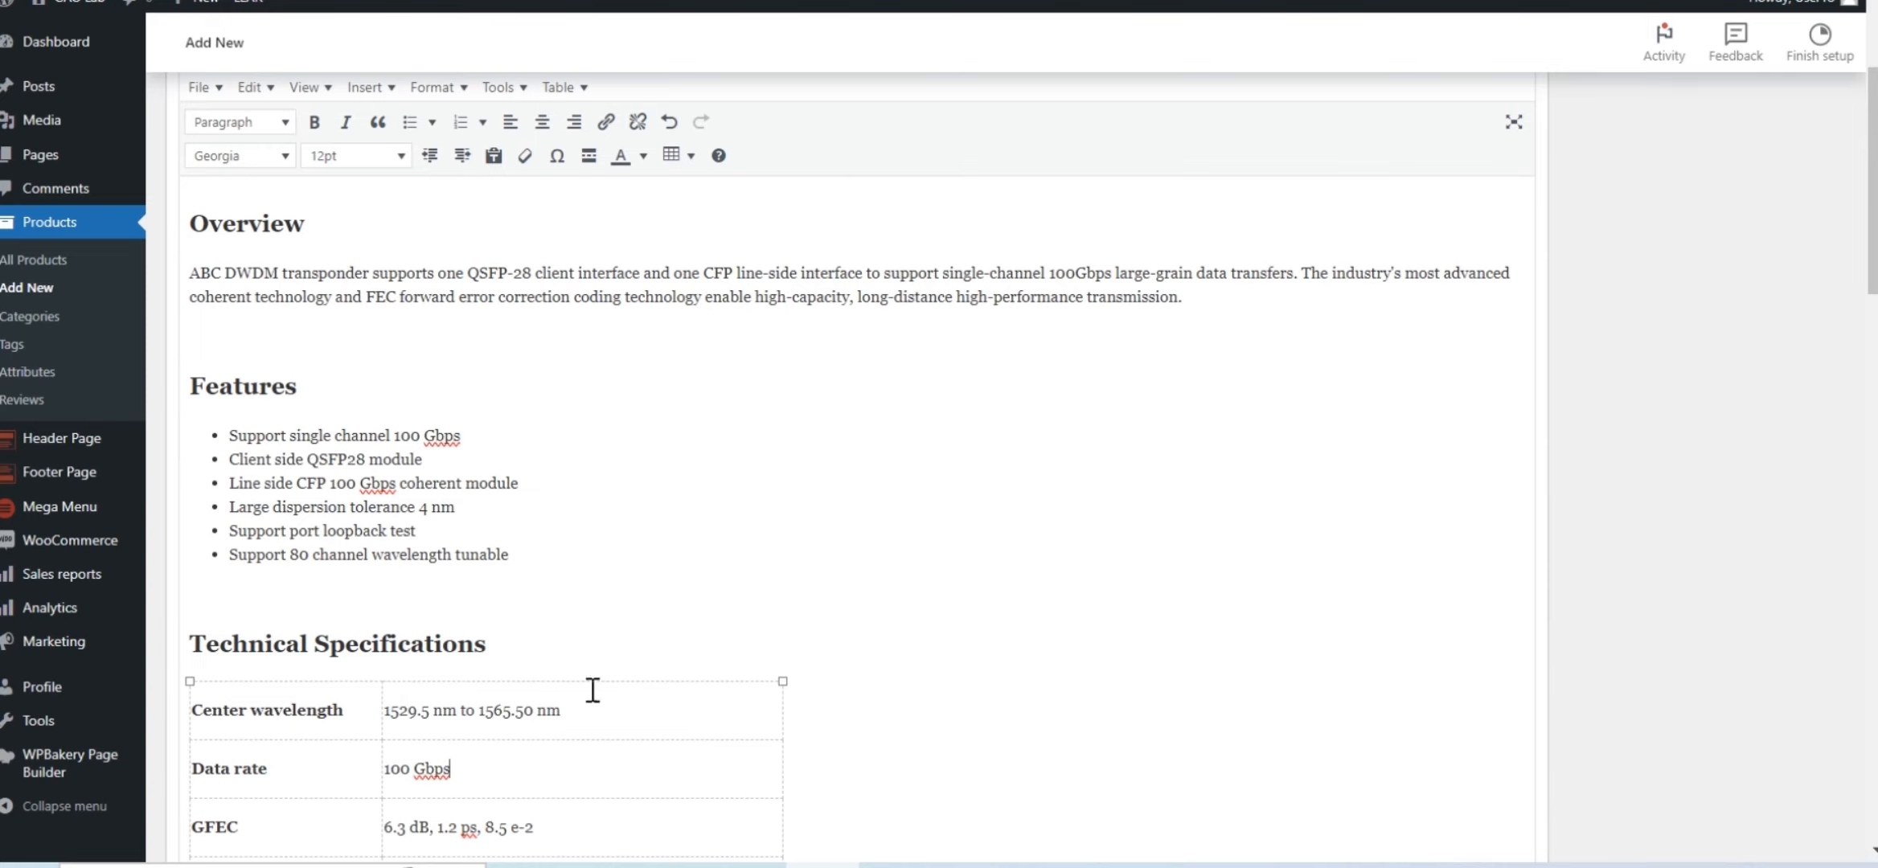
click(435, 89)
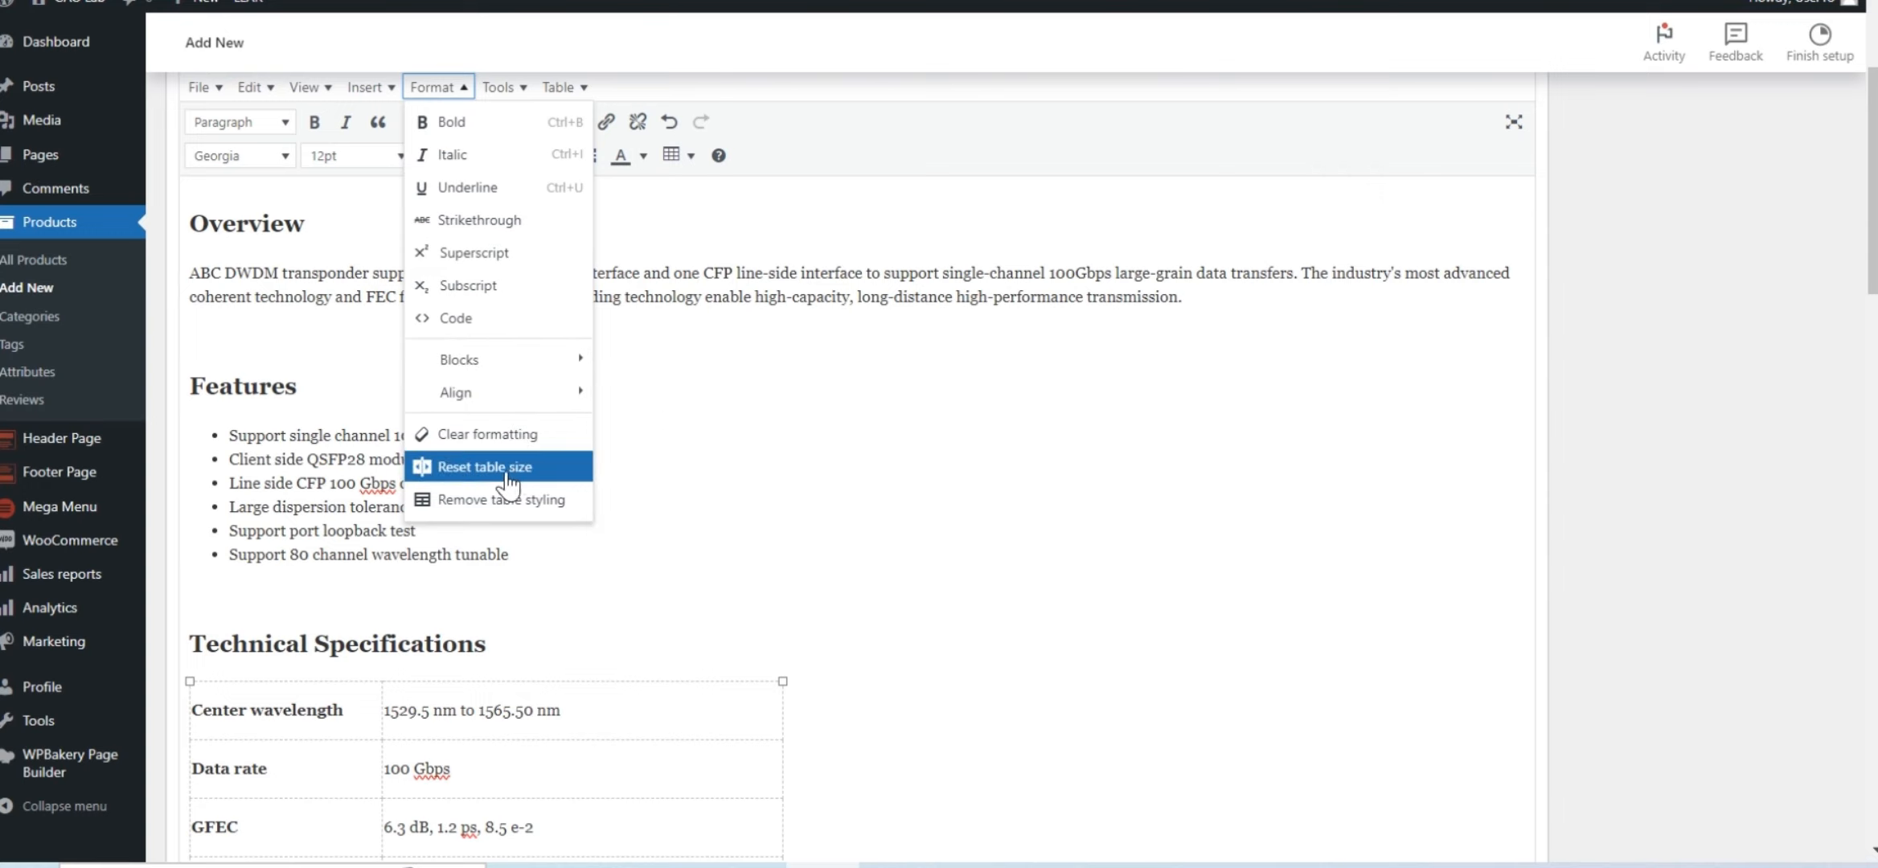
- Strike through guideline e about the heading format and table size in the Word upload instructions
mouse_move(1045, 865)
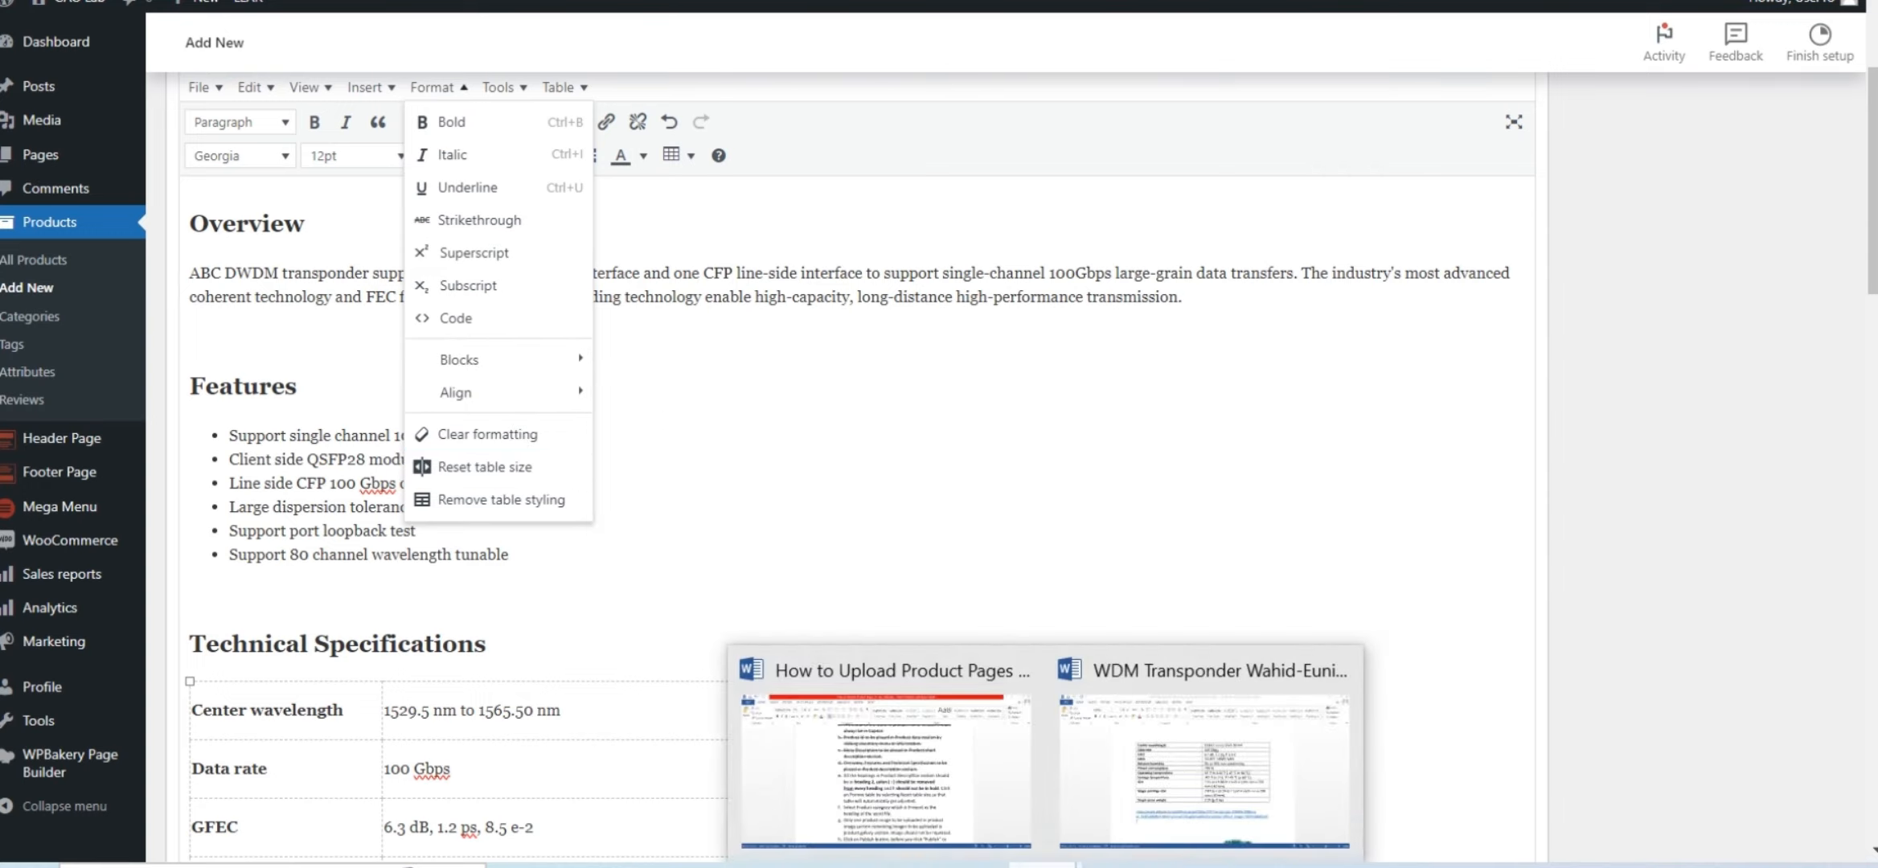
click(1215, 764)
click(698, 418)
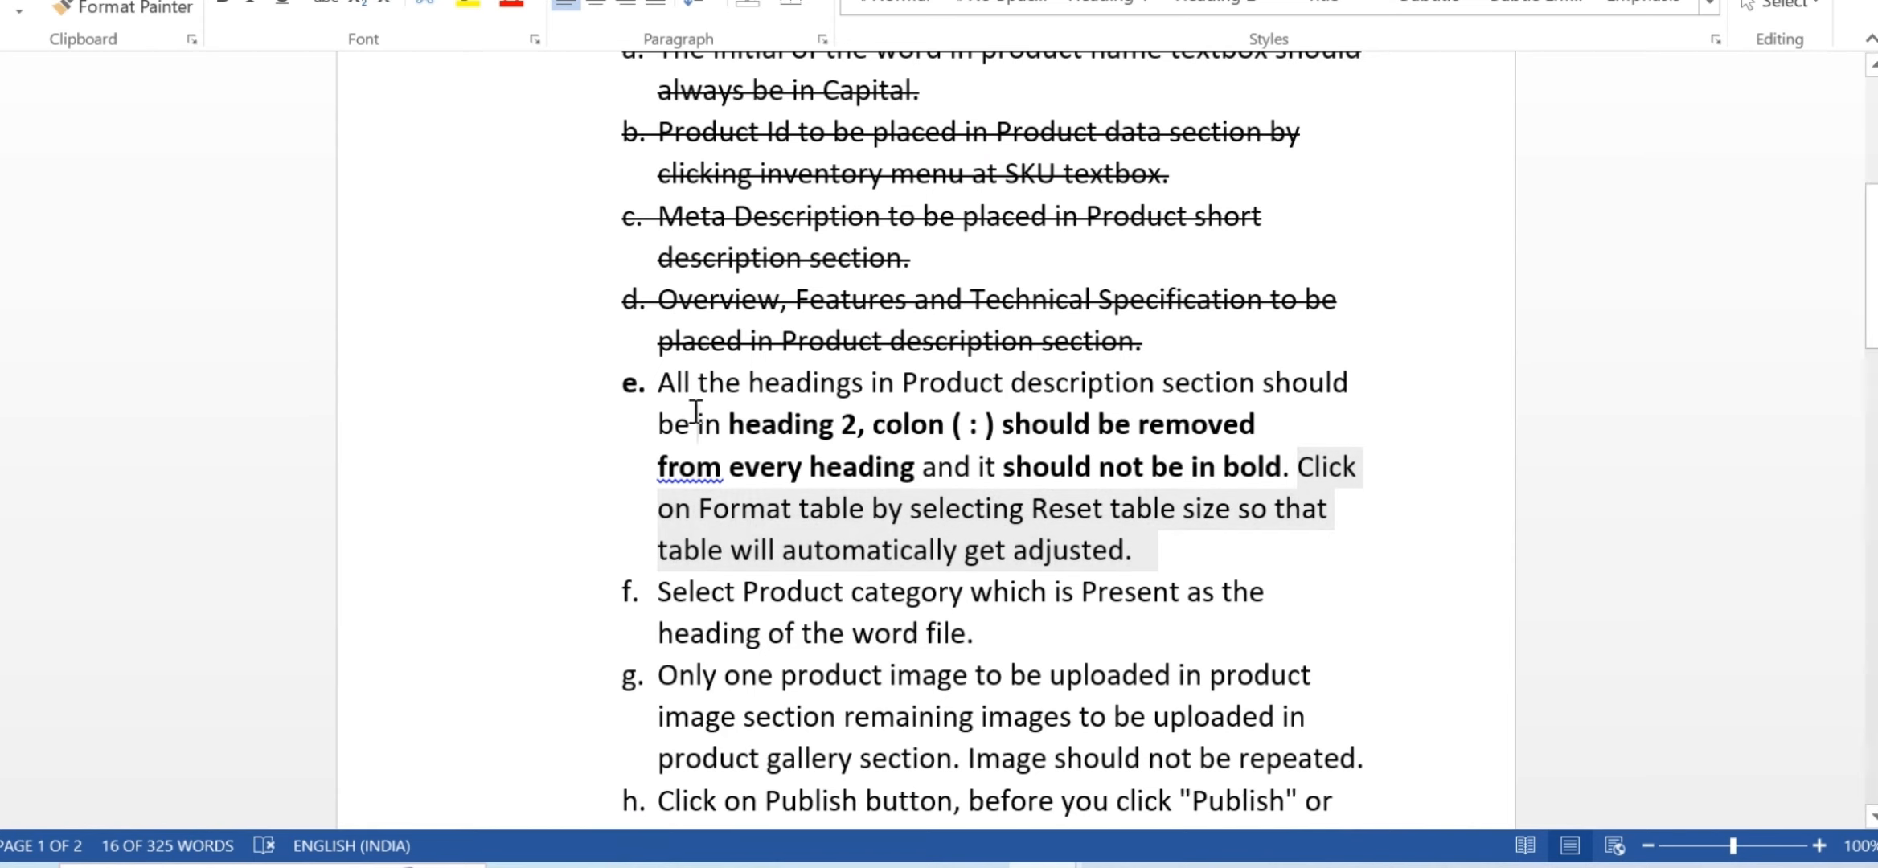
drag(661, 378, 1127, 547)
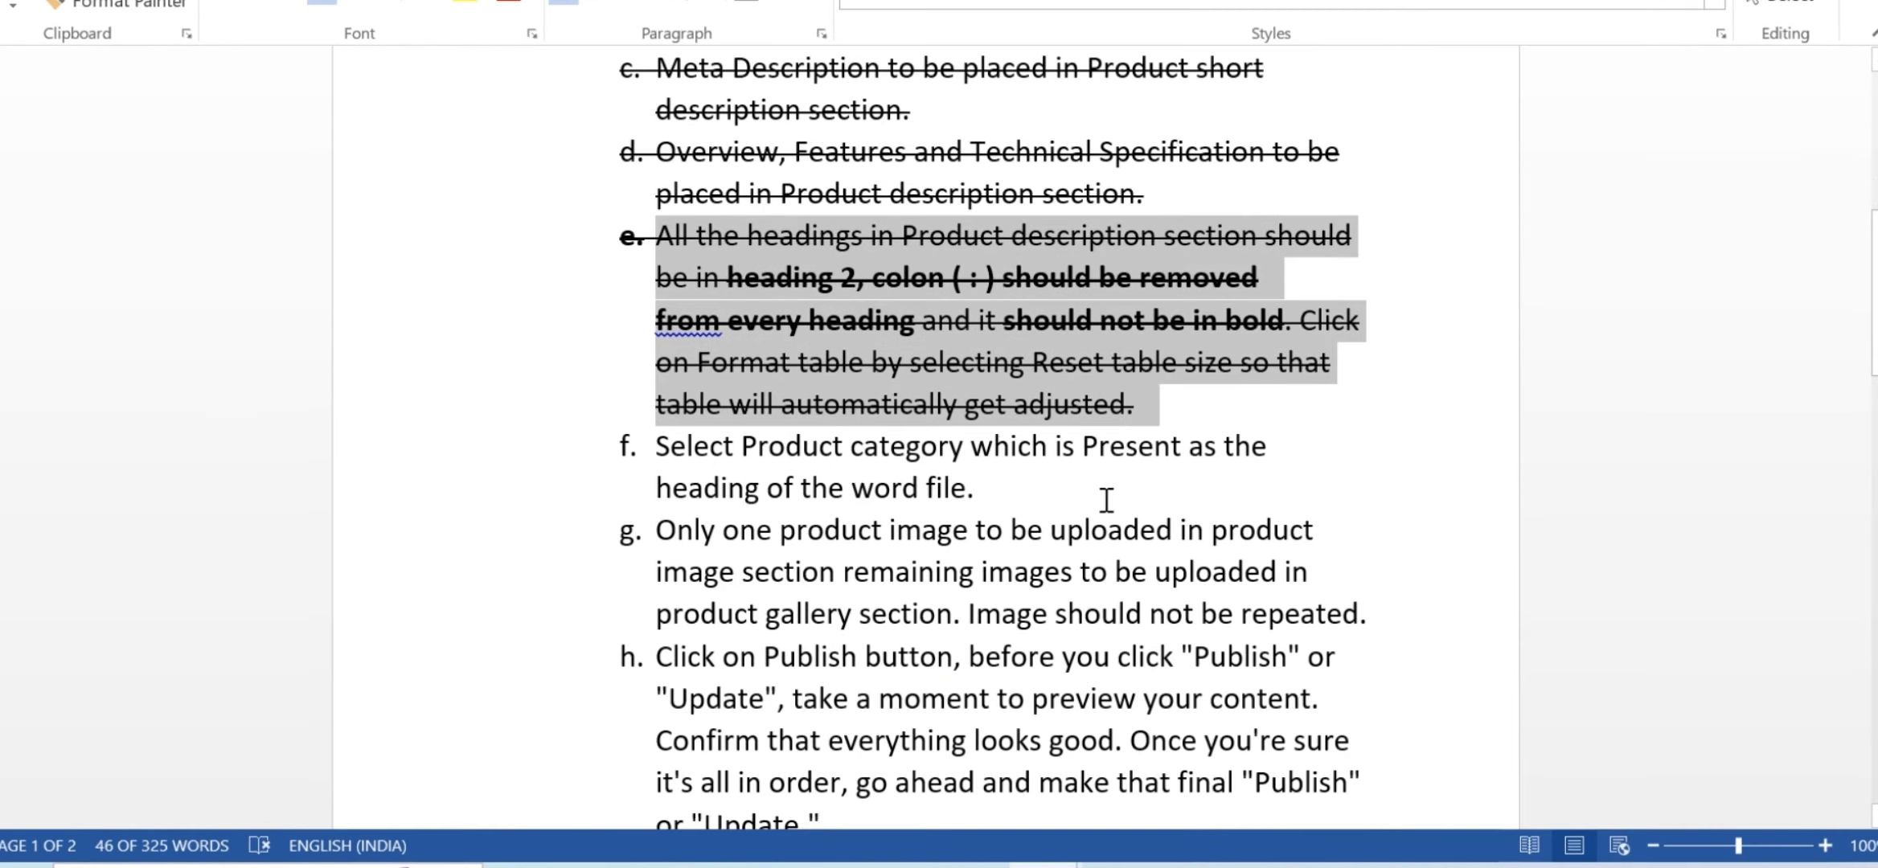
click(1106, 500)
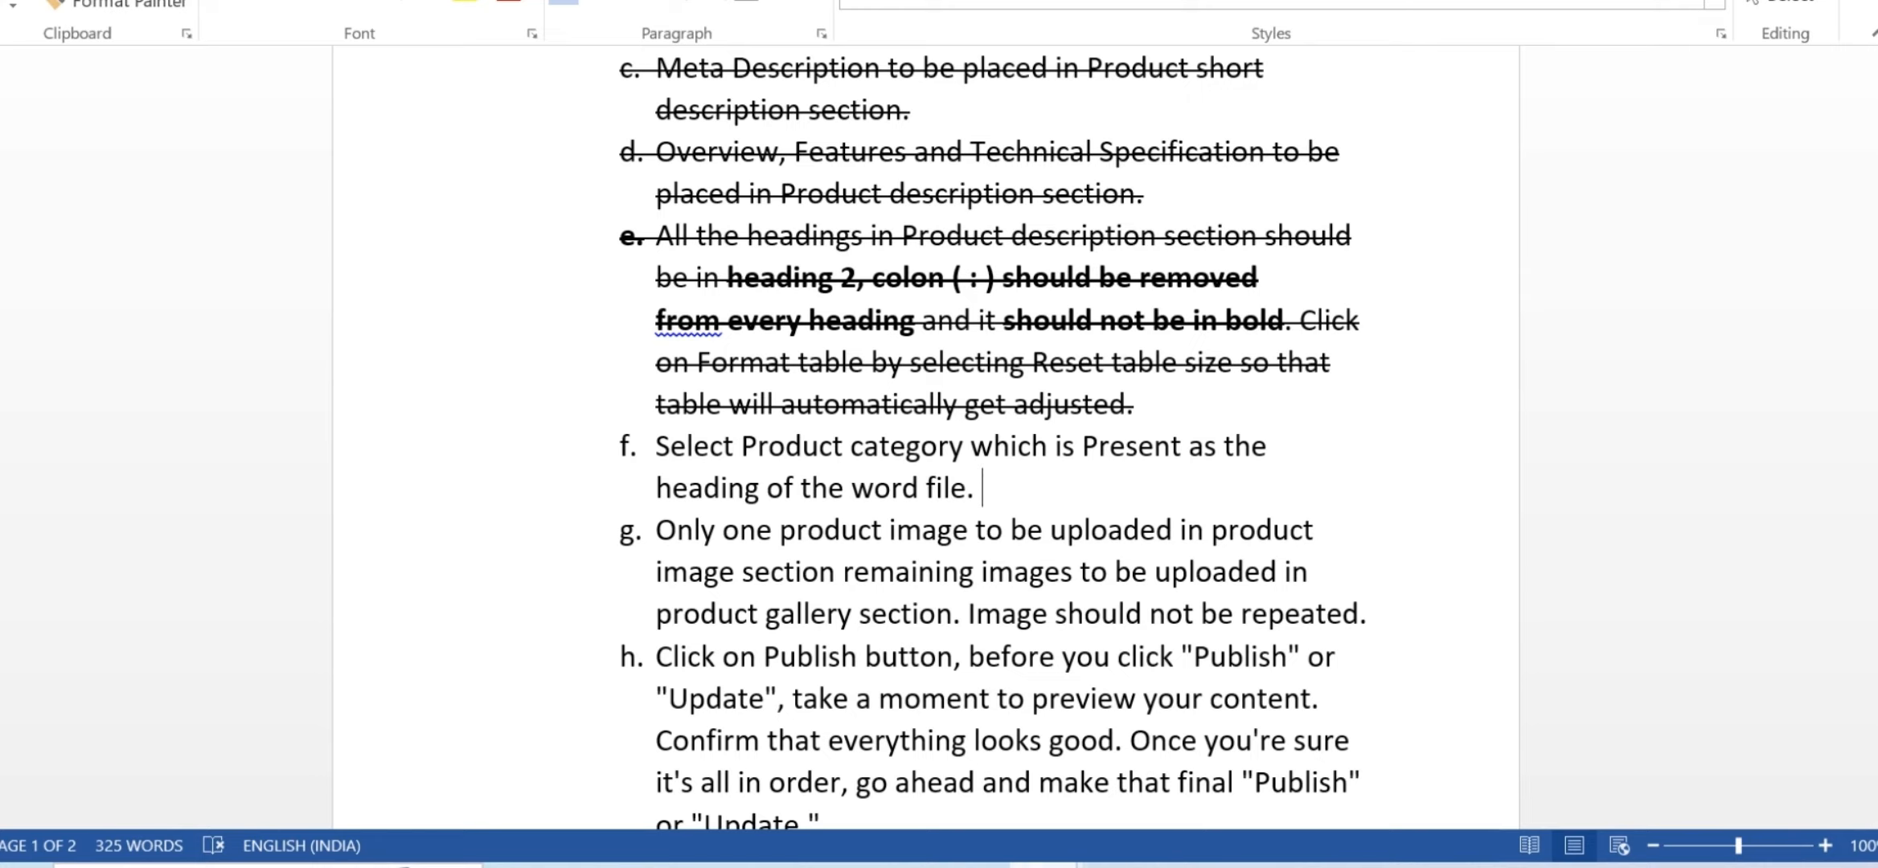
- Copy the heading WDM Transponder from the top of the product Word file, and return to the WordPress product editor
mouse_move(1122, 865)
click(1181, 776)
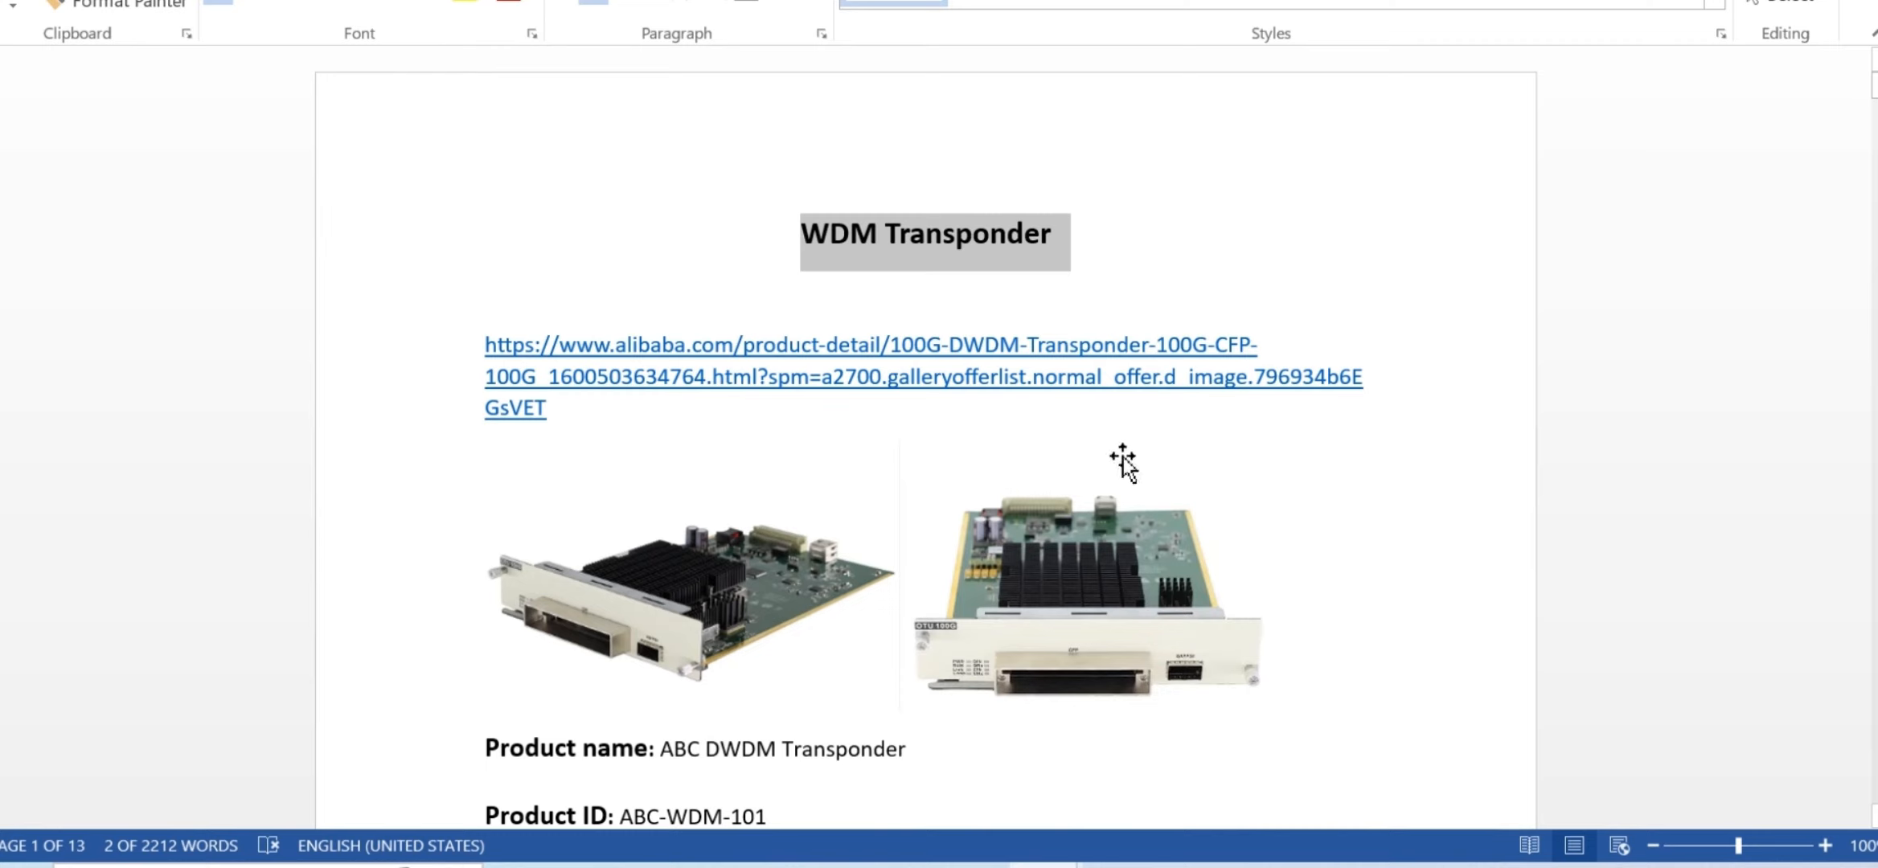
click(802, 237)
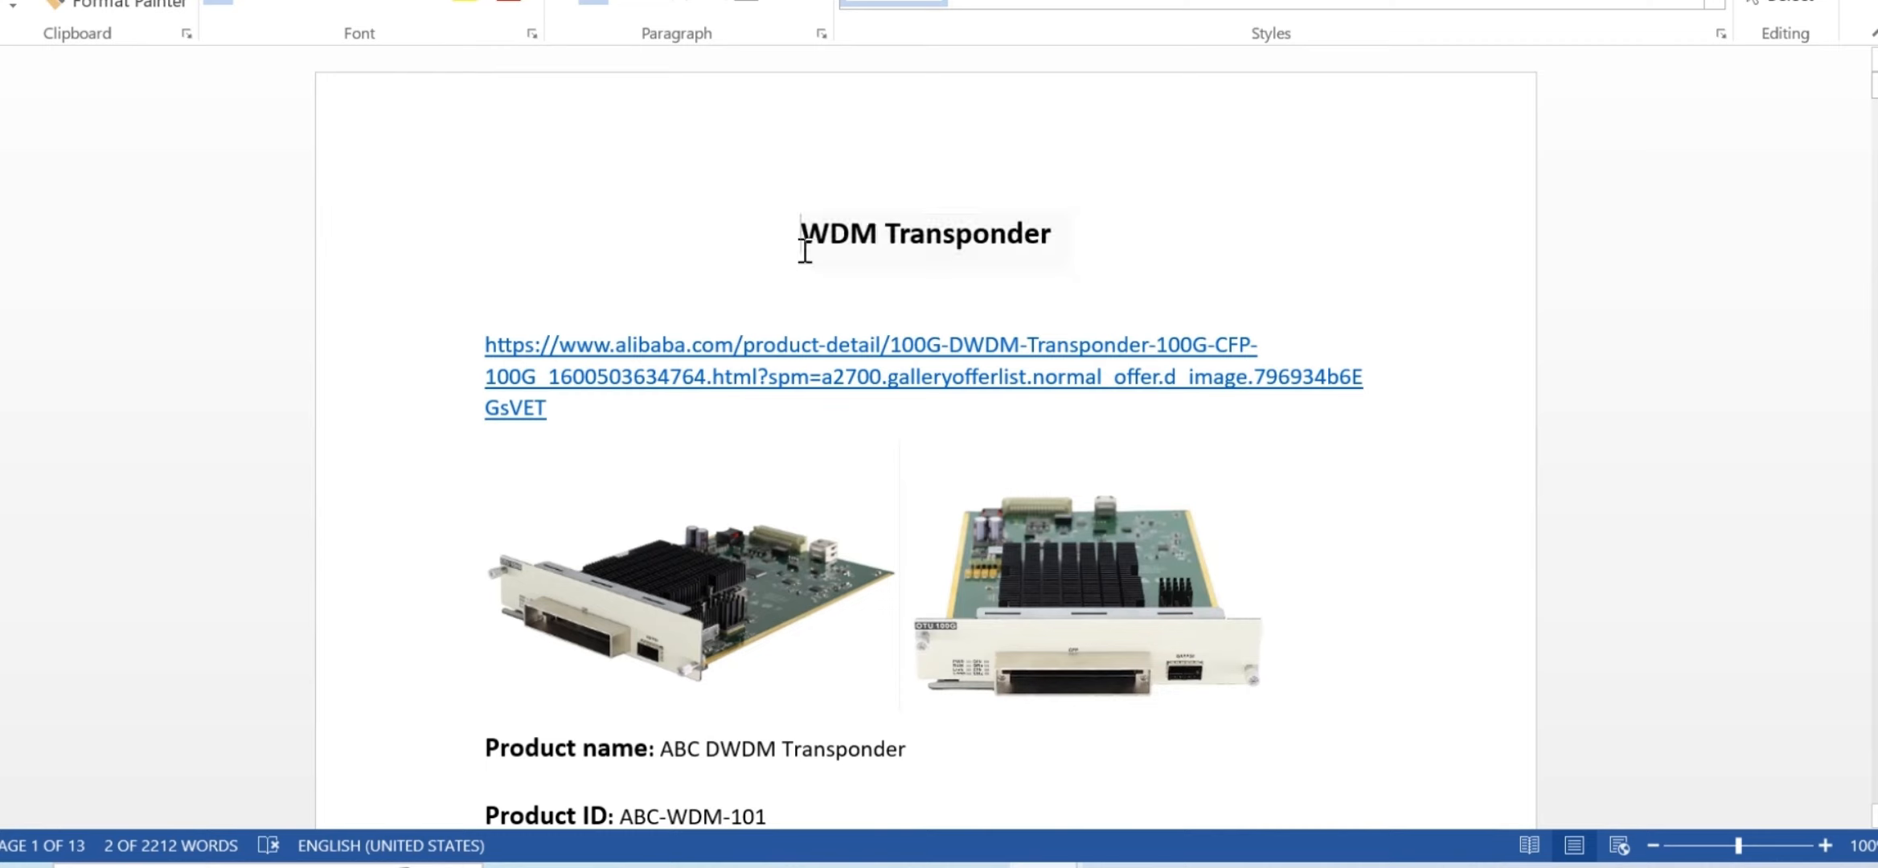
drag(799, 236, 997, 233)
key(ctrl+c)
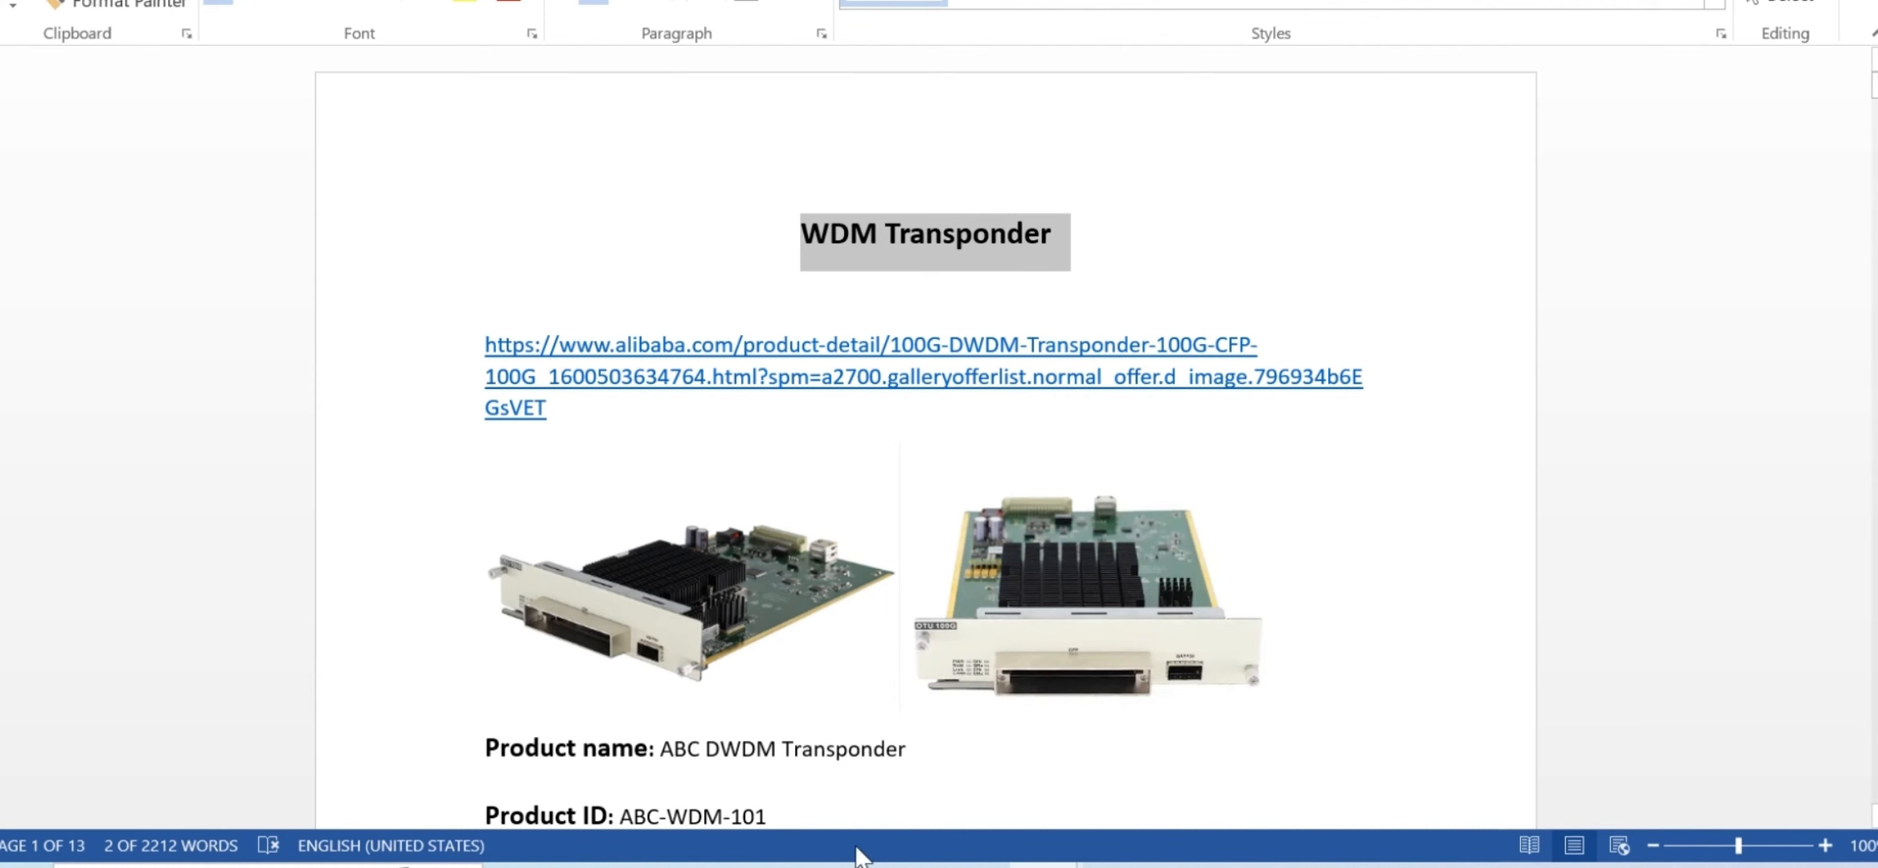
click(822, 866)
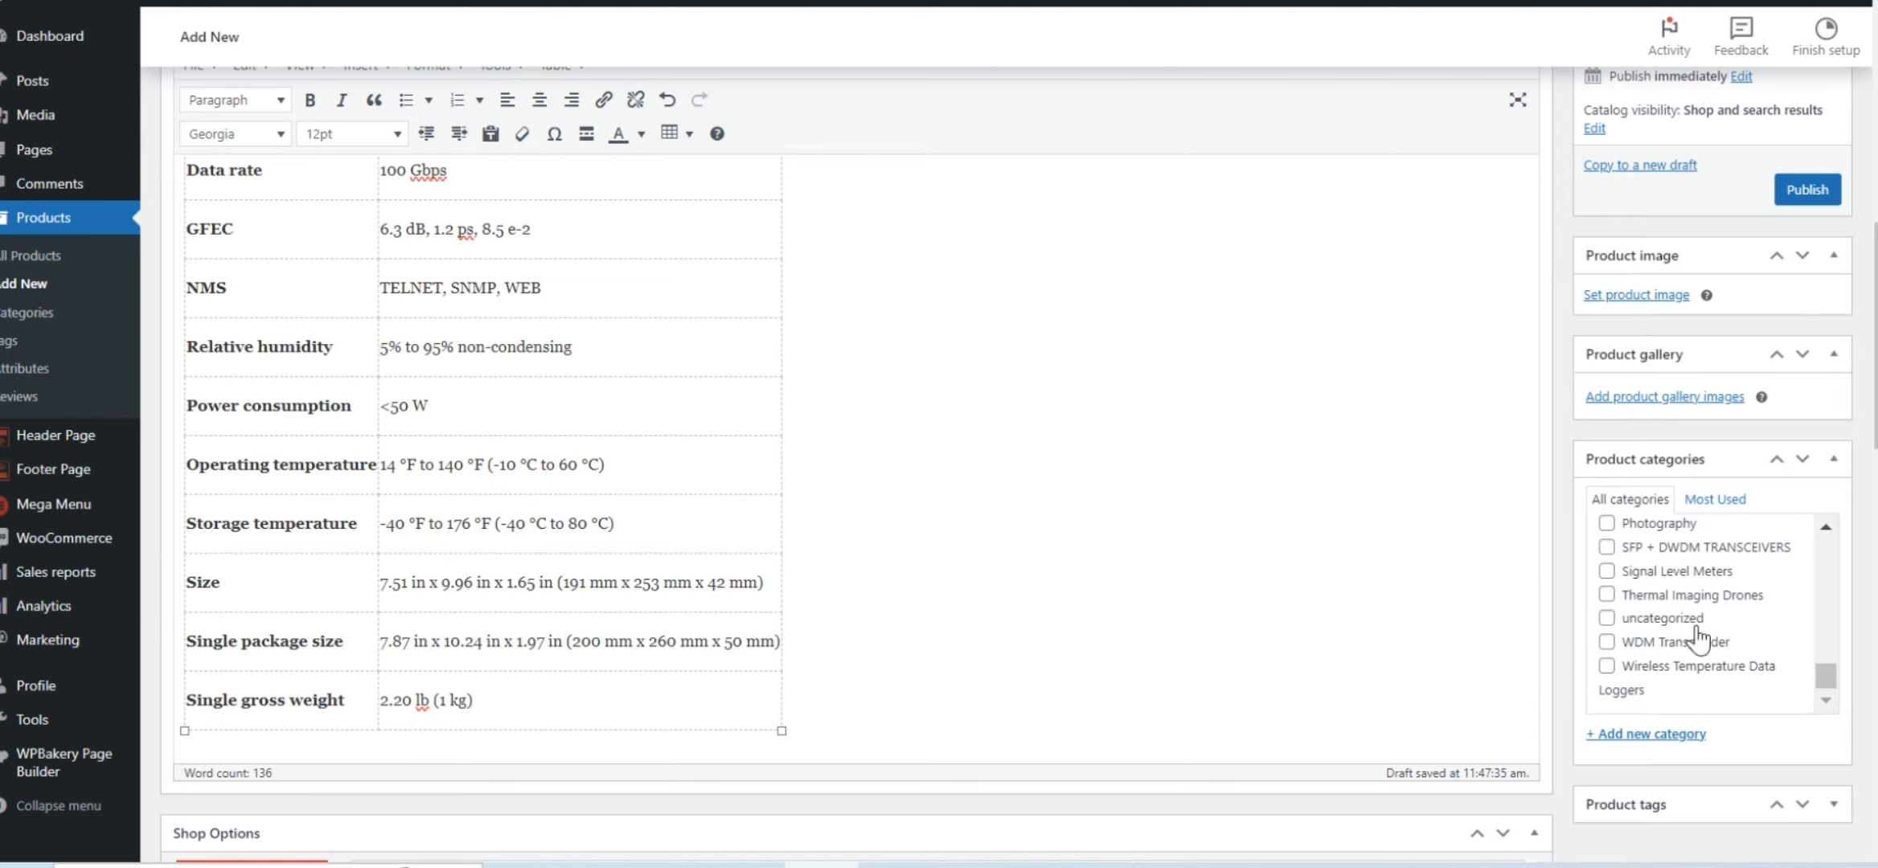
- Search the product page for the copied text WDM Transponder and select that product category
scroll(1698, 655, up, 2)
scroll(1700, 665, down, 2)
key(ctrl+f)
key(ctrl+v)
scroll(1675, 639, down, 6)
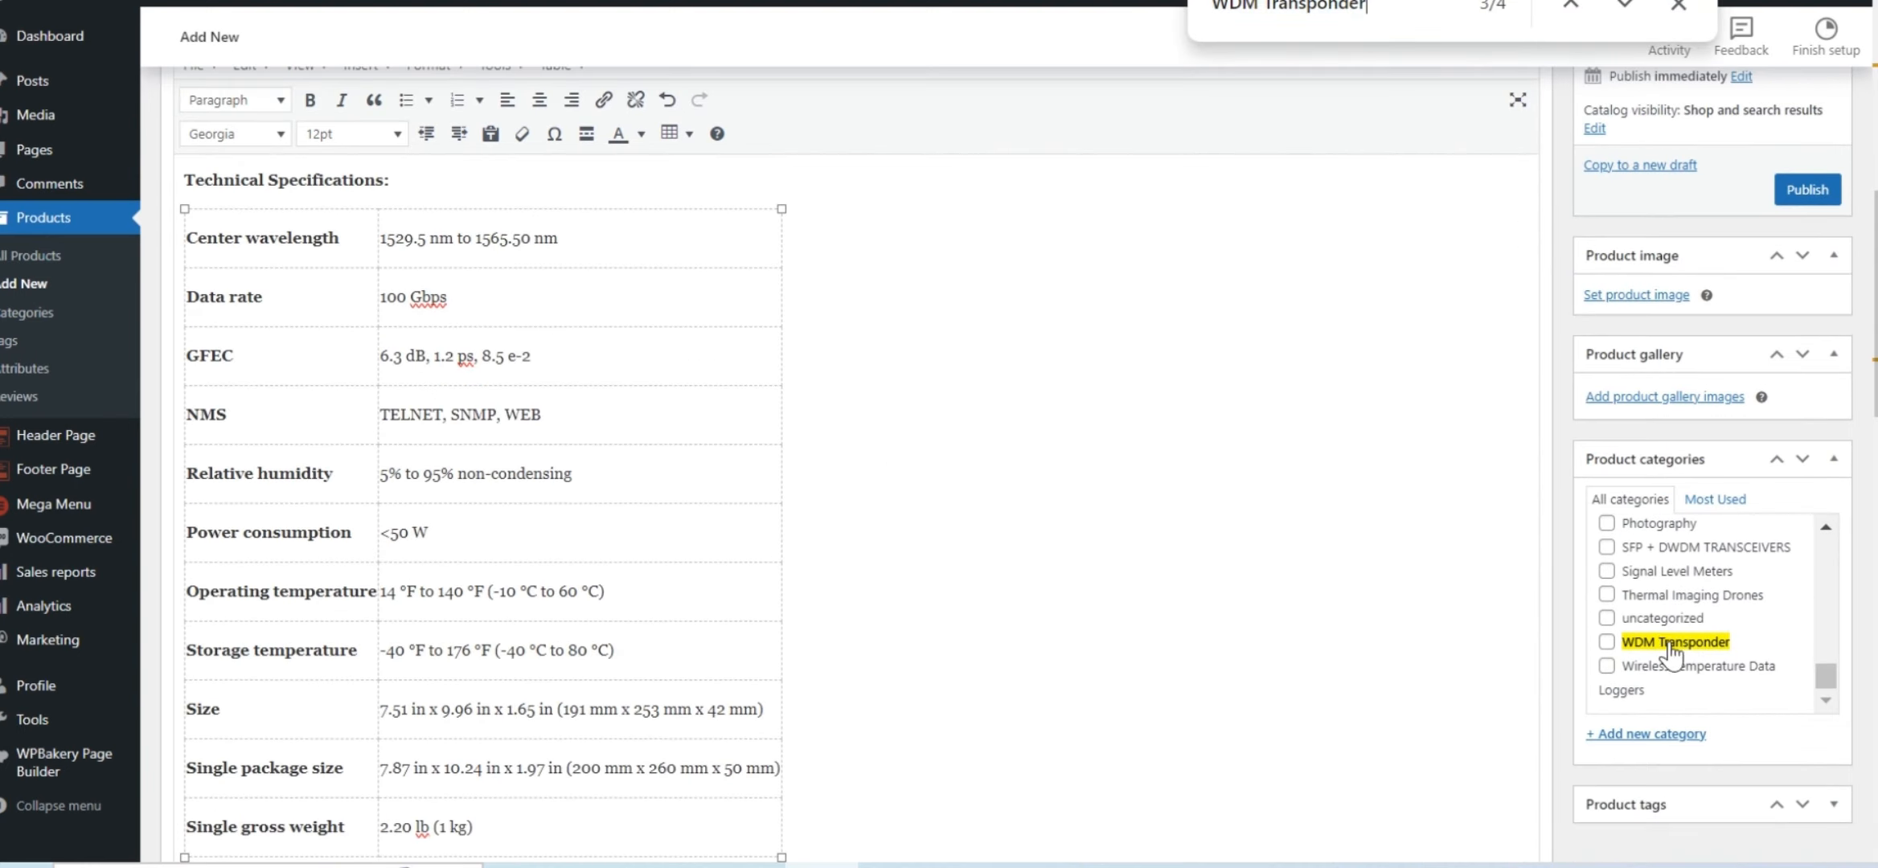
click(1608, 643)
- Strike through guideline f about the product category in the Word upload instructions, and return to the WordPress product editor
mouse_move(1045, 859)
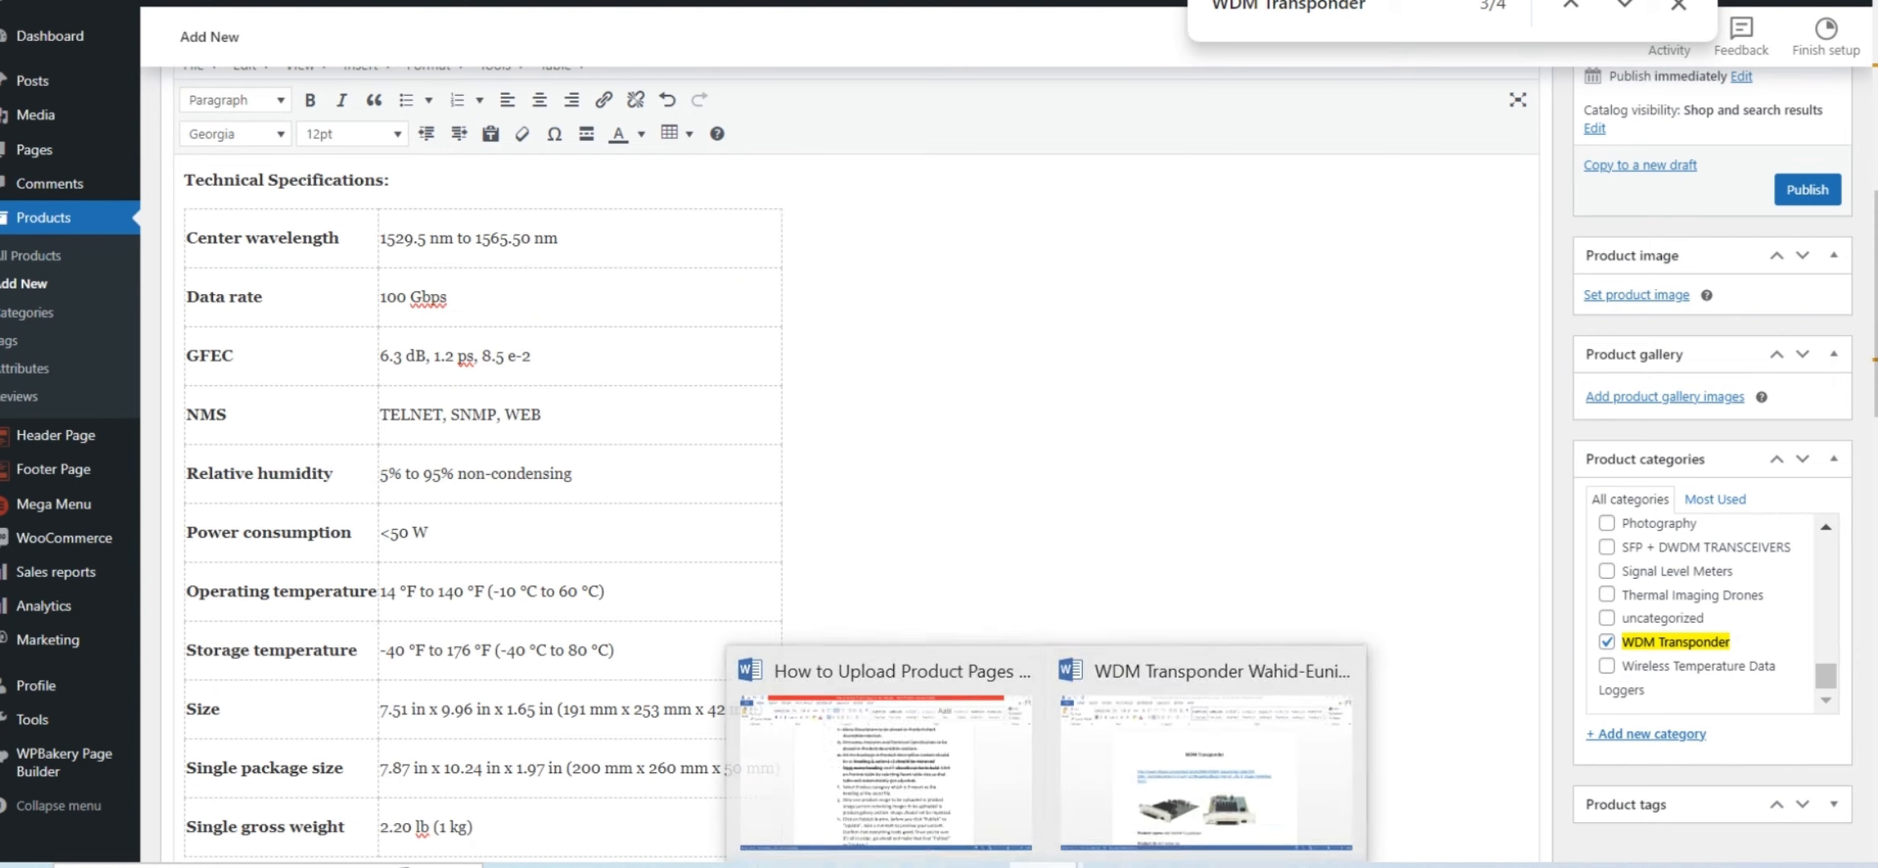
click(1014, 807)
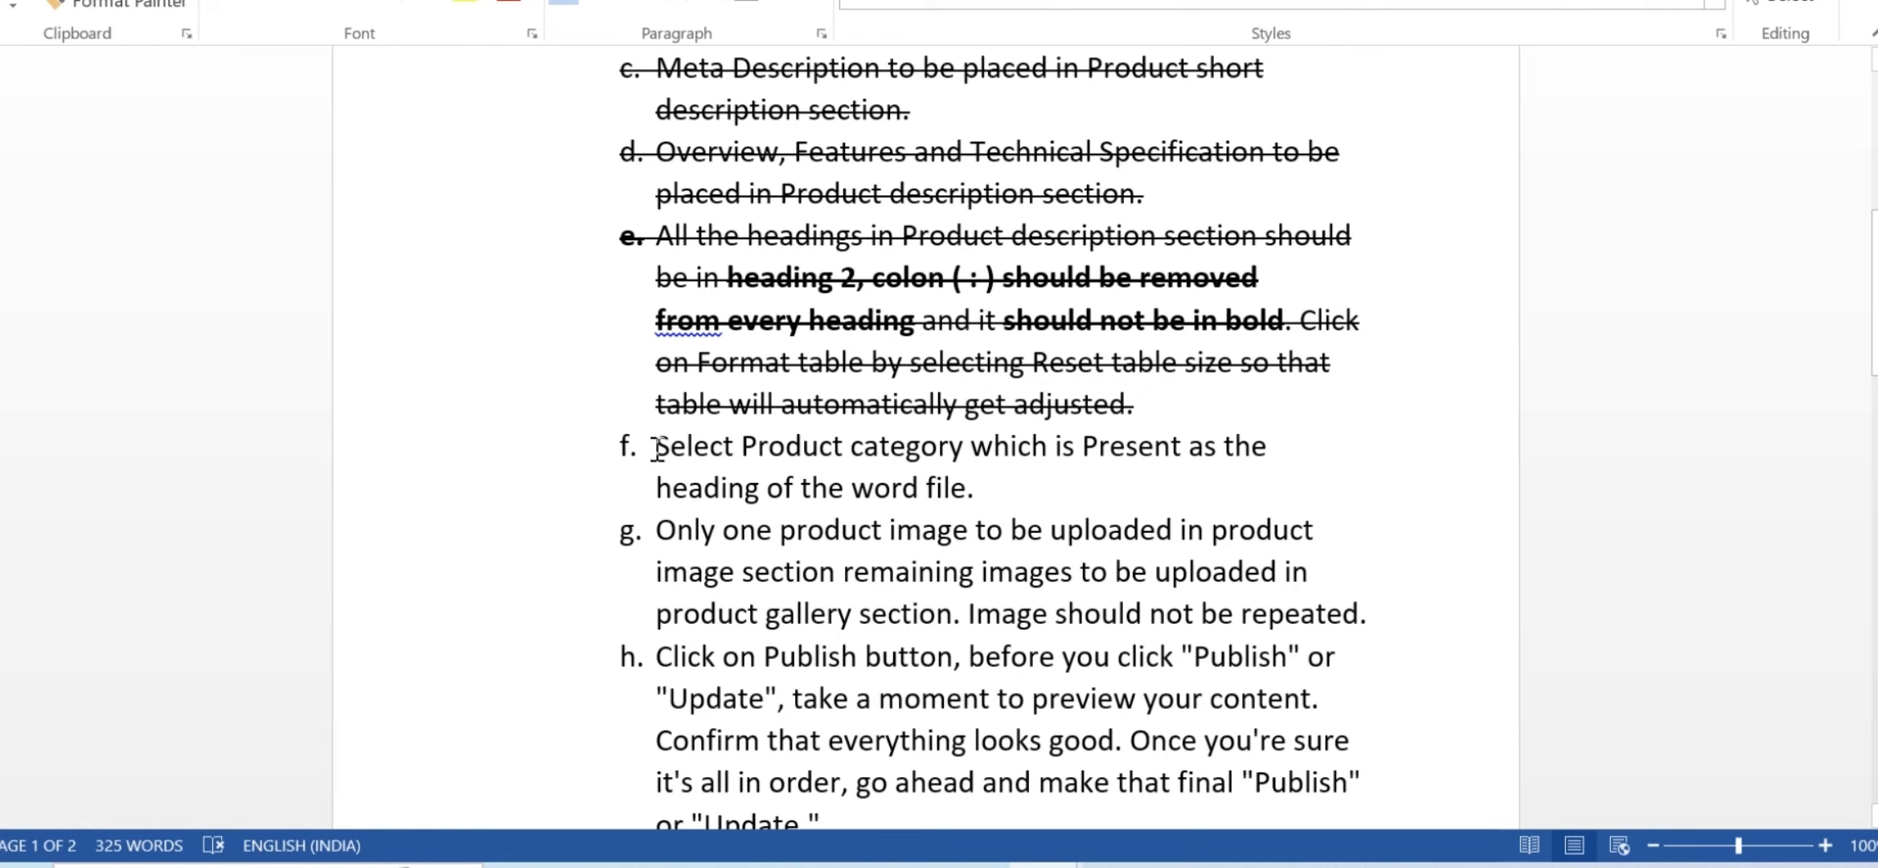
drag(656, 448, 1123, 486)
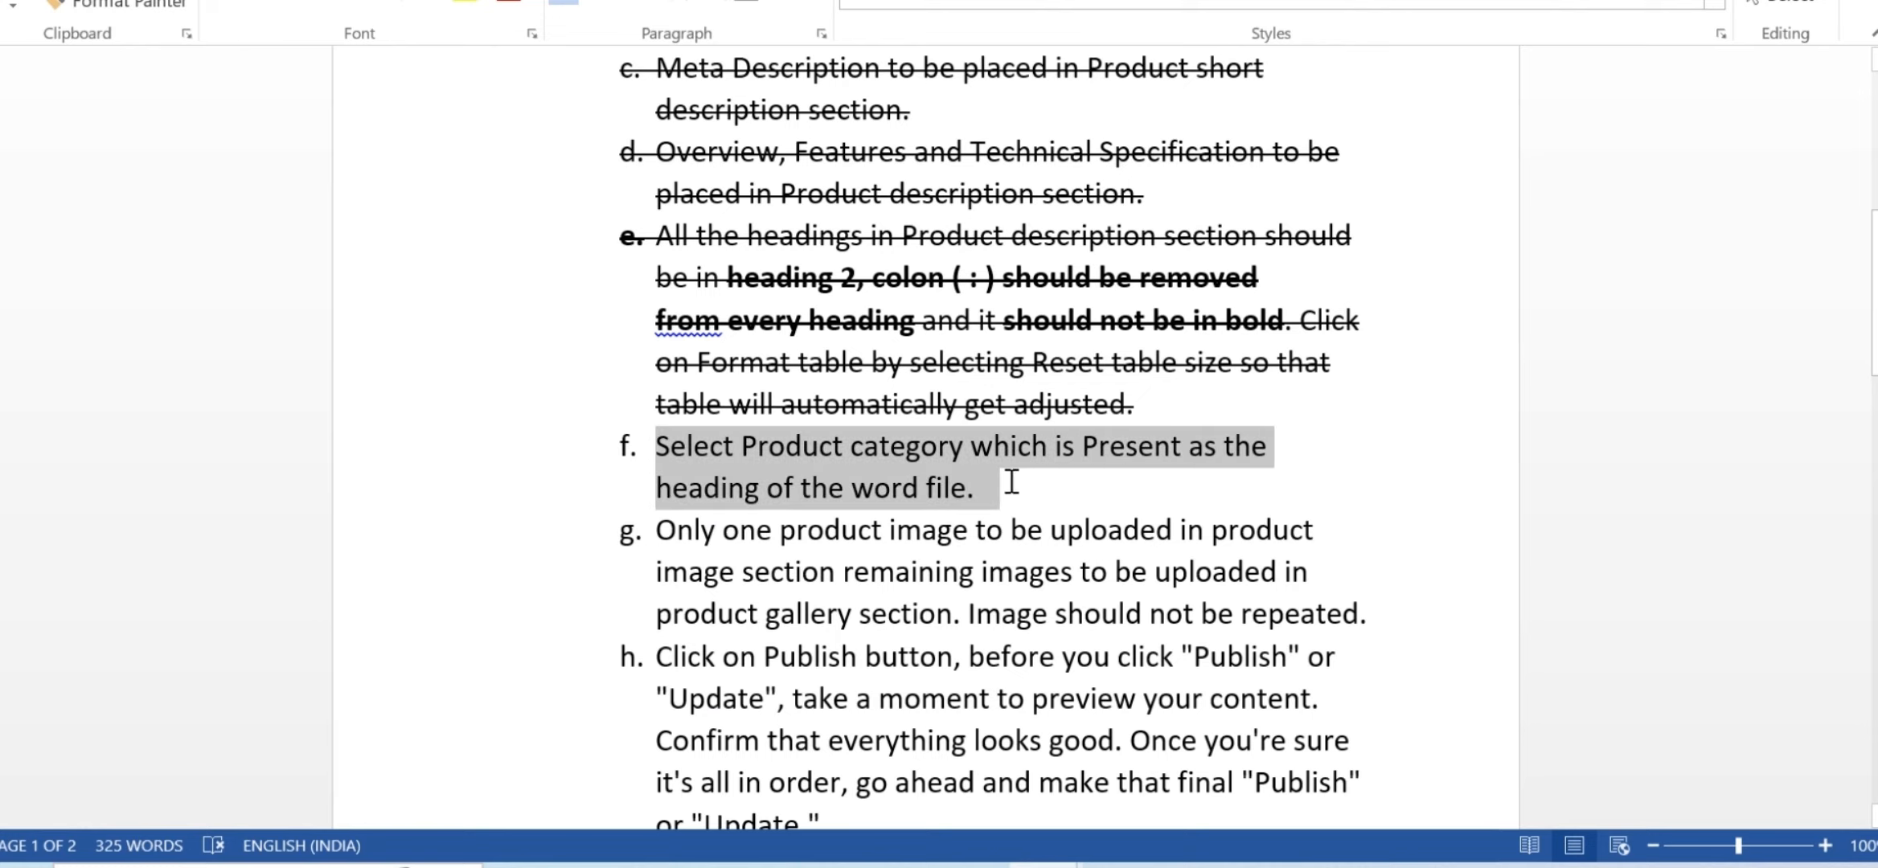
click(321, 2)
scroll(1056, 487, down, 1)
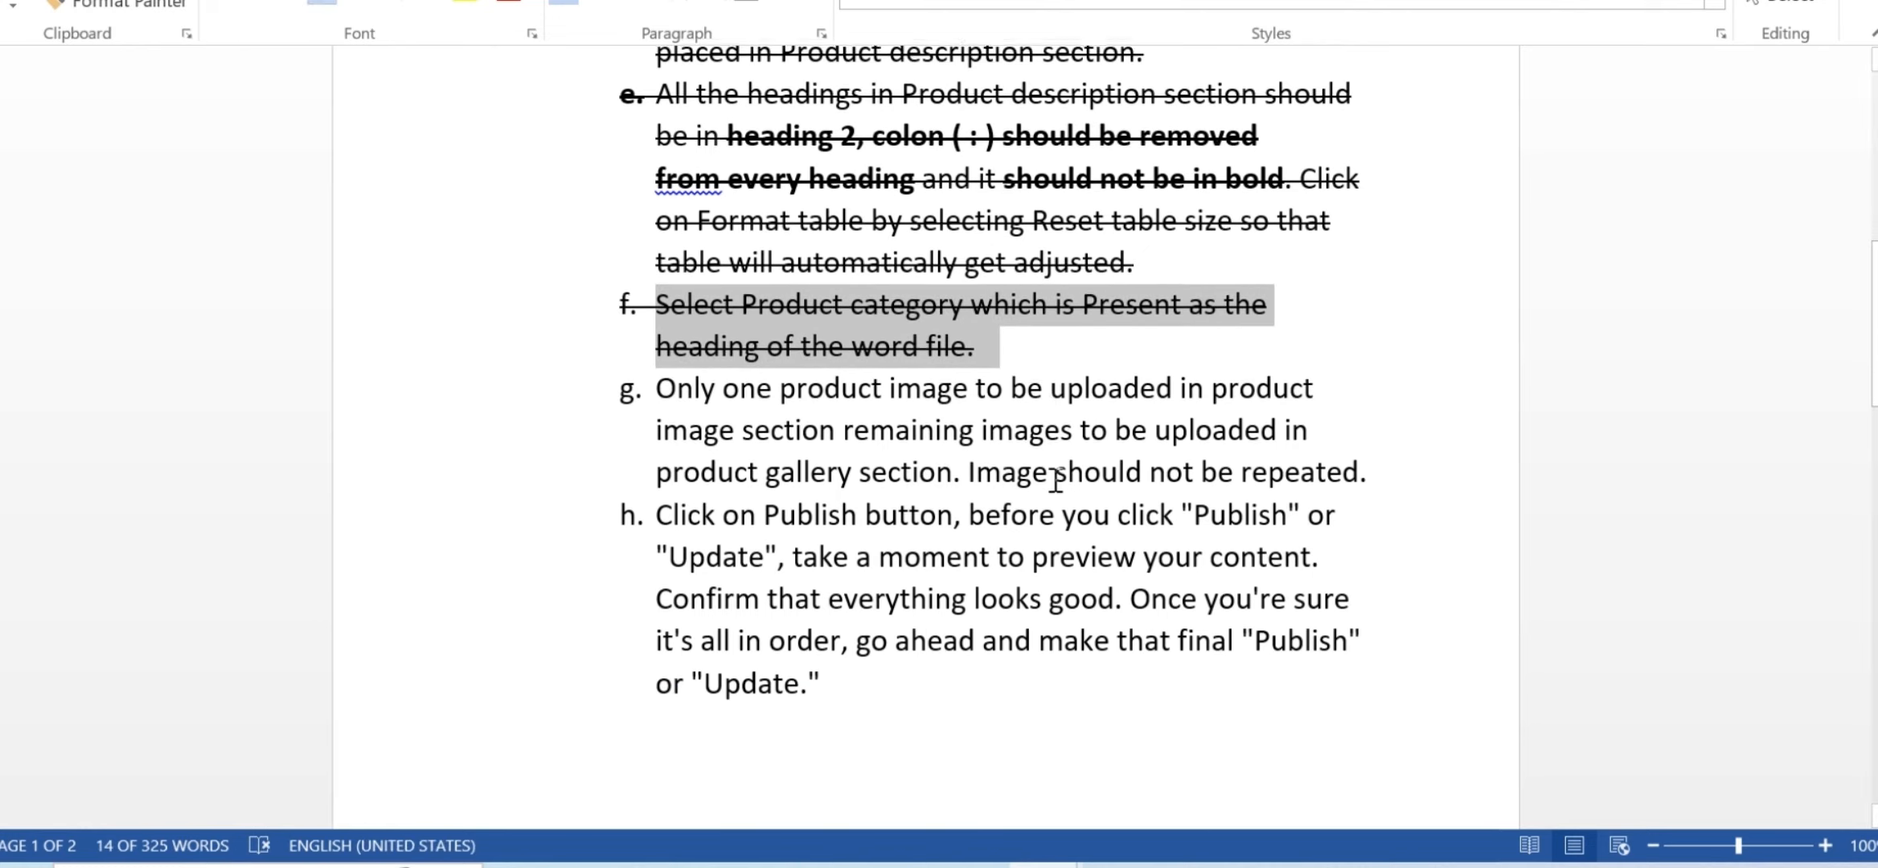
click(1343, 471)
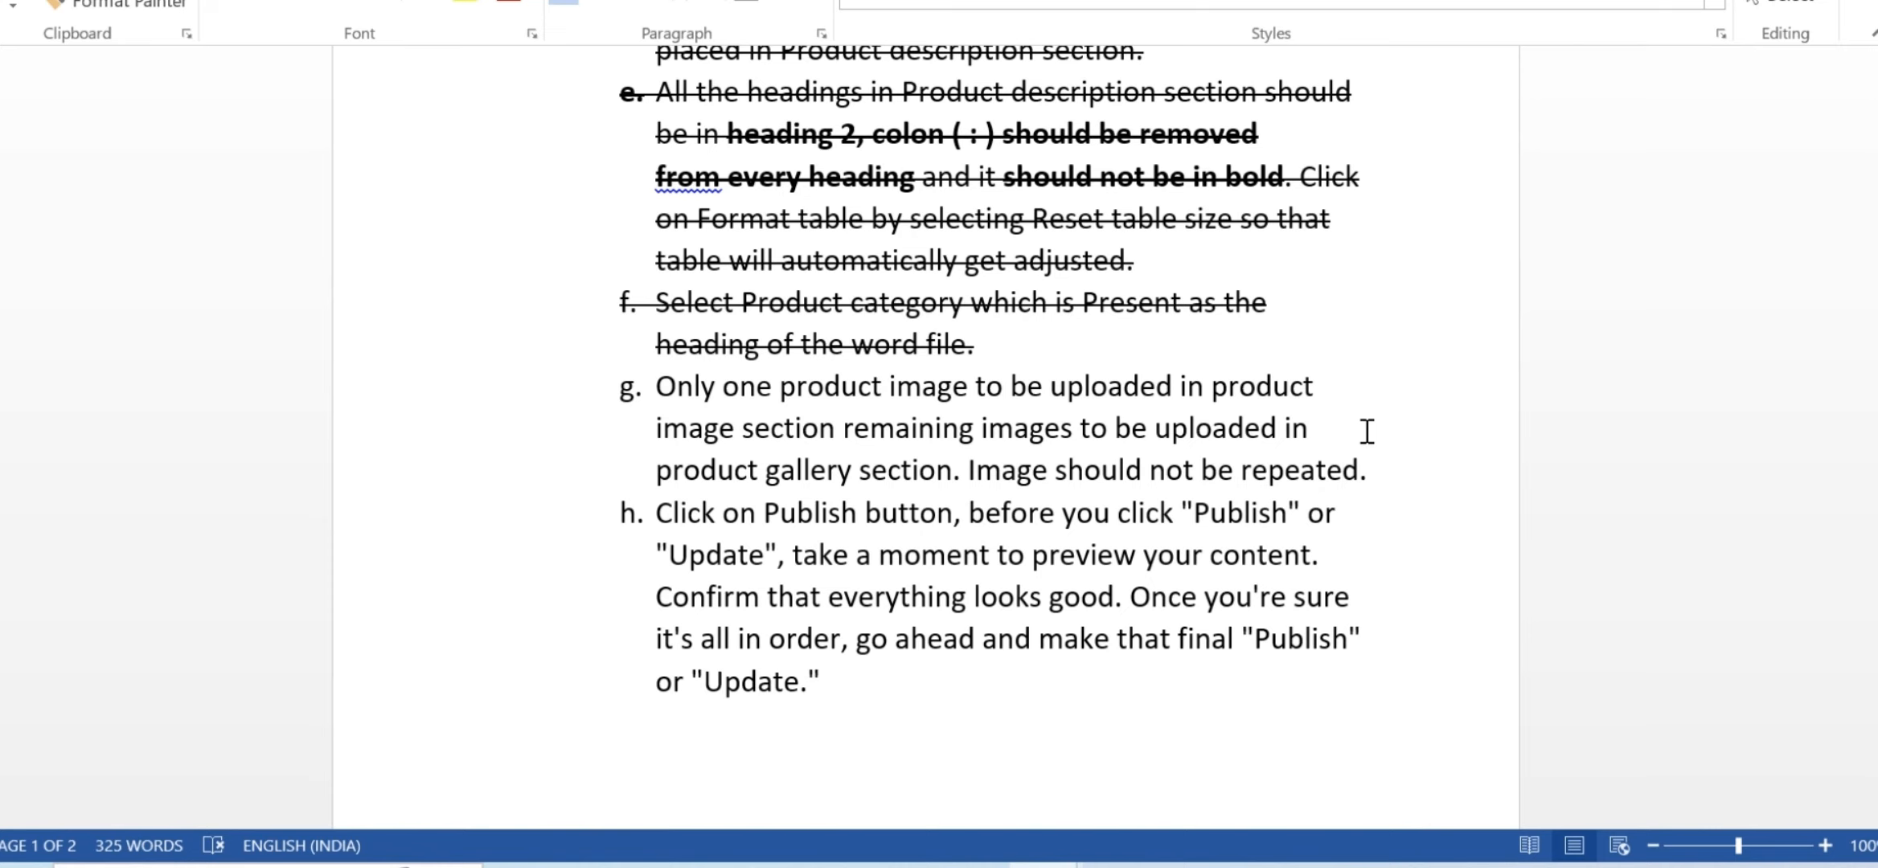
key(alt+Tab)
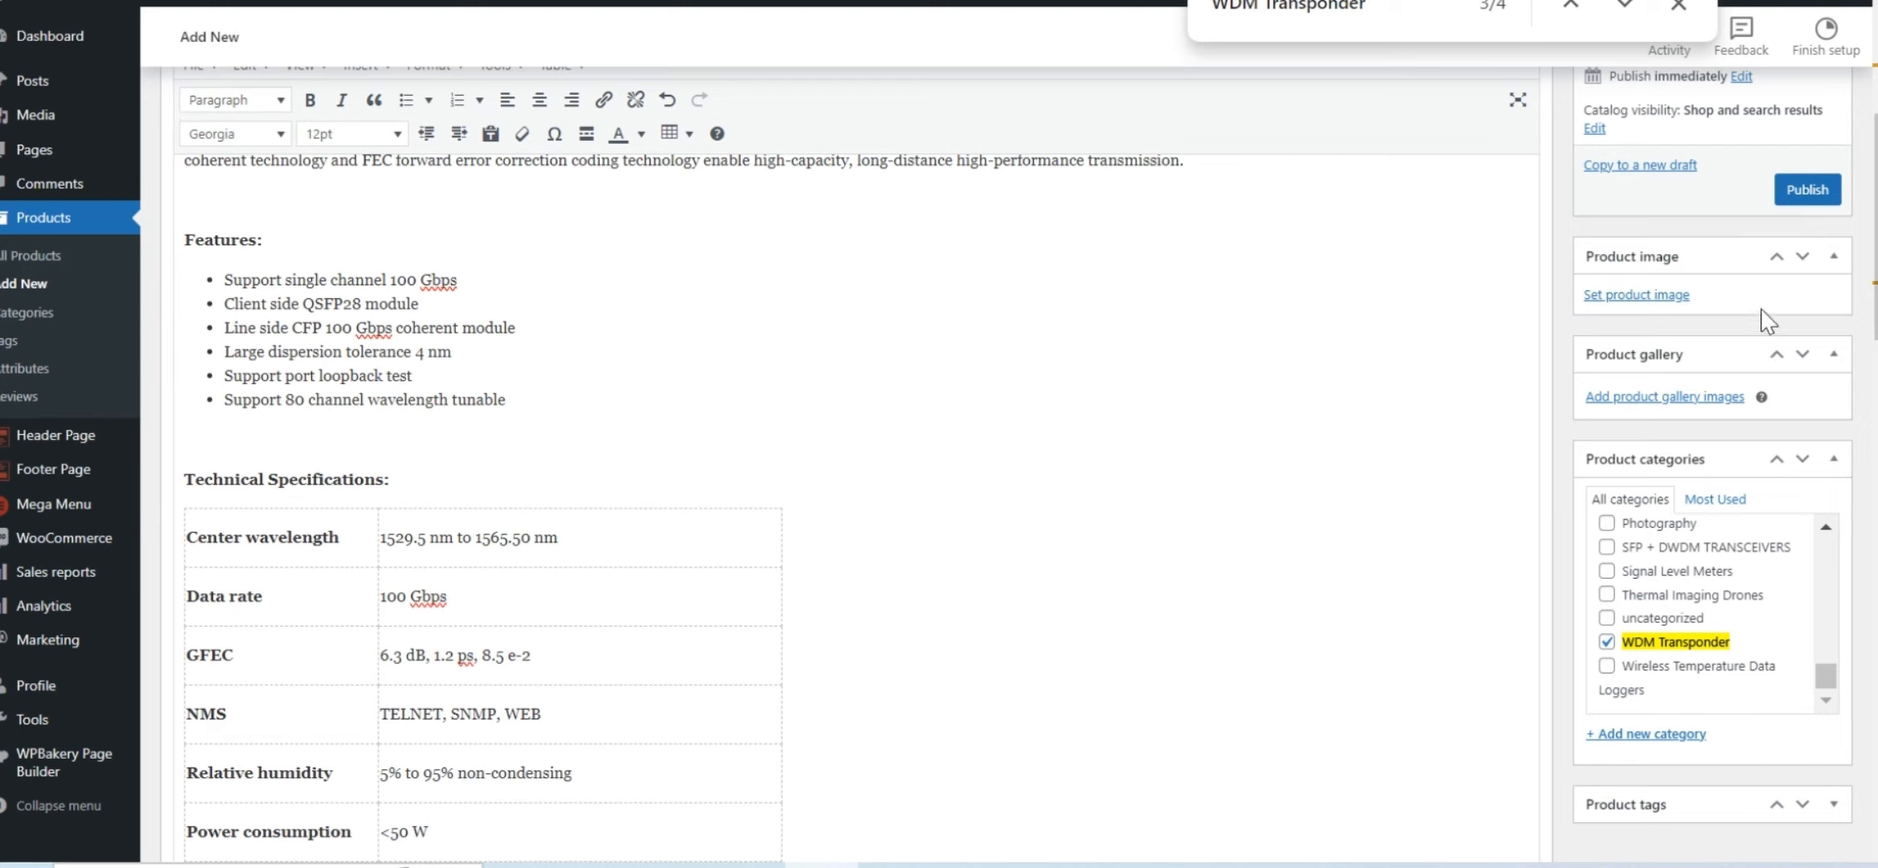
- Upload image 1 from the 1.DWDM Transponder-101 folder and set it as the product image
click(1670, 295)
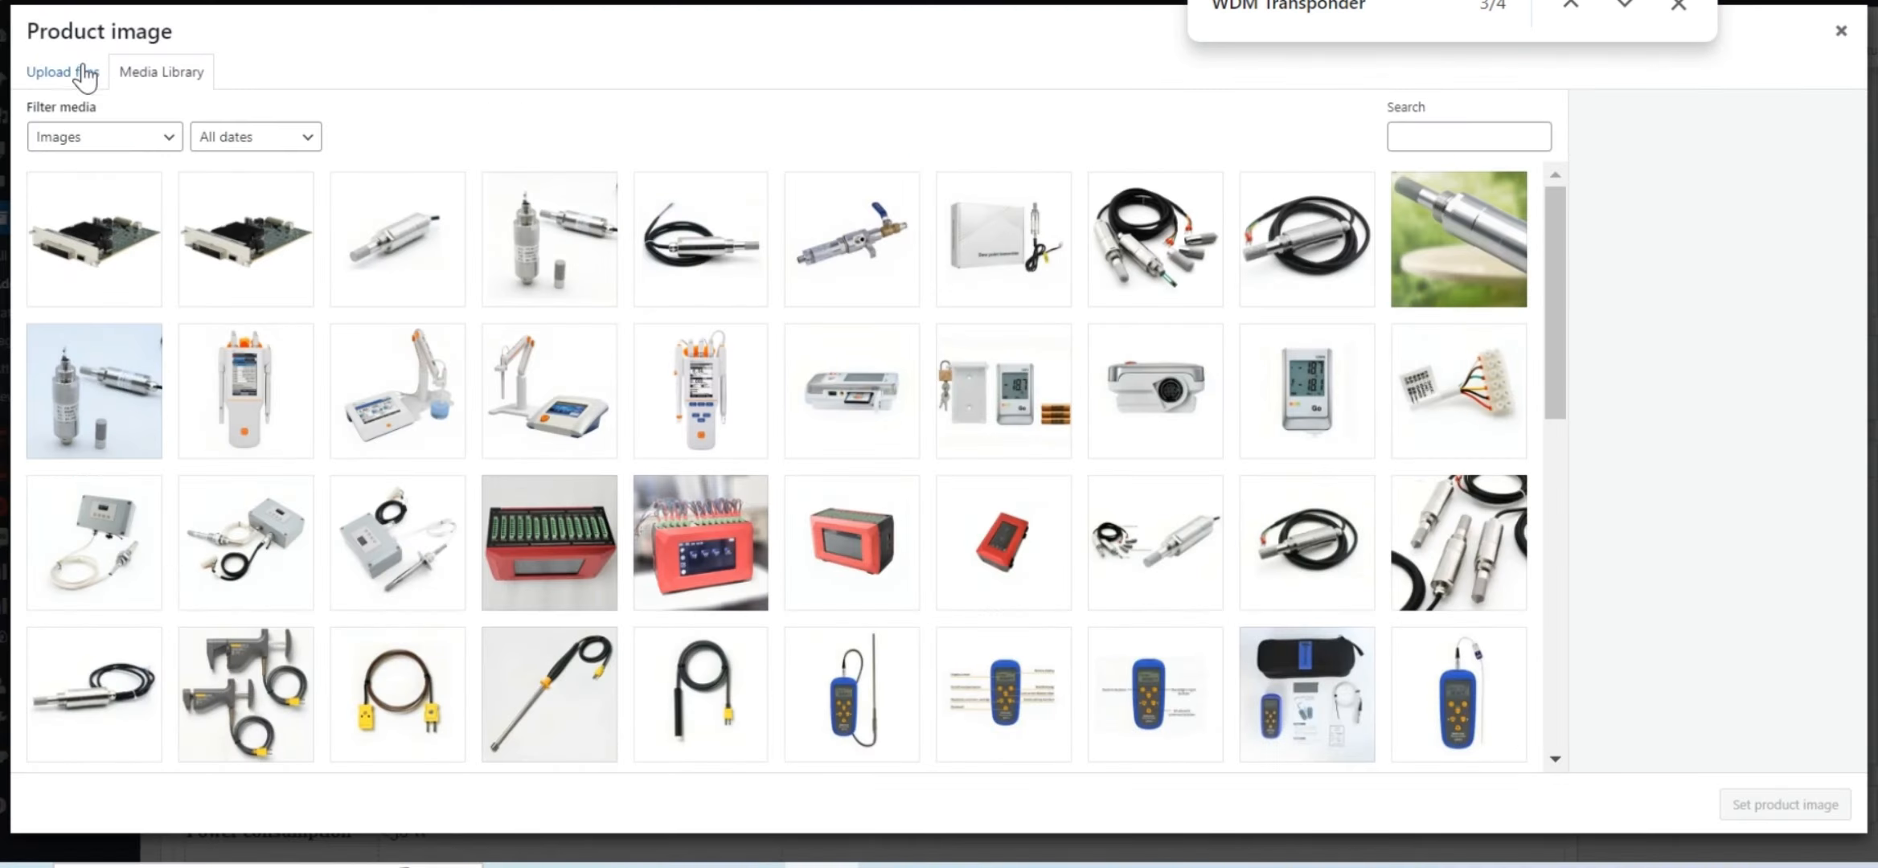
click(82, 80)
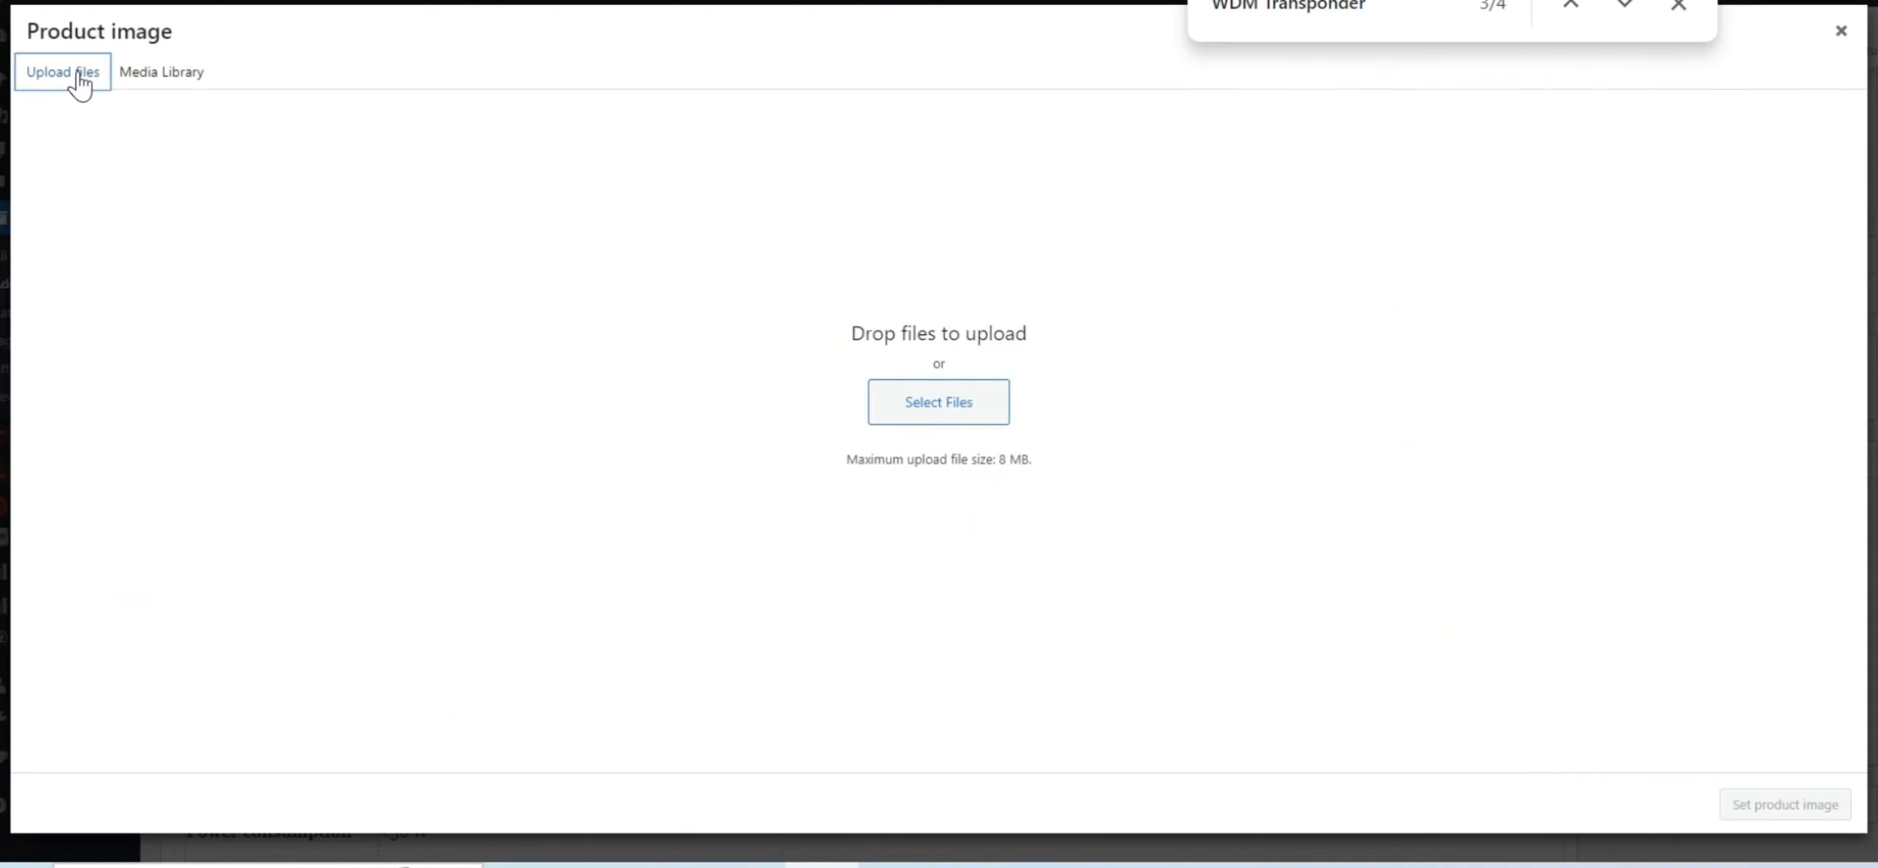
click(938, 411)
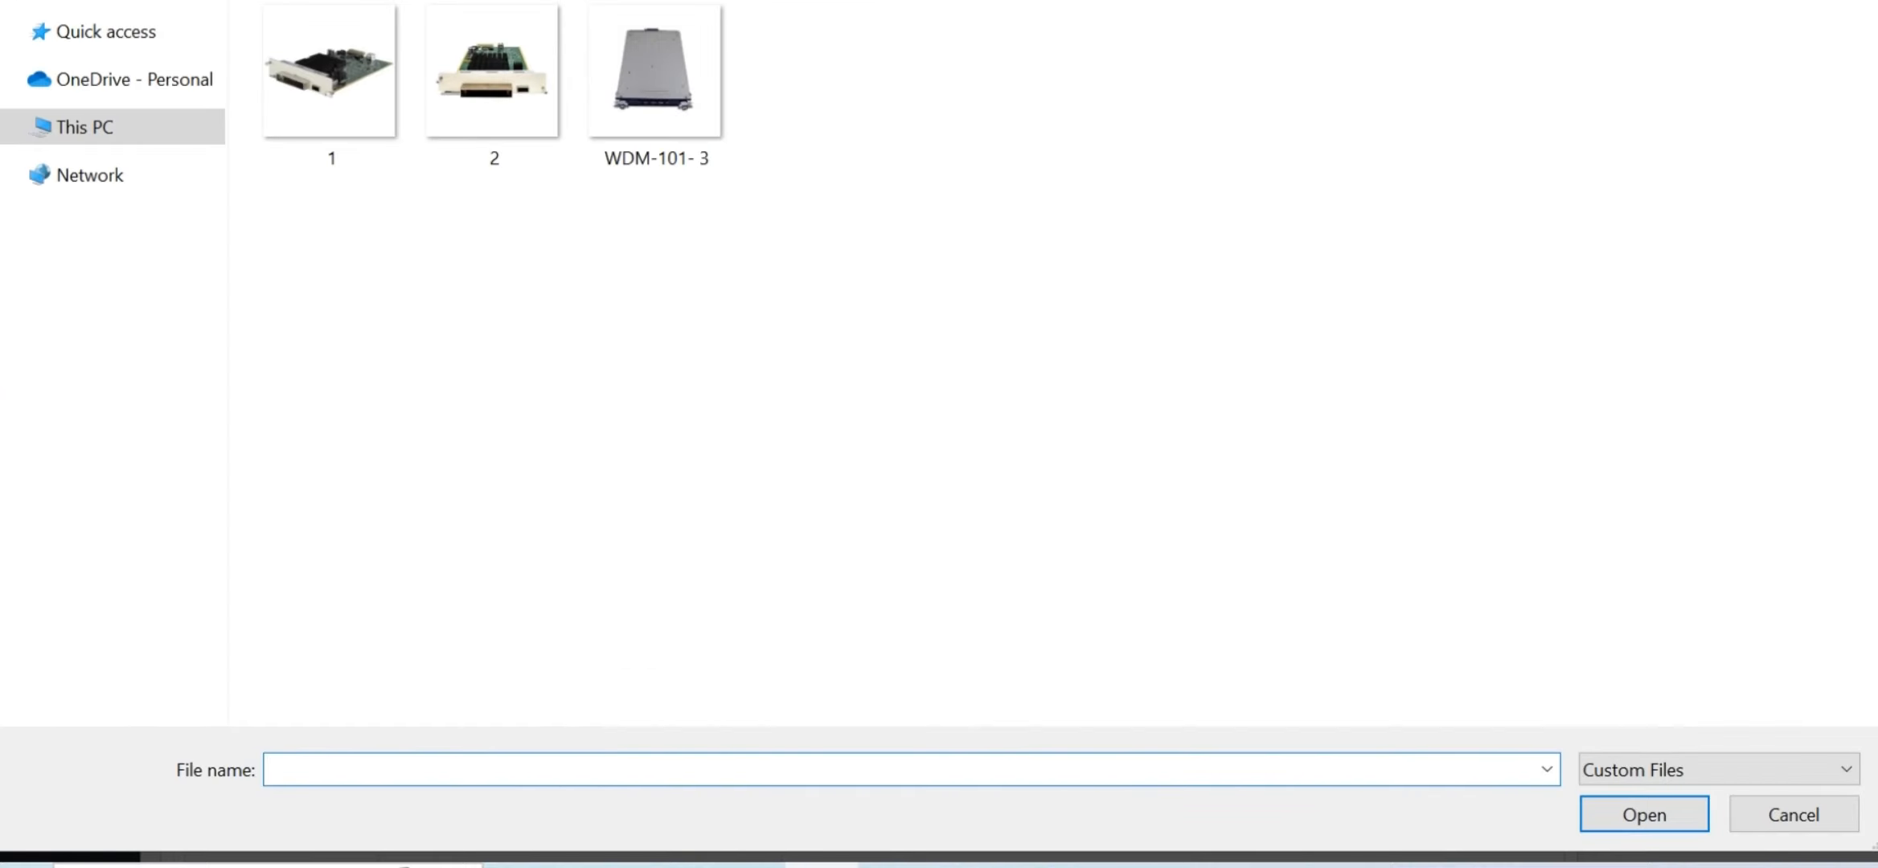
click(683, 2)
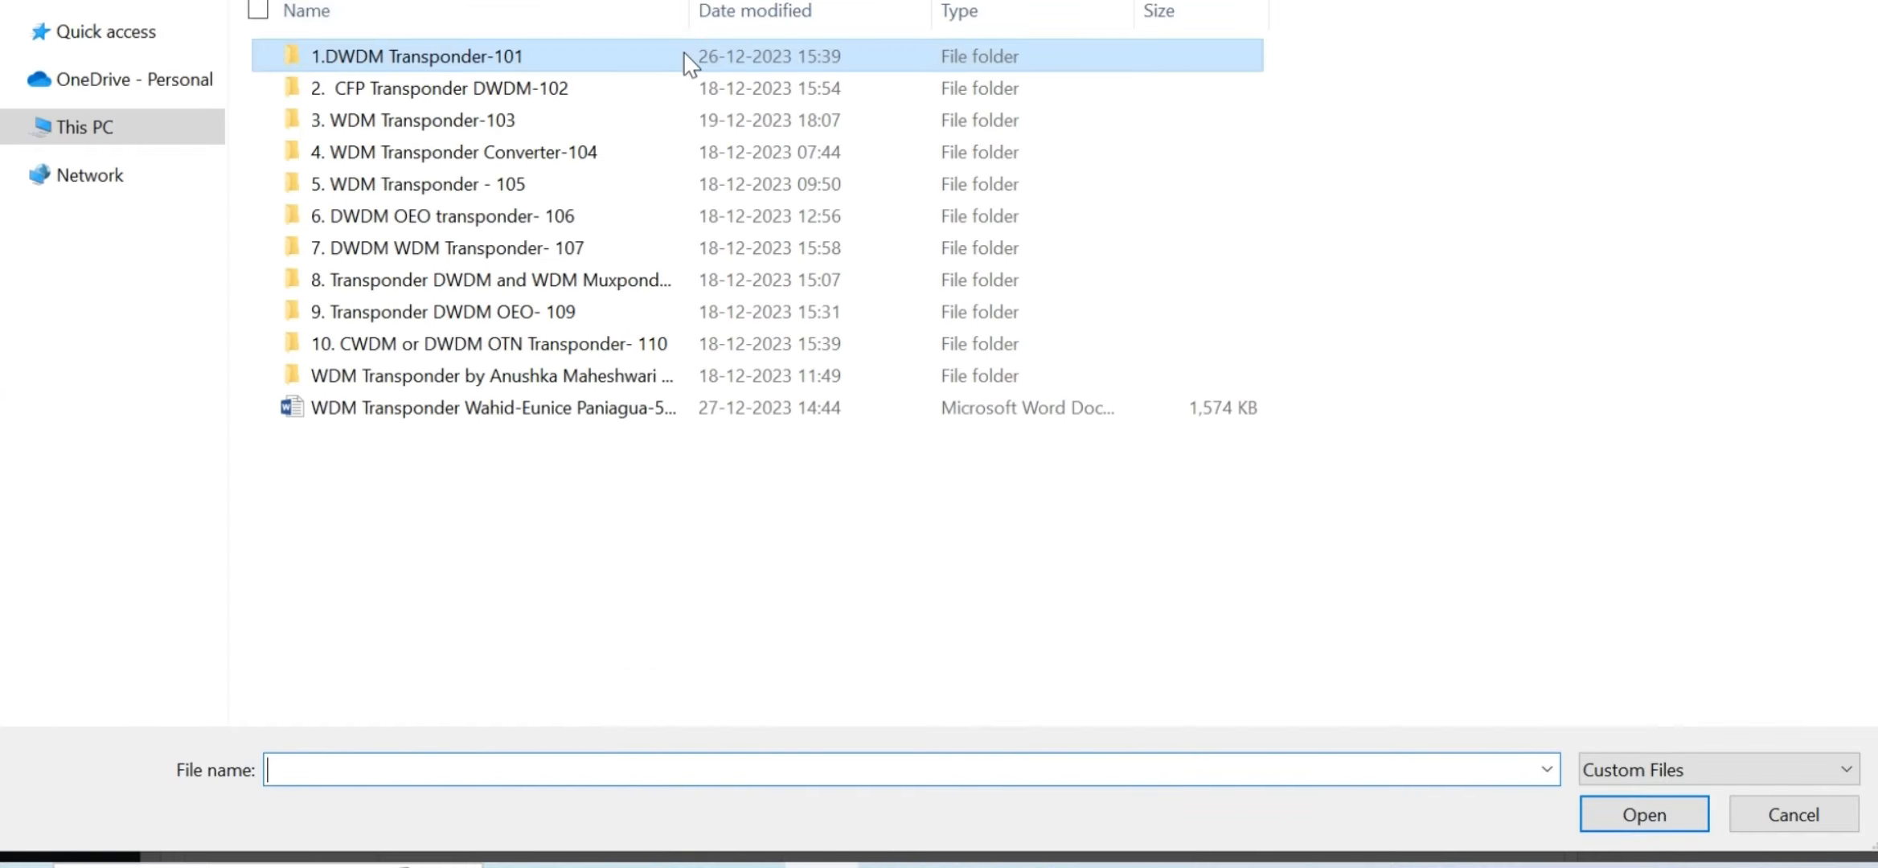
double_click(624, 65)
click(384, 135)
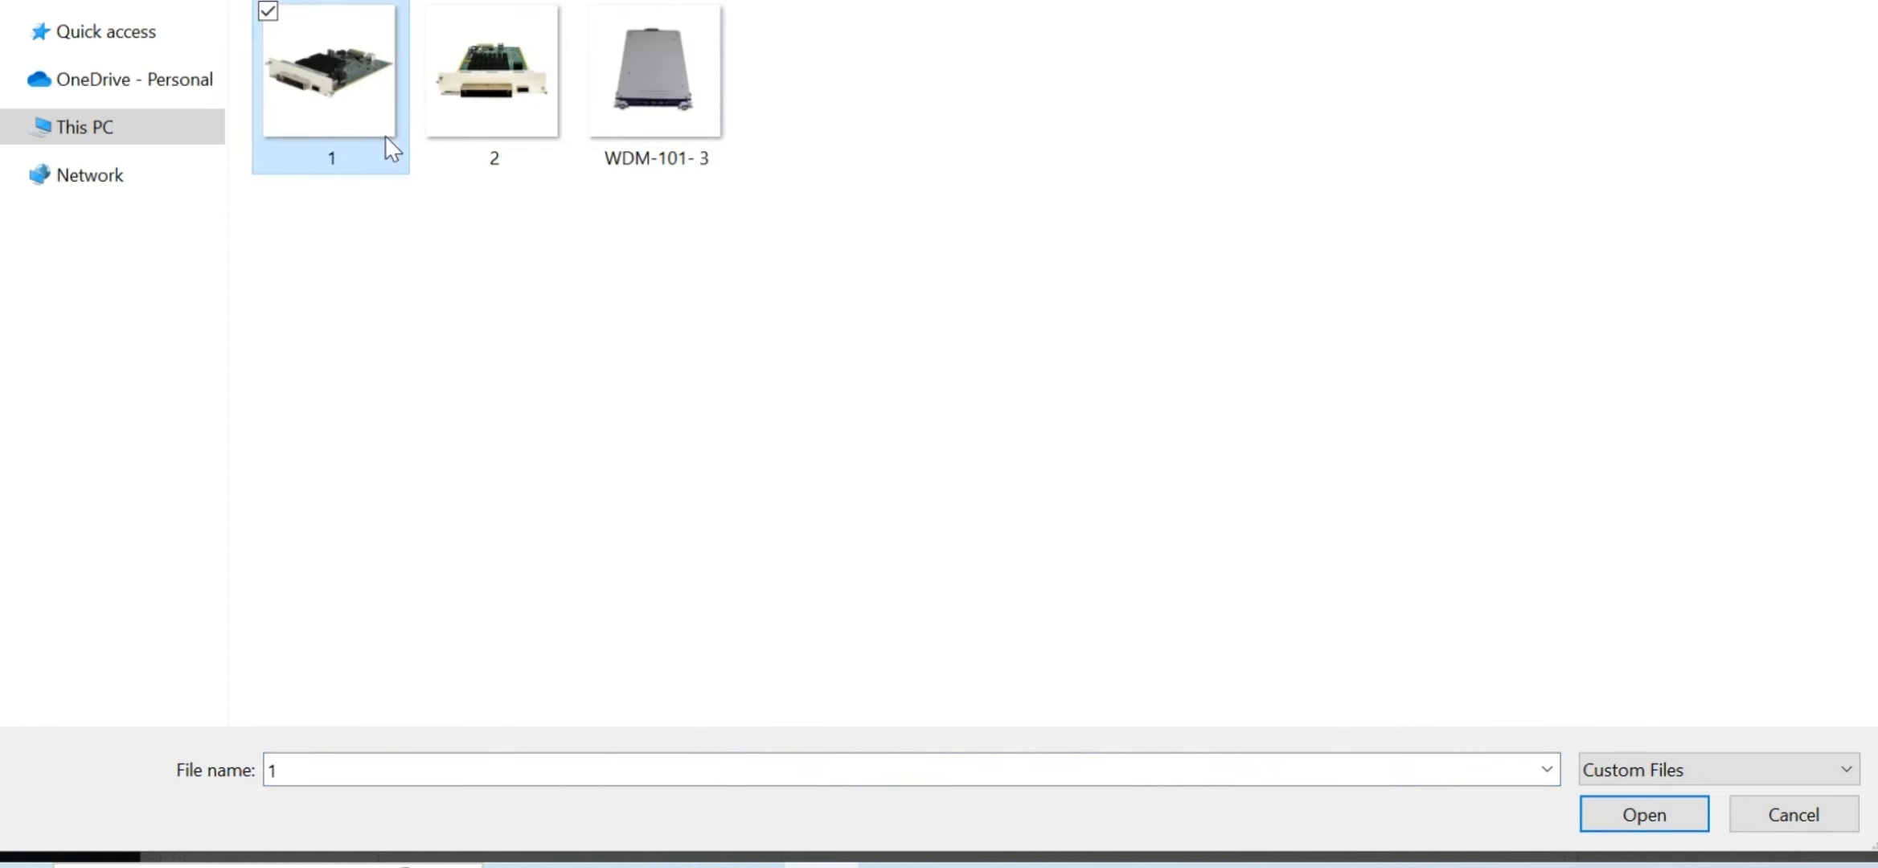
click(1642, 817)
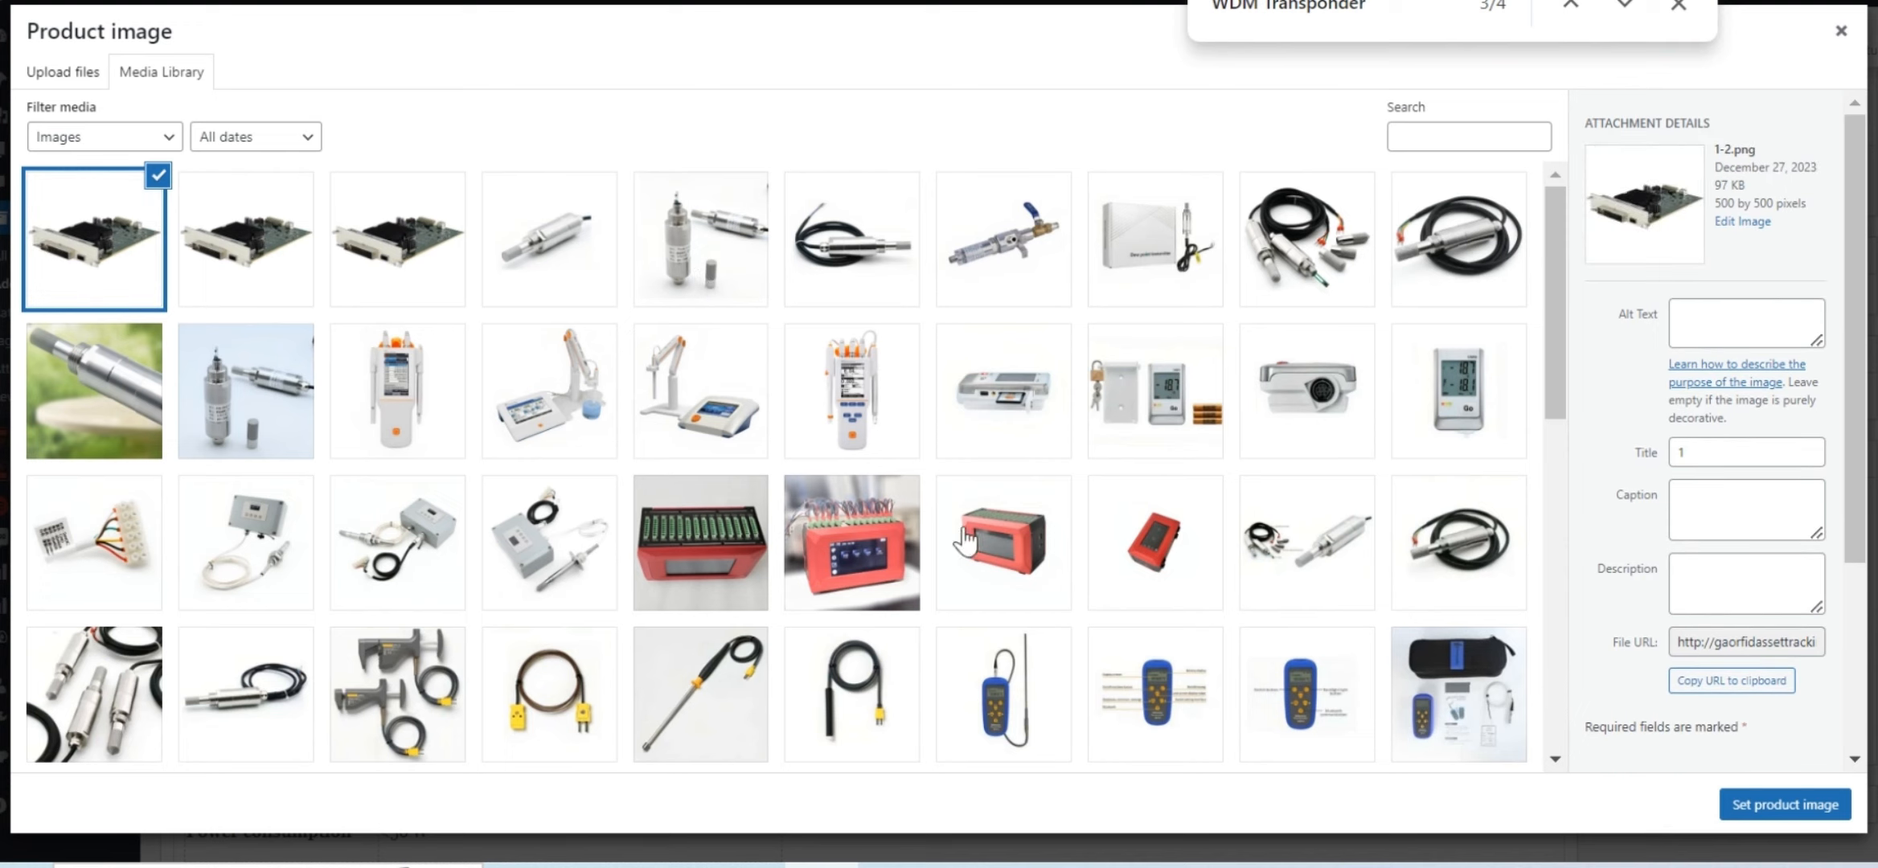
click(1780, 807)
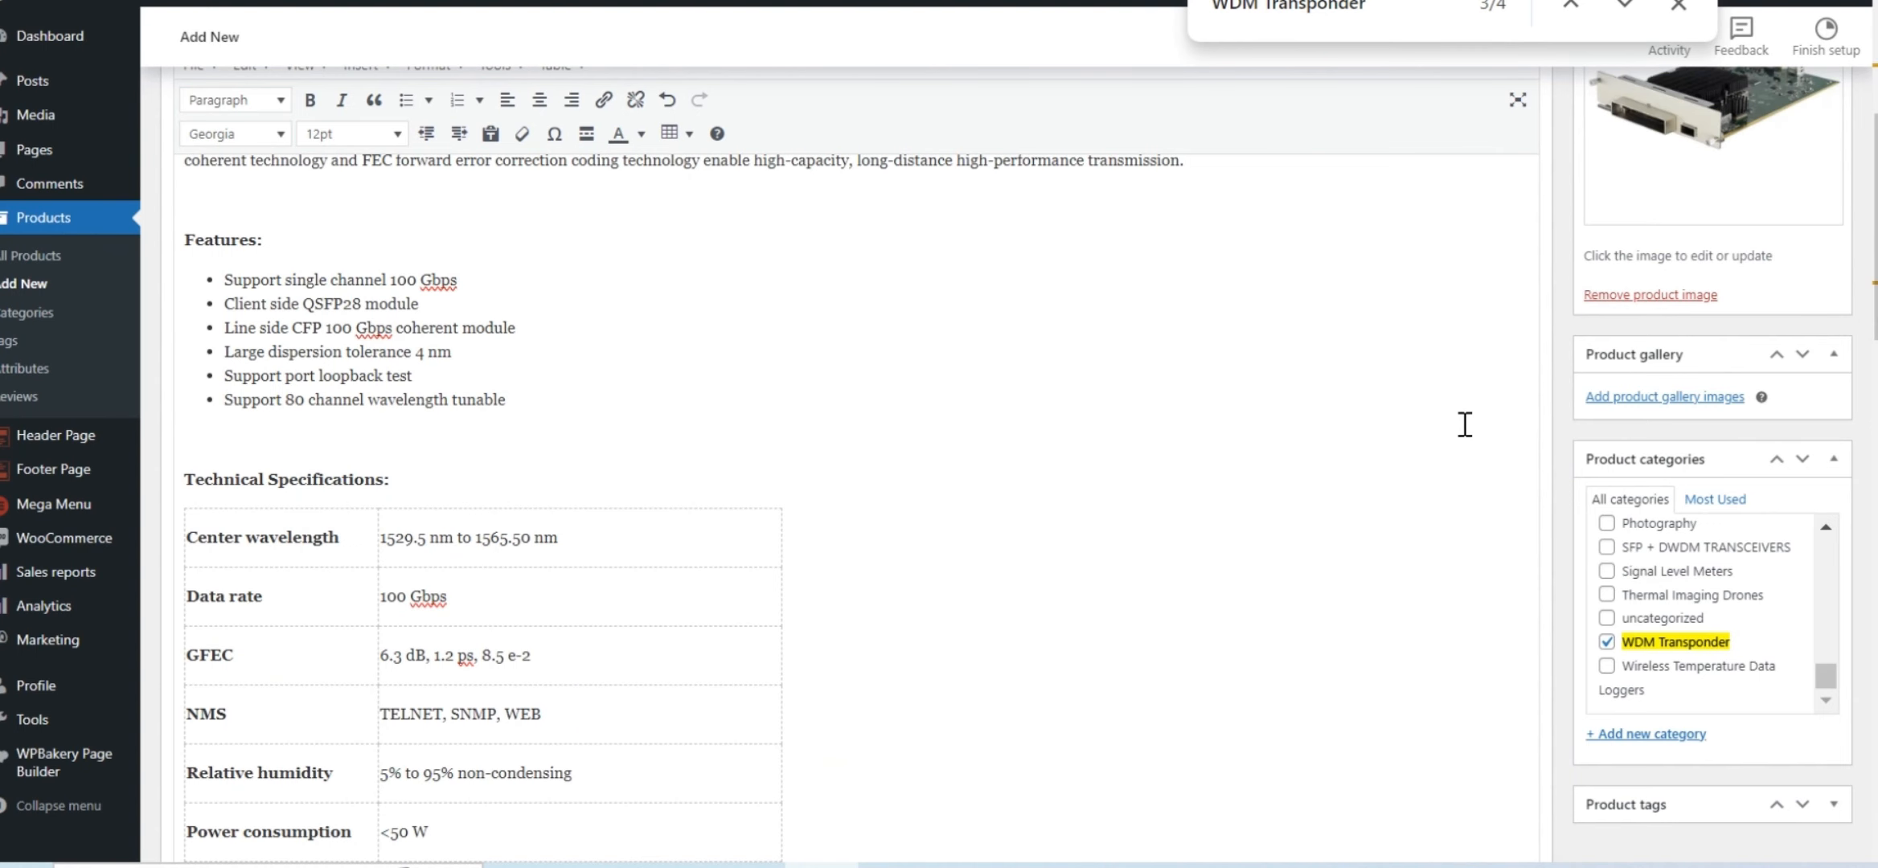
- Upload images 2 and WDM-101- 3 and add both to the product gallery
click(1683, 398)
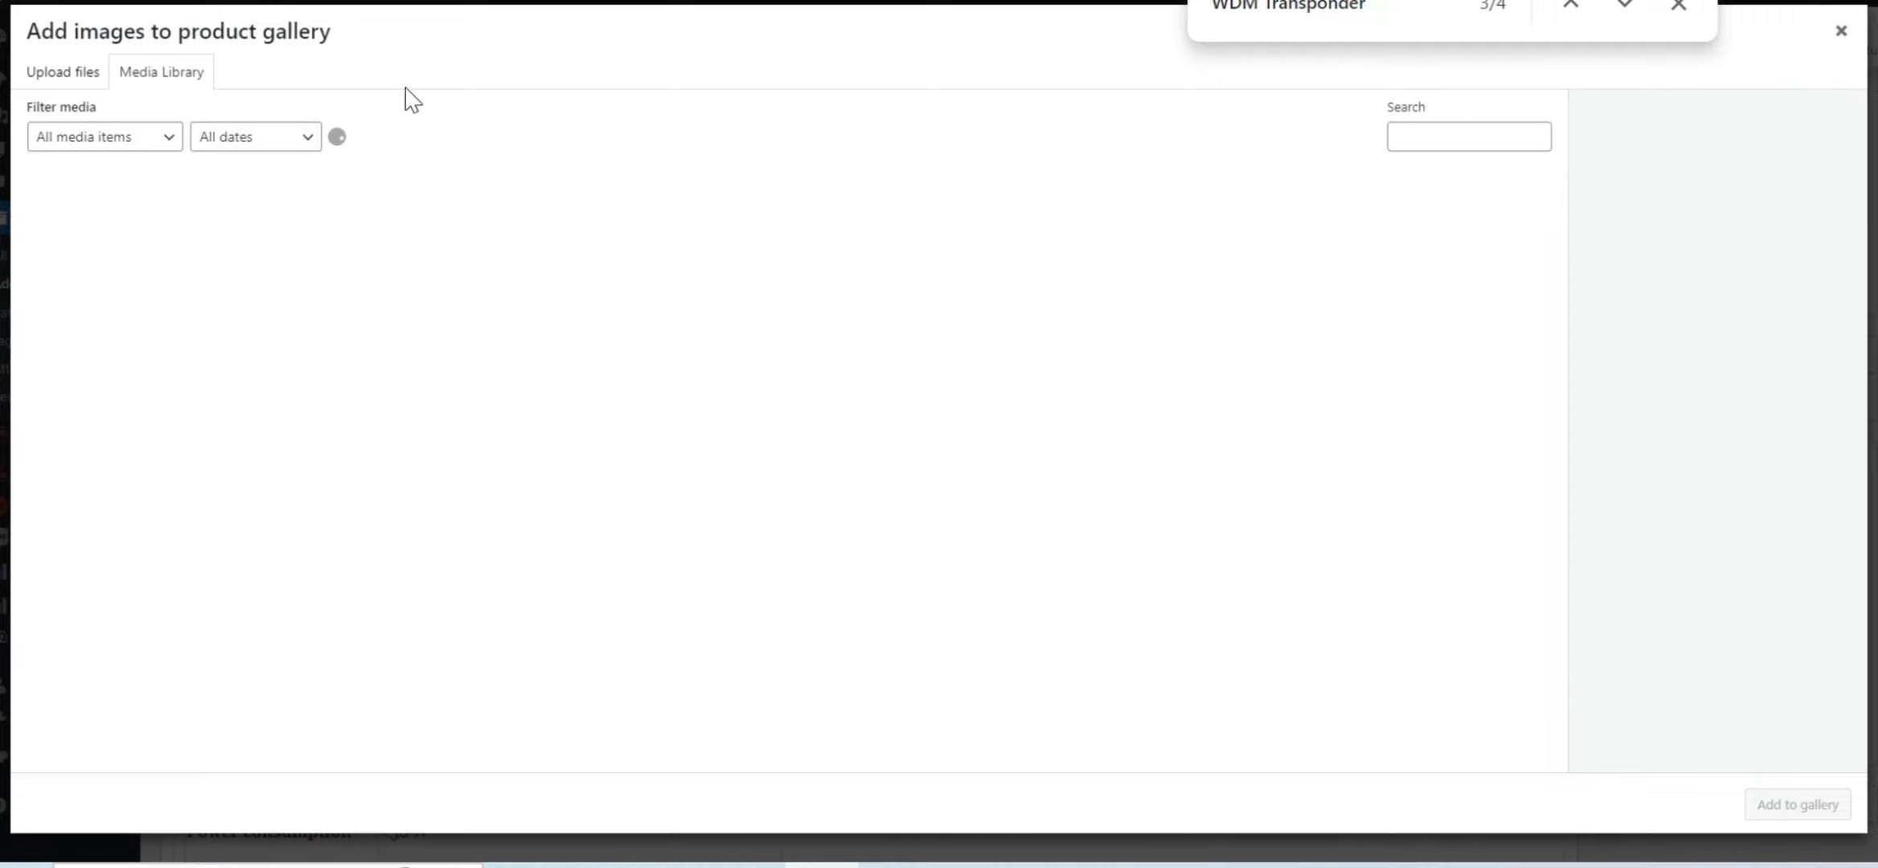
click(85, 72)
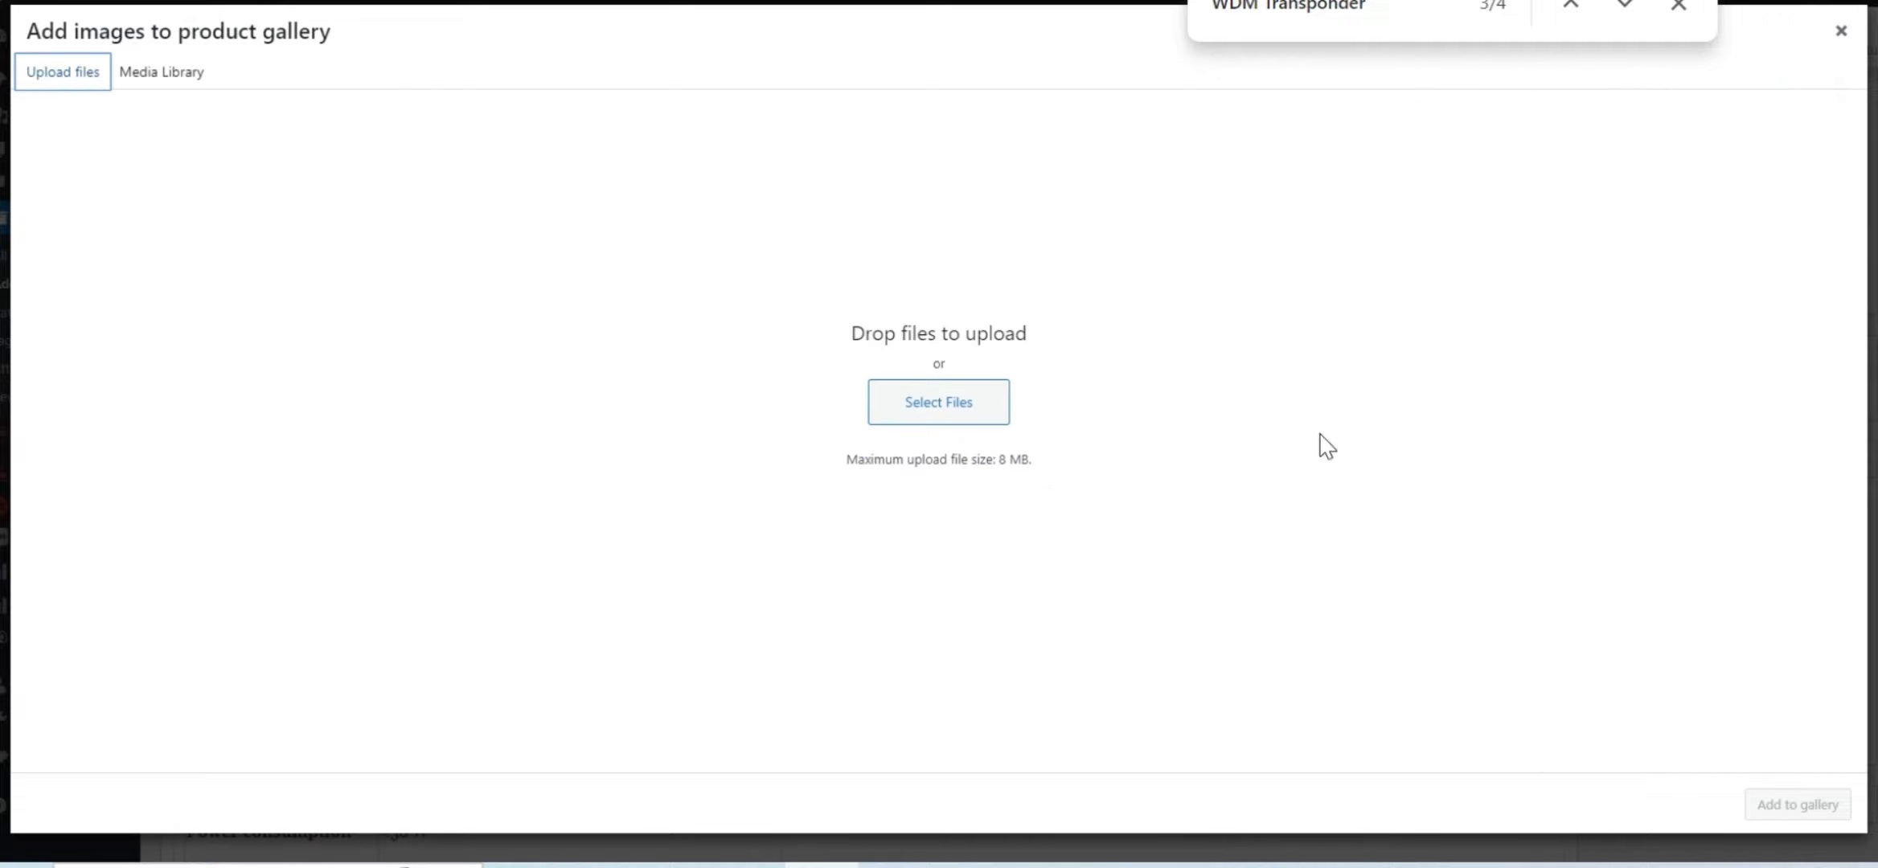
click(992, 416)
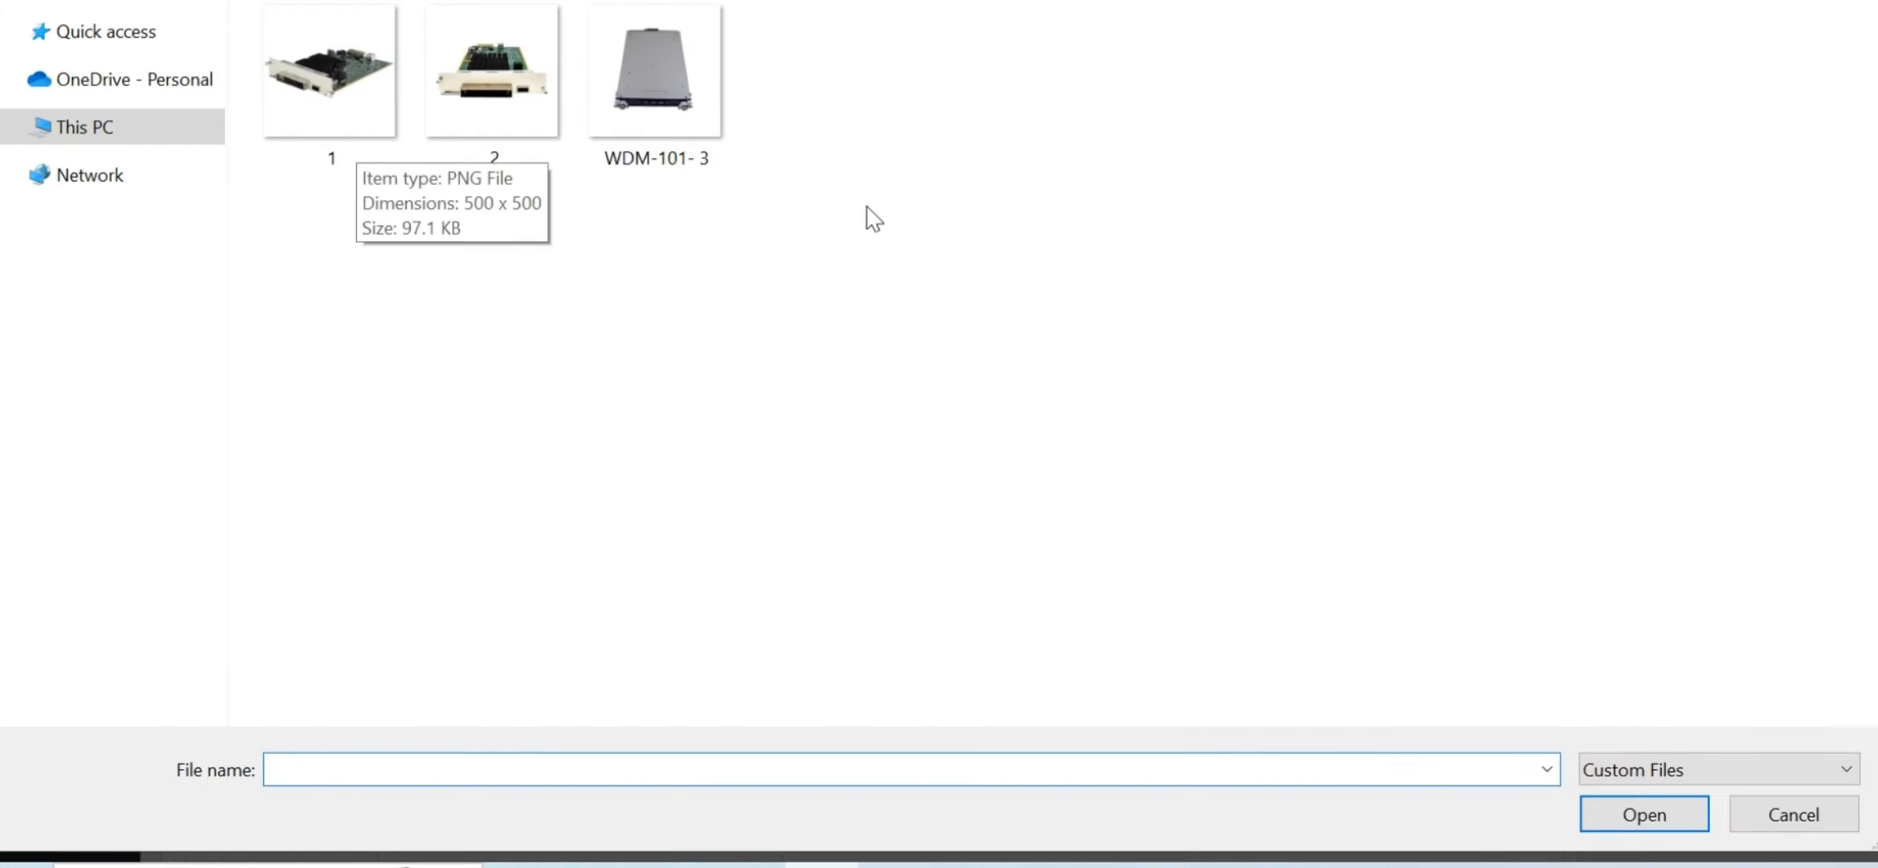
drag(807, 171, 523, 105)
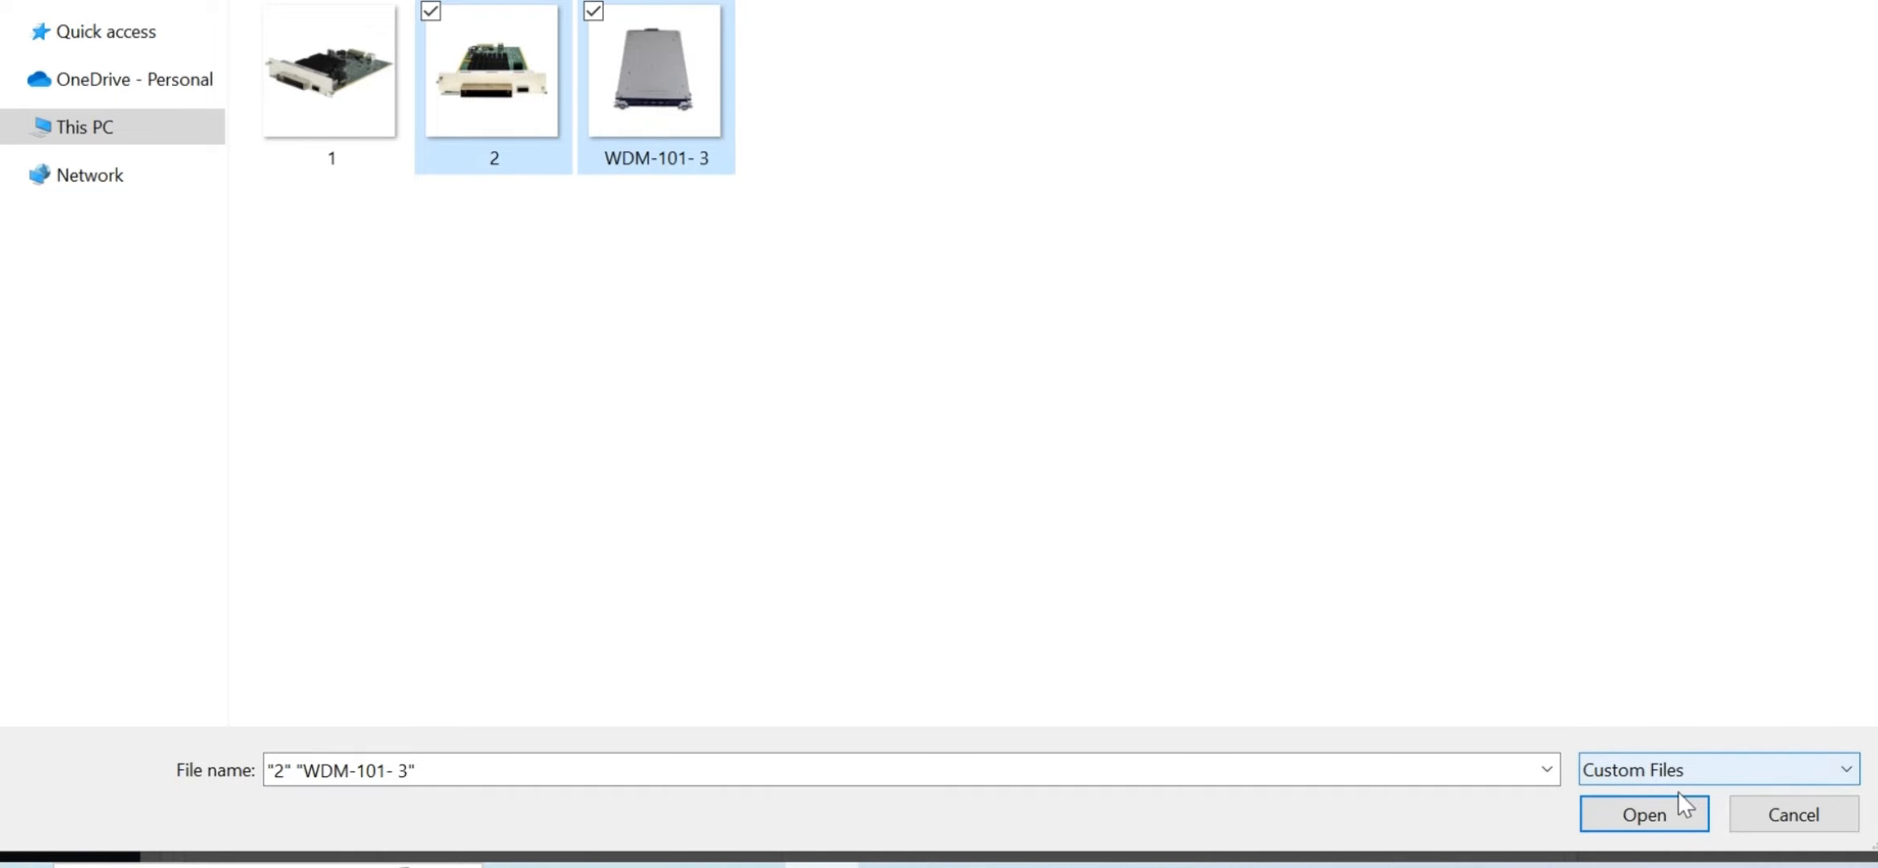
click(1672, 816)
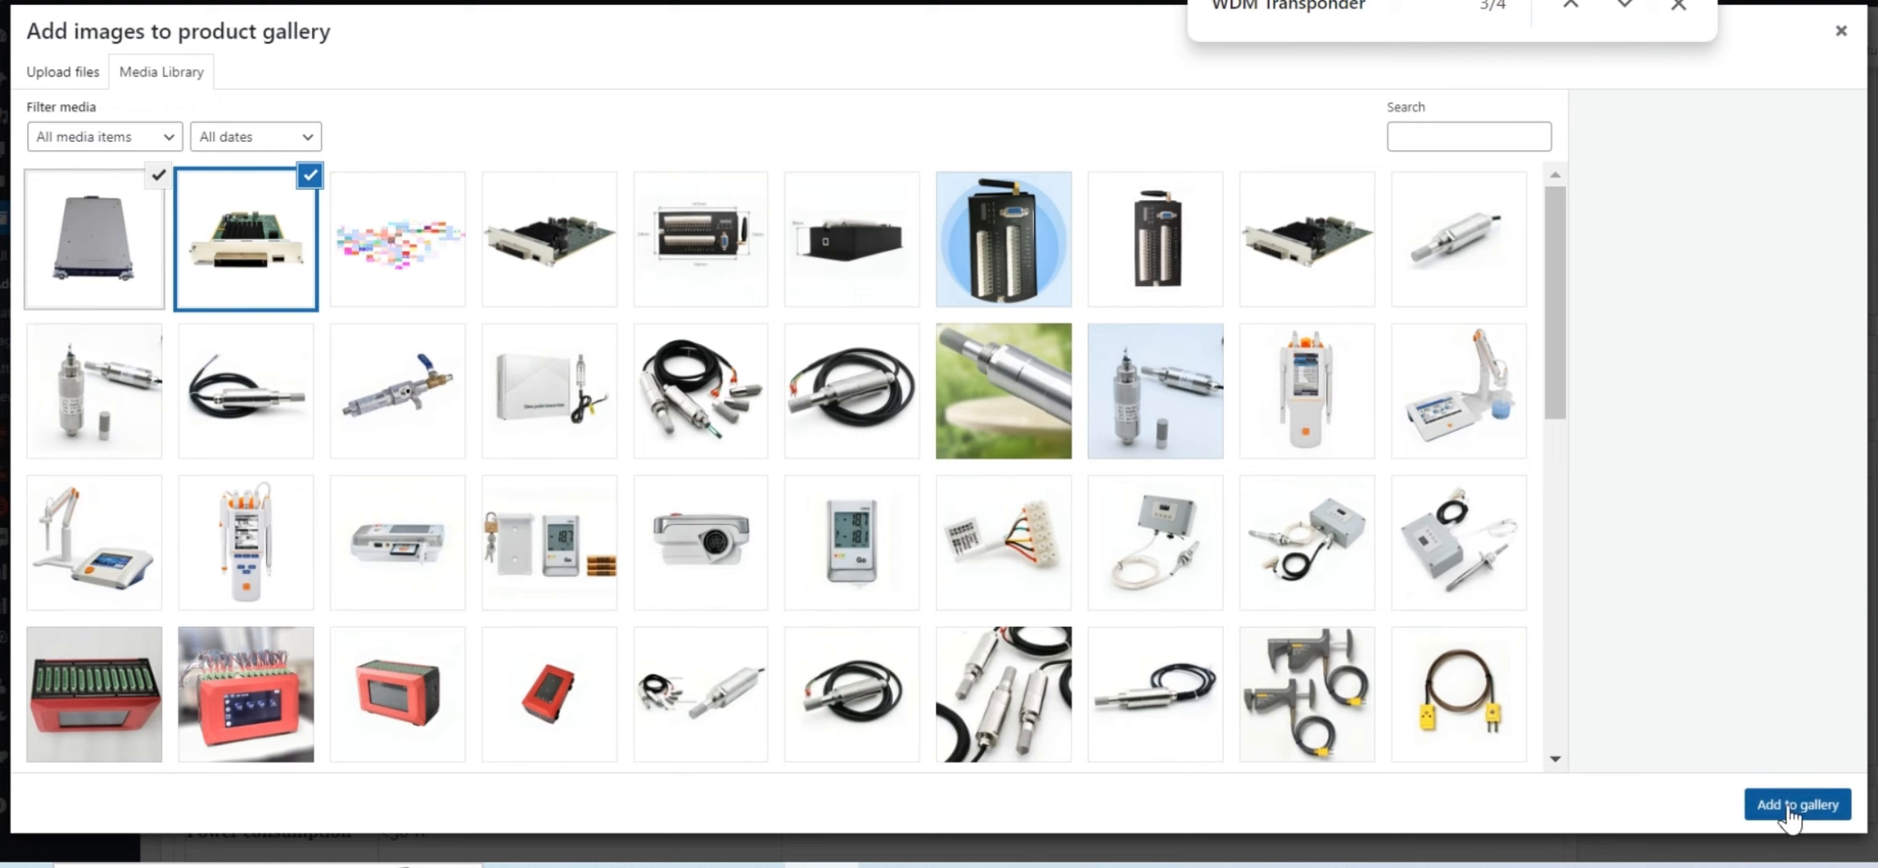
click(1790, 814)
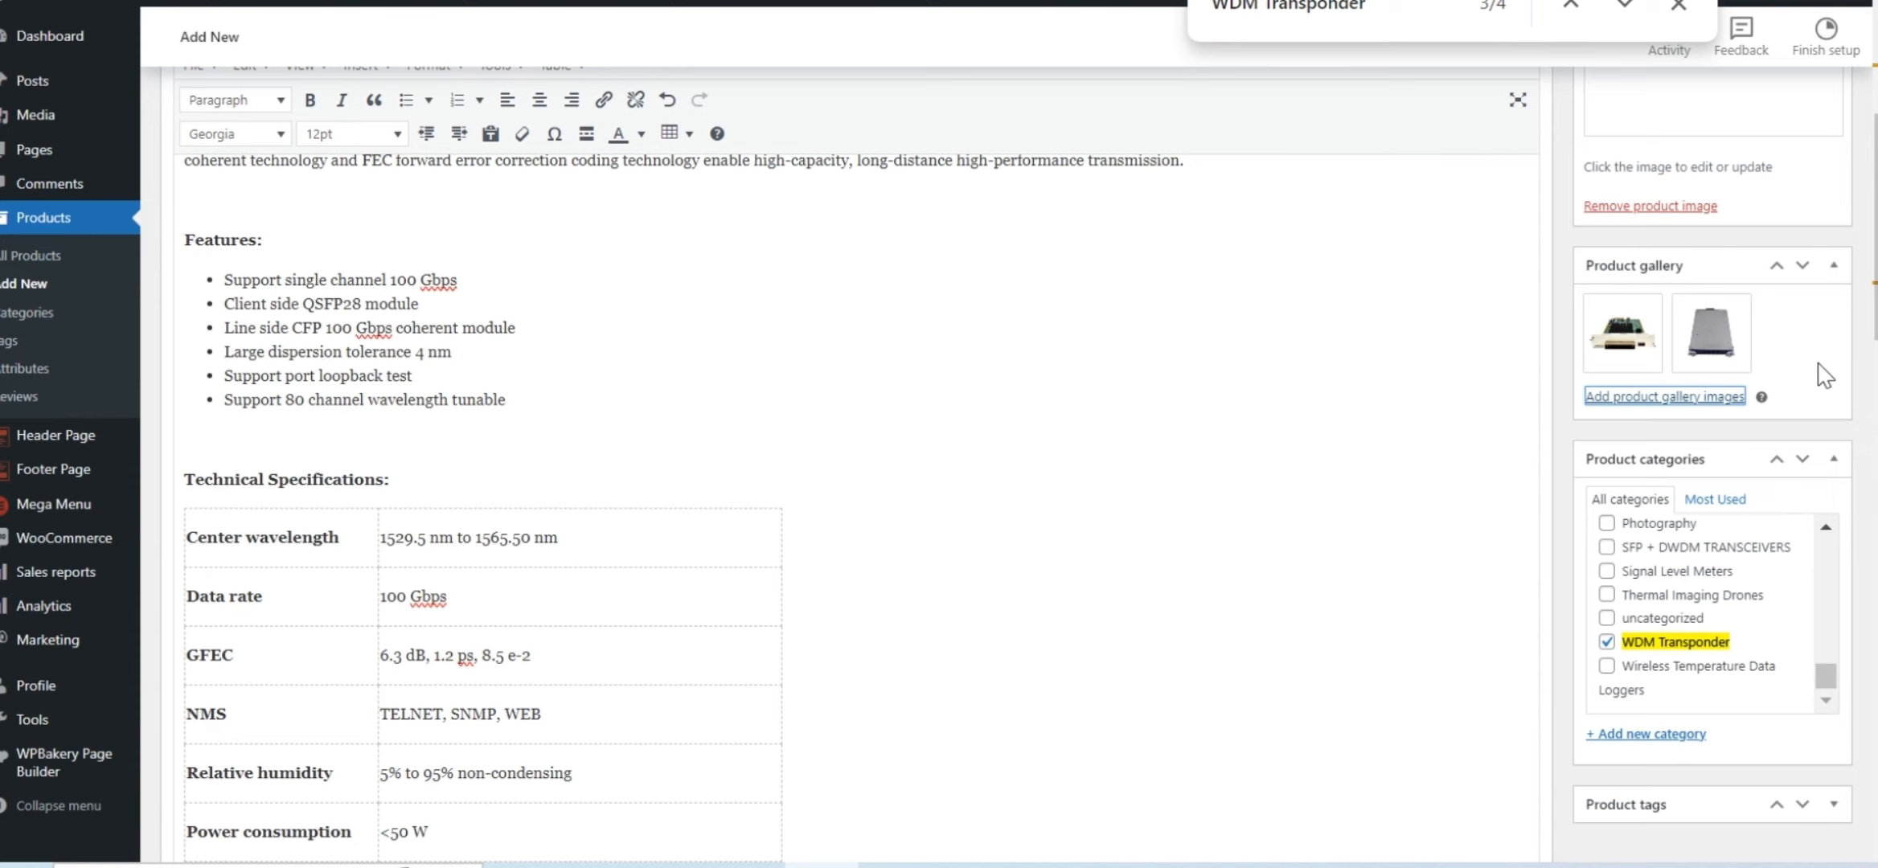
- Strike through guideline g about product and gallery images in the Word upload instructions, and return to the WordPress product editor
scroll(1799, 360, up, 3)
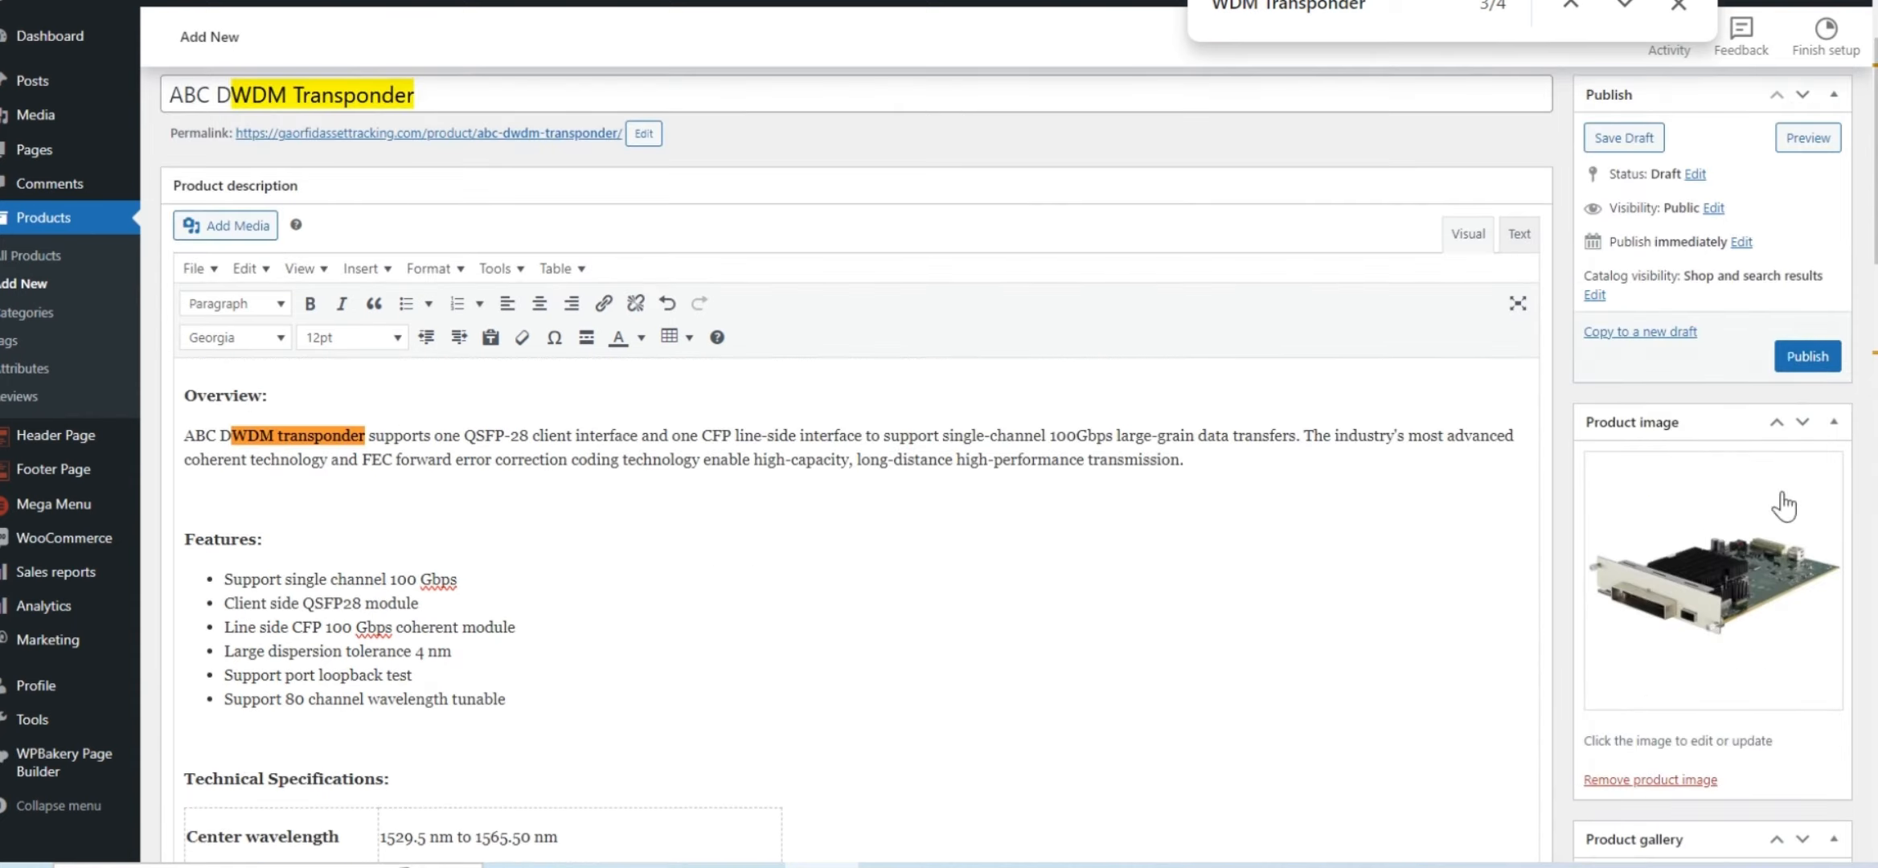
key(alt+Tab)
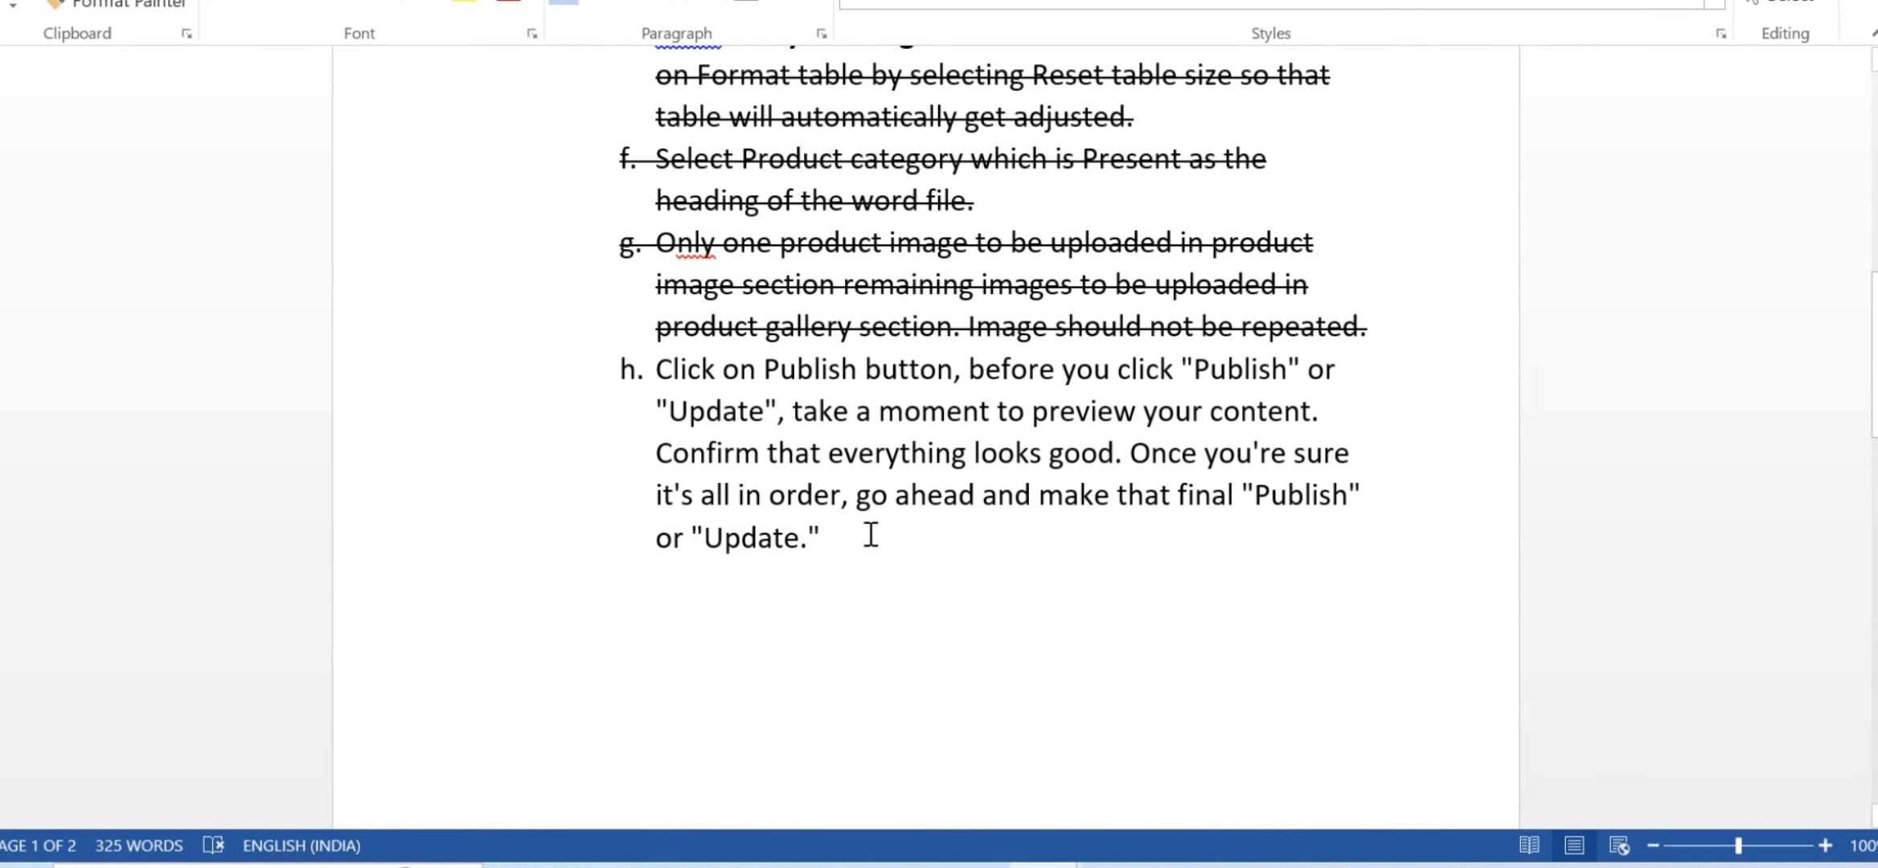
key(alt+Tab)
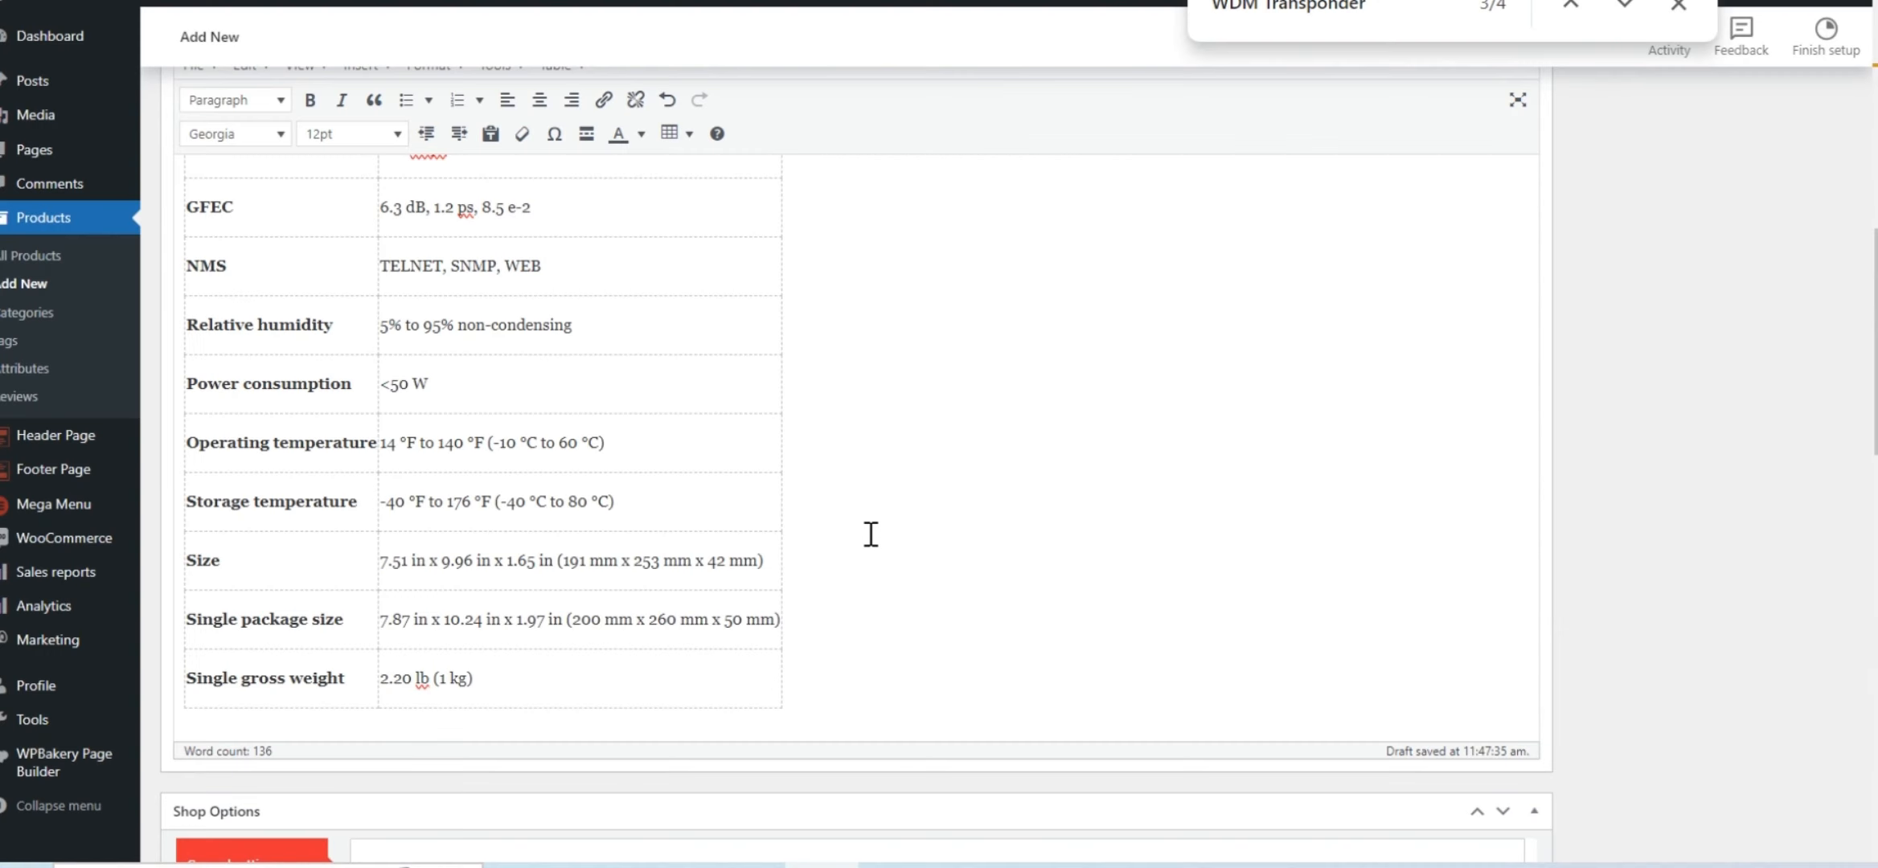
- Review the product's title, description, specifications table, images and category before publishing
scroll(870, 534, up, 15)
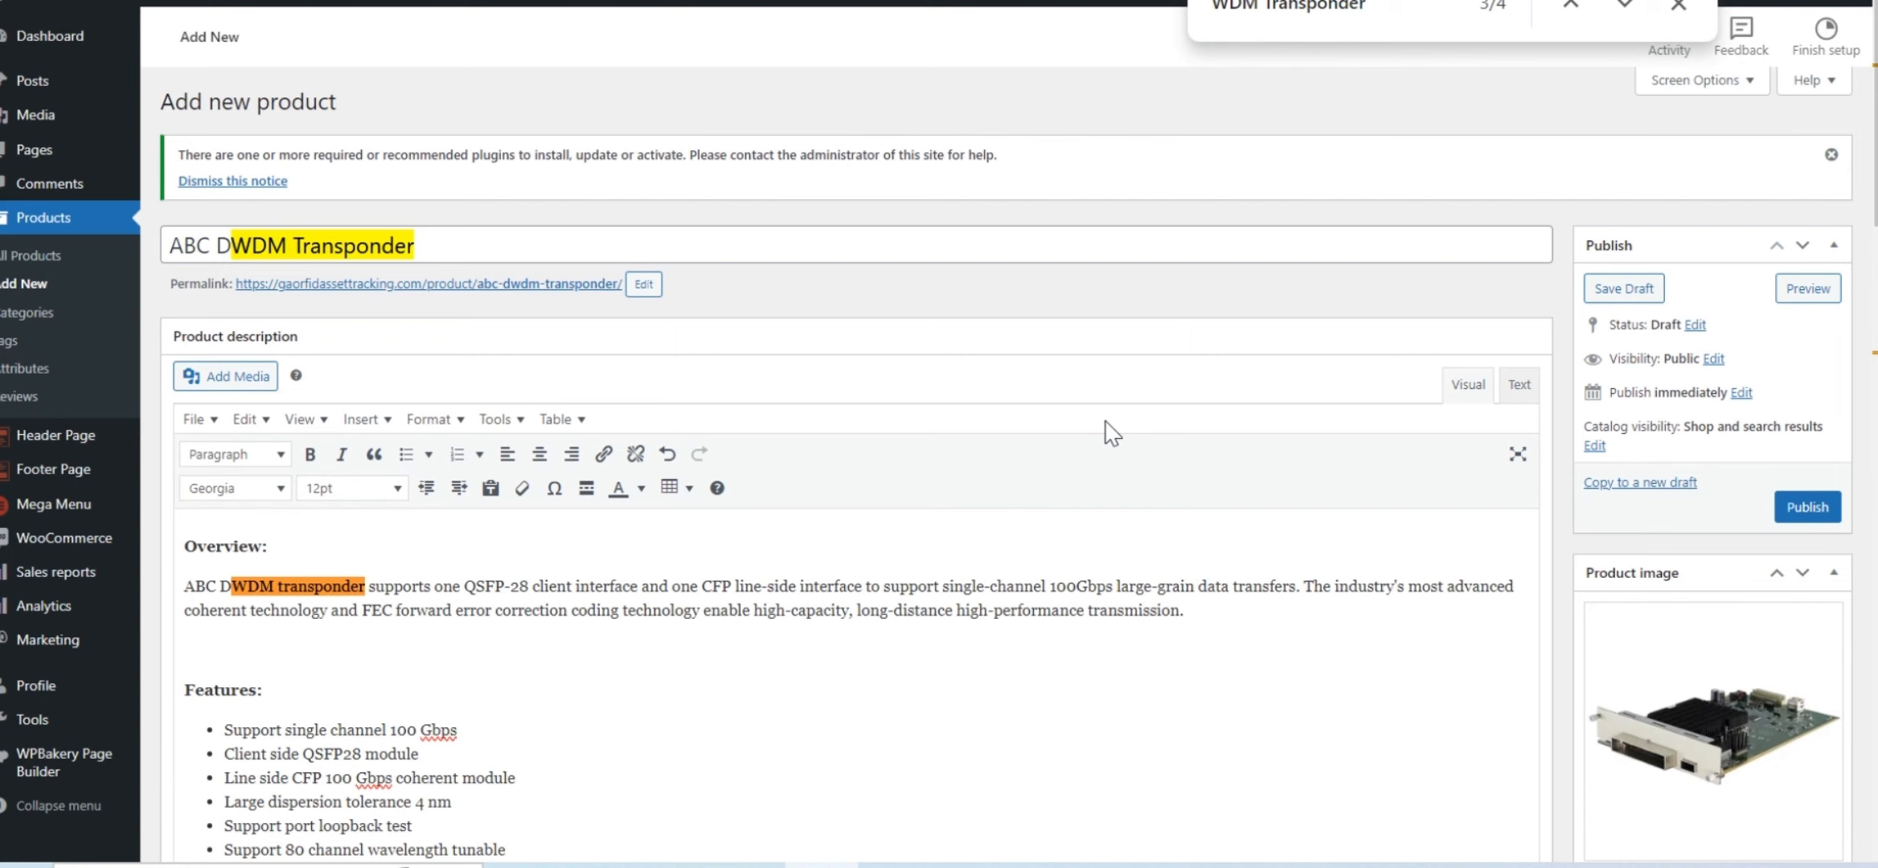
scroll(1246, 550, down, 12)
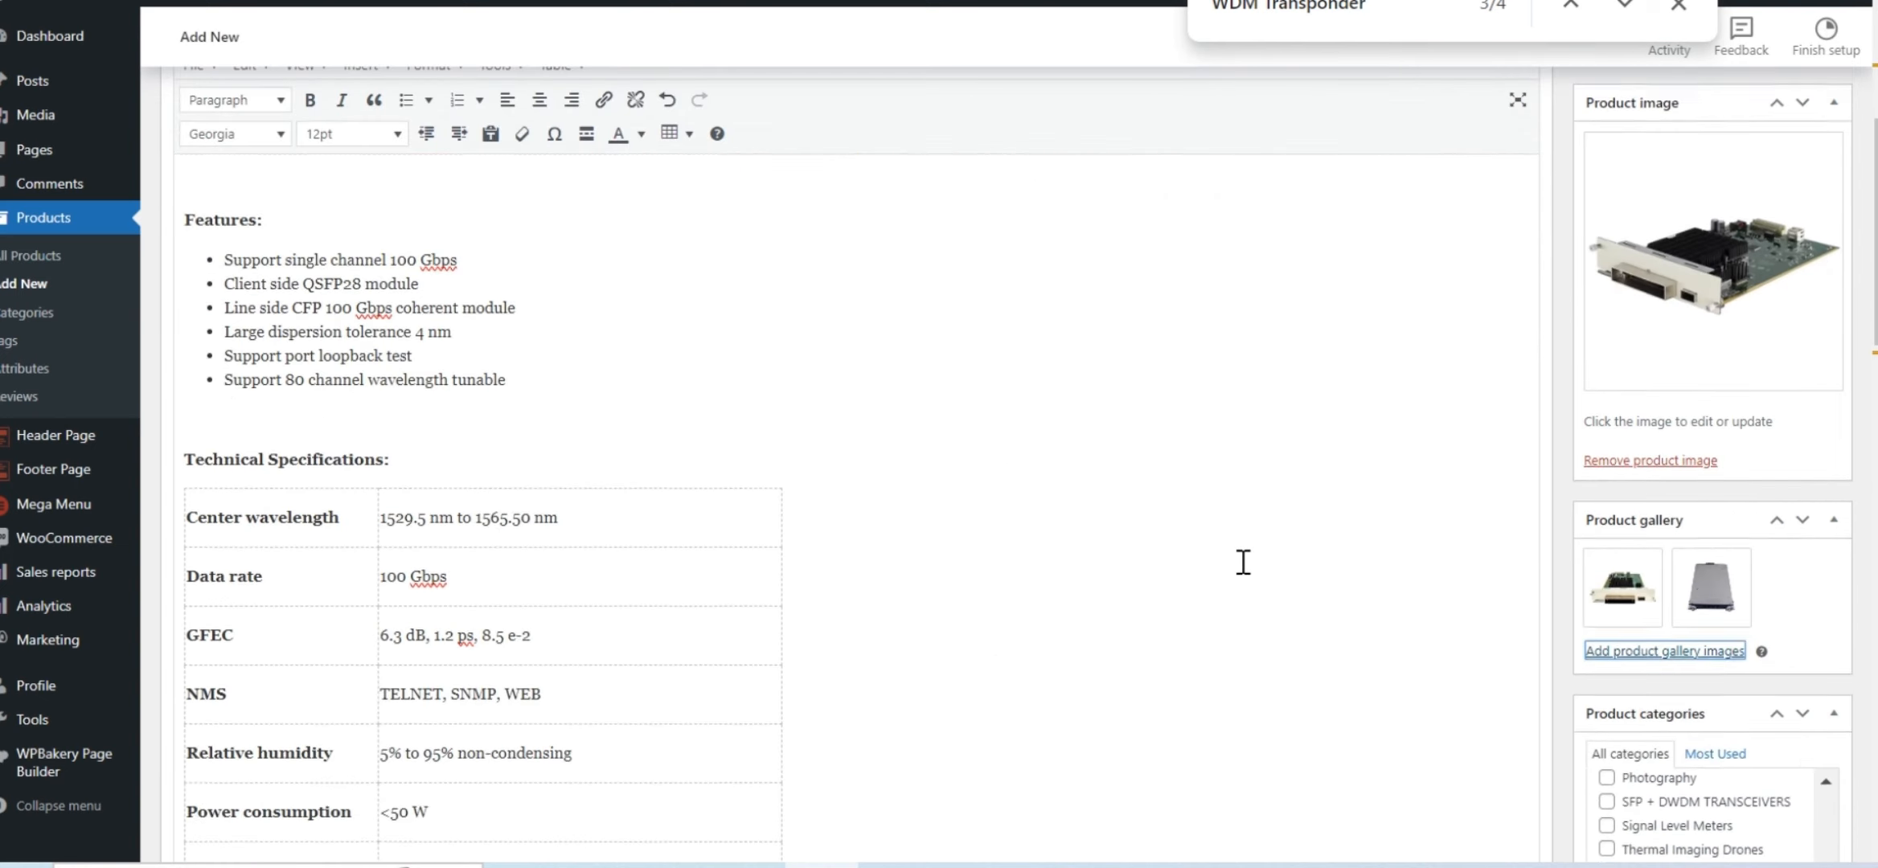
scroll(1243, 562, down, 5)
scroll(1243, 562, up, 6)
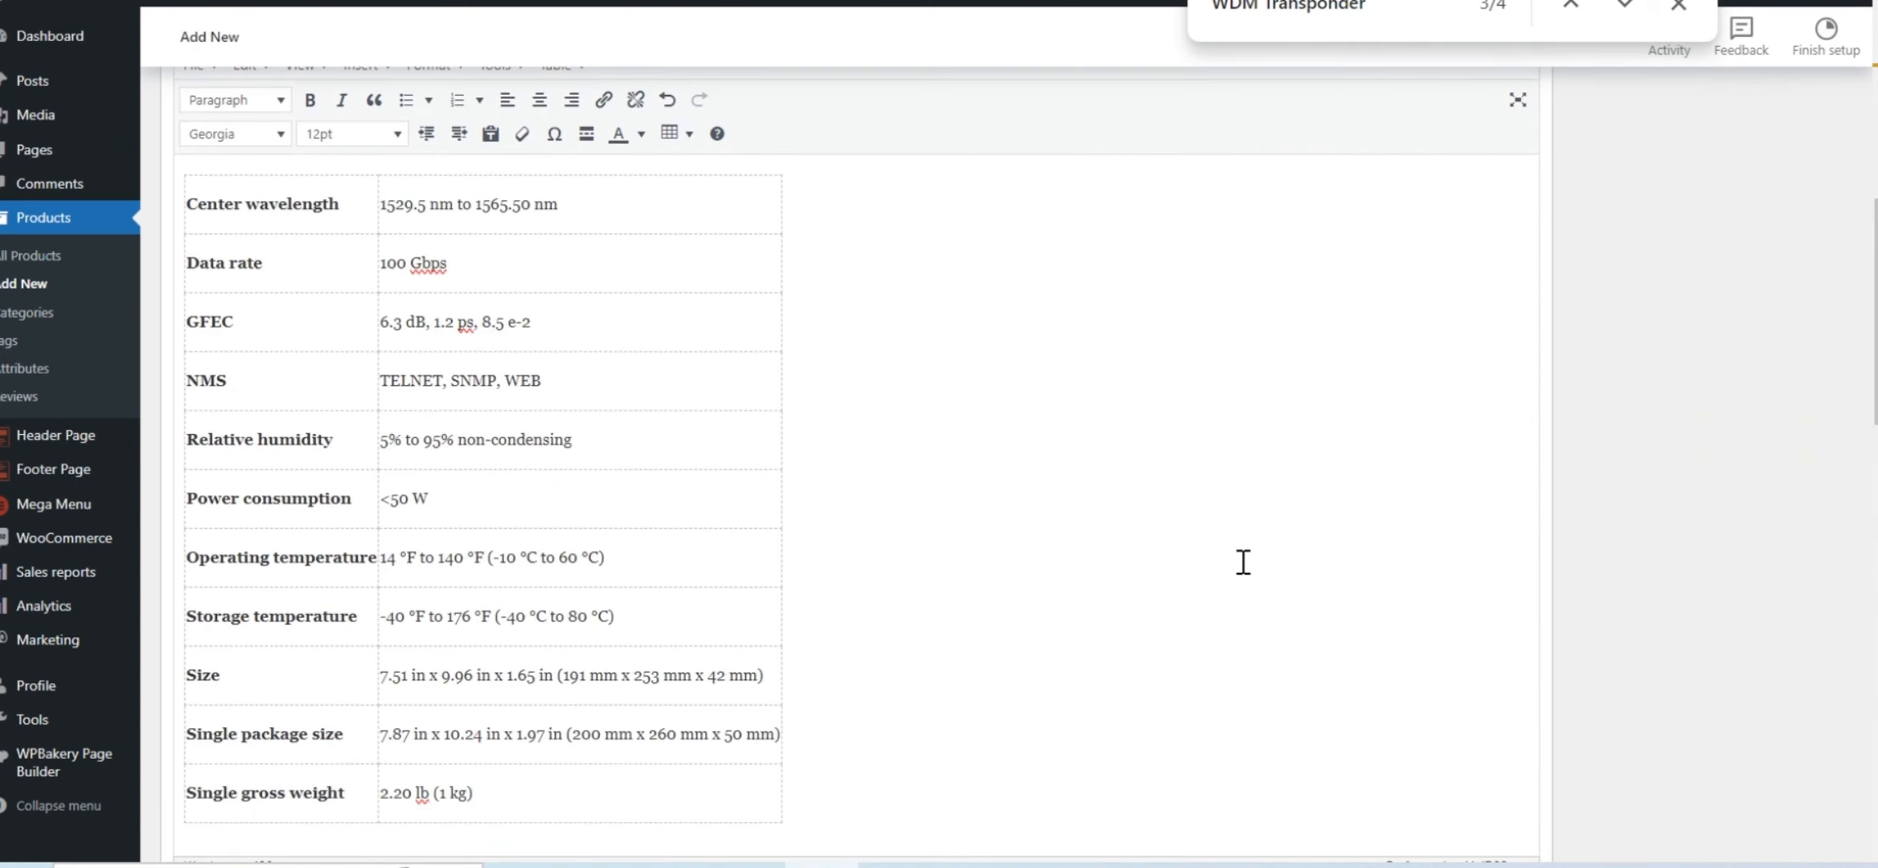
scroll(1243, 562, up, 7)
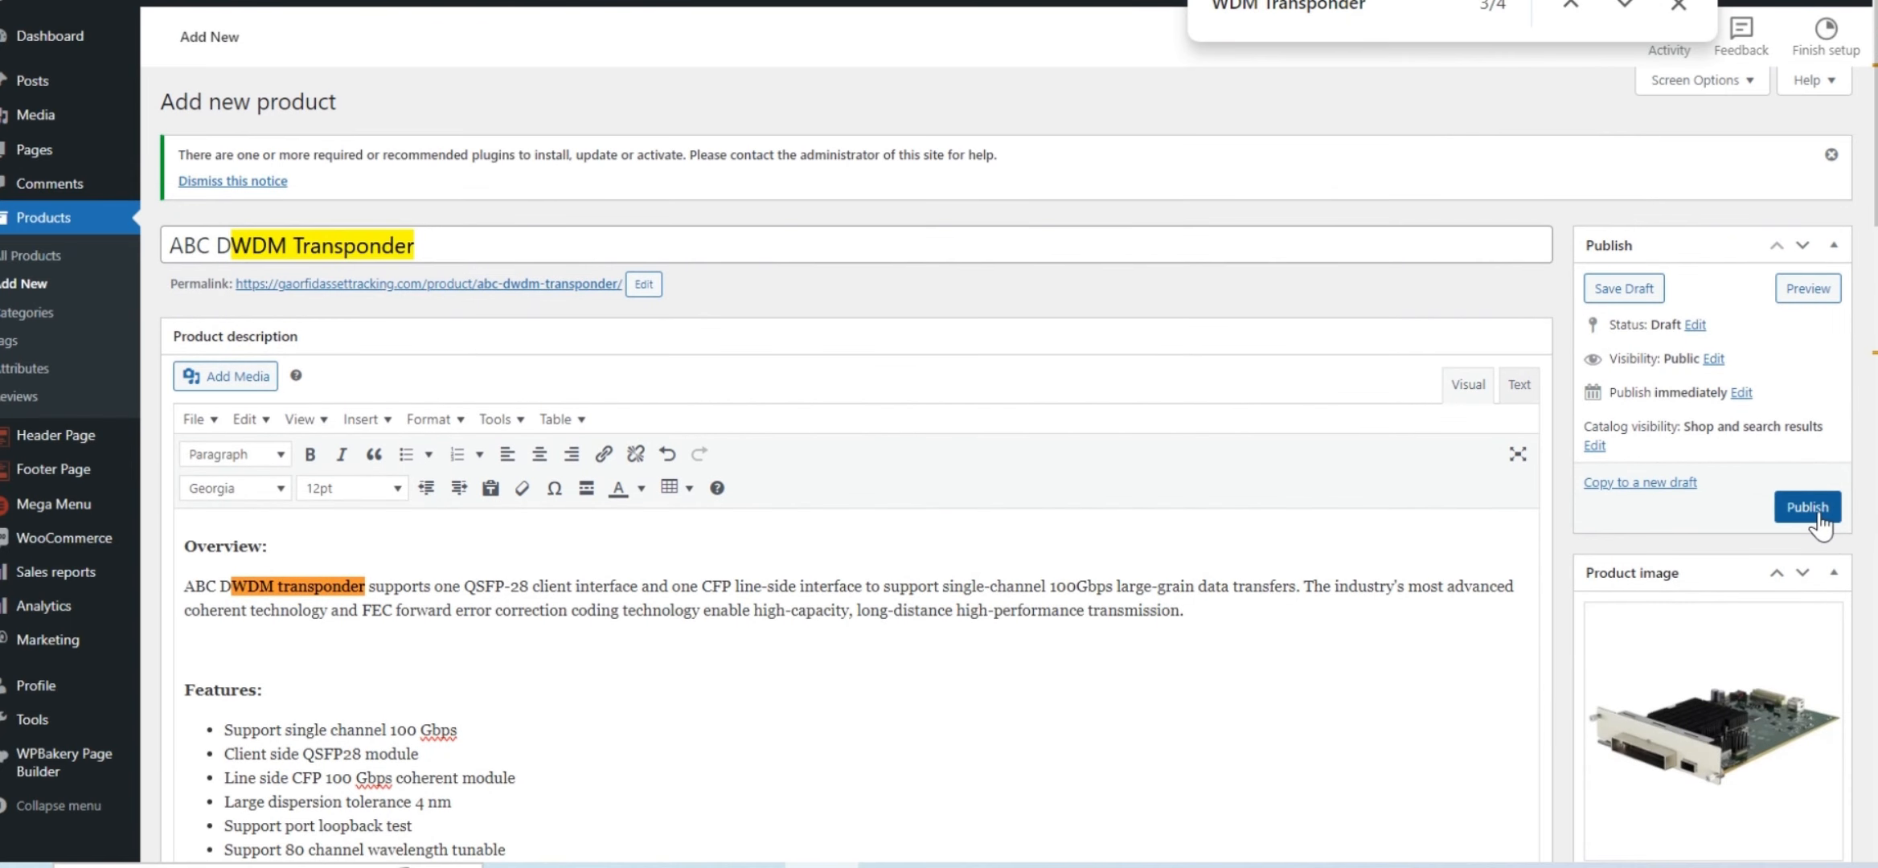
- Strike through guideline h about previewing and publishing in the Word upload instructions, and go to the FAQ section
click(822, 866)
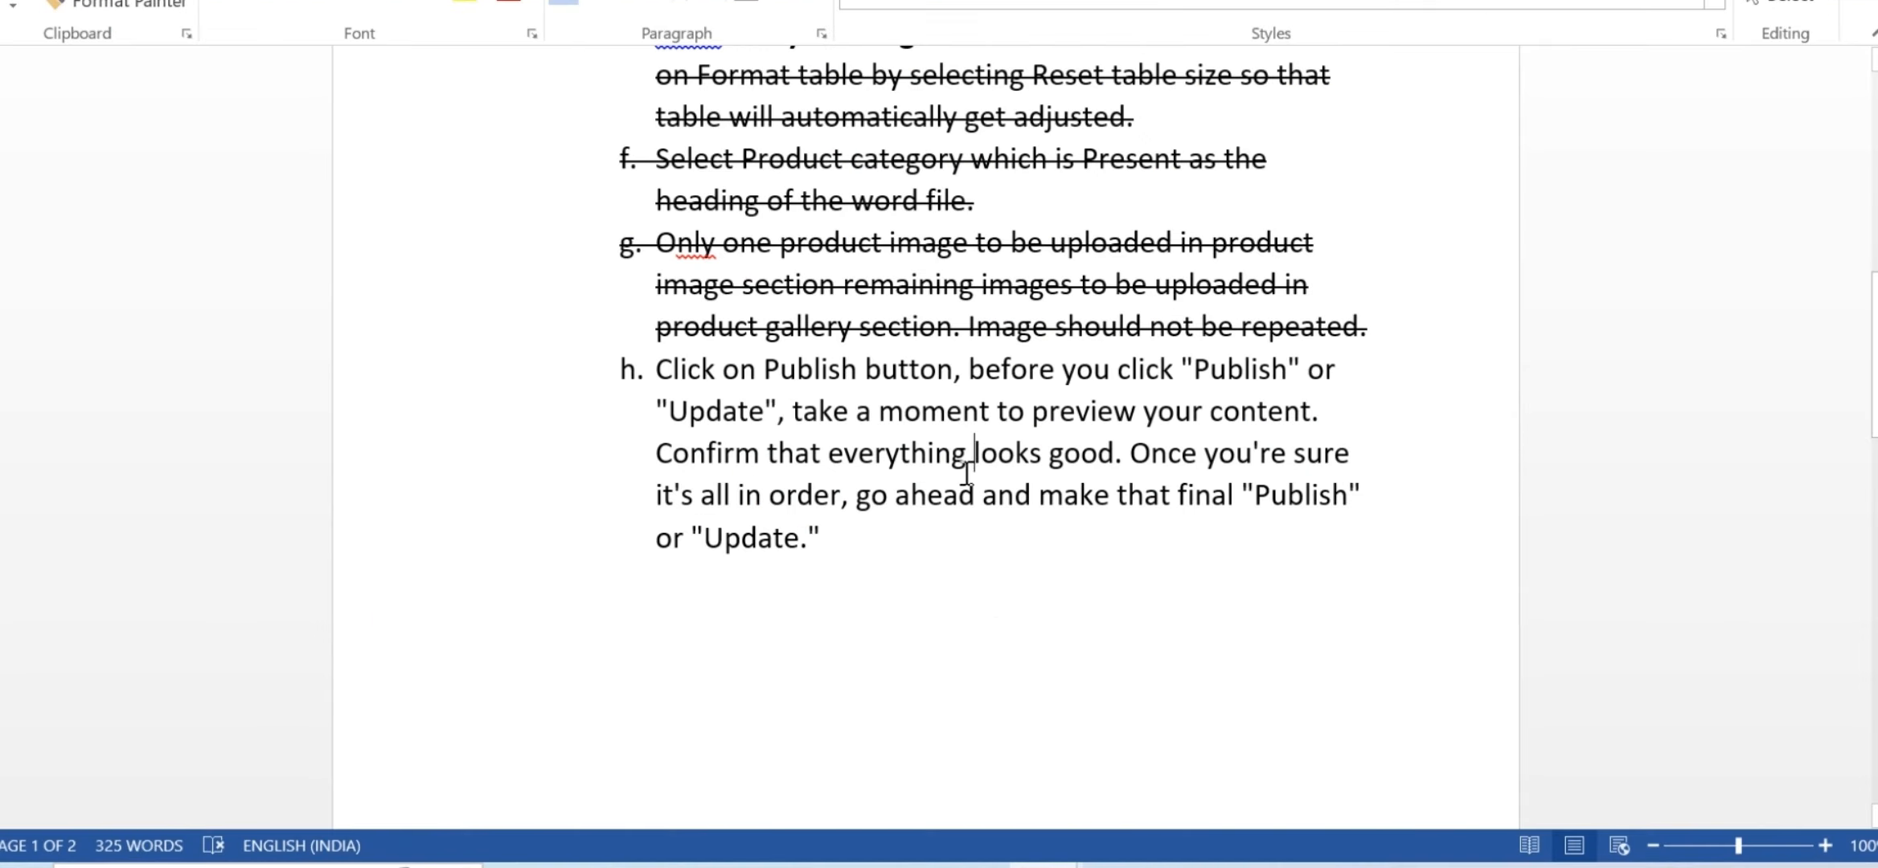
drag(876, 535, 633, 378)
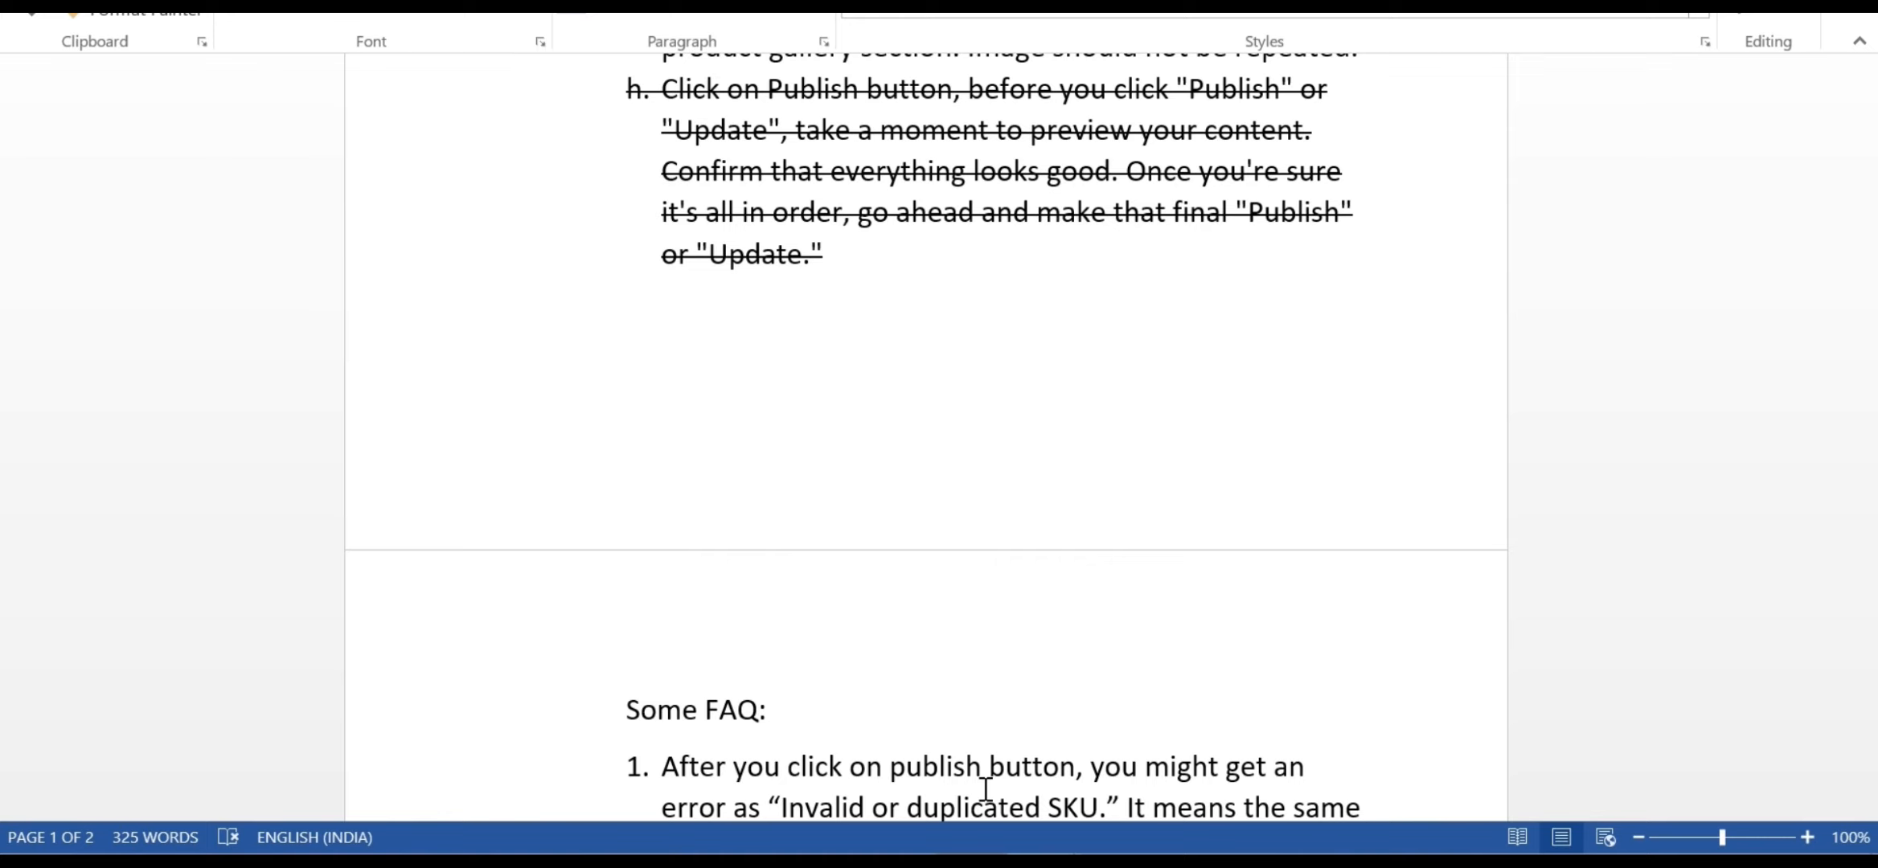
scroll(947, 583, down, 3)
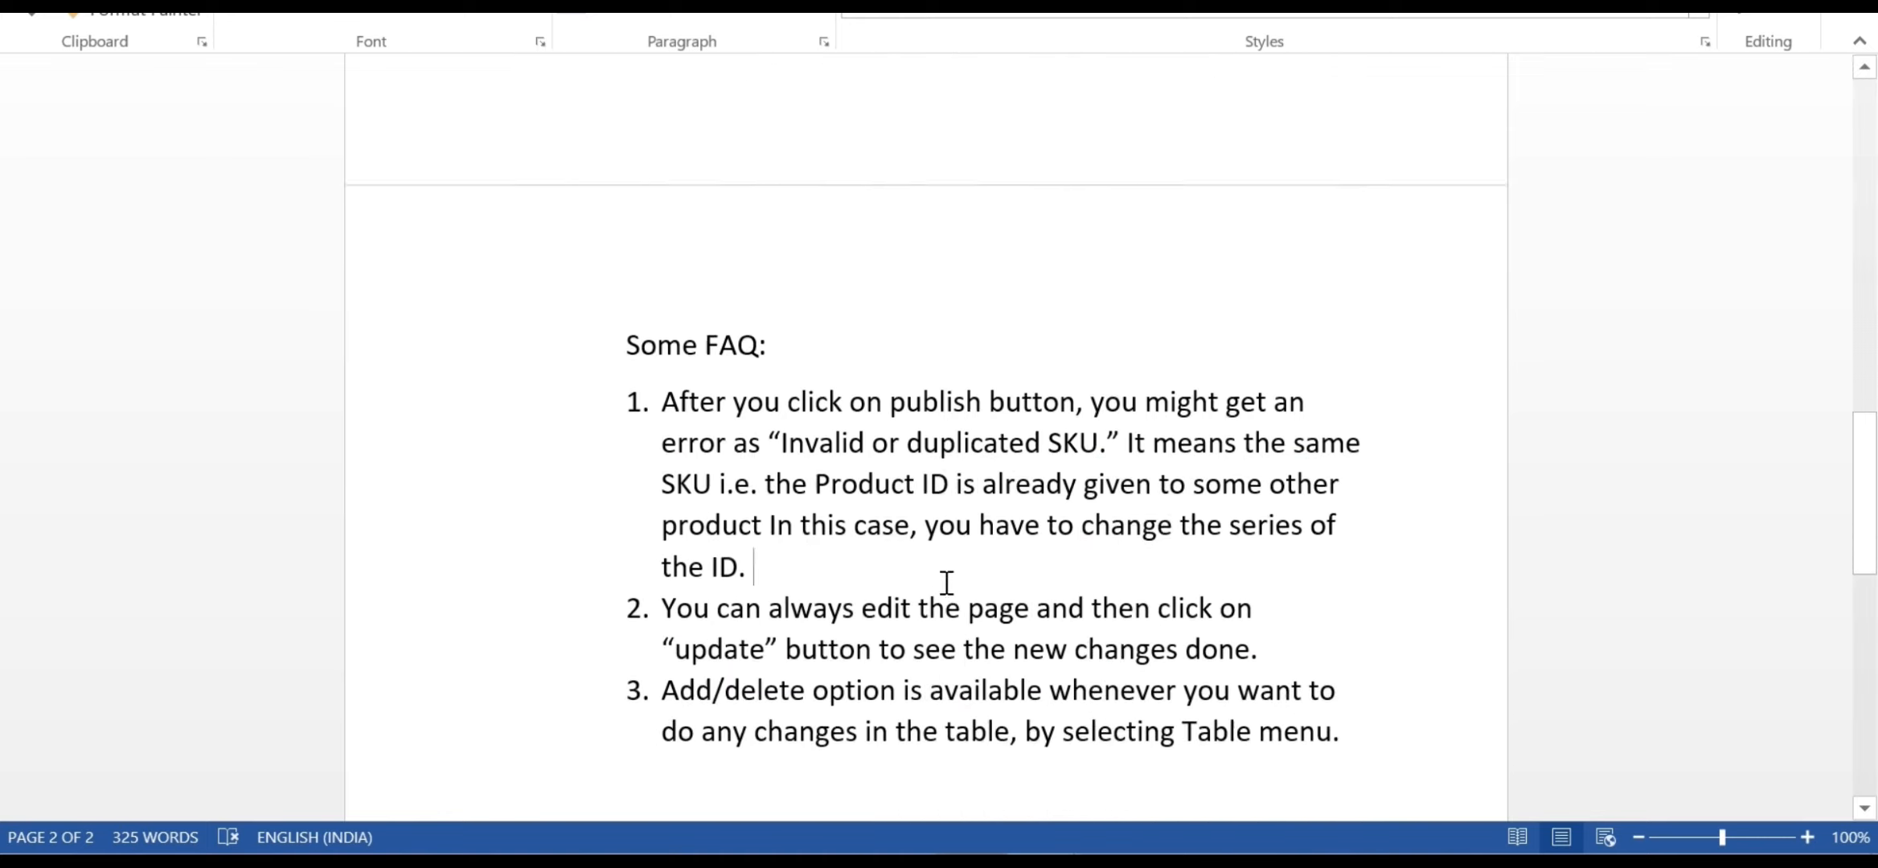
scroll(947, 583, down, 1)
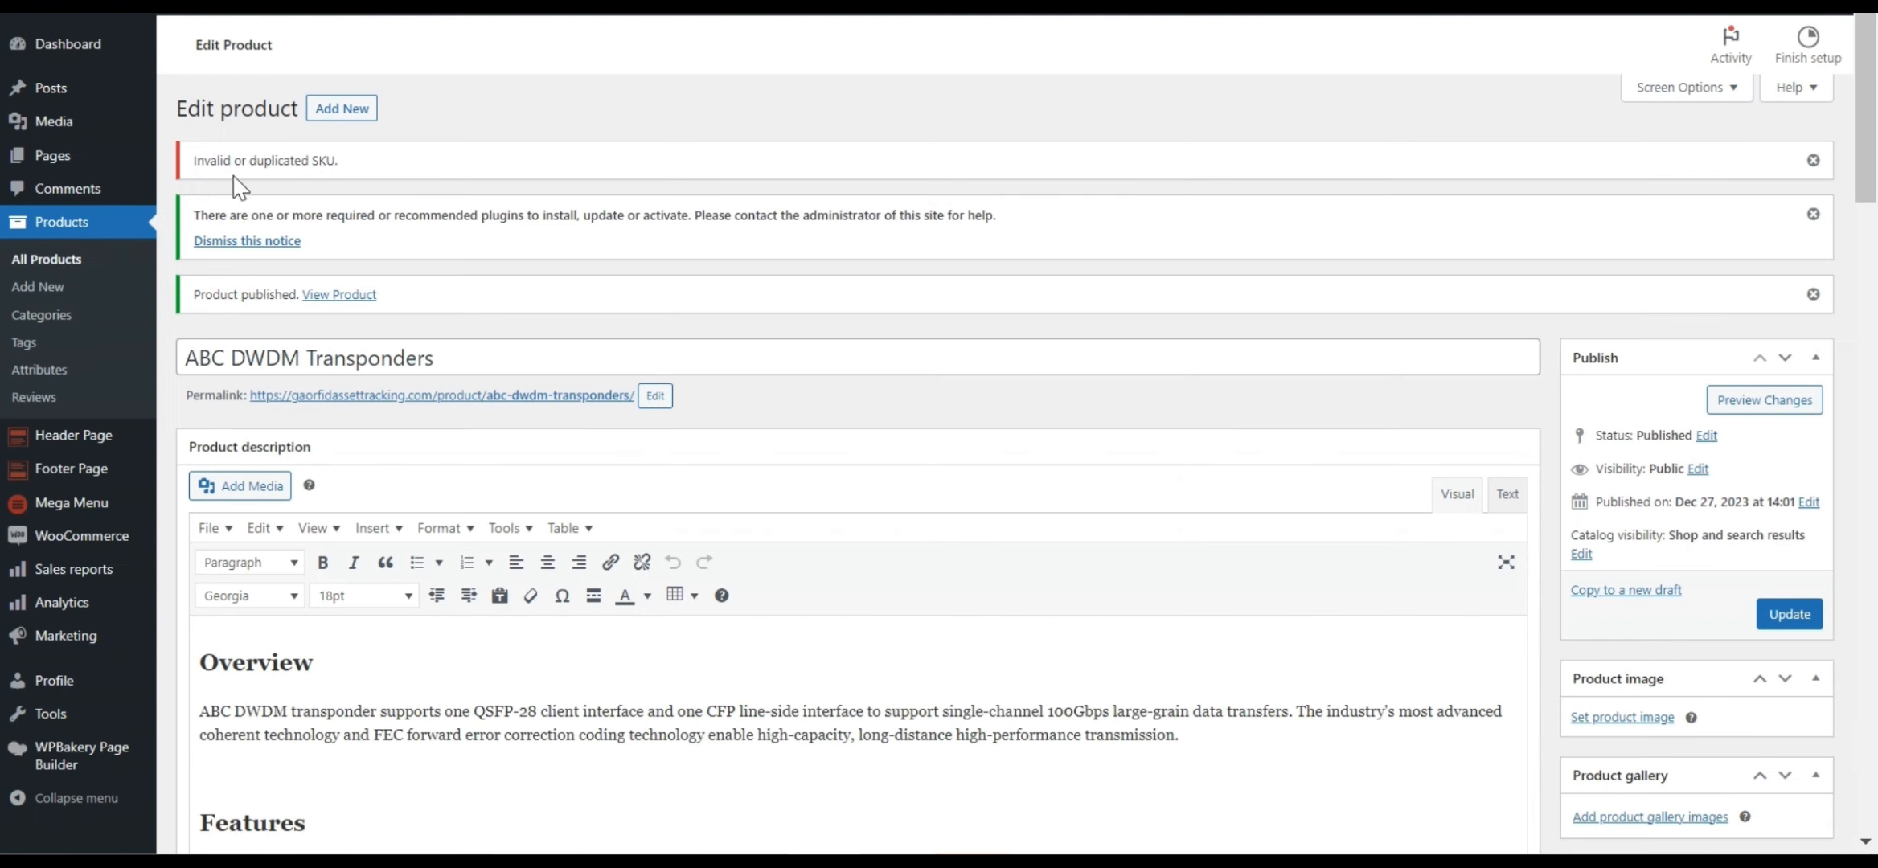
- Compare the "Invalid or duplicated SKU" error on the WordPress product page with the first FAQ entry in the Word instructions
drag(194, 160, 366, 166)
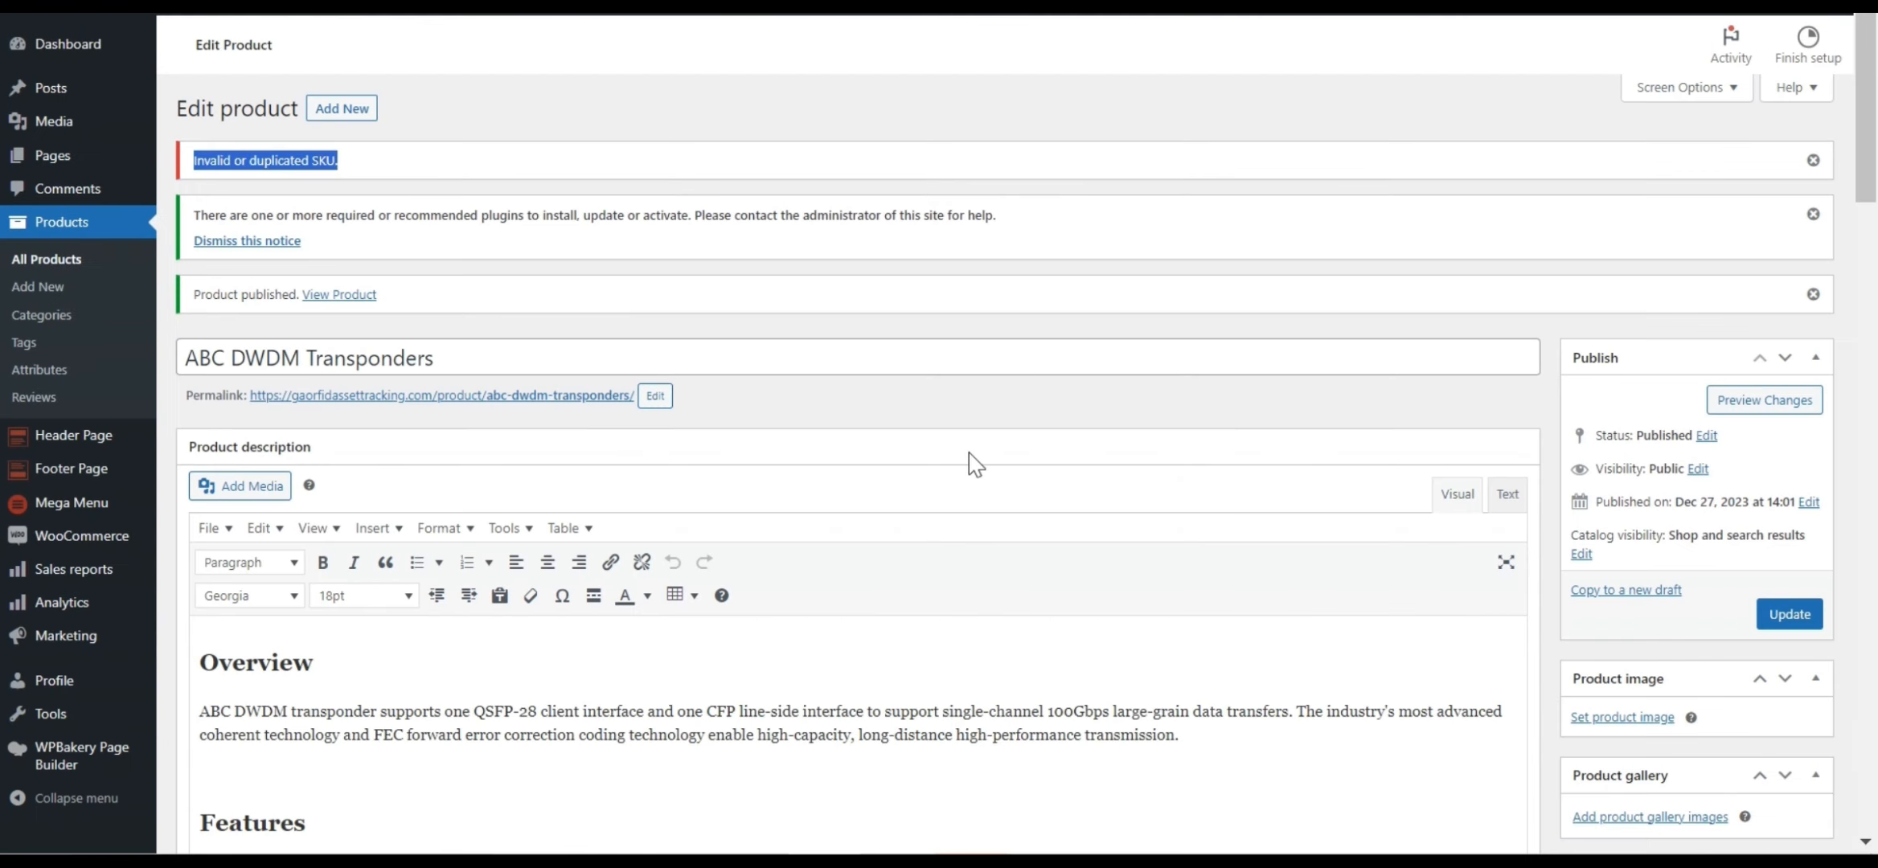
key(alt+Tab)
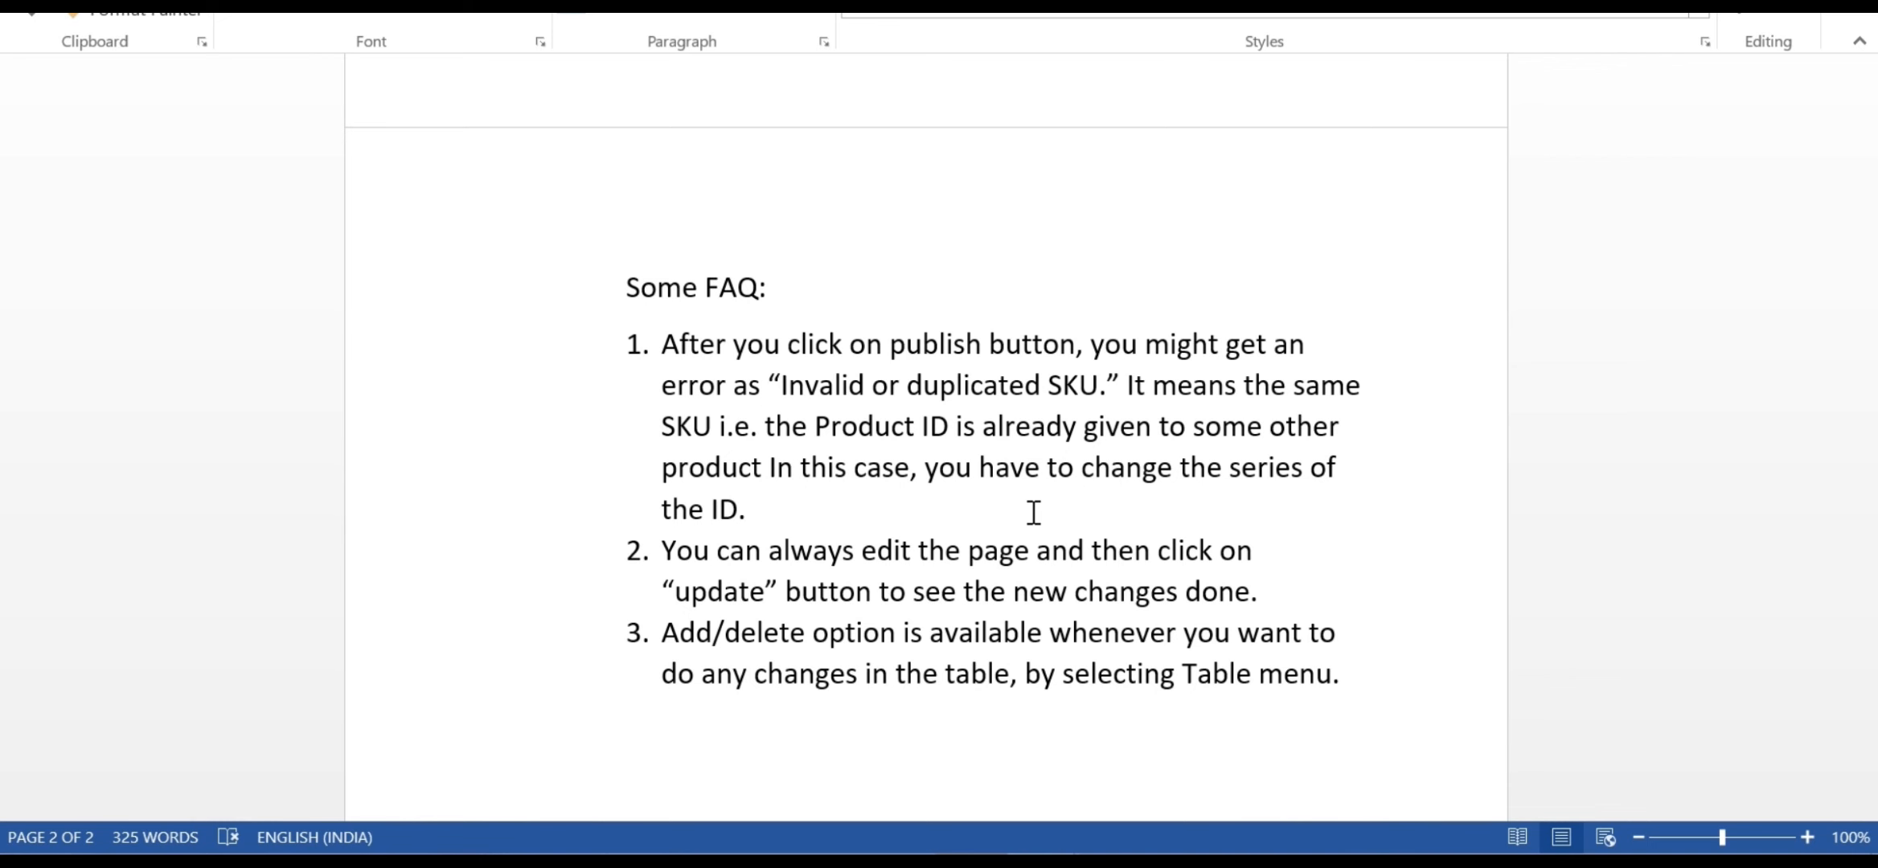
key(alt+Tab)
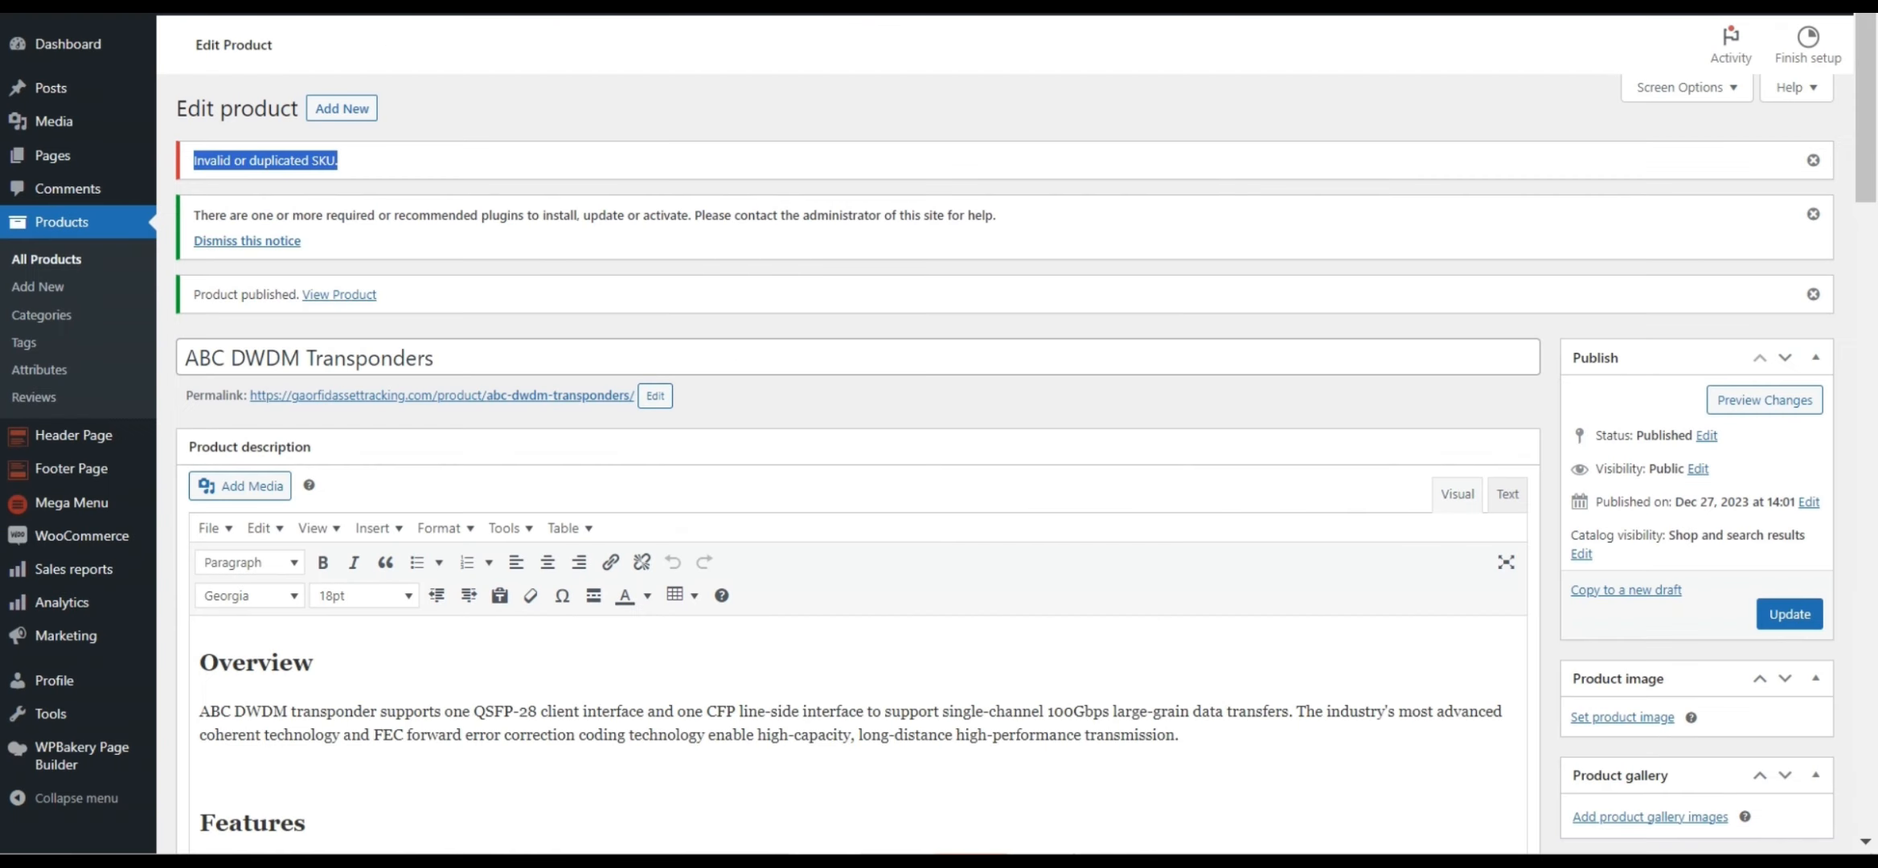
- Copy the Product ID ABC-WDM-101 of the ABC DWDM Transponder from the product Word file
mouse_move(1044, 862)
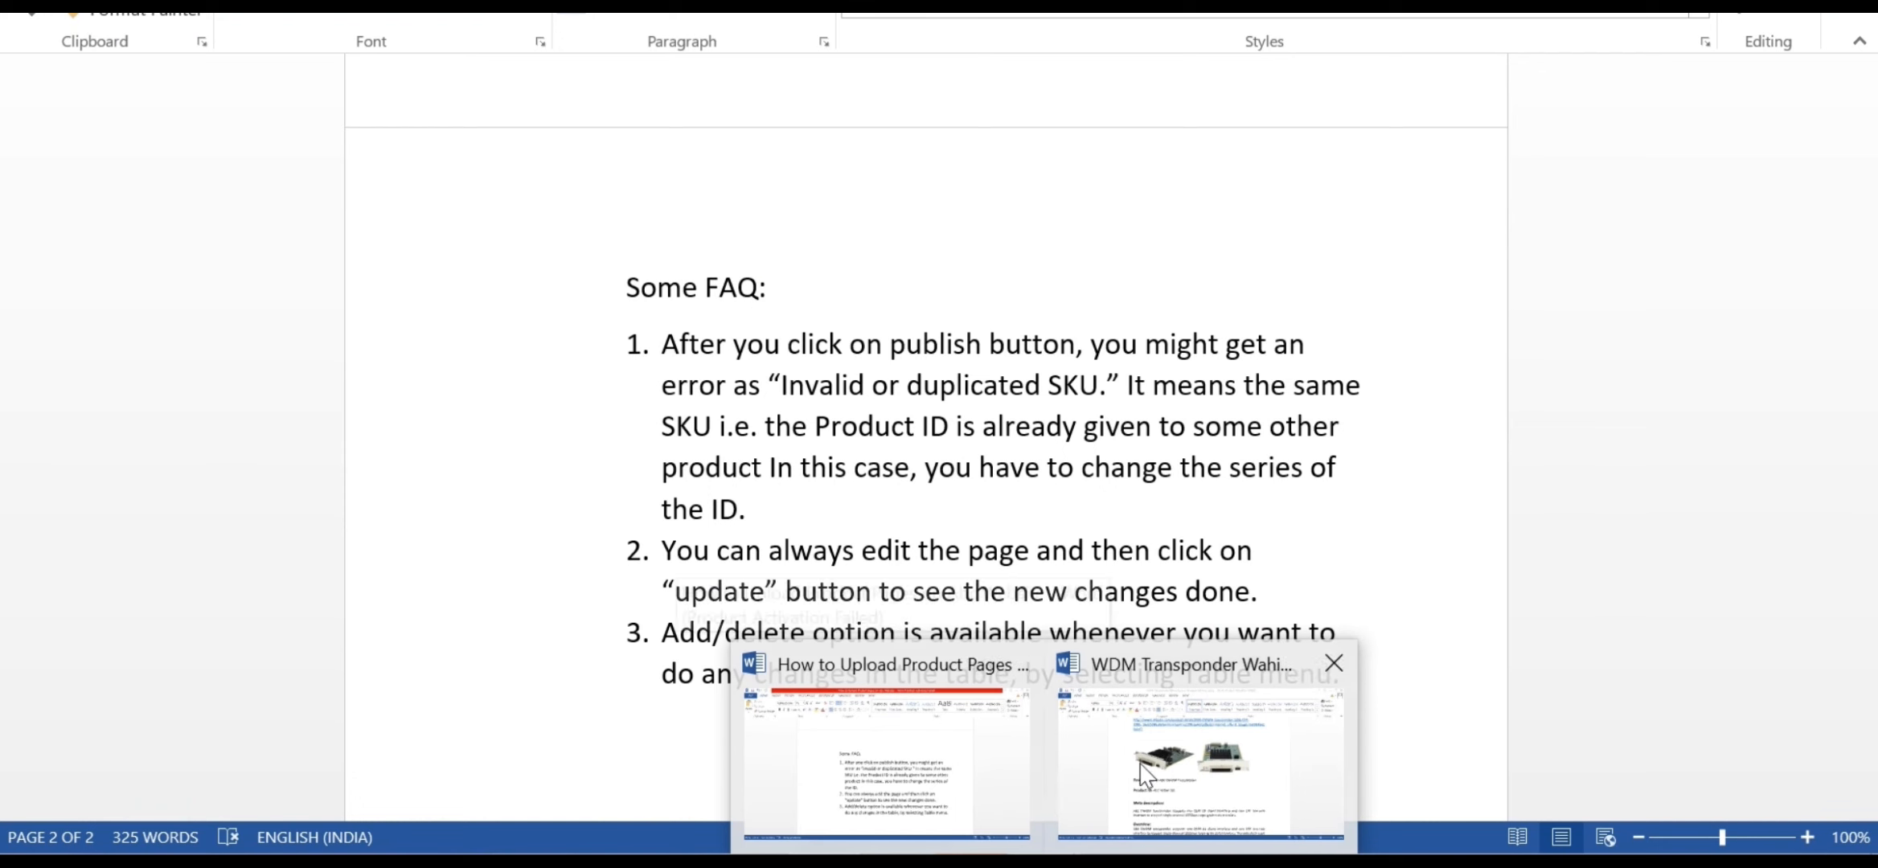
click(1145, 776)
drag(627, 526, 810, 519)
click(773, 554)
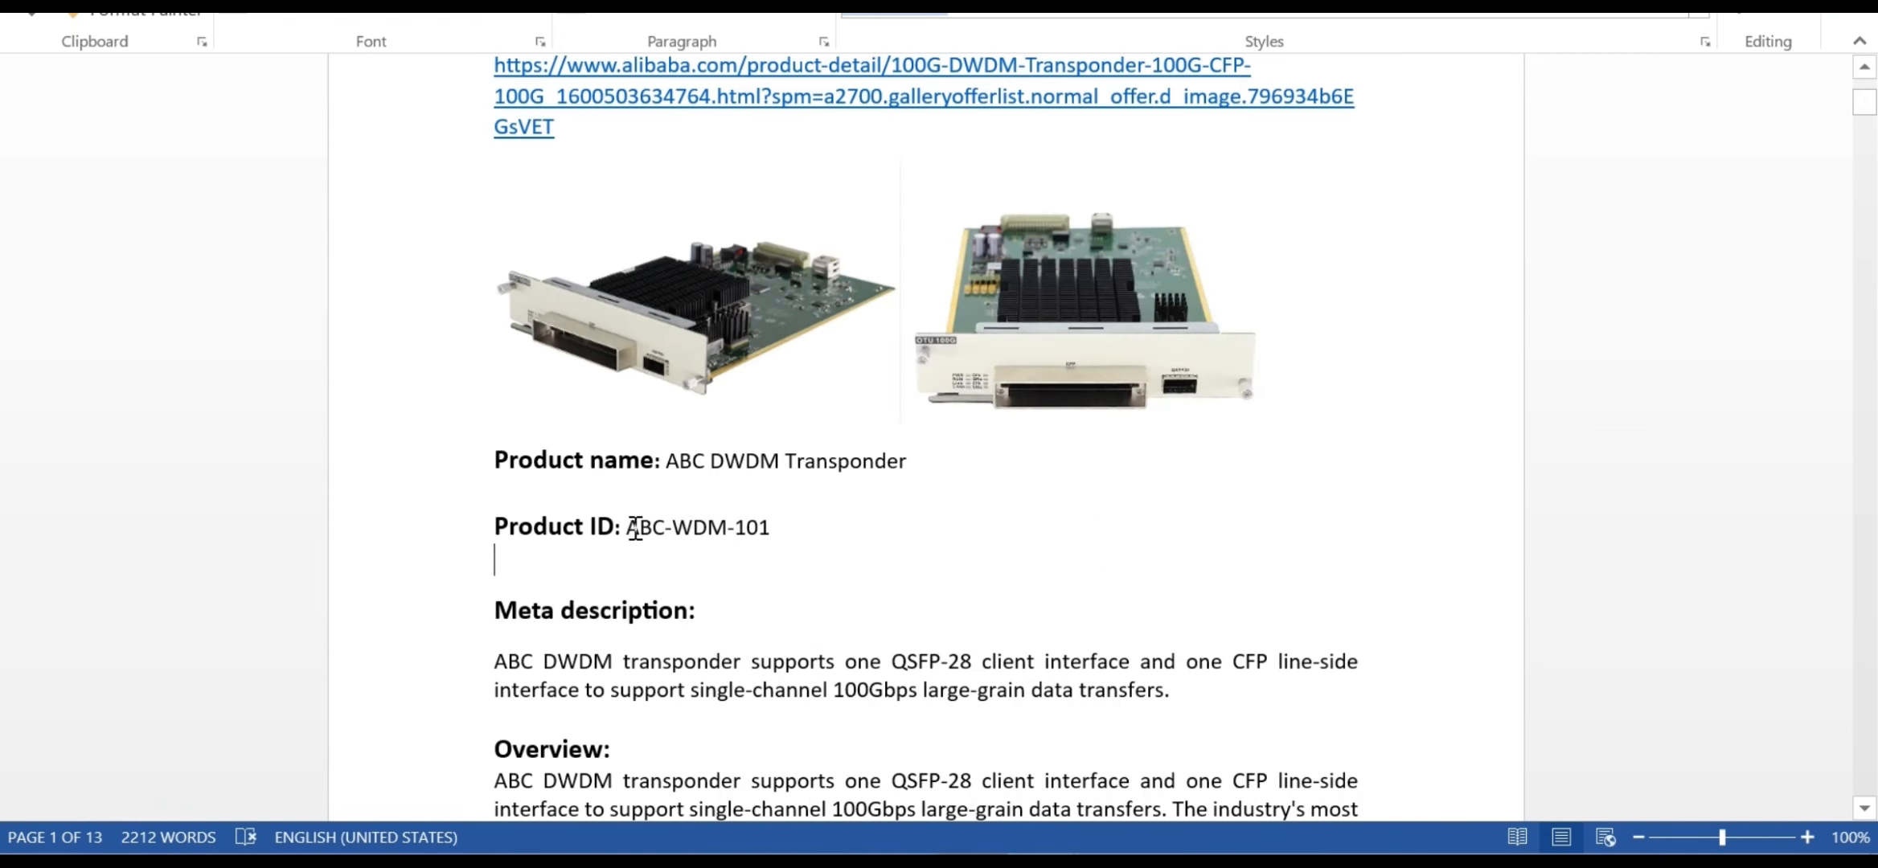
drag(625, 527, 779, 531)
key(ctrl+c)
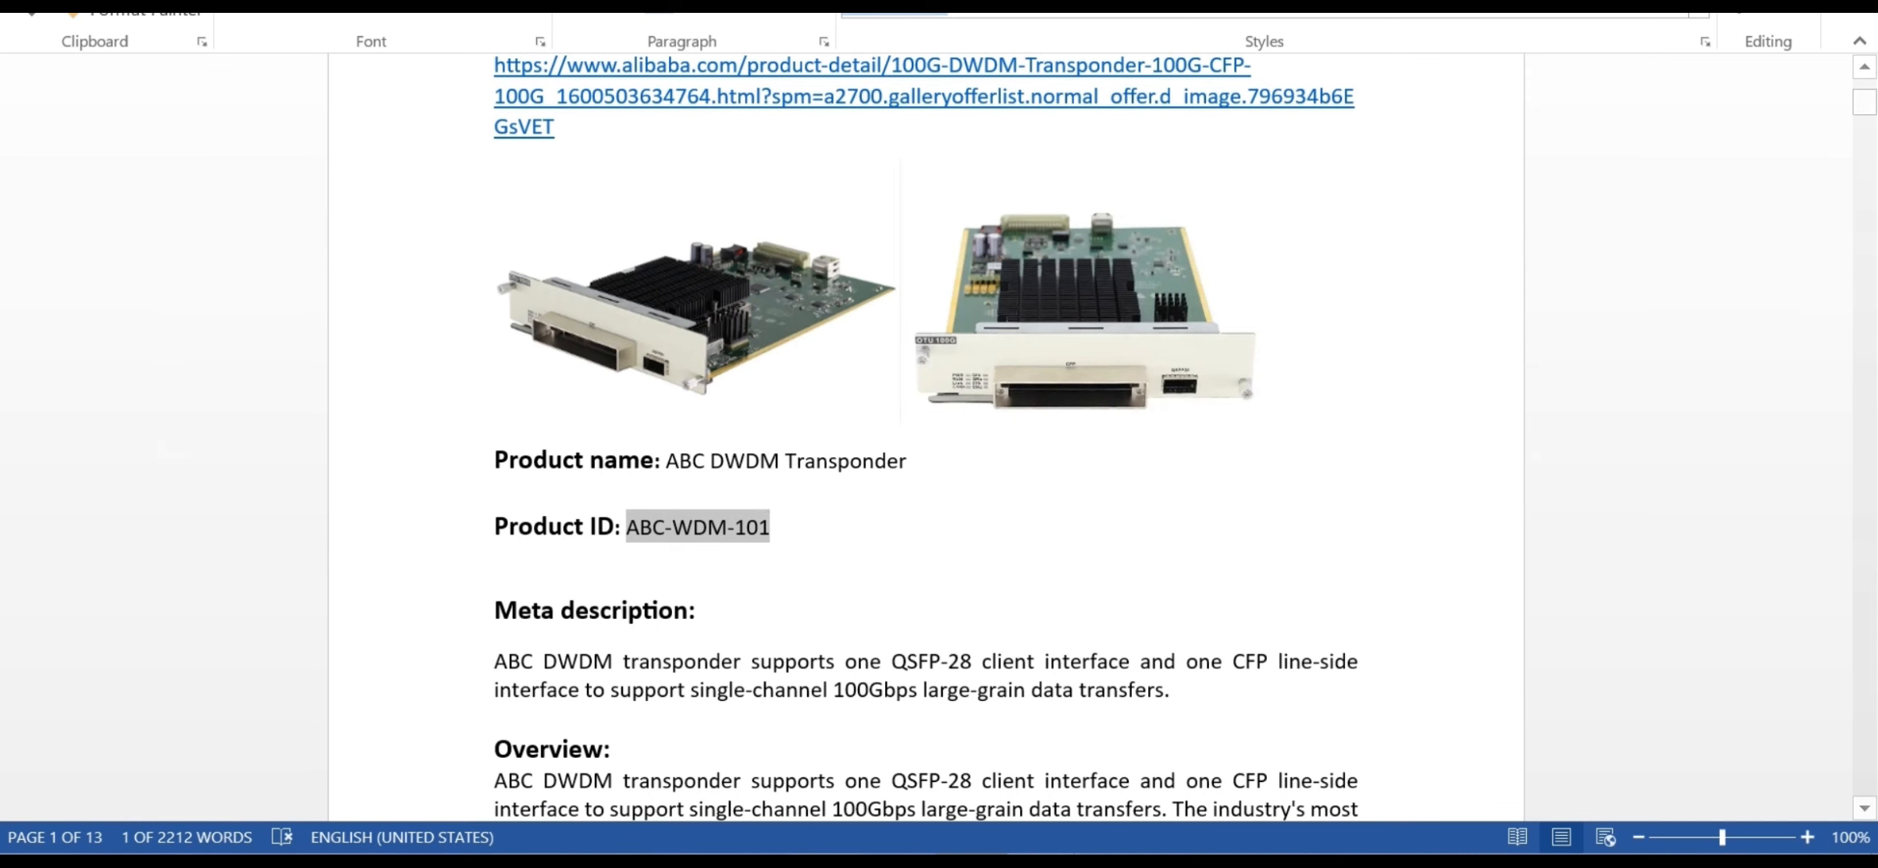
- In the WordPress product's inventory data, paste the copied ID as the SKU and change it to ABC-WDM-100
click(852, 862)
scroll(956, 403, down, 16)
scroll(956, 410, down, 4)
click(338, 450)
click(680, 418)
key(ctrl+v)
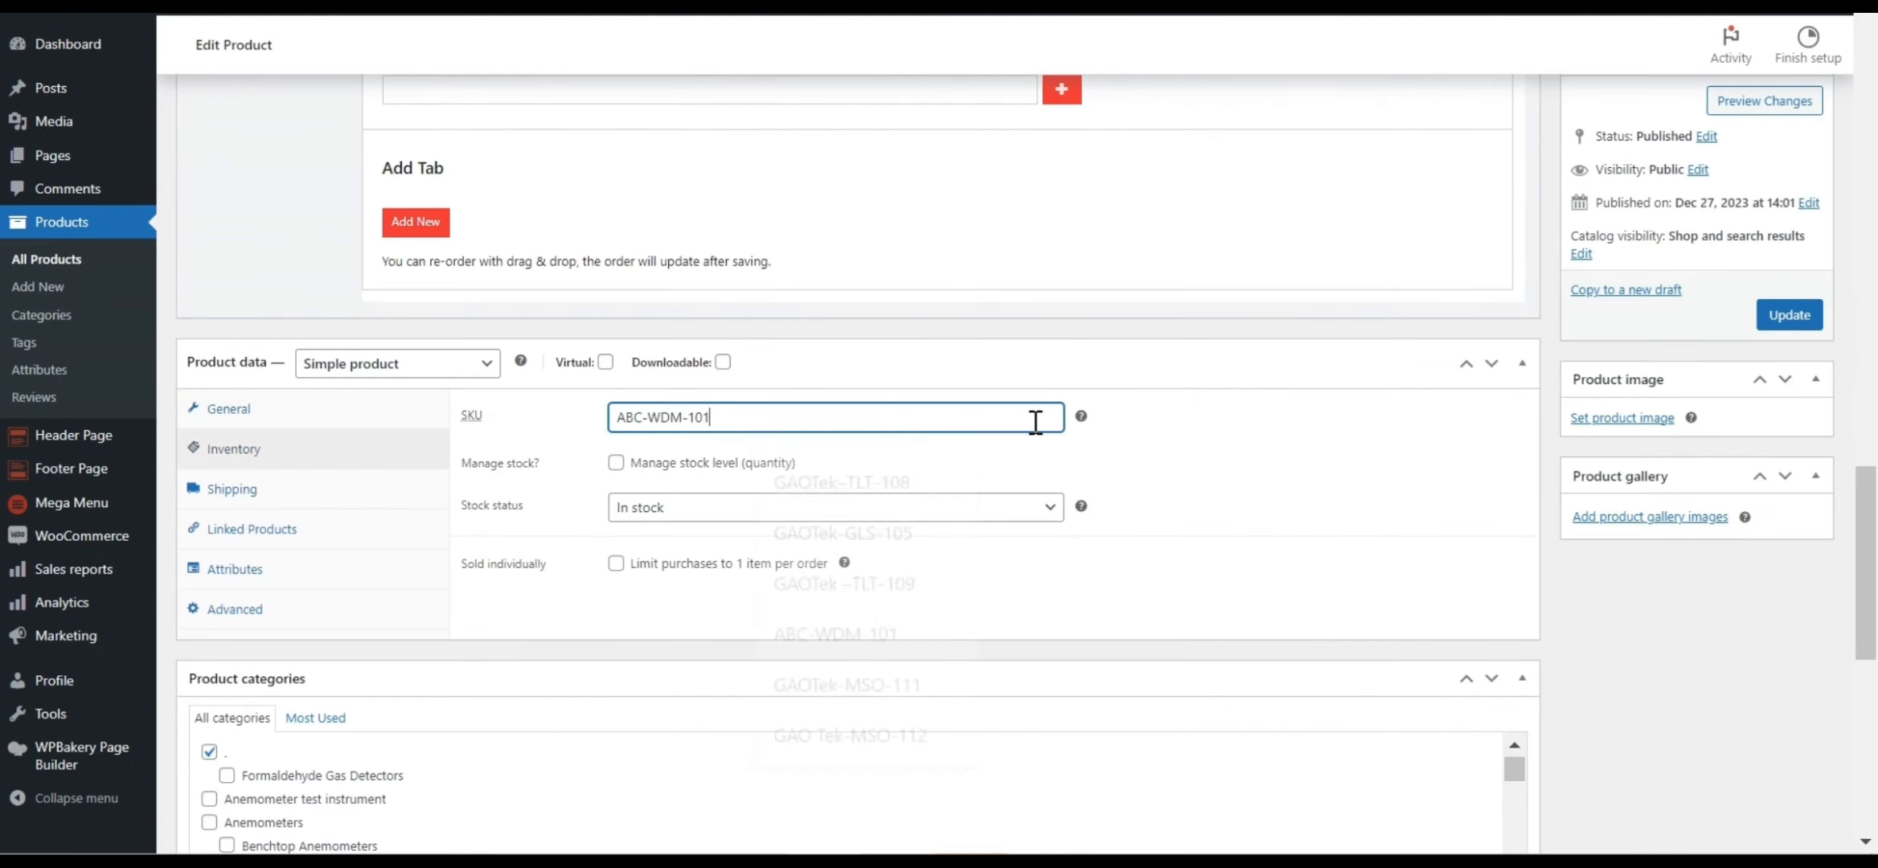
key(BackSpace)
text(2)
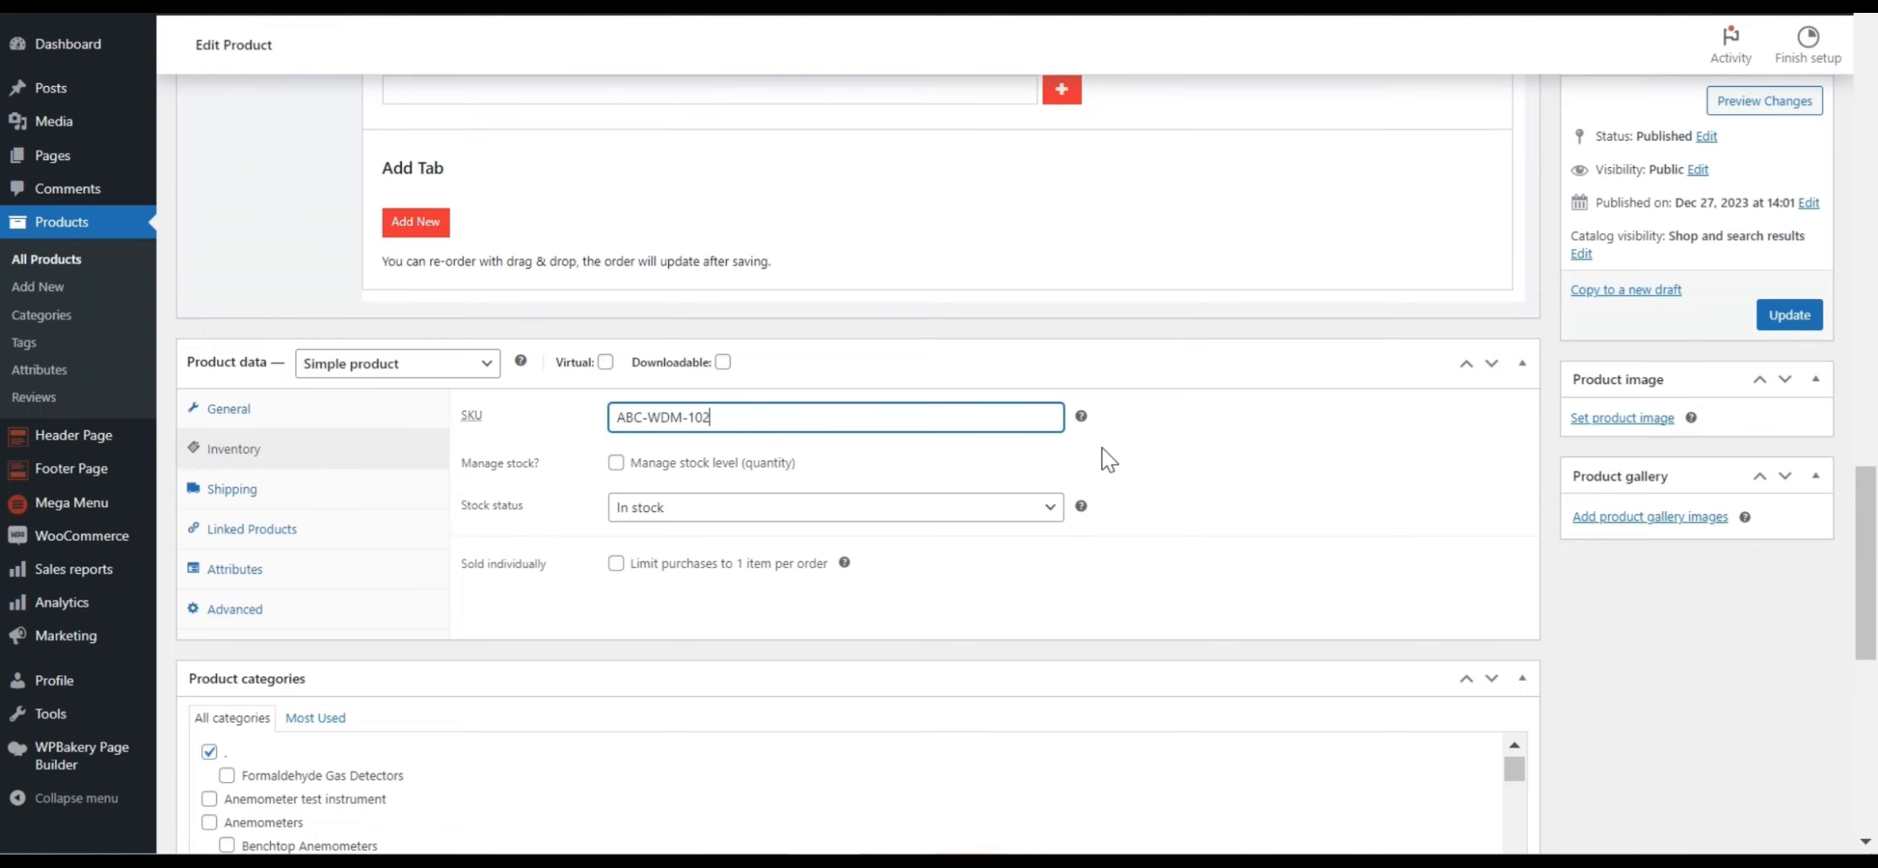
text(0)
- Open the list of all WordPress products
scroll(1346, 511, up, 6)
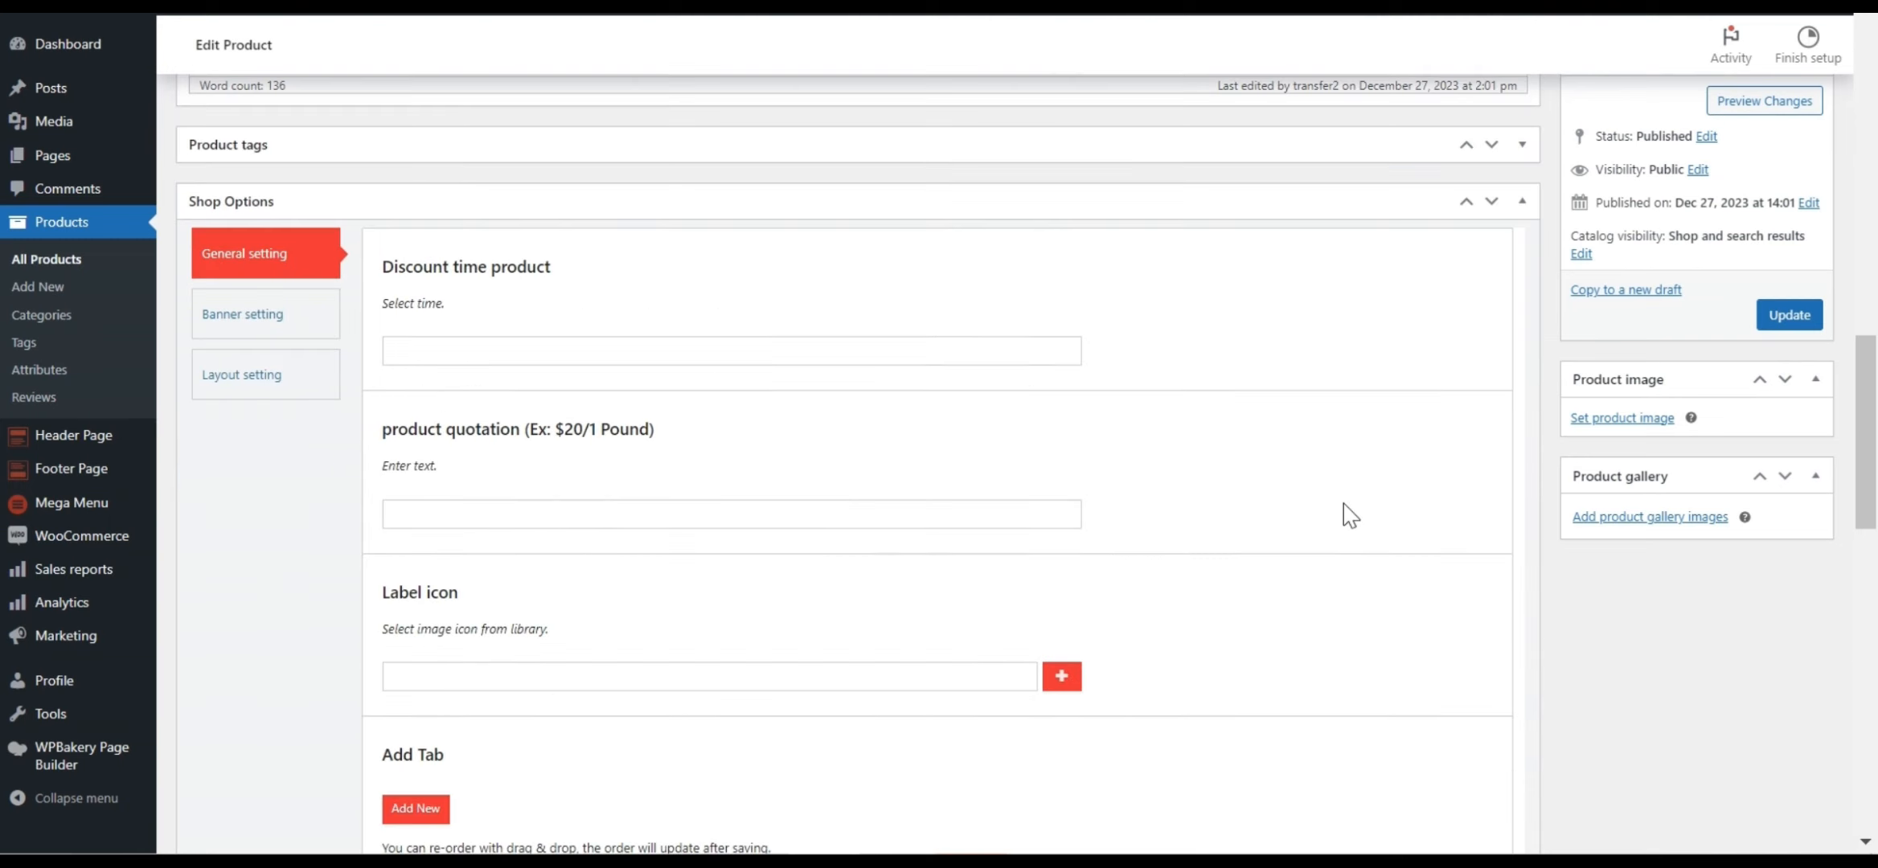
scroll(1383, 450, down, 5)
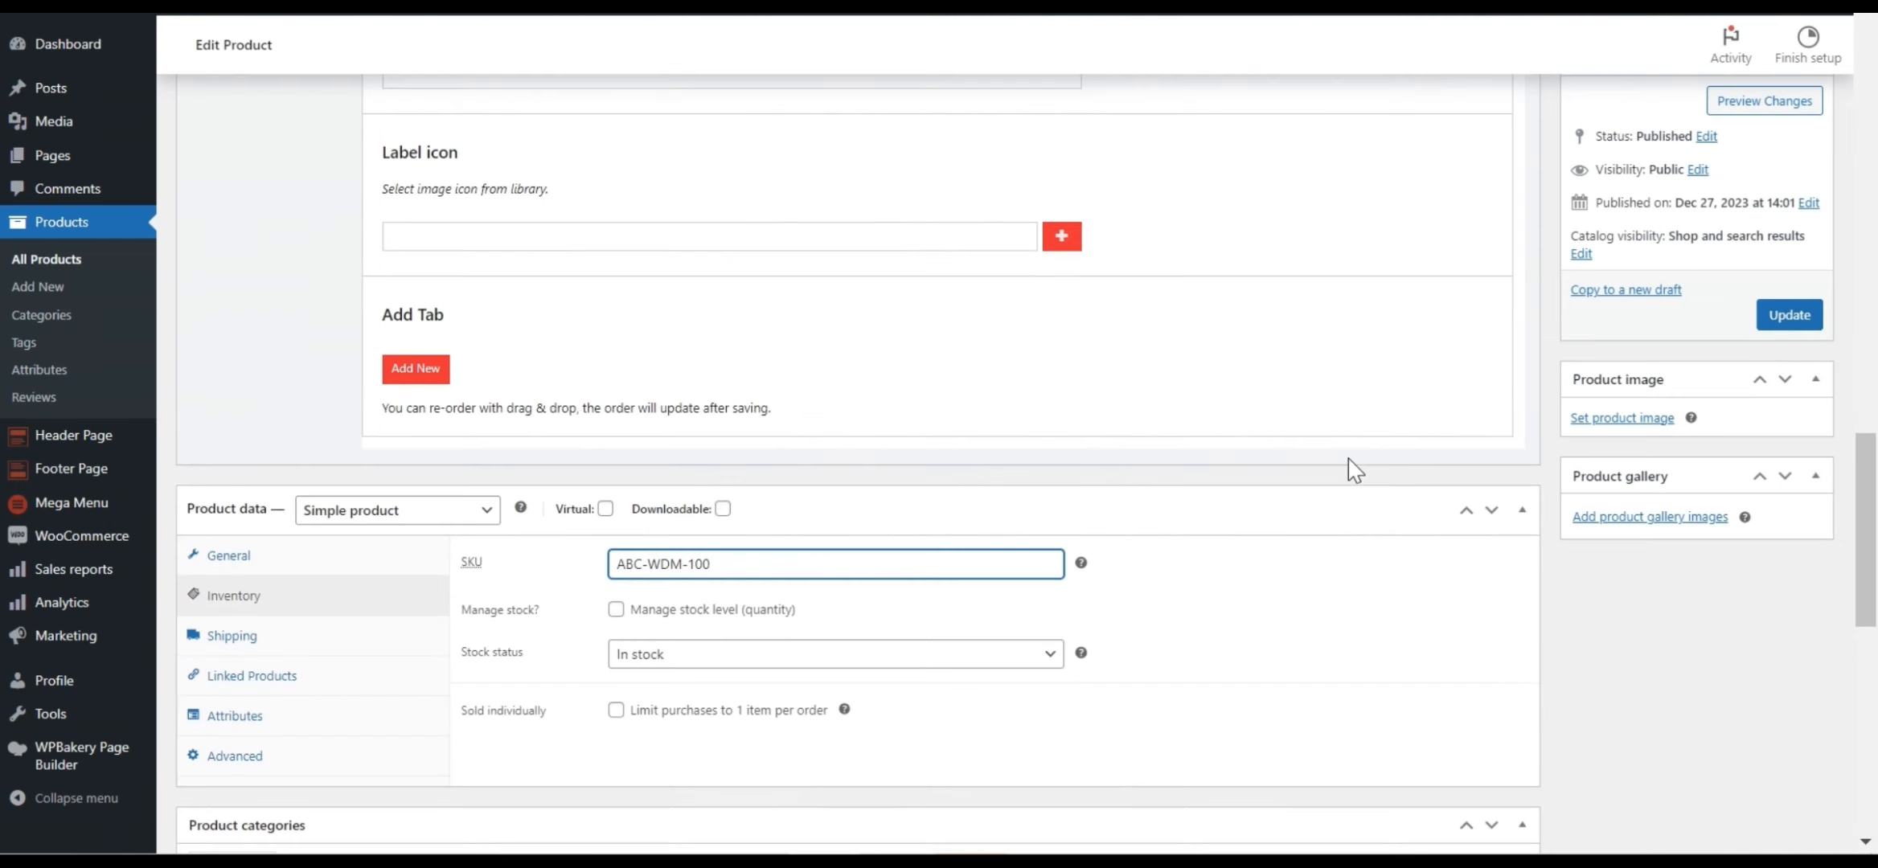
click(91, 233)
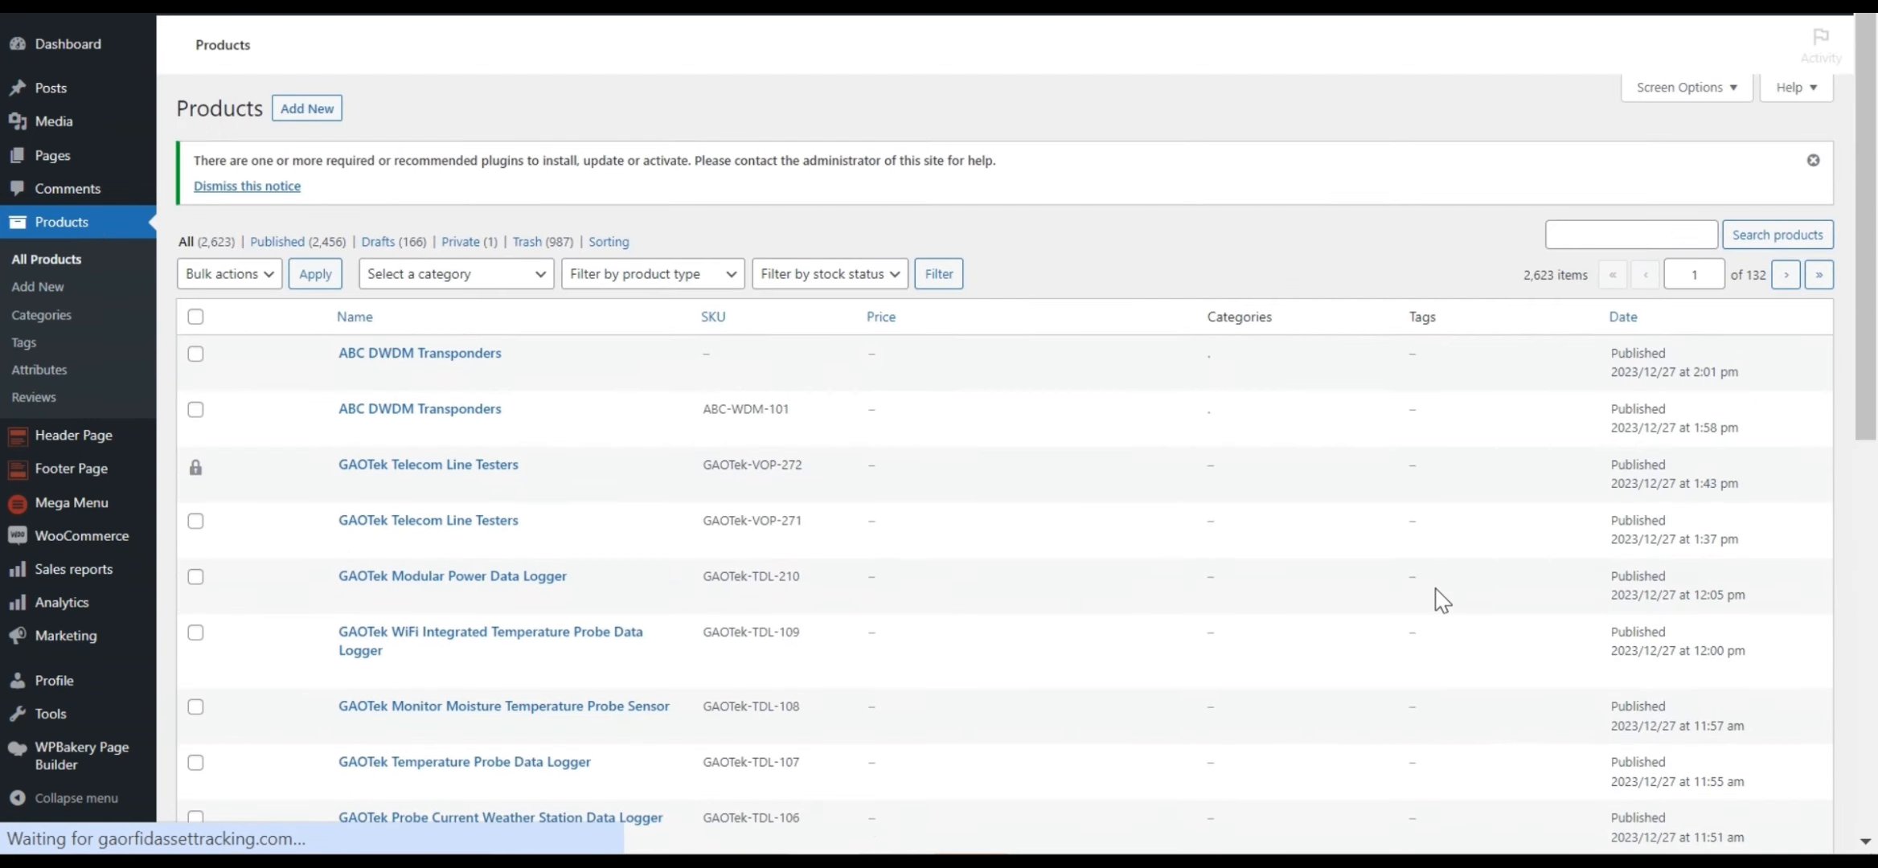
- Search the WordPress product list for the SKU ABC-WDM-100
click(1662, 231)
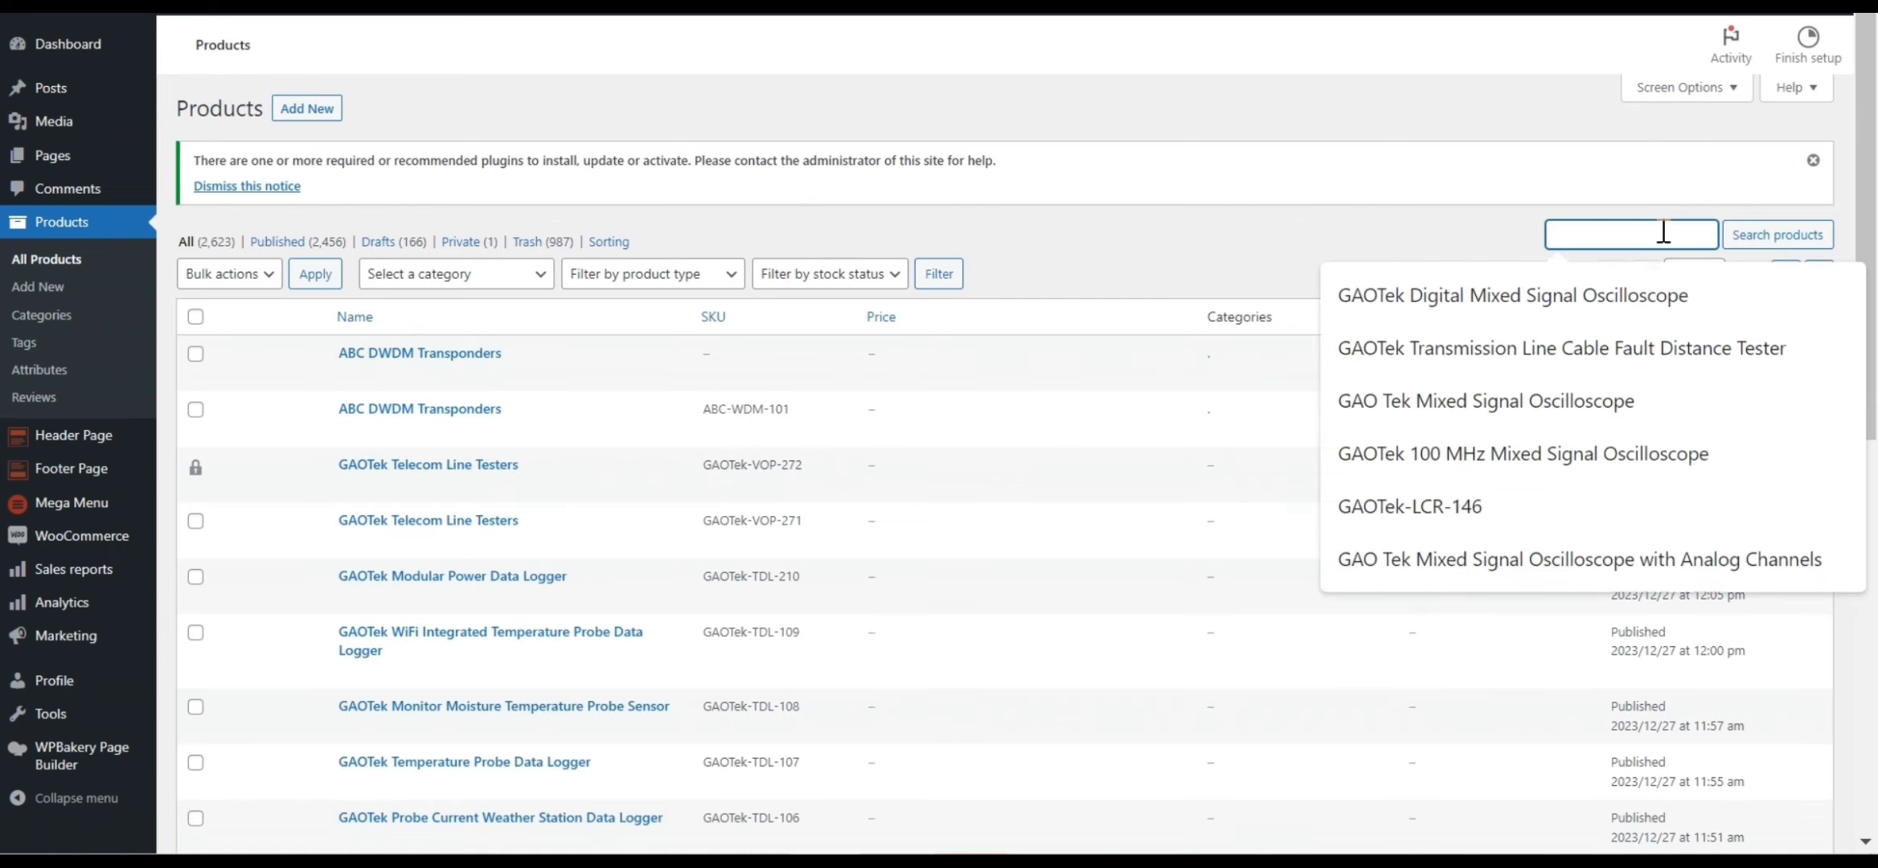
key(ctrl+v)
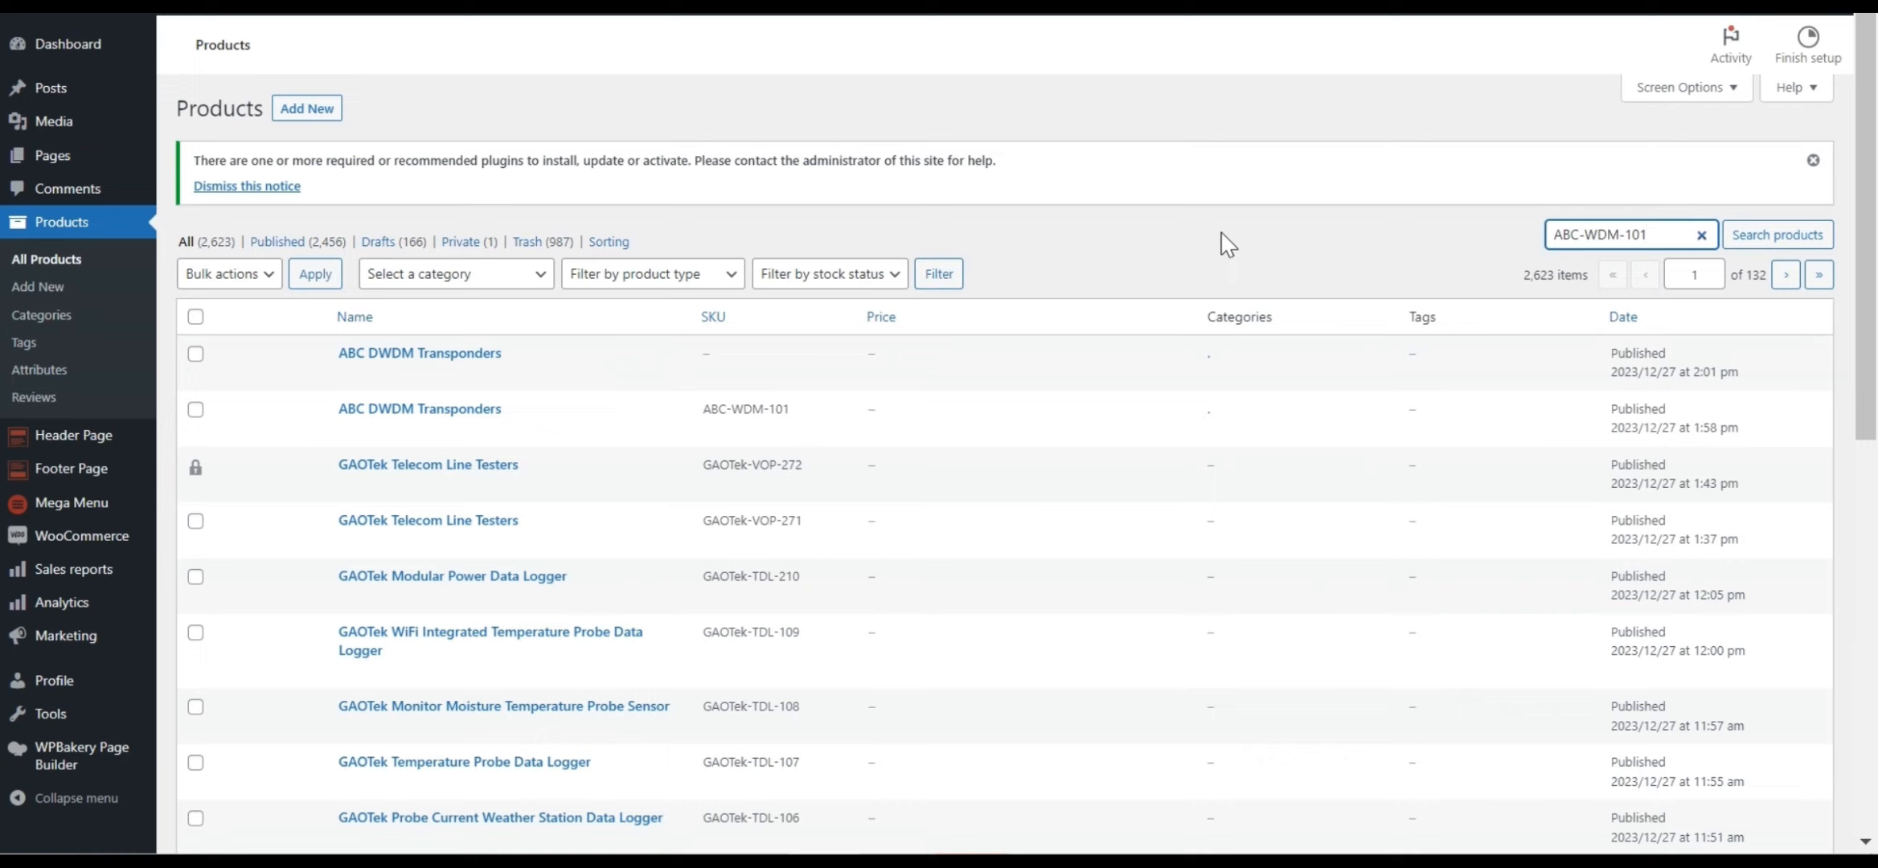
key(BackSpace)
text(0)
key(Return)
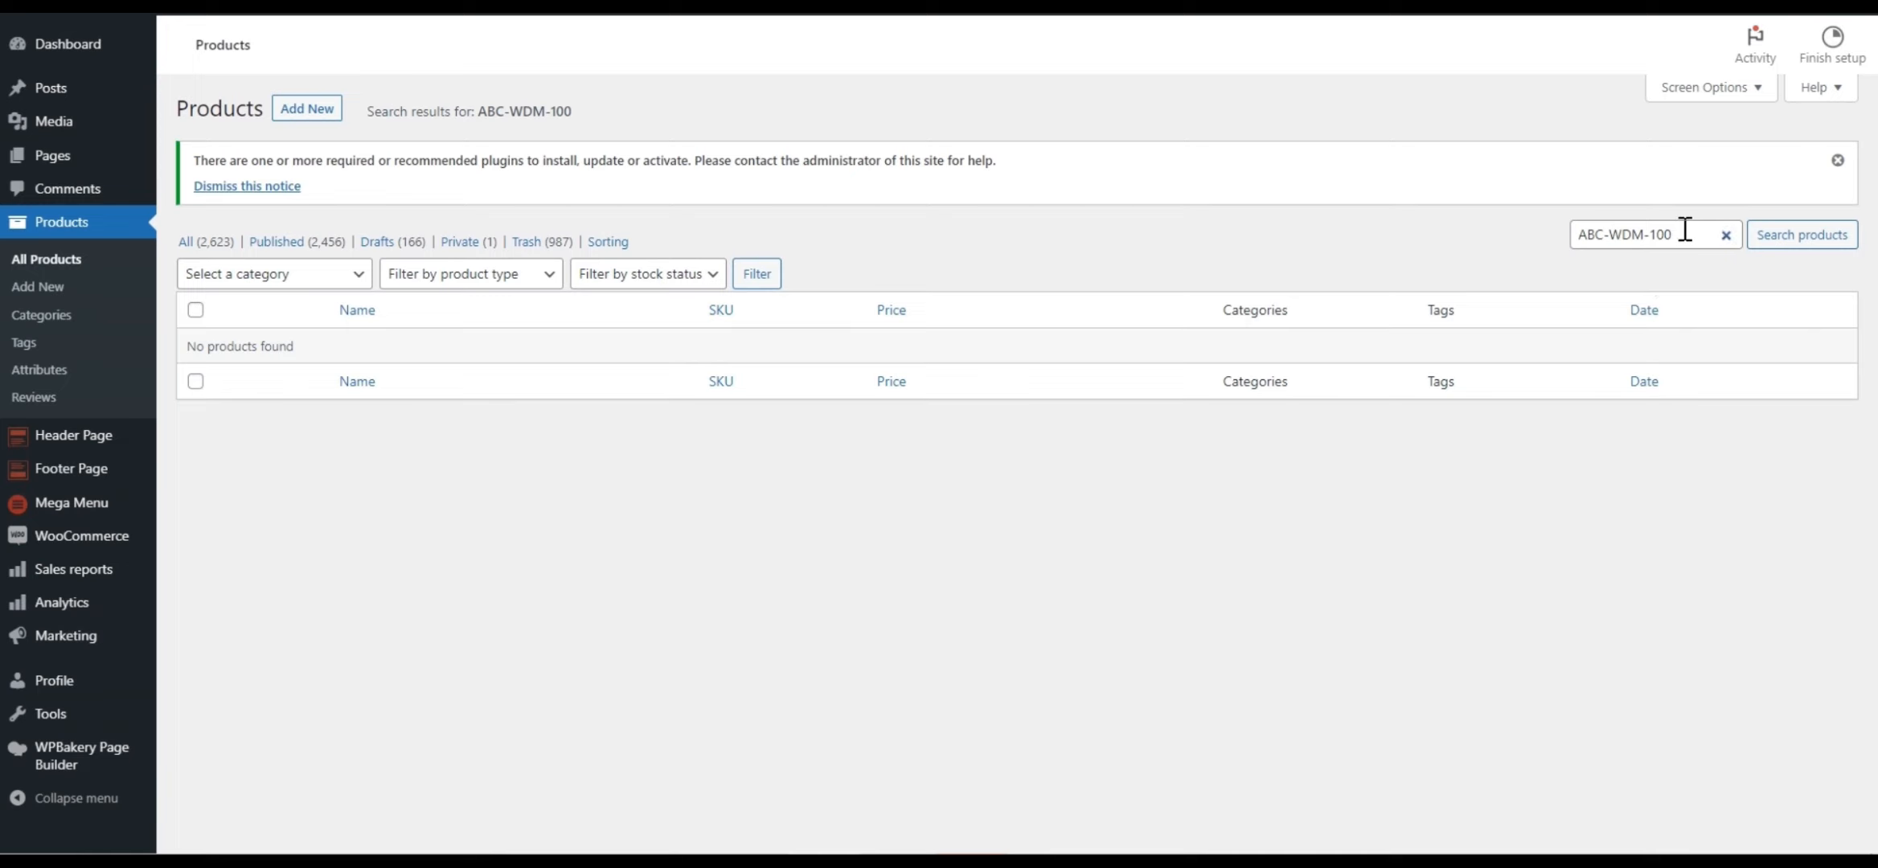
drag(1689, 233, 1564, 237)
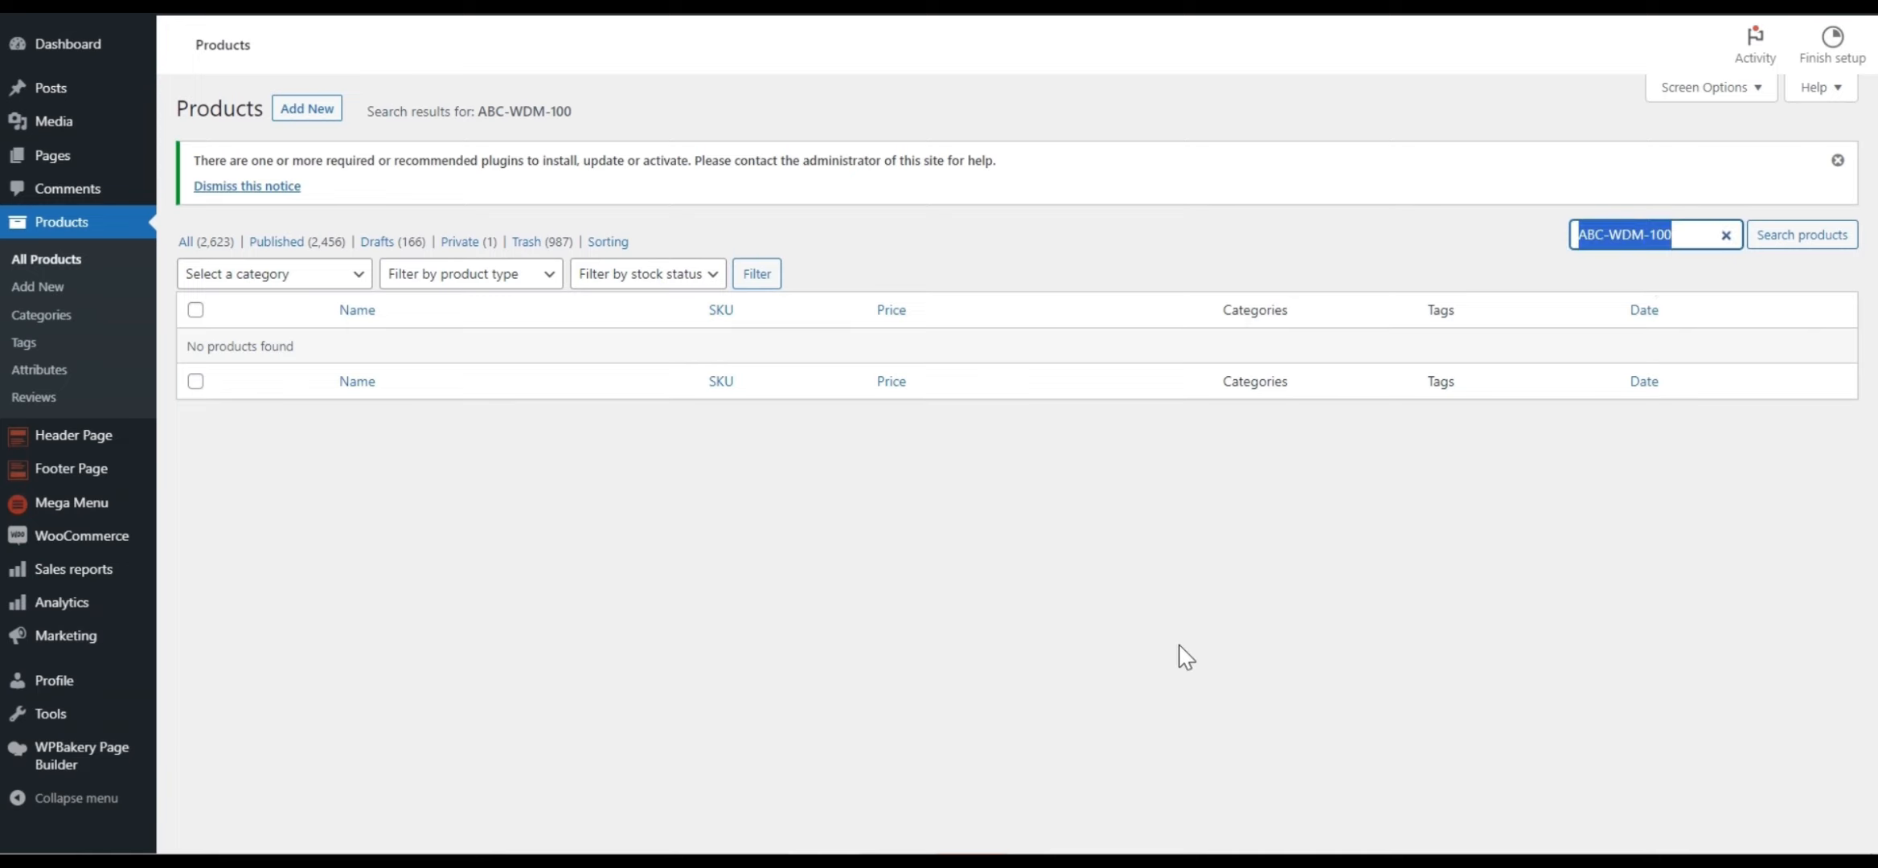
- Switch to the Word upload instructions and strike through the first FAQ entry about the "Invalid or duplicated SKU" error
click(1045, 861)
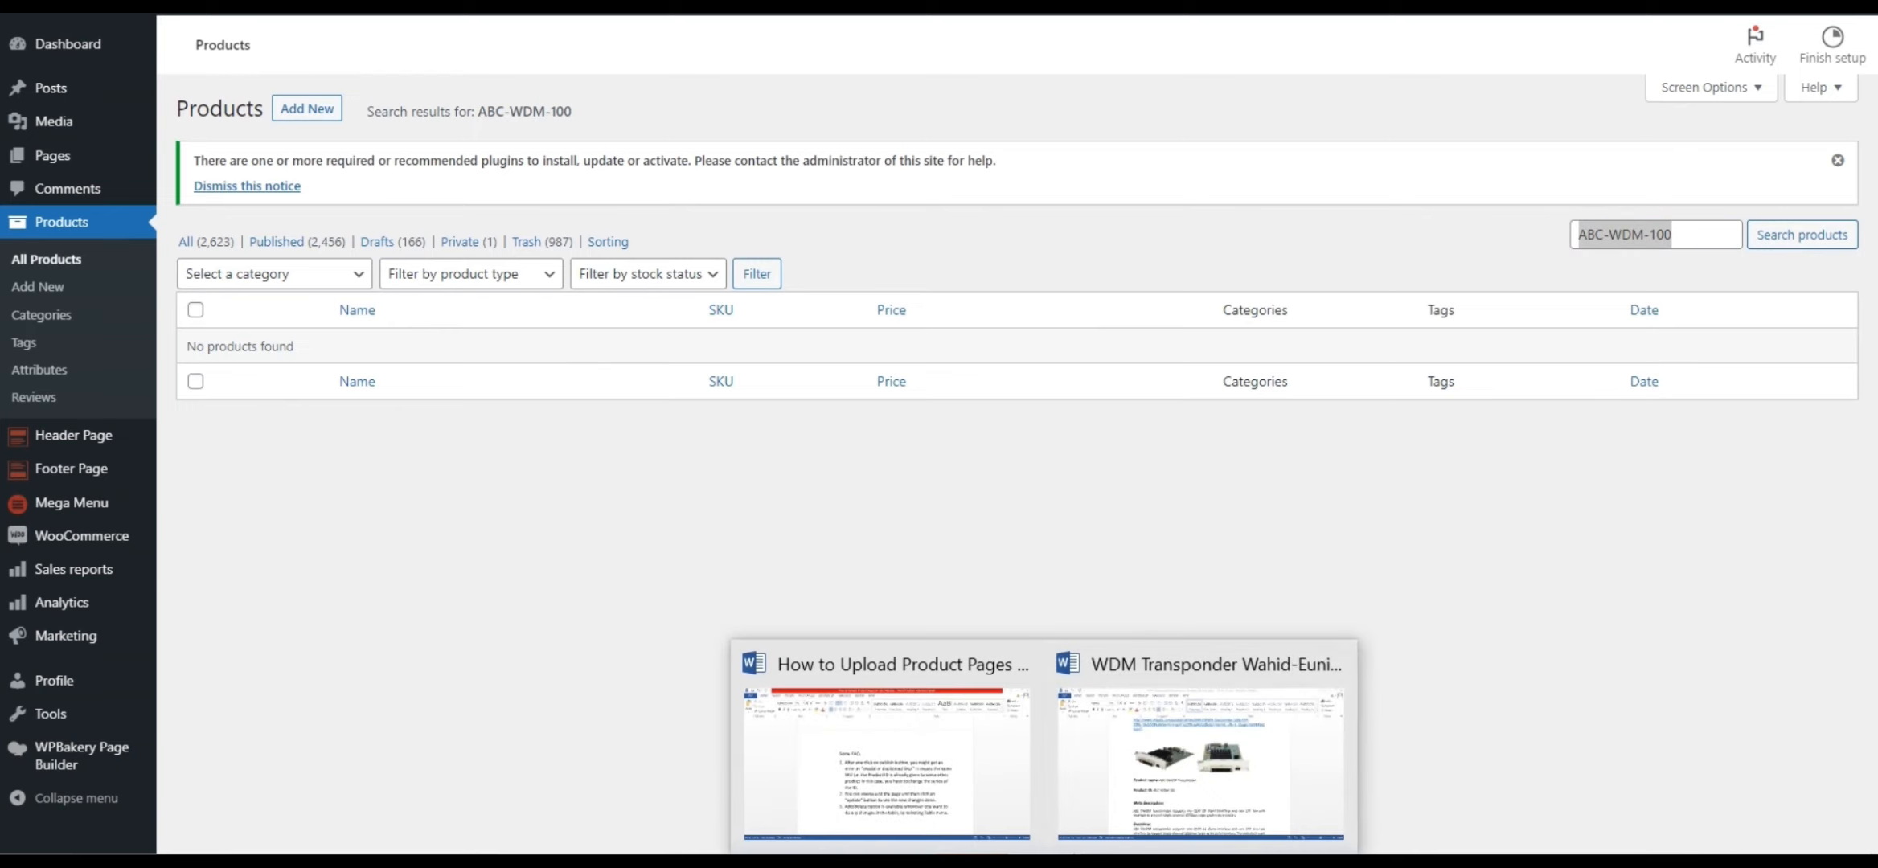
click(925, 776)
click(784, 499)
drag(784, 499, 650, 346)
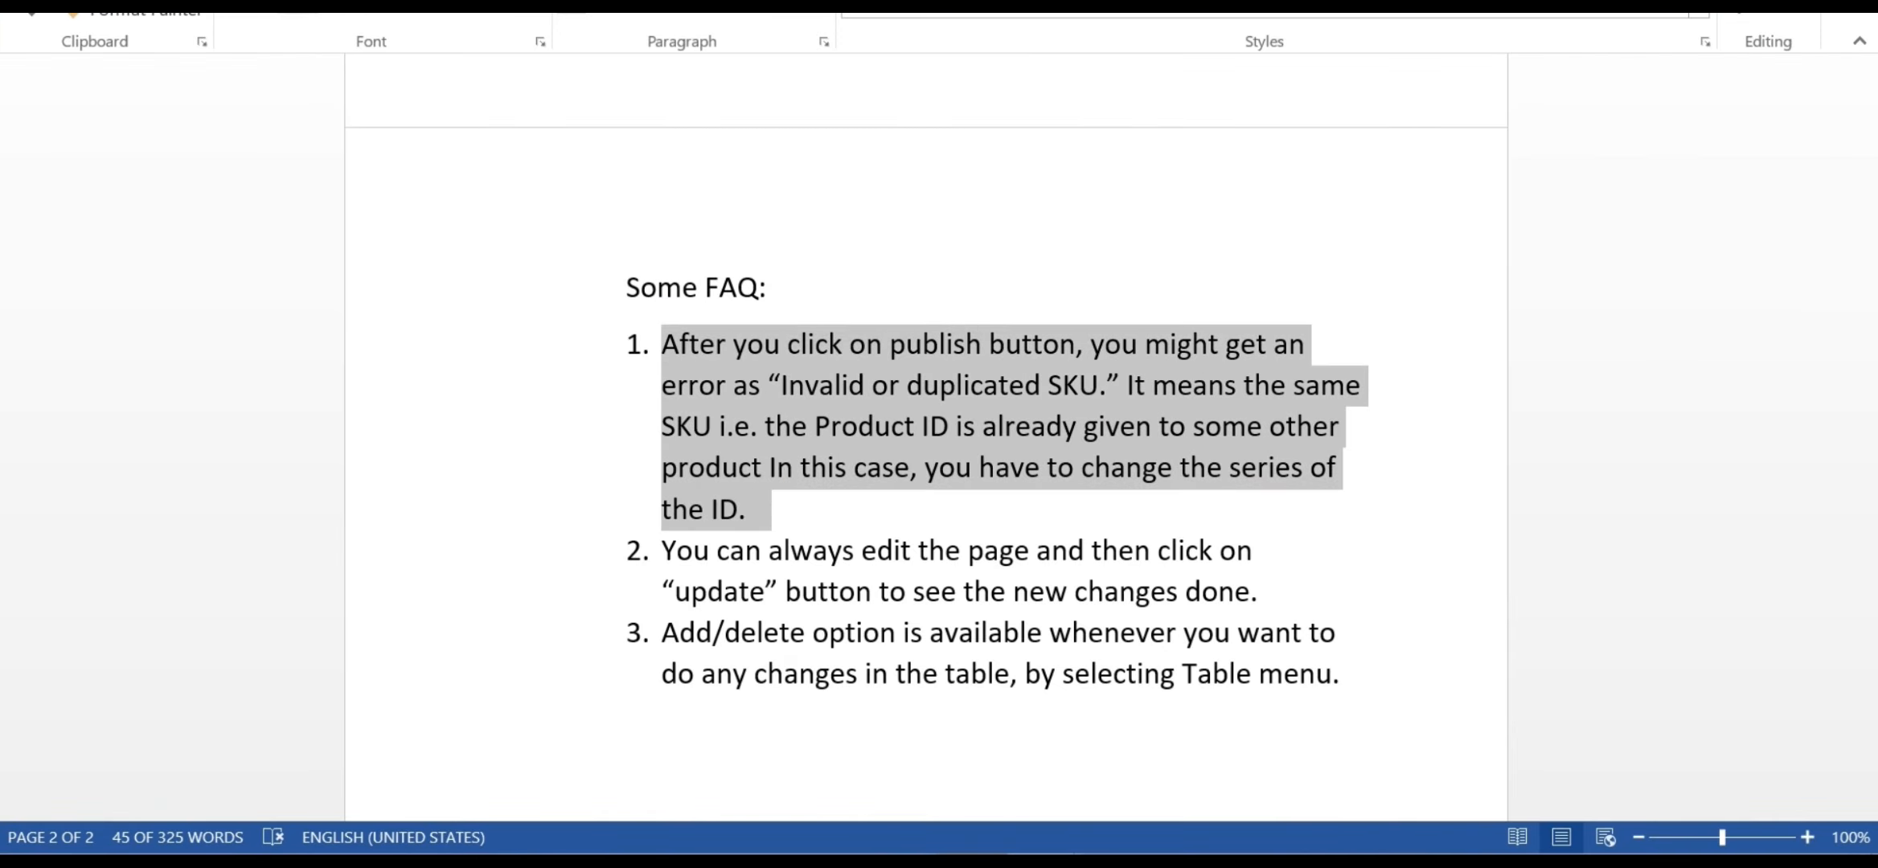
click(311, 7)
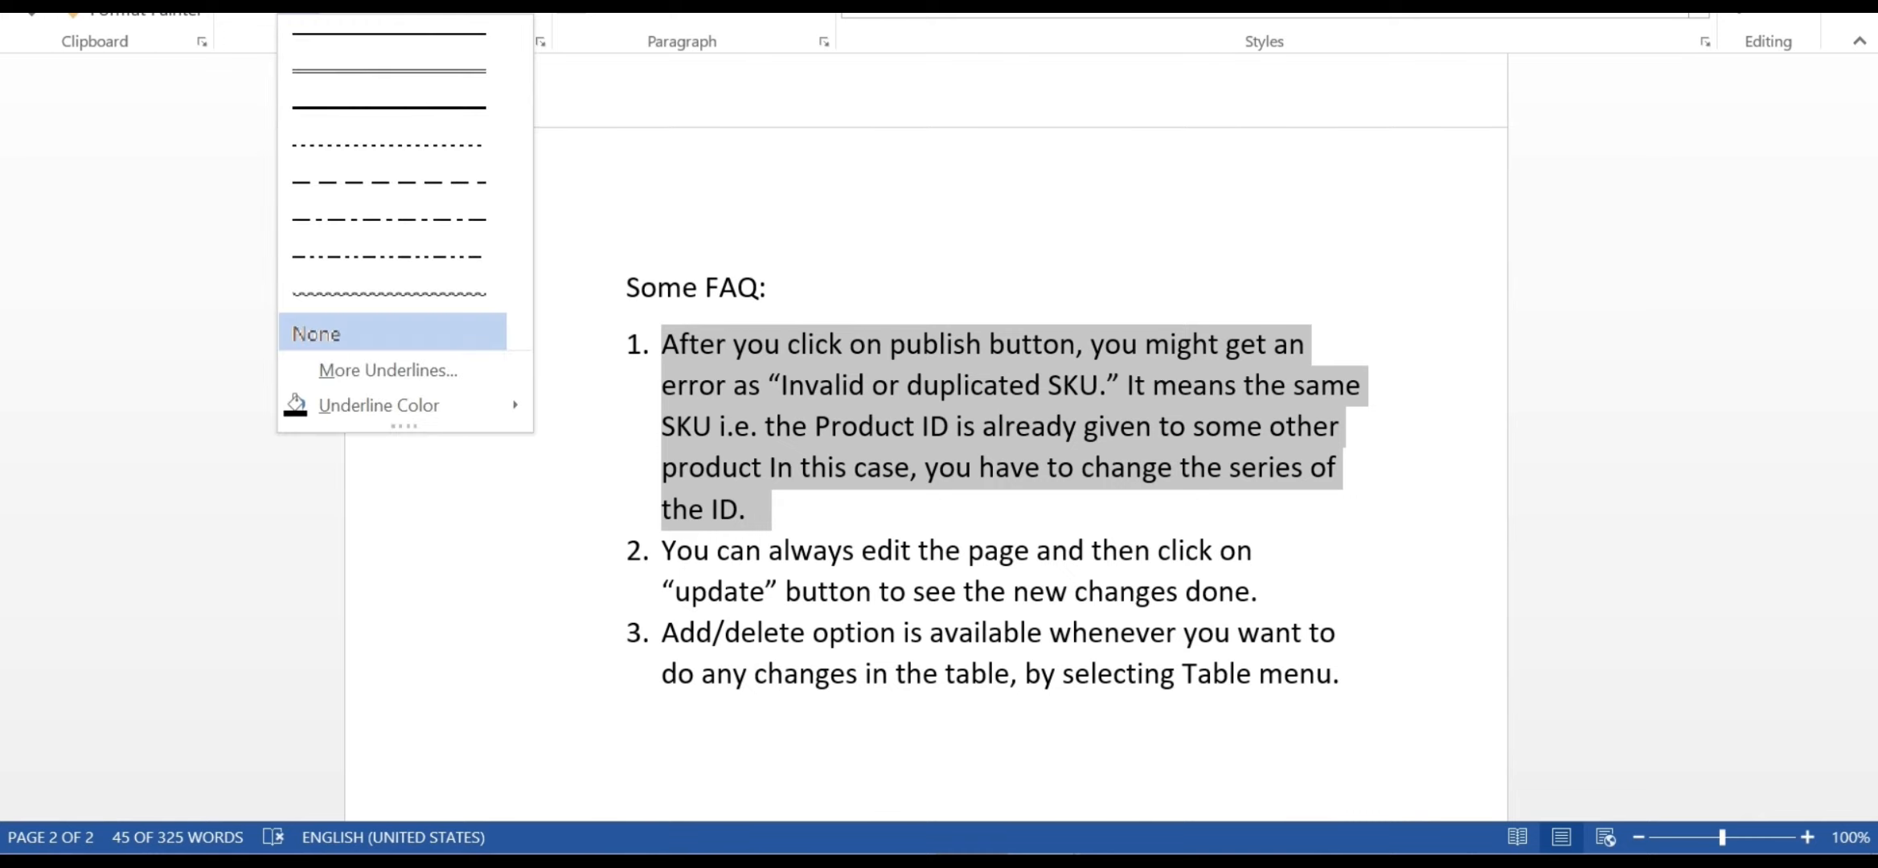
click(317, 333)
click(965, 467)
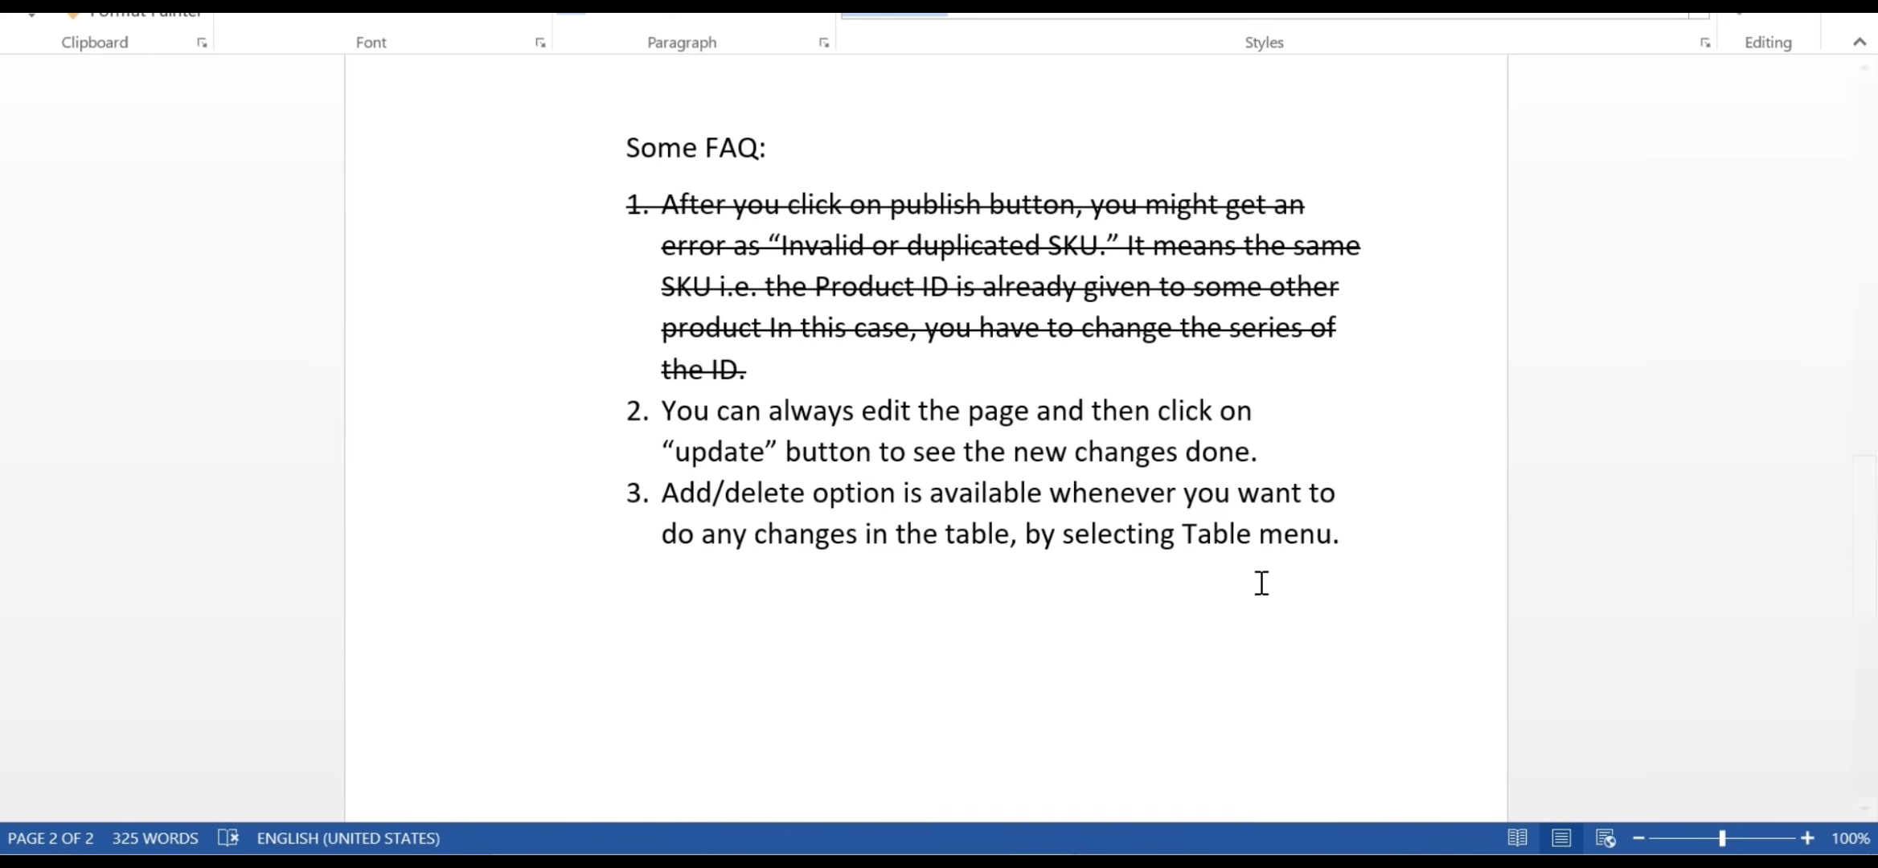
- Return to the product's edit page in WordPress and replace "Transponders" in the title with ABC-WDM-101
mouse_move(1142, 836)
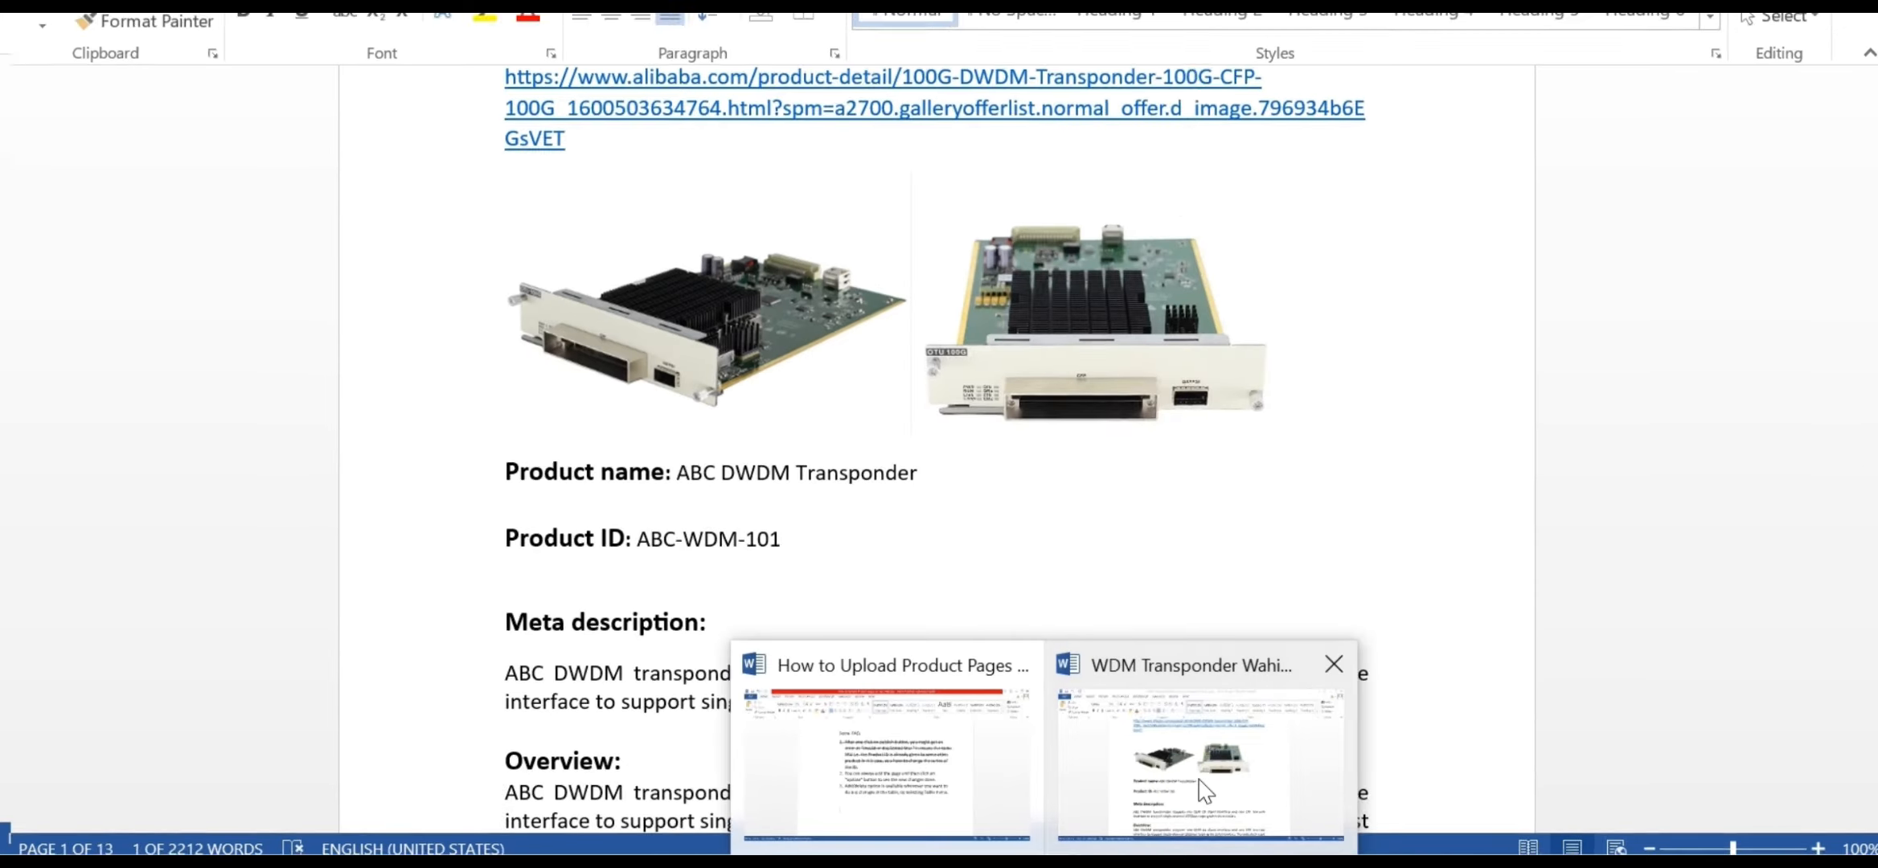
click(1199, 784)
click(892, 861)
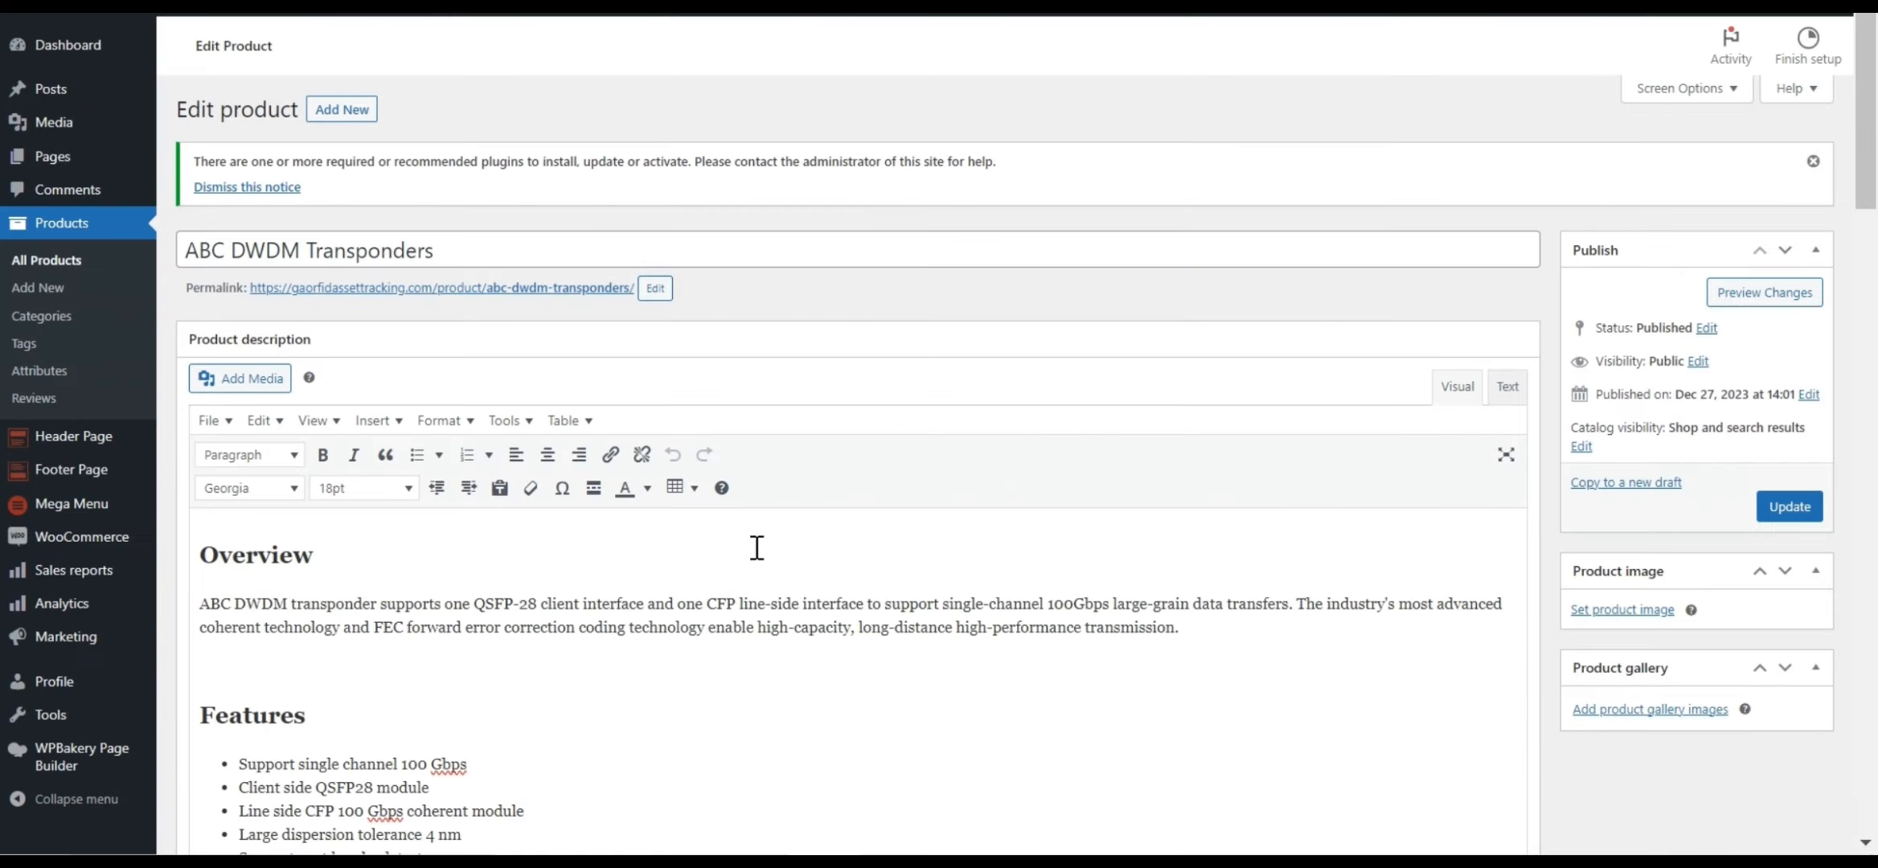
double_click(396, 252)
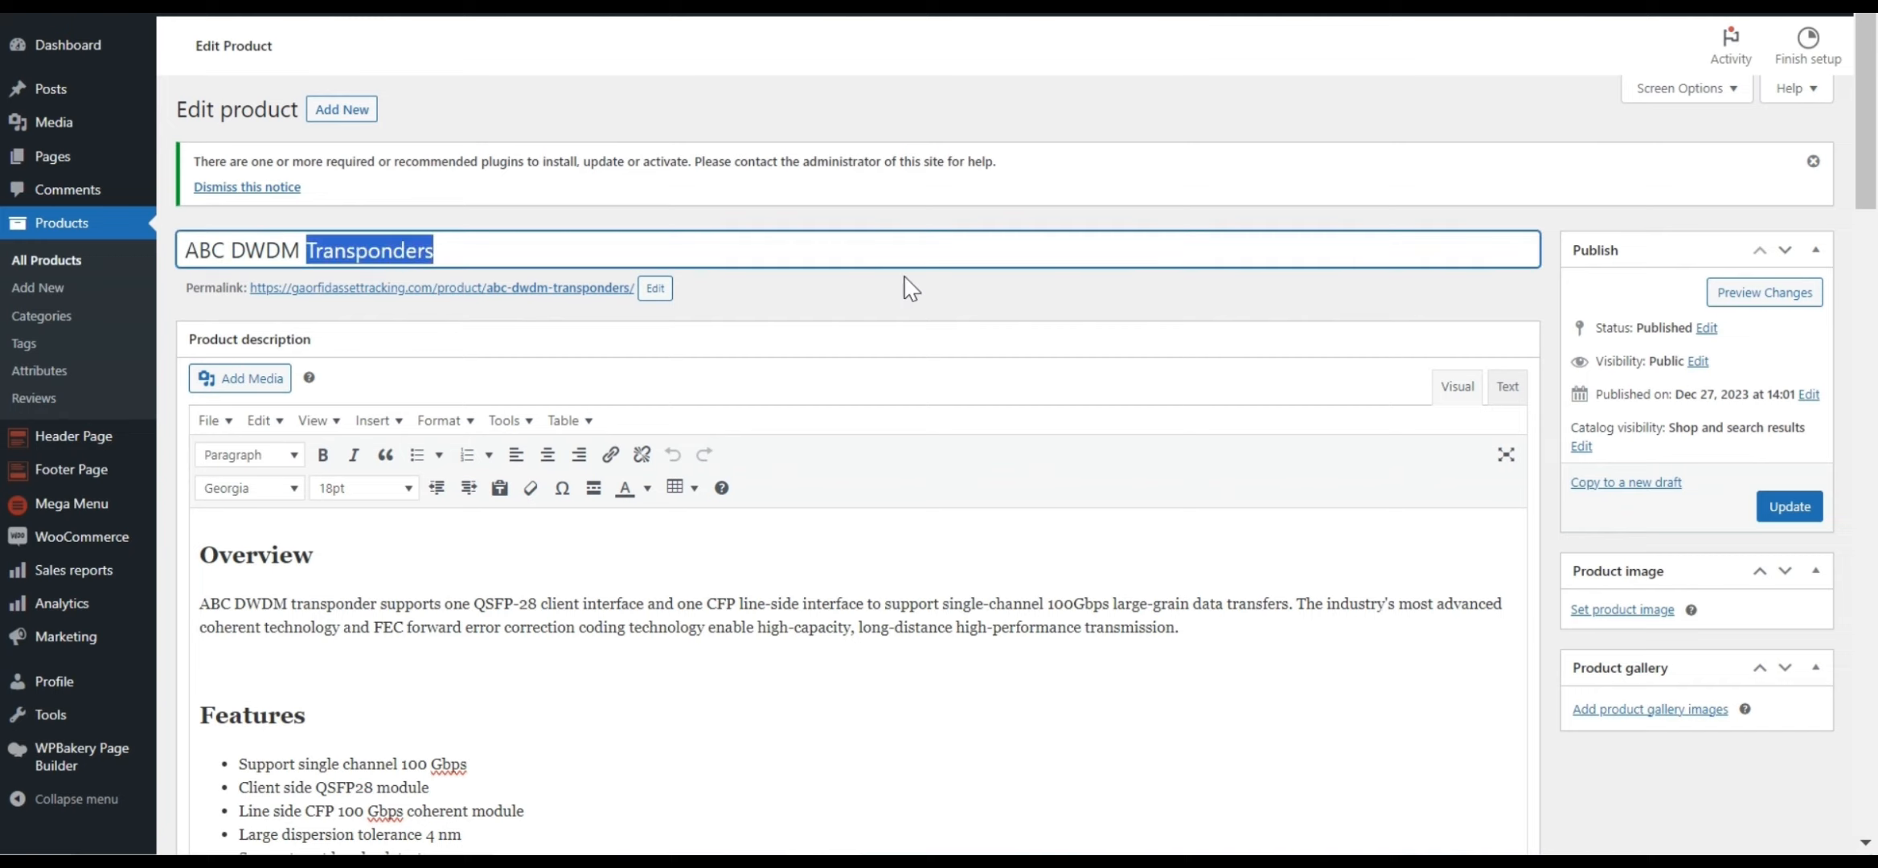
key(BackSpace)
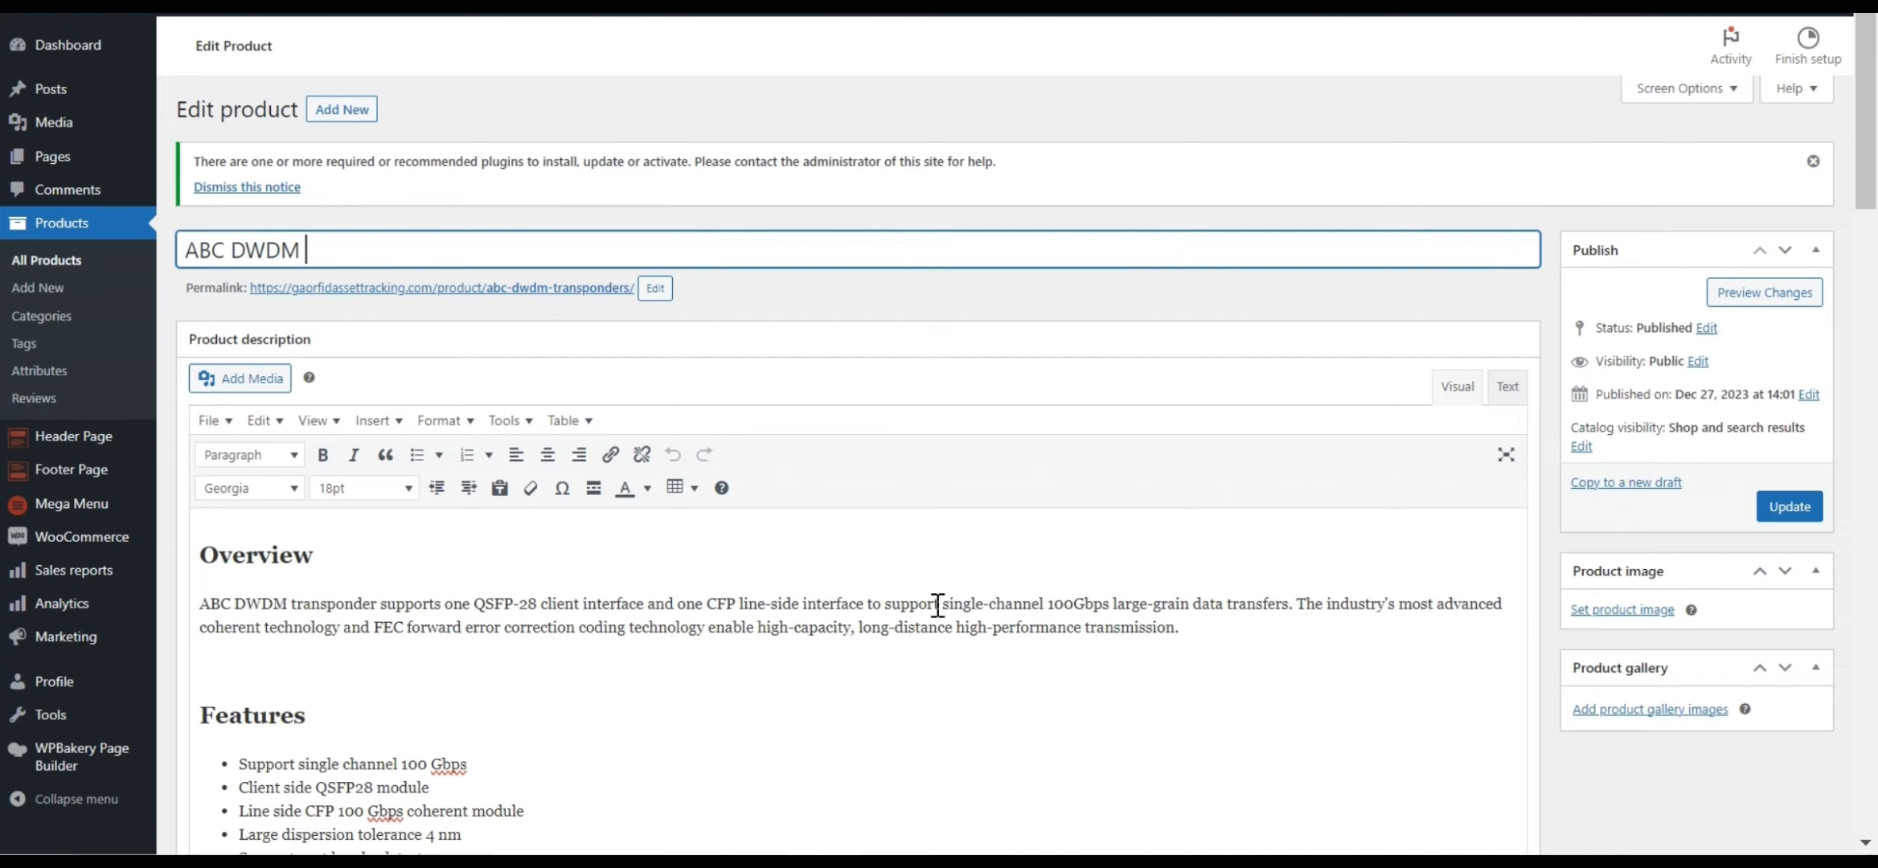
text(ABC-WDM-101)
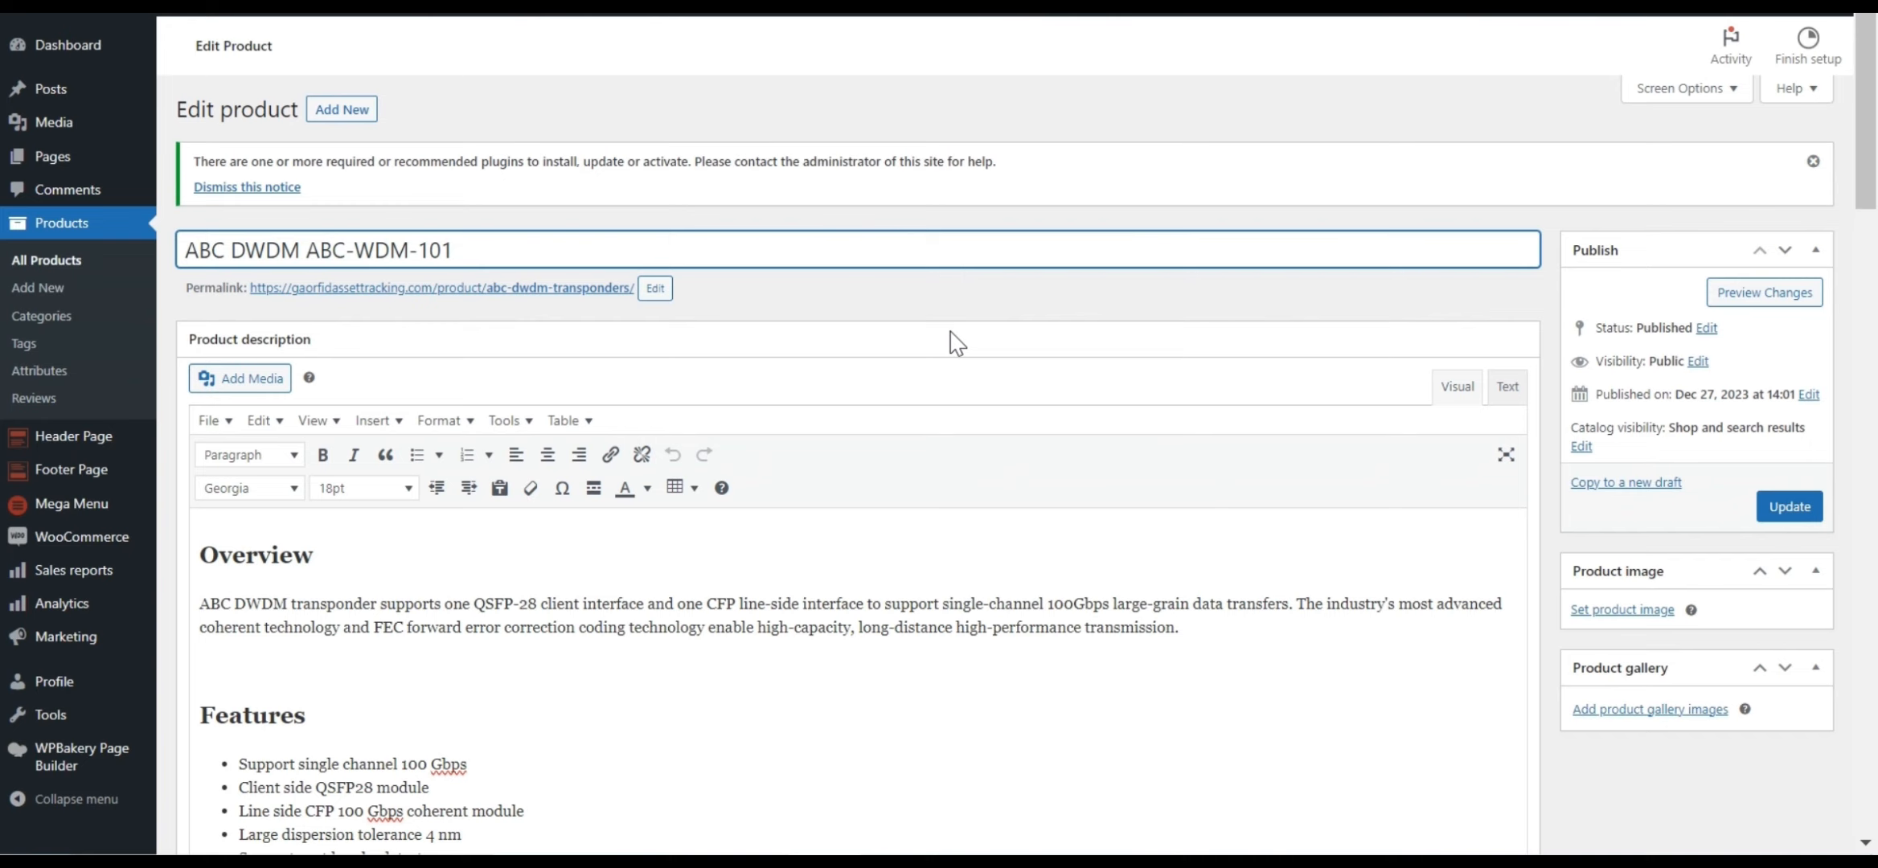
- In the Word upload instructions, strike through the second FAQ entry about editing the page and updating it
mouse_move(1046, 861)
click(891, 776)
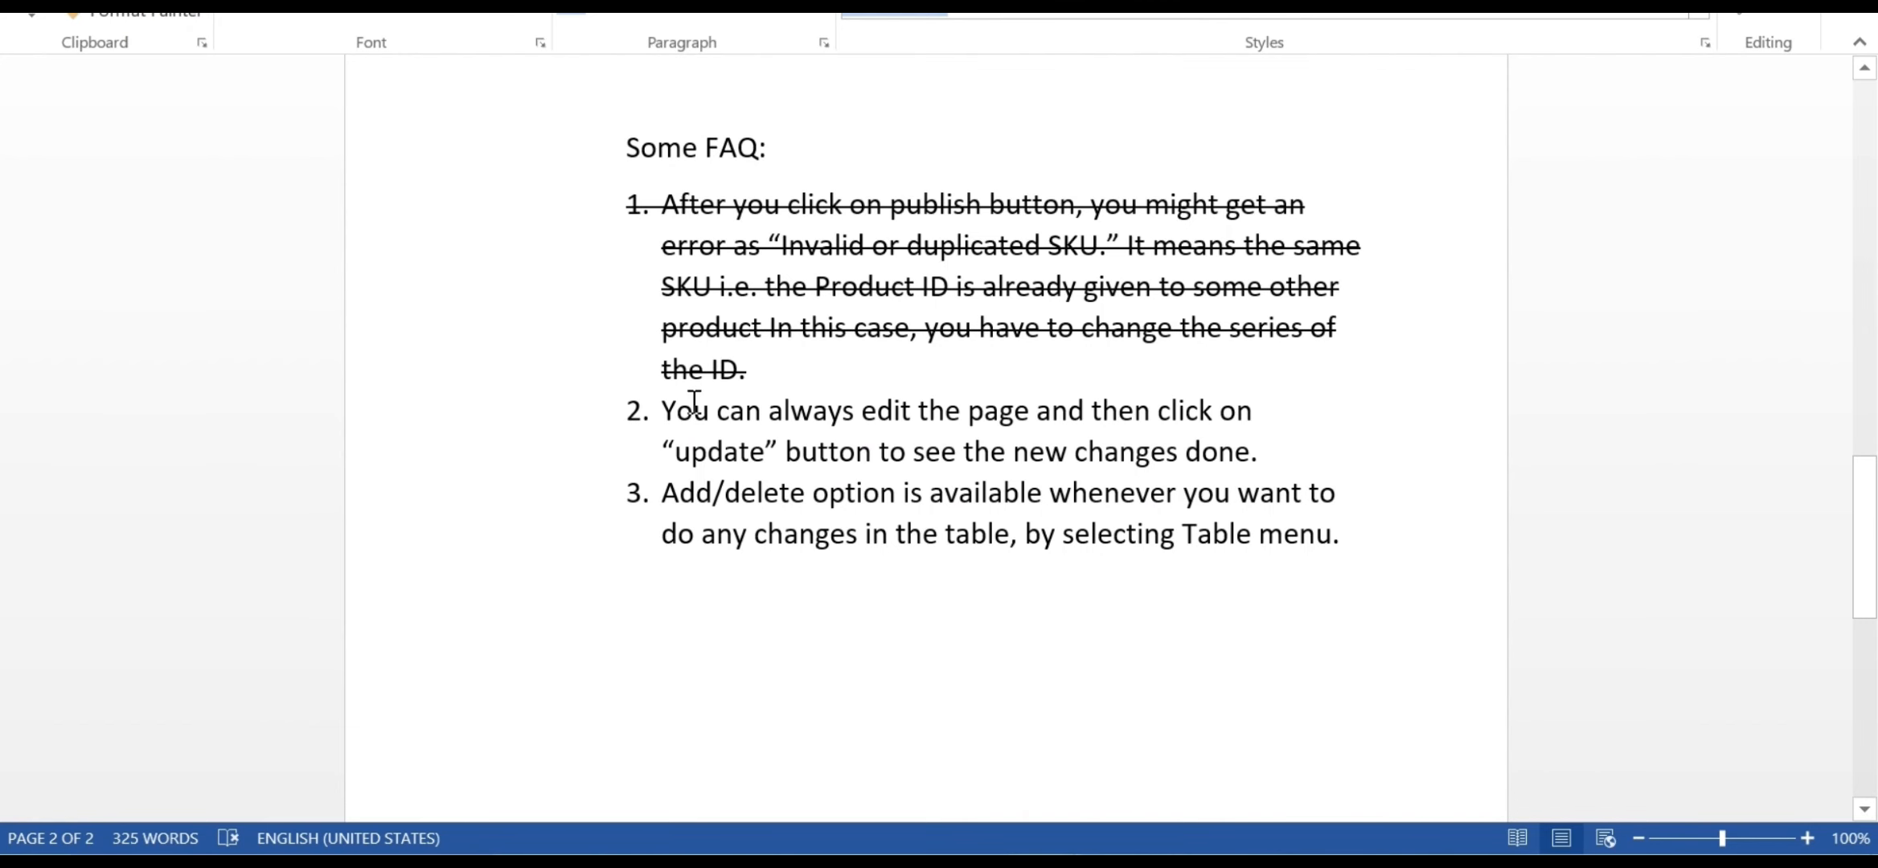
drag(668, 406, 1295, 436)
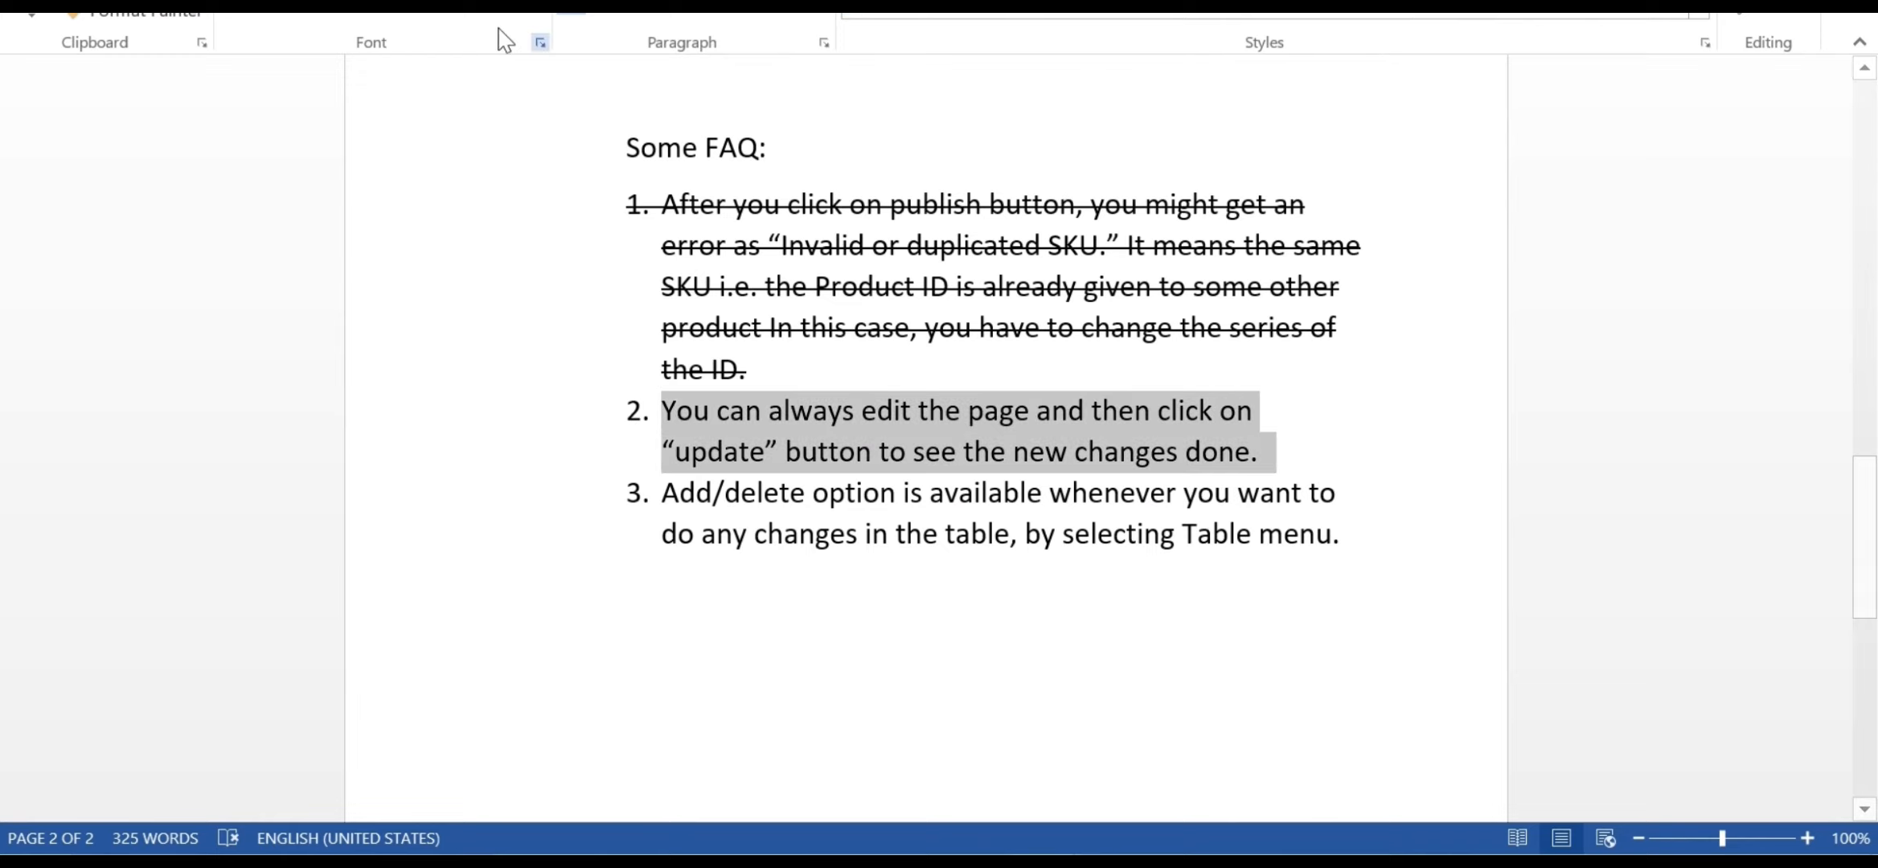
click(335, 10)
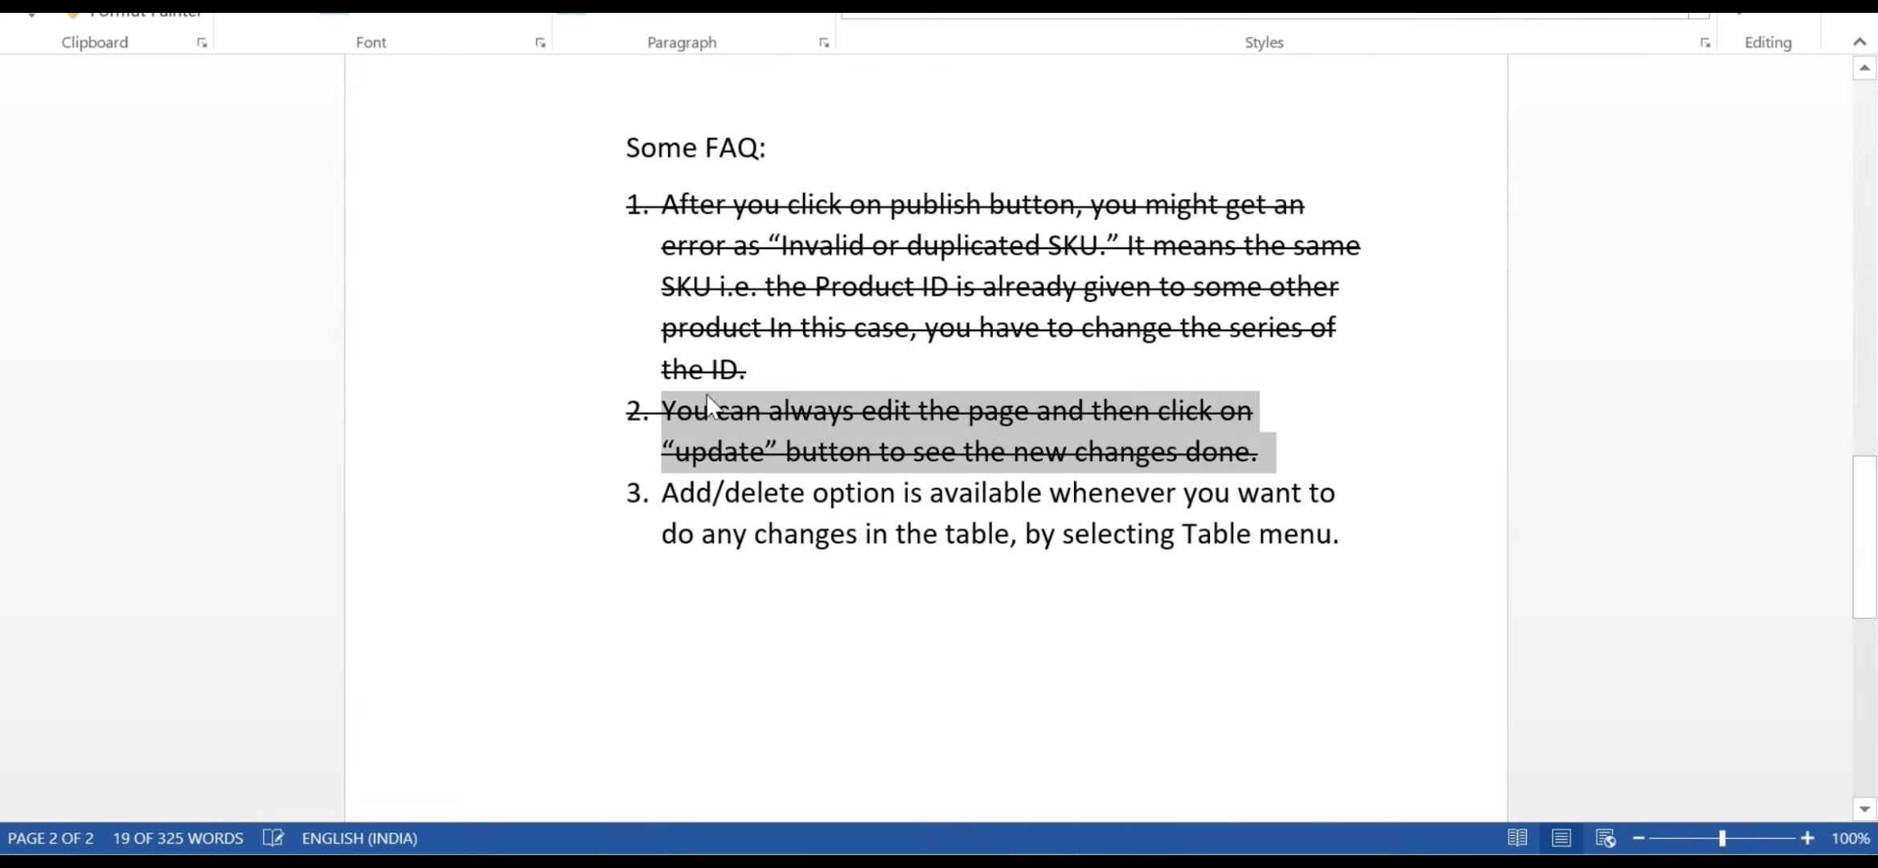
click(684, 487)
scroll(1185, 556, down, 1)
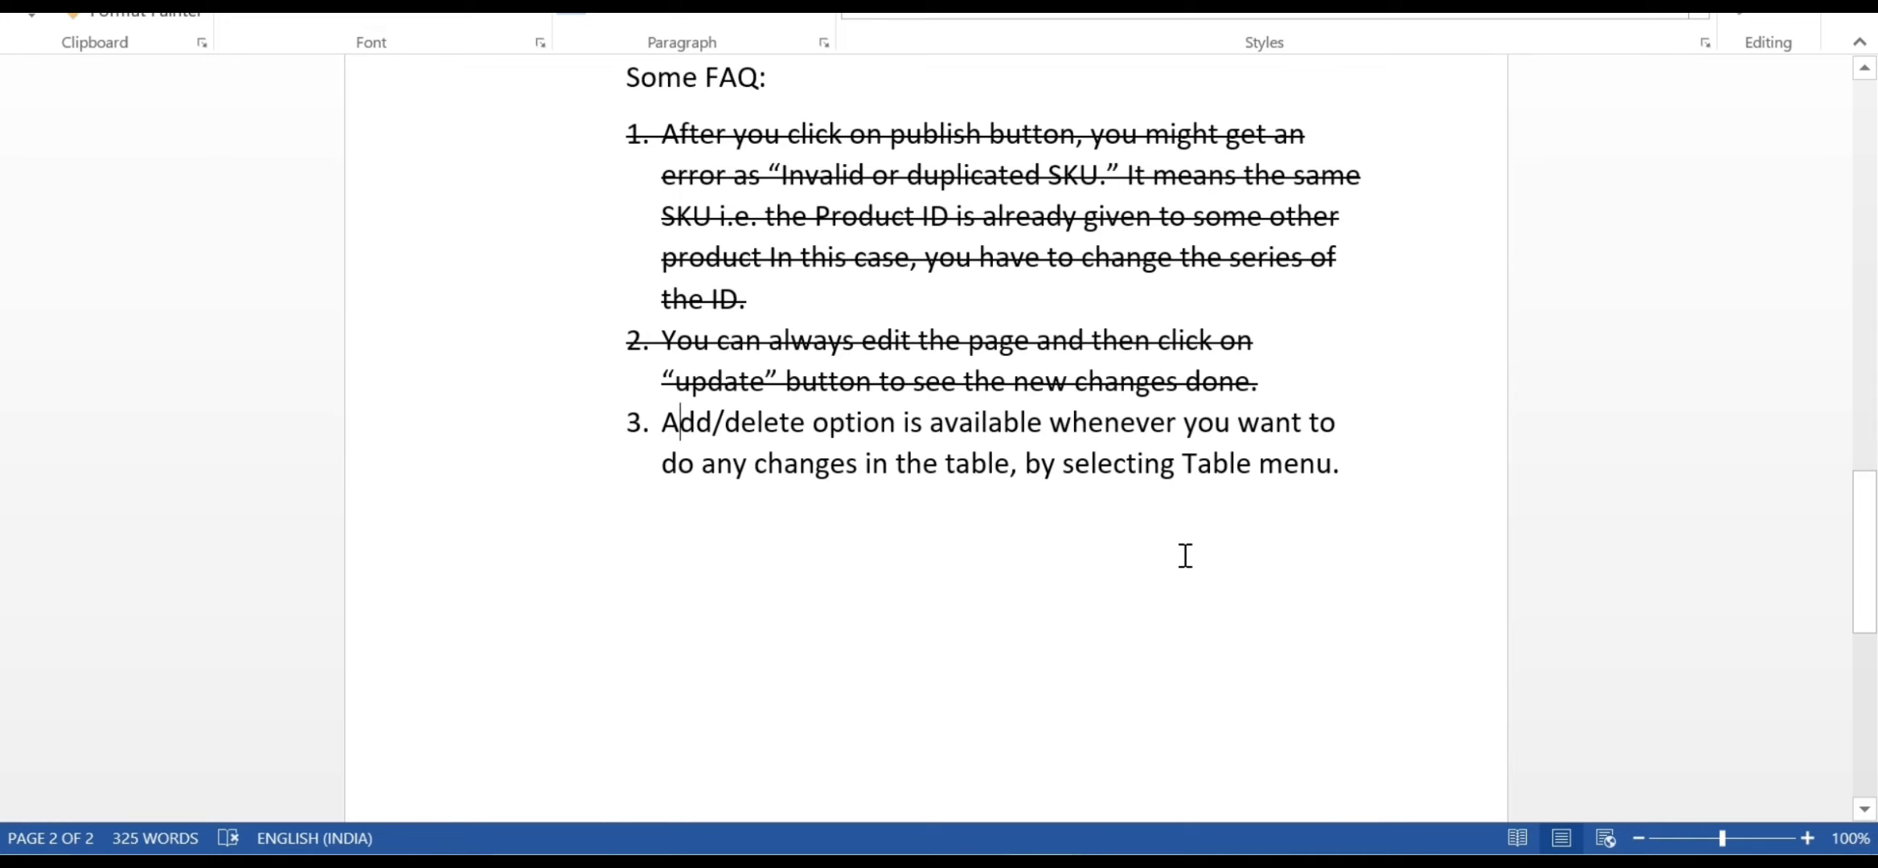